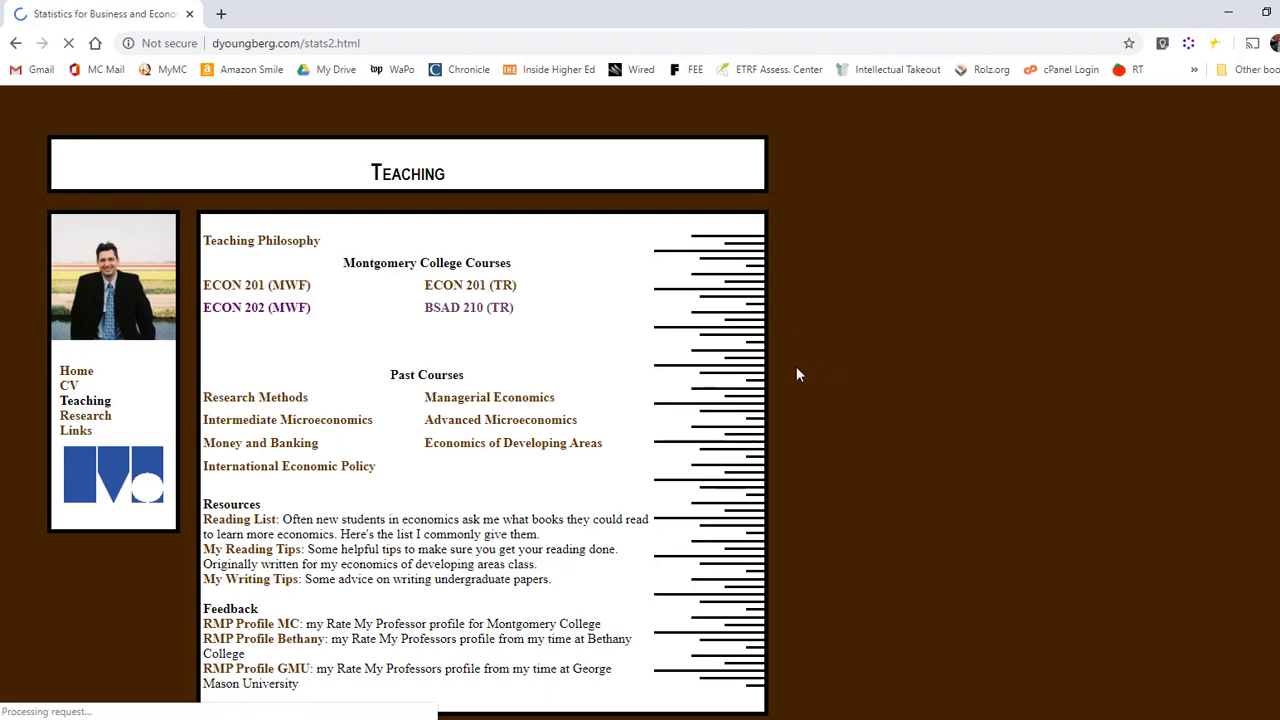
# Download Data Set 2 from the course page, open it in Excel and enable editing
pyautogui.click(573, 568)
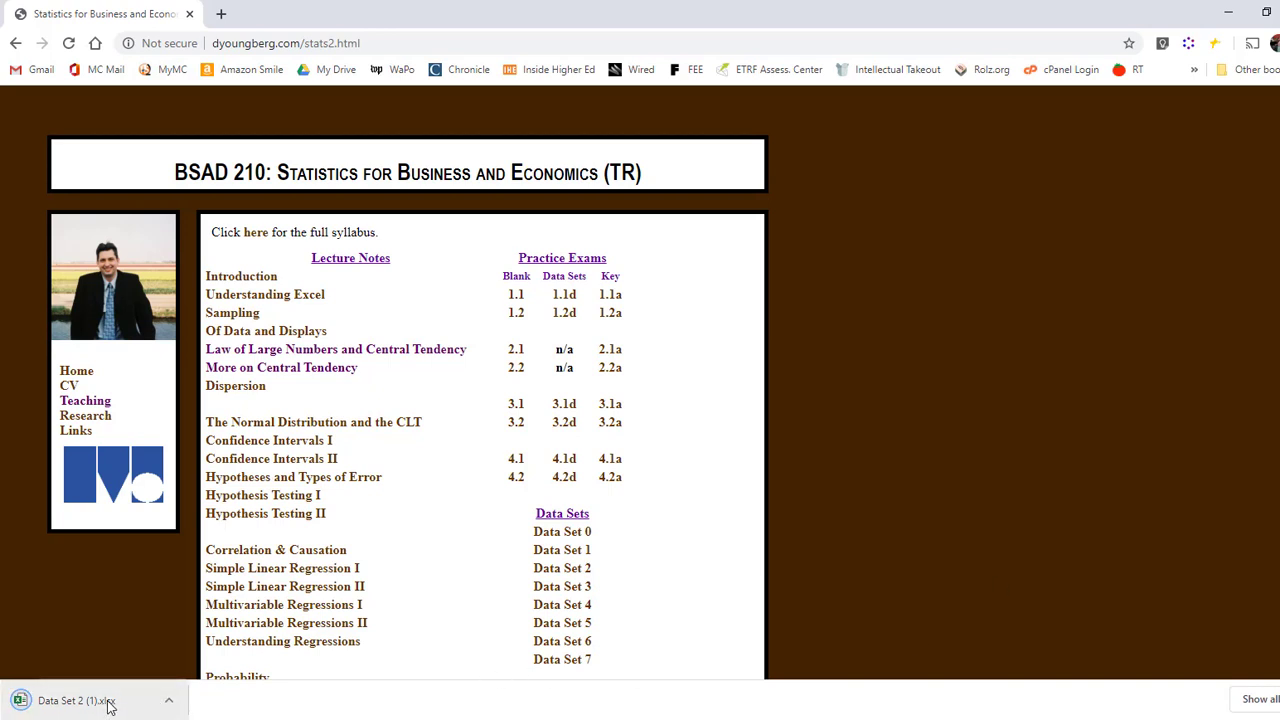
pyautogui.click(160, 700)
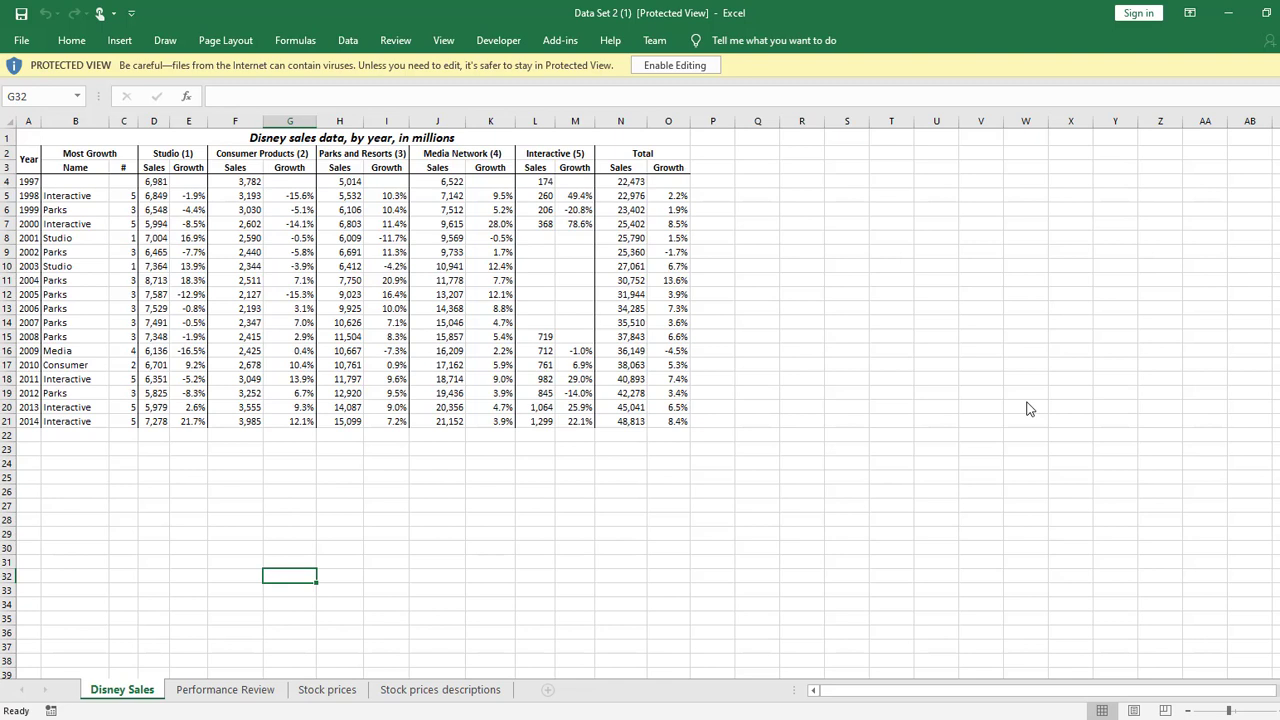
pyautogui.click(692, 64)
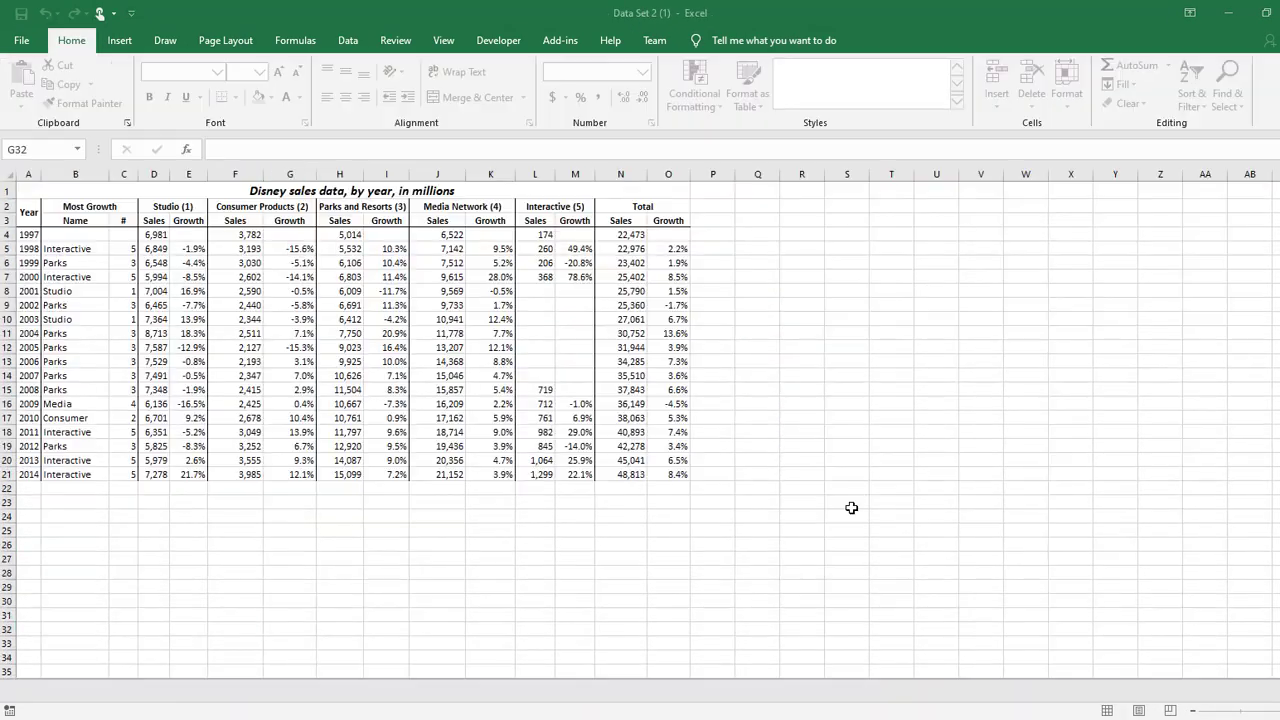
pyautogui.click(851, 503)
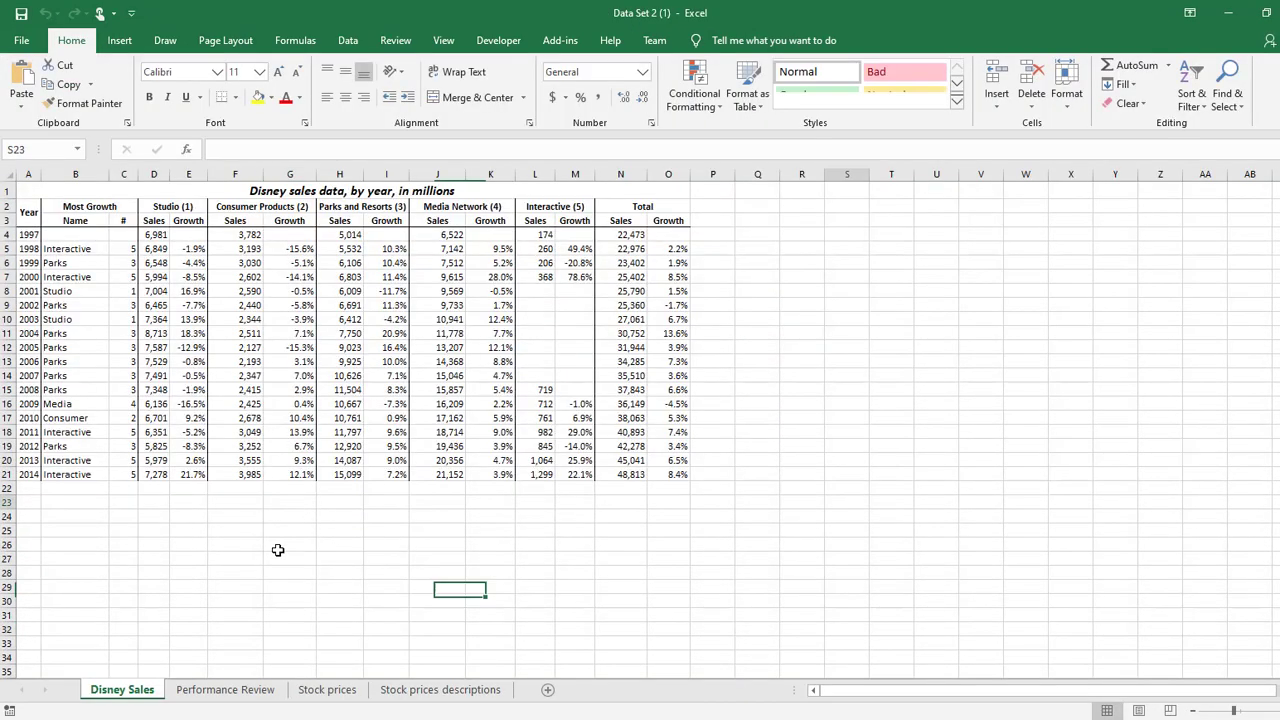
# Enter the array formula =GEOMEAN(E5:E21+1)-1 in E23 for the Studio growth column of the Disney Sales sheet
pyautogui.scroll(7, 280, 558)
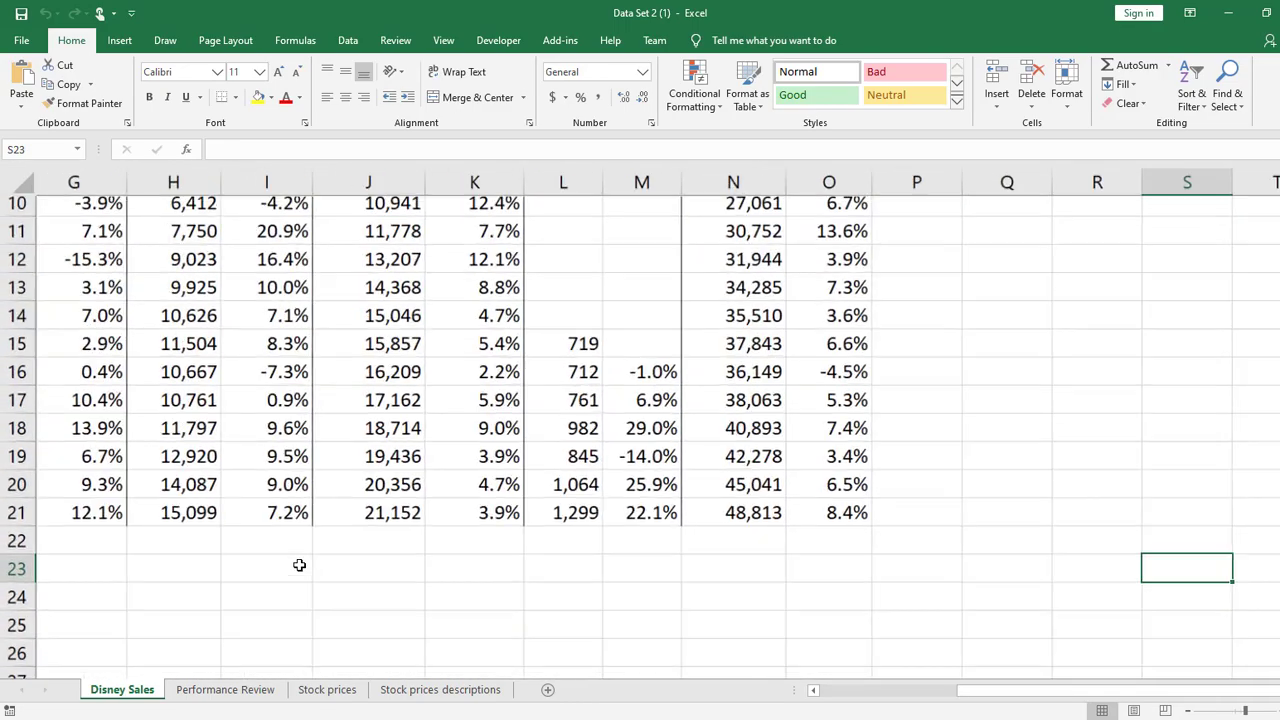
pyautogui.scroll(3, 358, 536)
pyautogui.hscroll(-1, 361, 535)
pyautogui.scroll(-2, 361, 535)
pyautogui.scroll(-2, 520, 531)
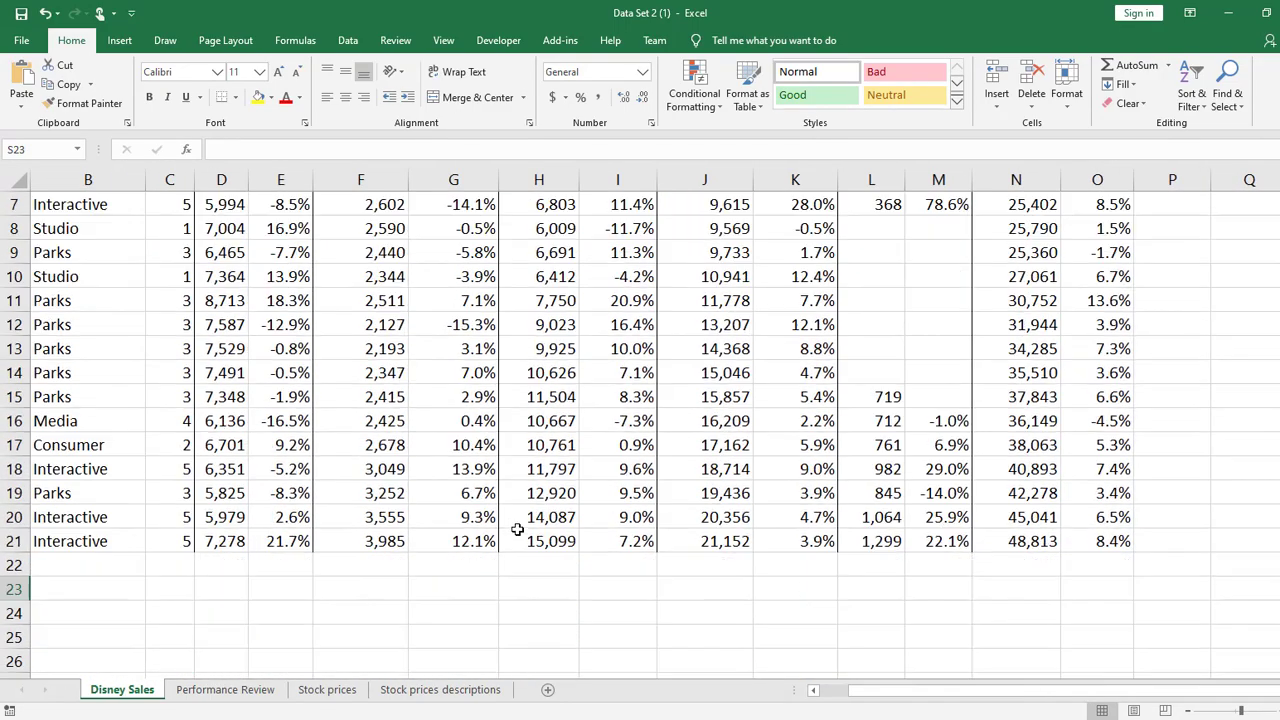
pyautogui.click(264, 583)
pyautogui.click(236, 596)
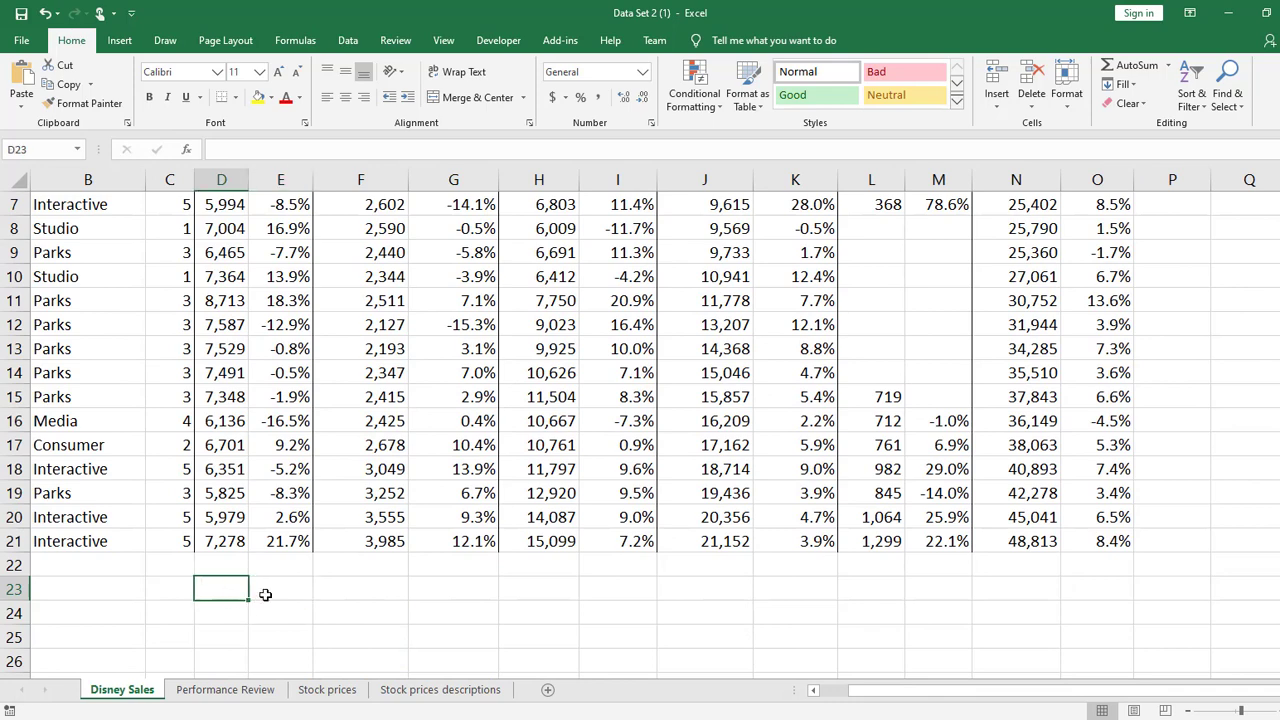
pyautogui.click(280, 594)
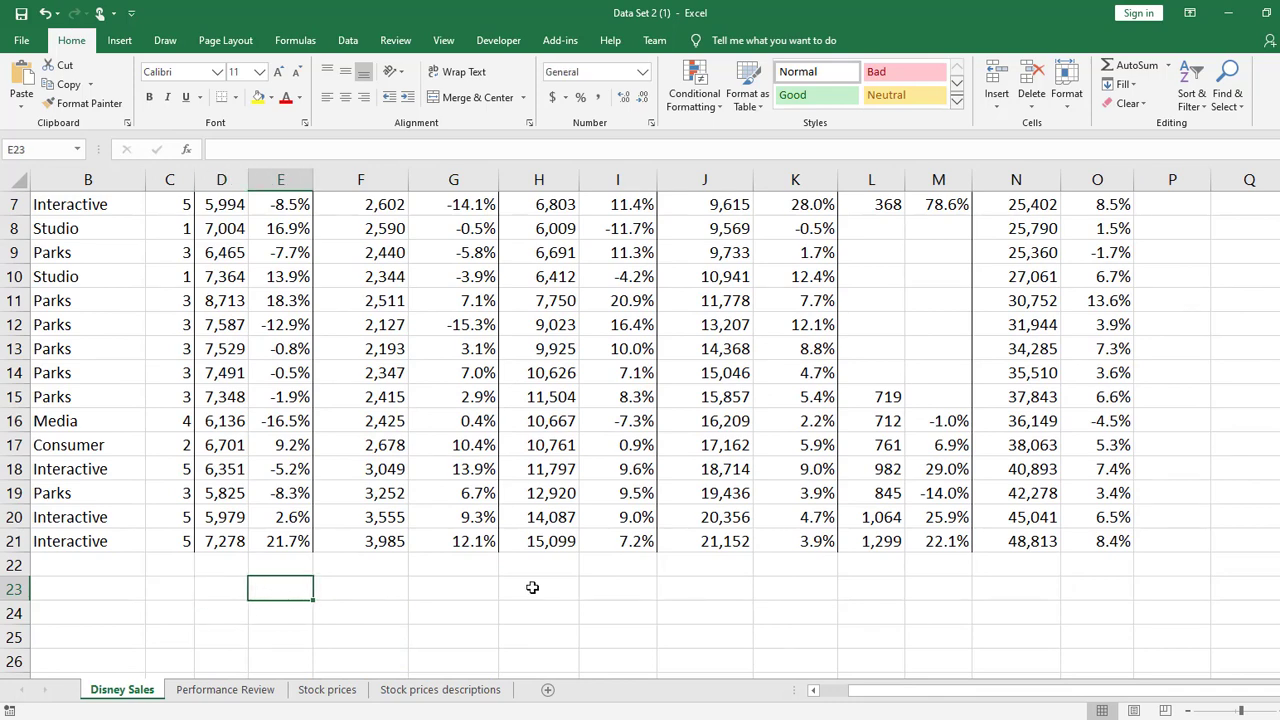
pyautogui.write('=geo')
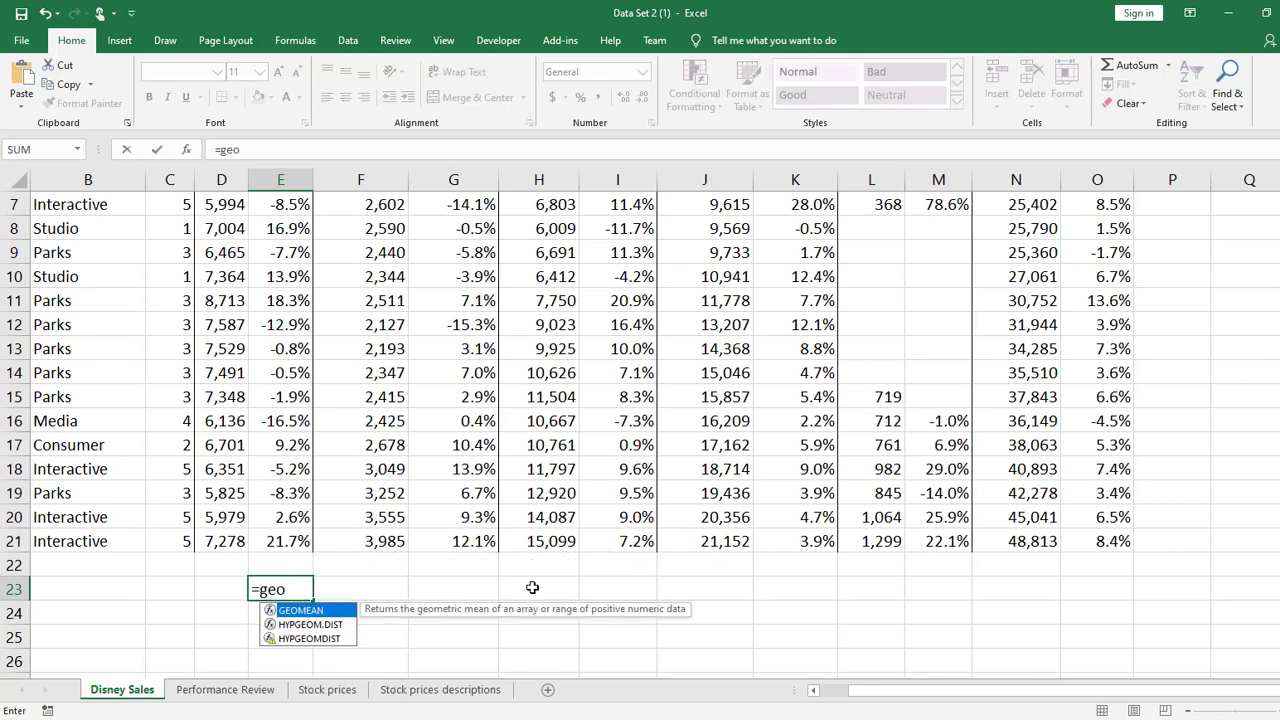
pyautogui.press('Tab')
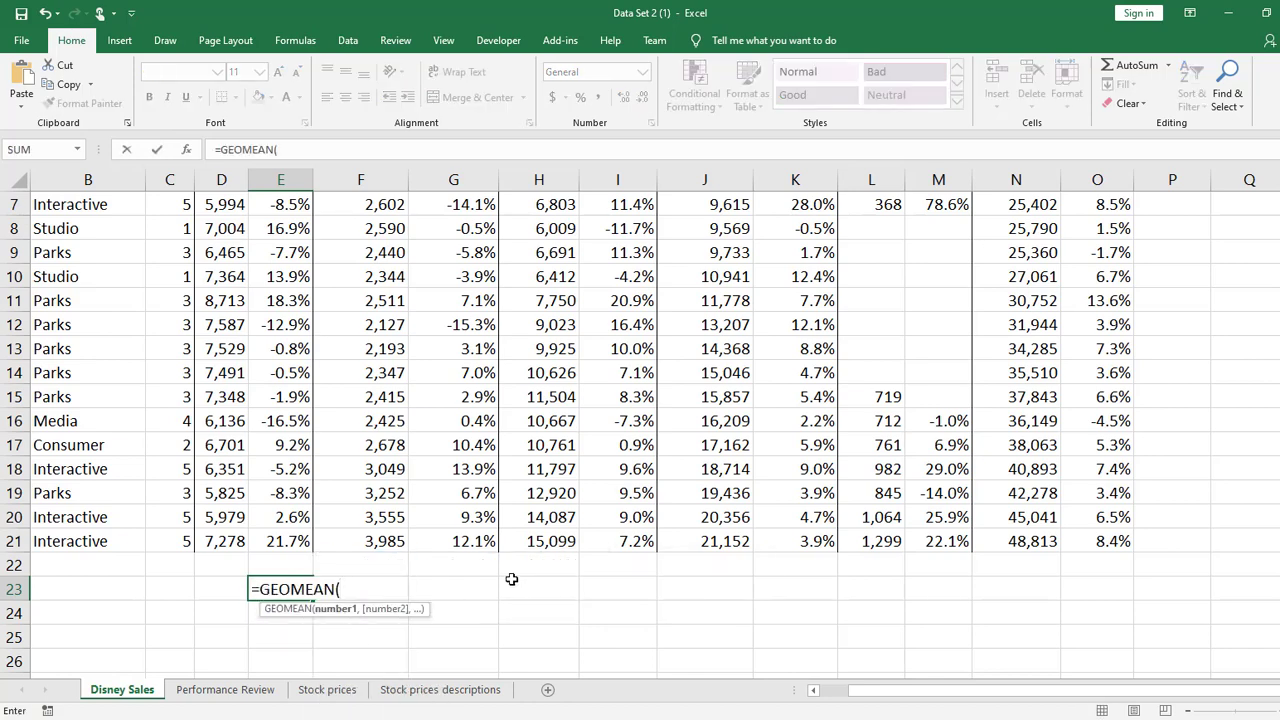
pyautogui.moveTo(280, 538); pyautogui.dragTo(284, 303)
pyautogui.scroll(-9, 605, 364)
pyautogui.scroll(5, 513, 364)
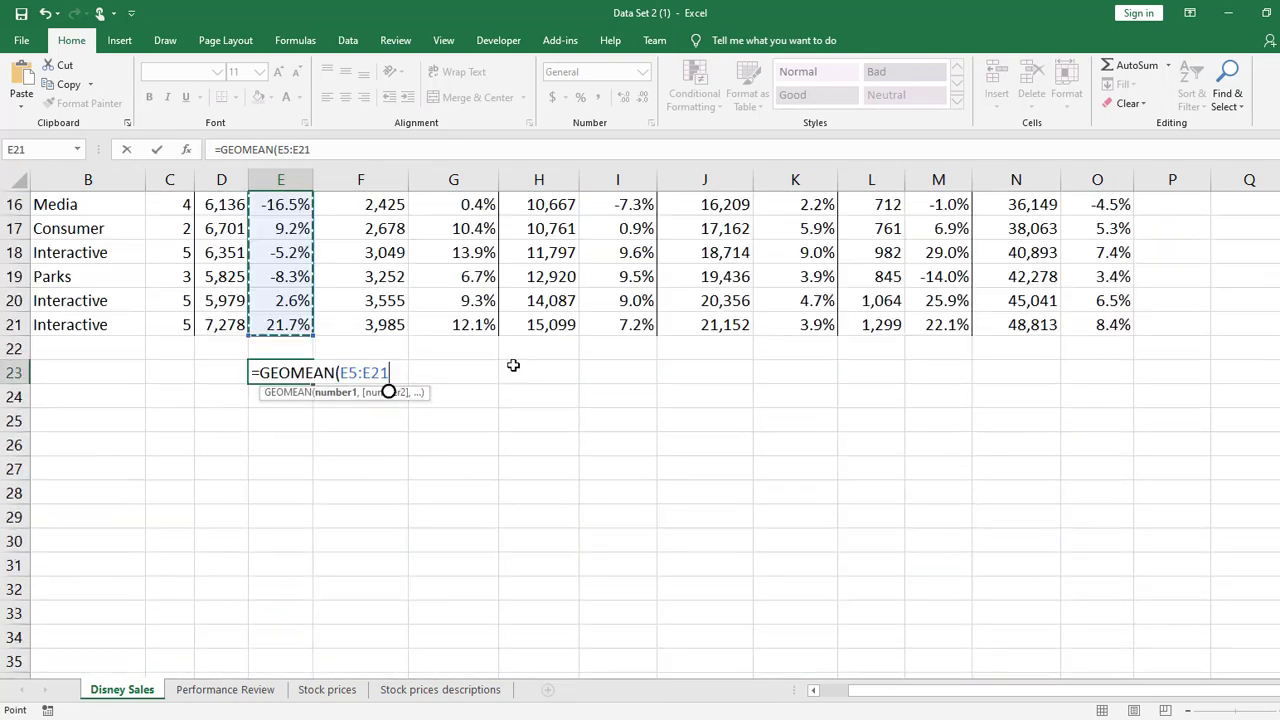
pyautogui.write('+1')
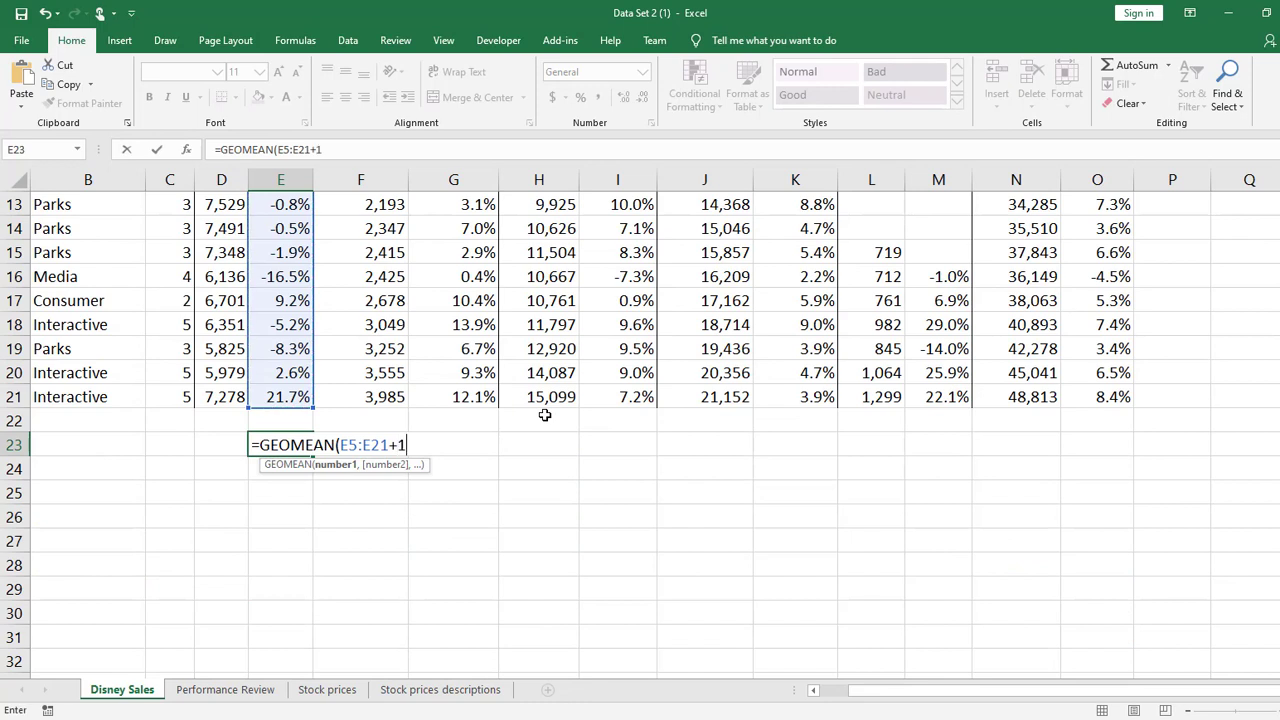
pyautogui.write(')-1')
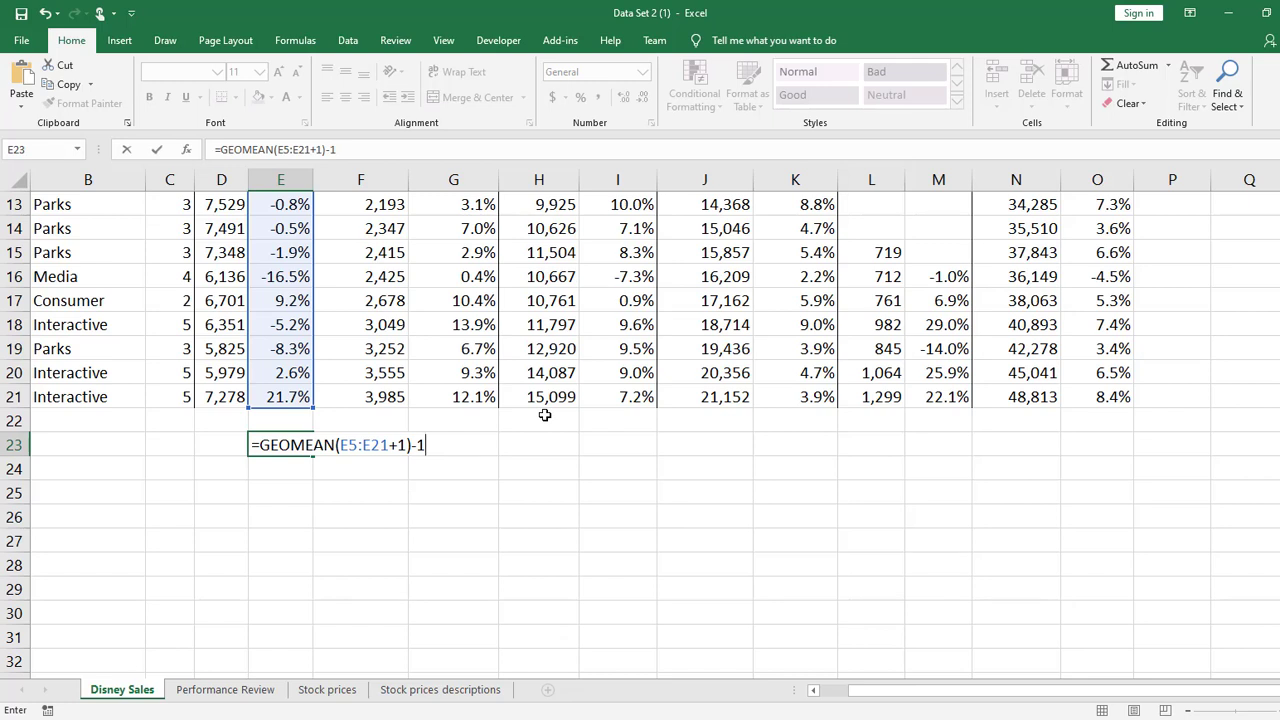
pyautogui.hotkey('ctrl', 'shift', 'Return')
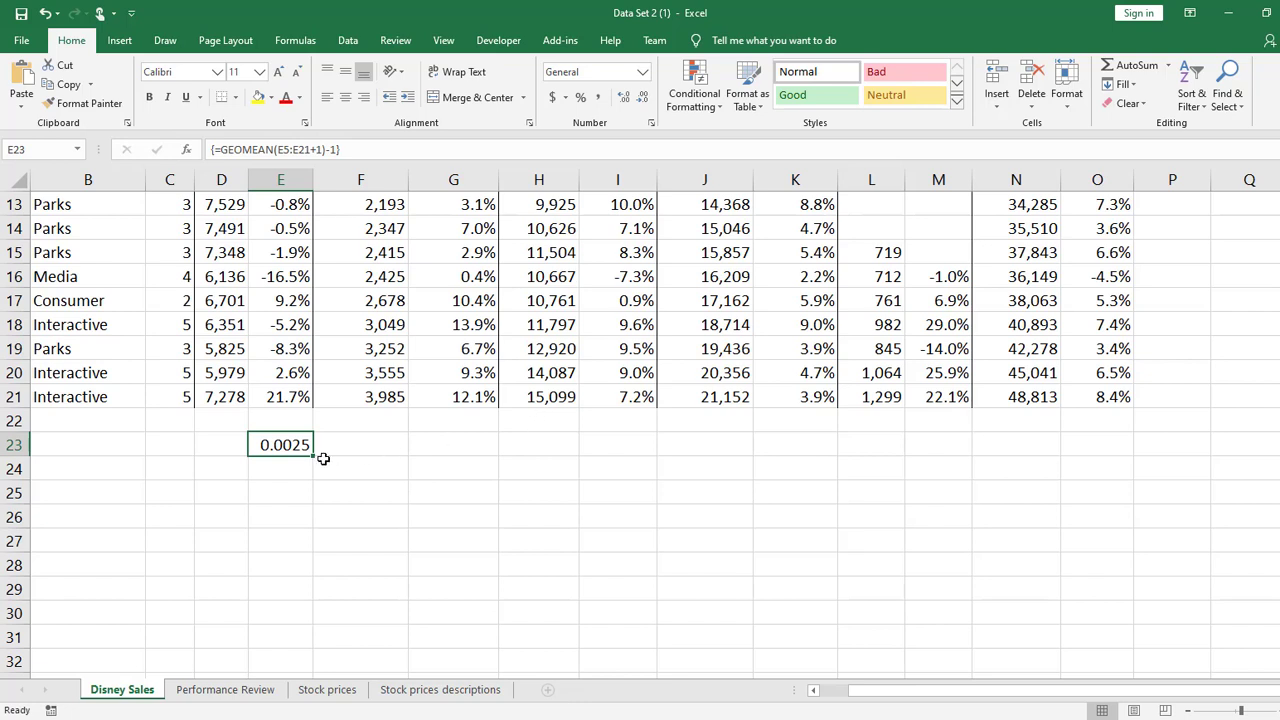
# Format E23 as a percentage with two decimals and fill its formula across to O23
pyautogui.click(580, 97)
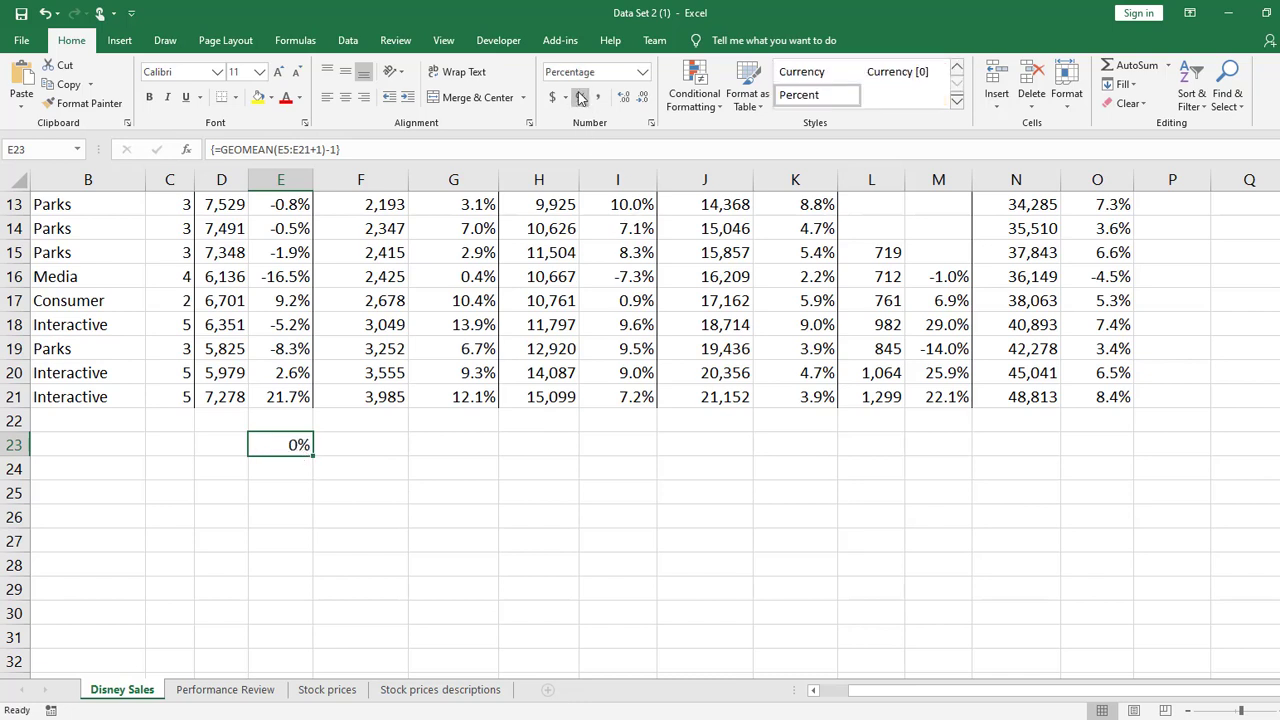
pyautogui.doubleClick(623, 97)
pyautogui.moveTo(300, 451); pyautogui.dragTo(408, 457)
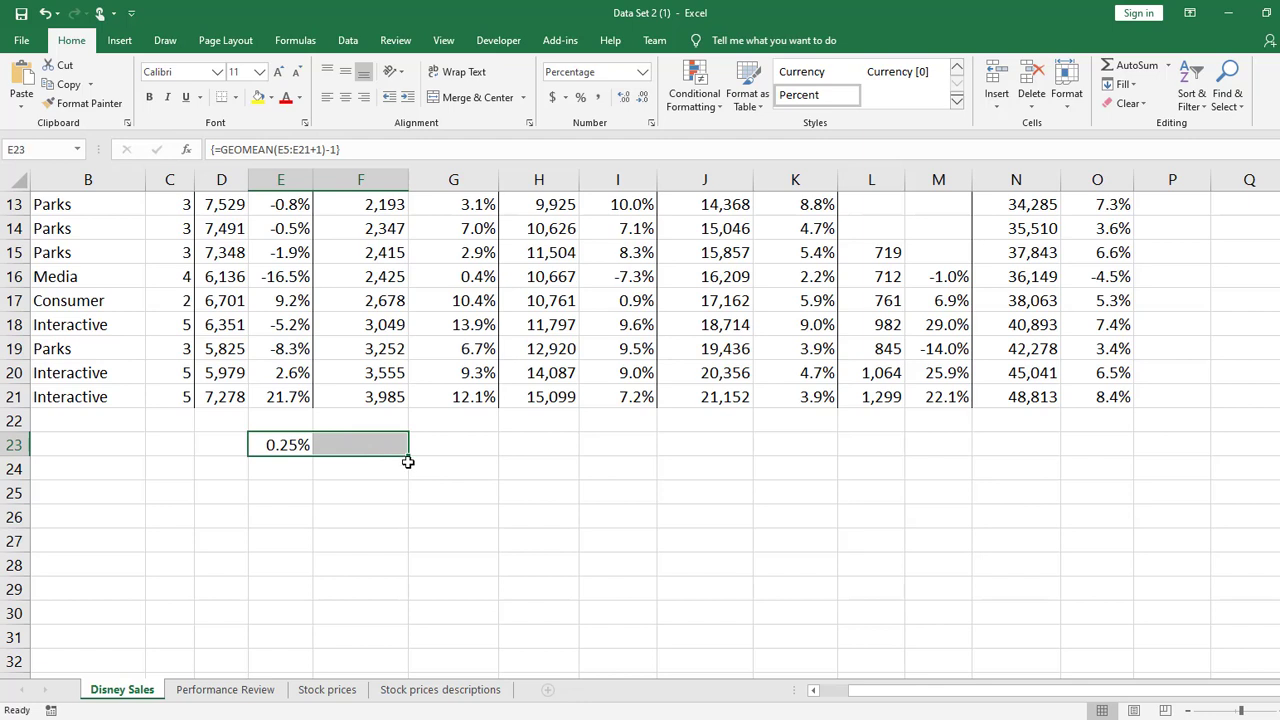
pyautogui.click(406, 461)
pyautogui.moveTo(255, 448); pyautogui.dragTo(1120, 455)
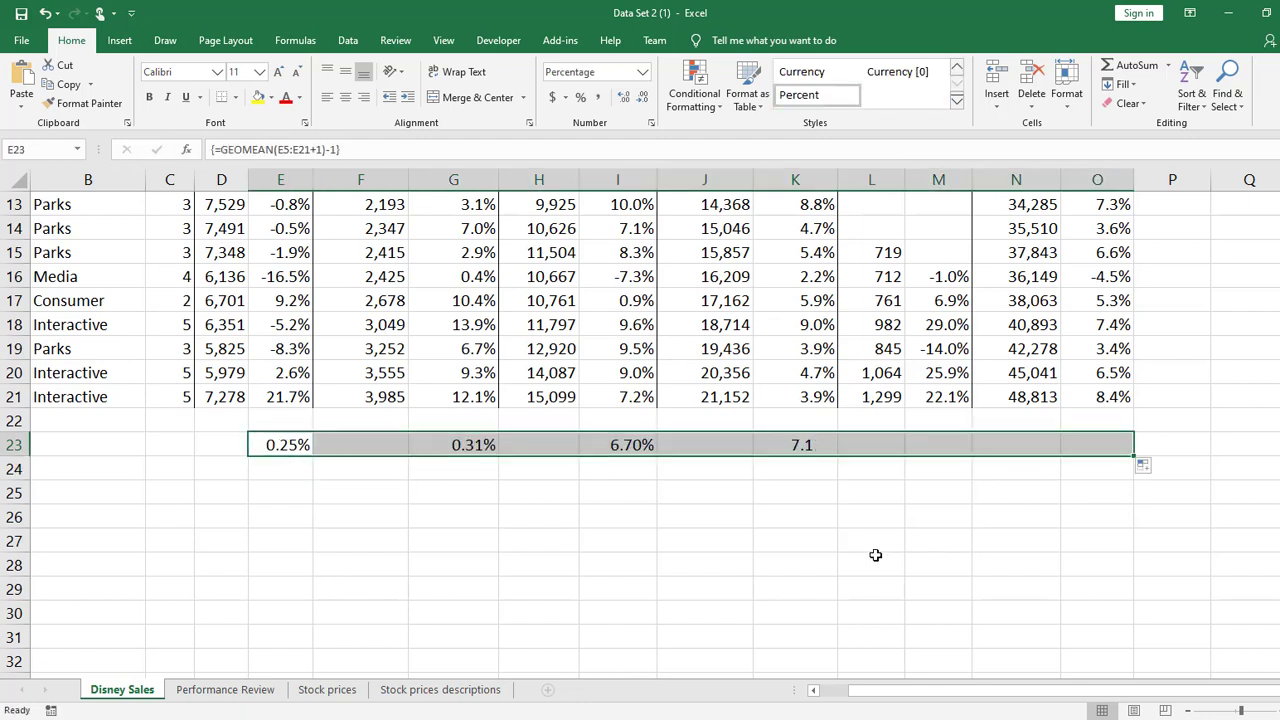
pyautogui.click(874, 553)
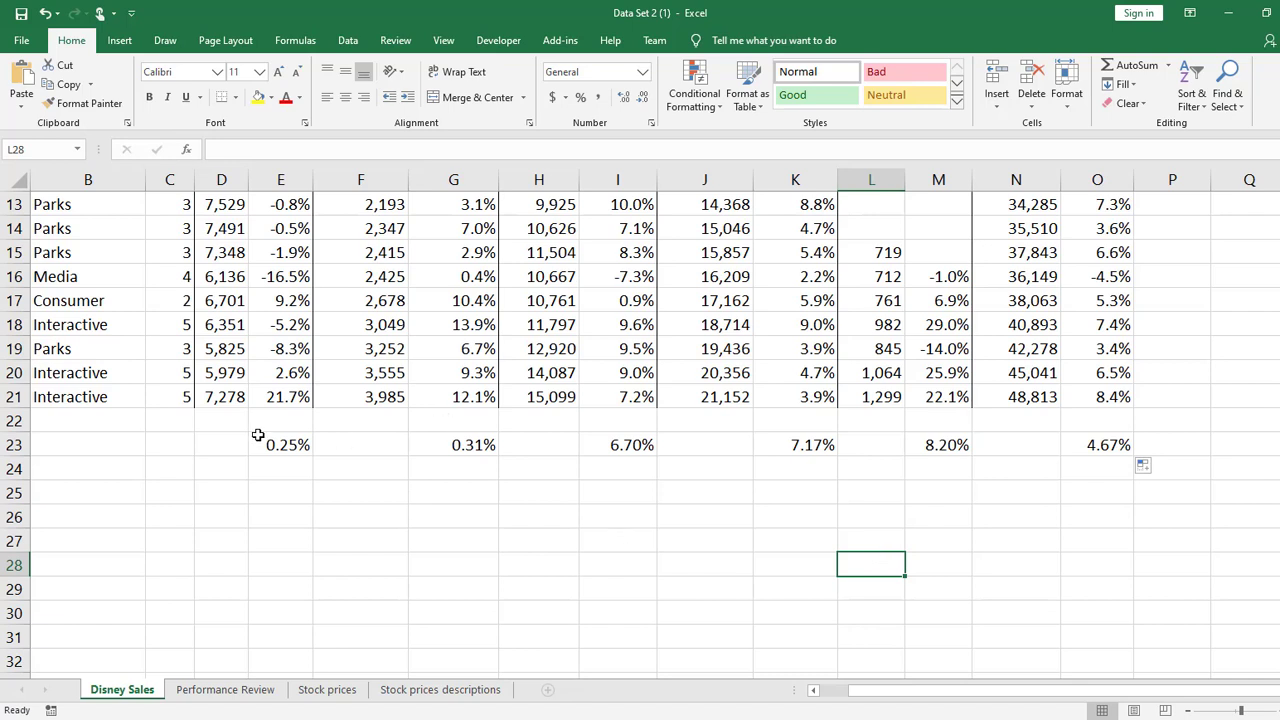
# Clear the geometric mean results from E23:O23
pyautogui.moveTo(272, 444); pyautogui.dragTo(1108, 440)
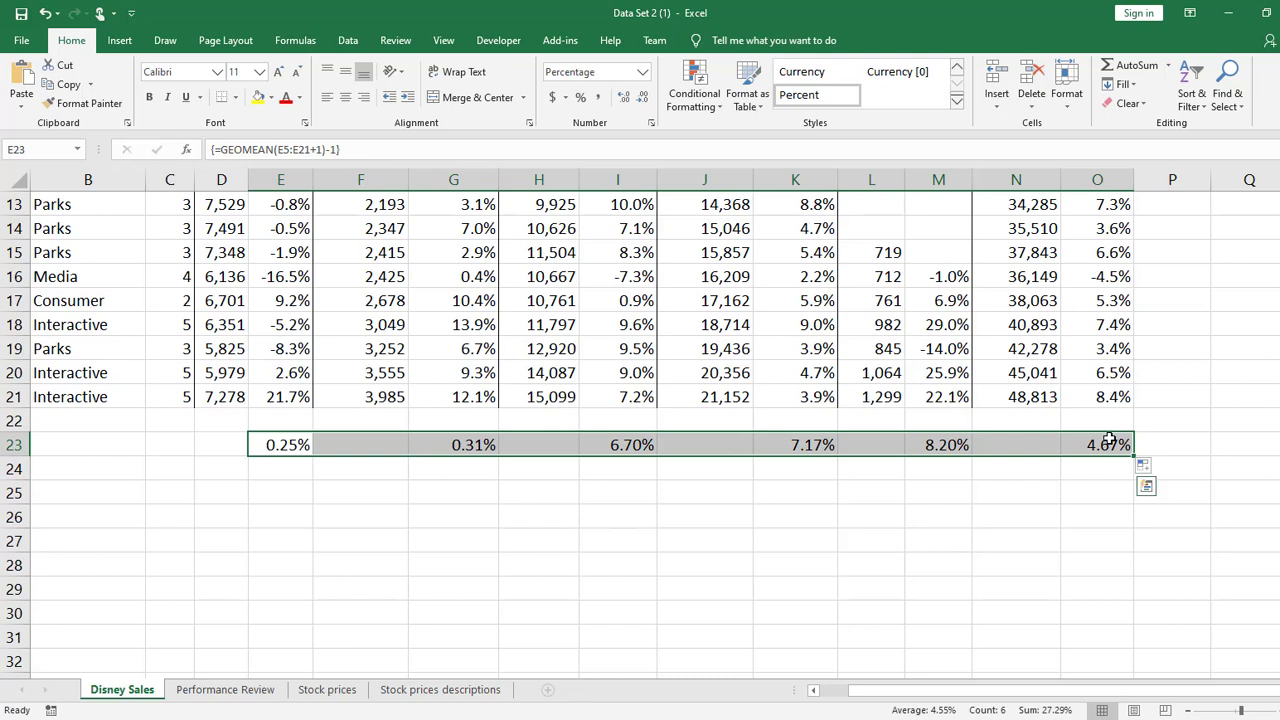
pyautogui.press('Delete')
# Add a bold "Range" label in C23 and begin a formula in D23 beside it
pyautogui.press('Left')
pyautogui.press('Left')
pyautogui.press('Left')
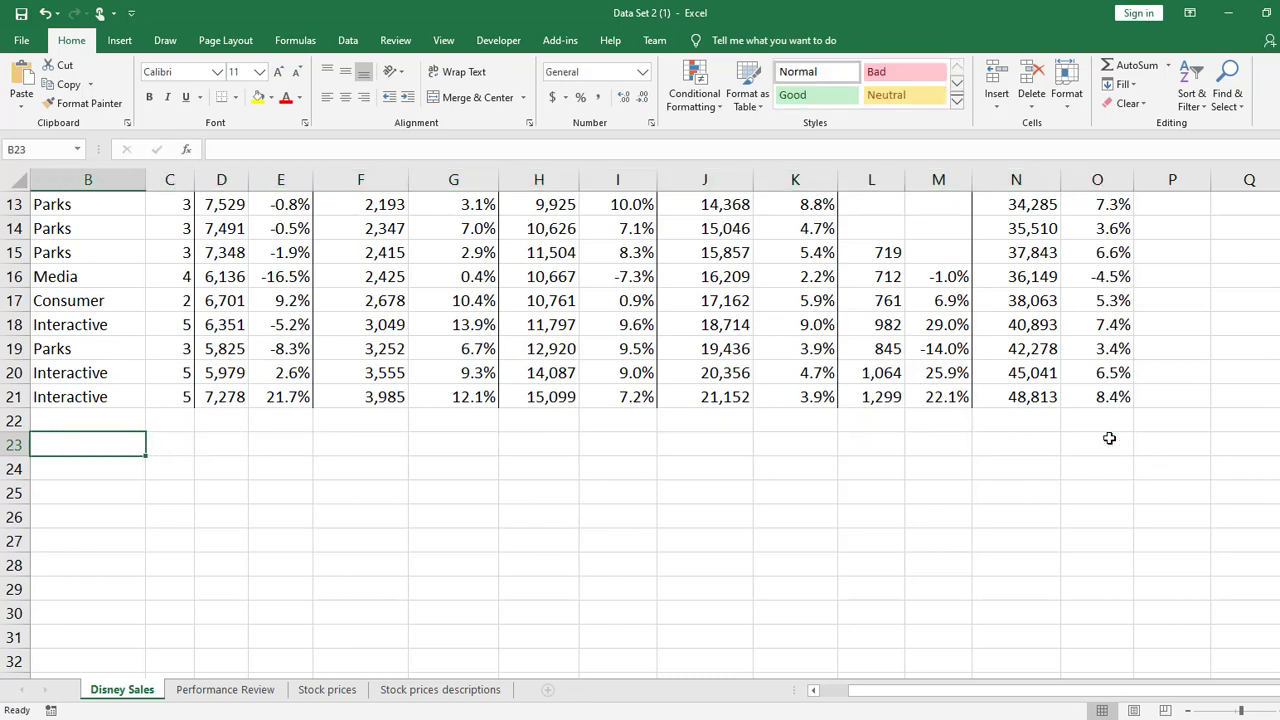
pyautogui.press('Right')
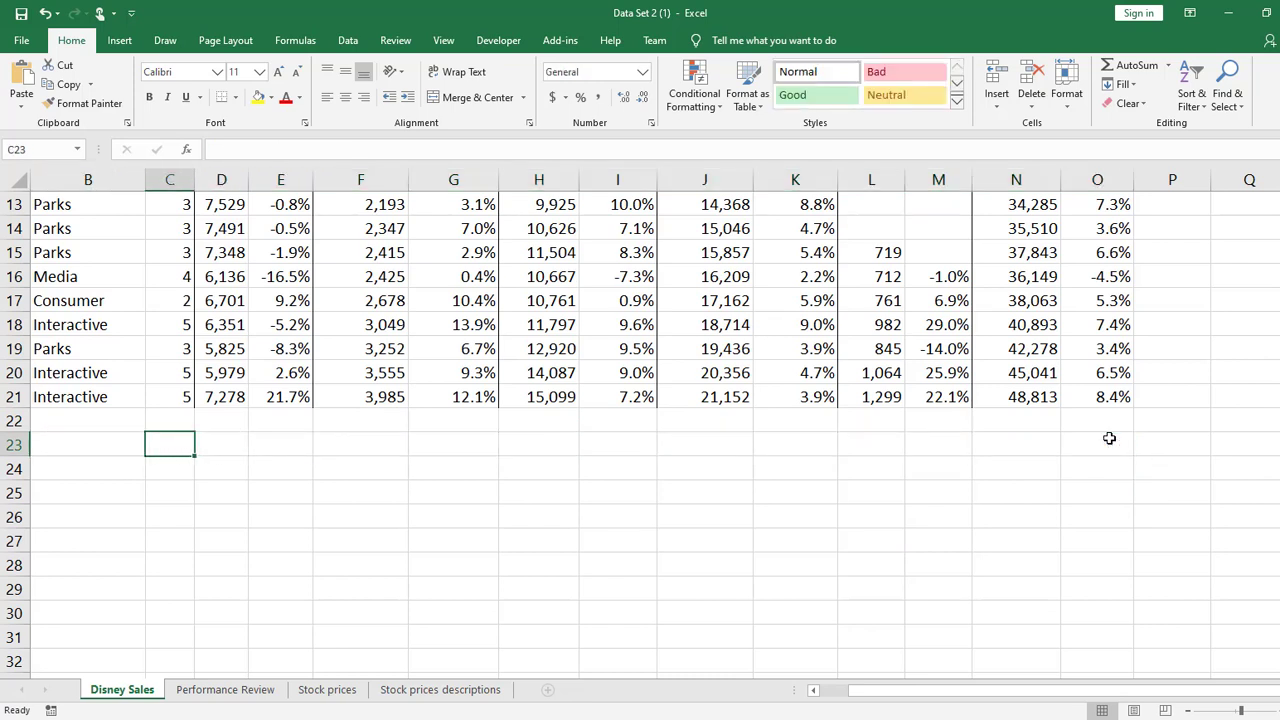
pyautogui.write('Range')
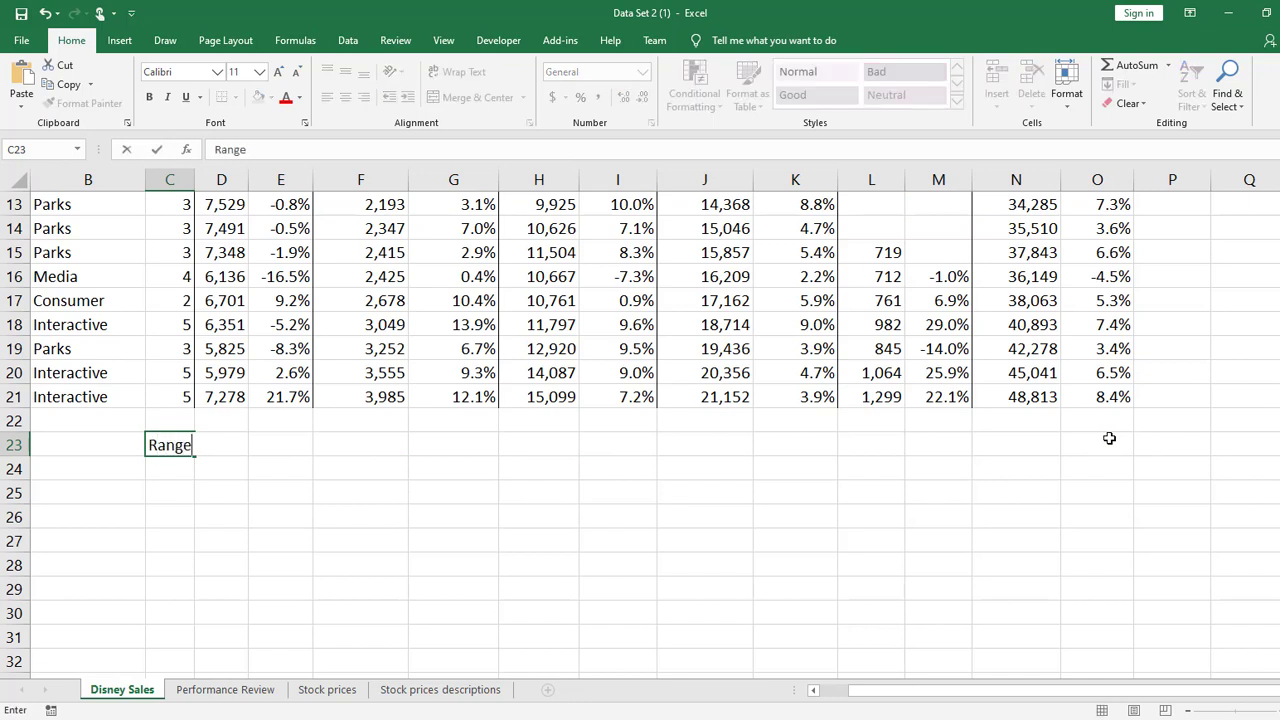
pyautogui.press('Return')
pyautogui.press('Up')
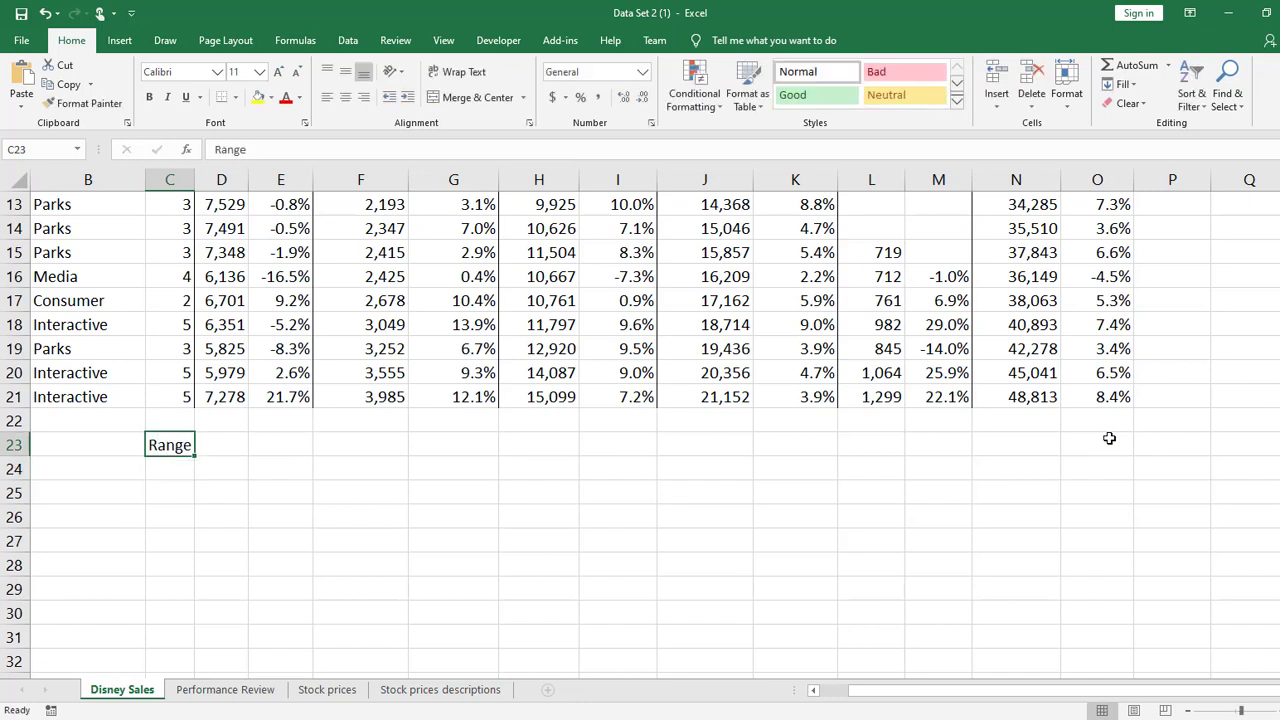
pyautogui.hotkey('ctrl', 'b')
pyautogui.press('Right')
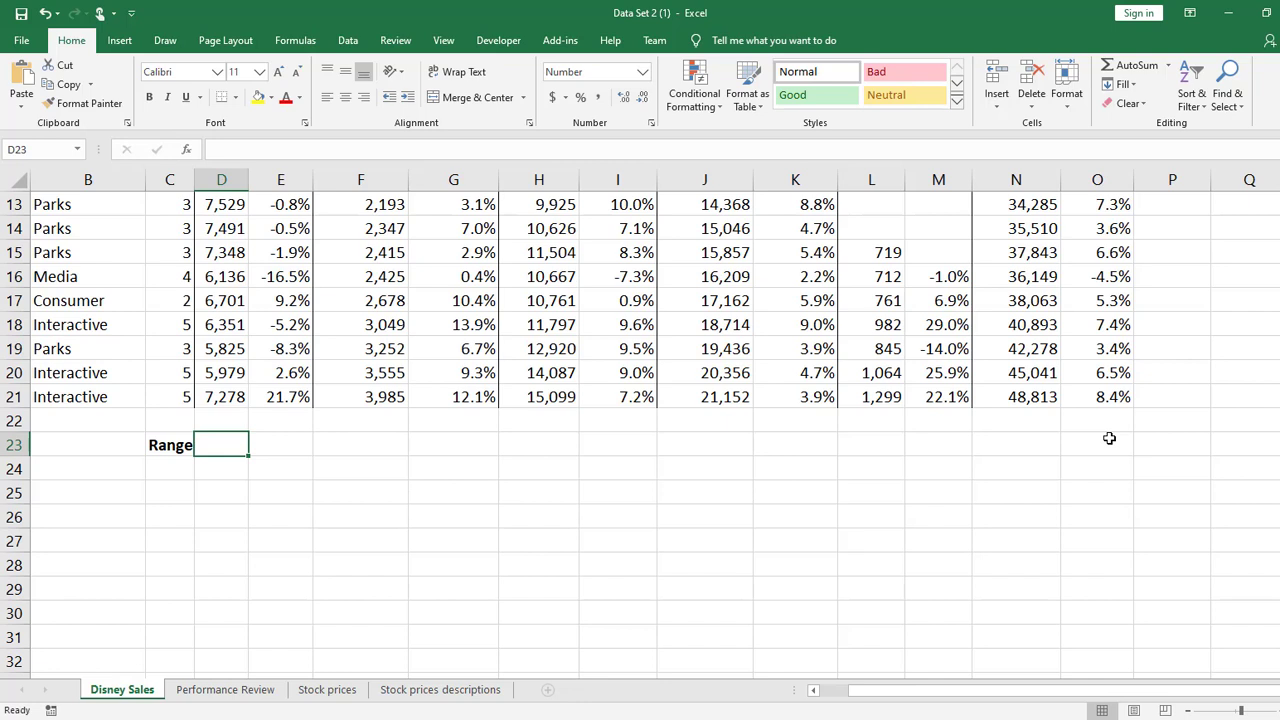
pyautogui.write('=ran')
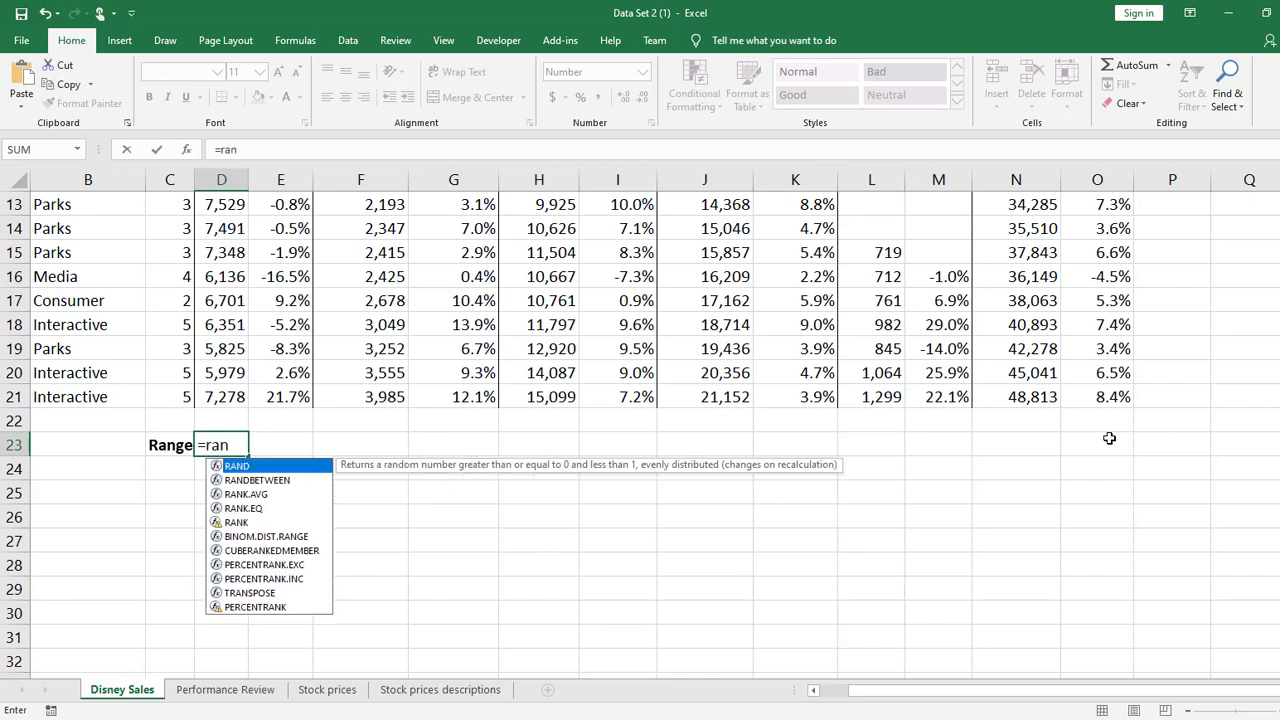
pyautogui.press('BackSpace')
pyautogui.press('BackSpace')
pyautogui.press('BackSpace')
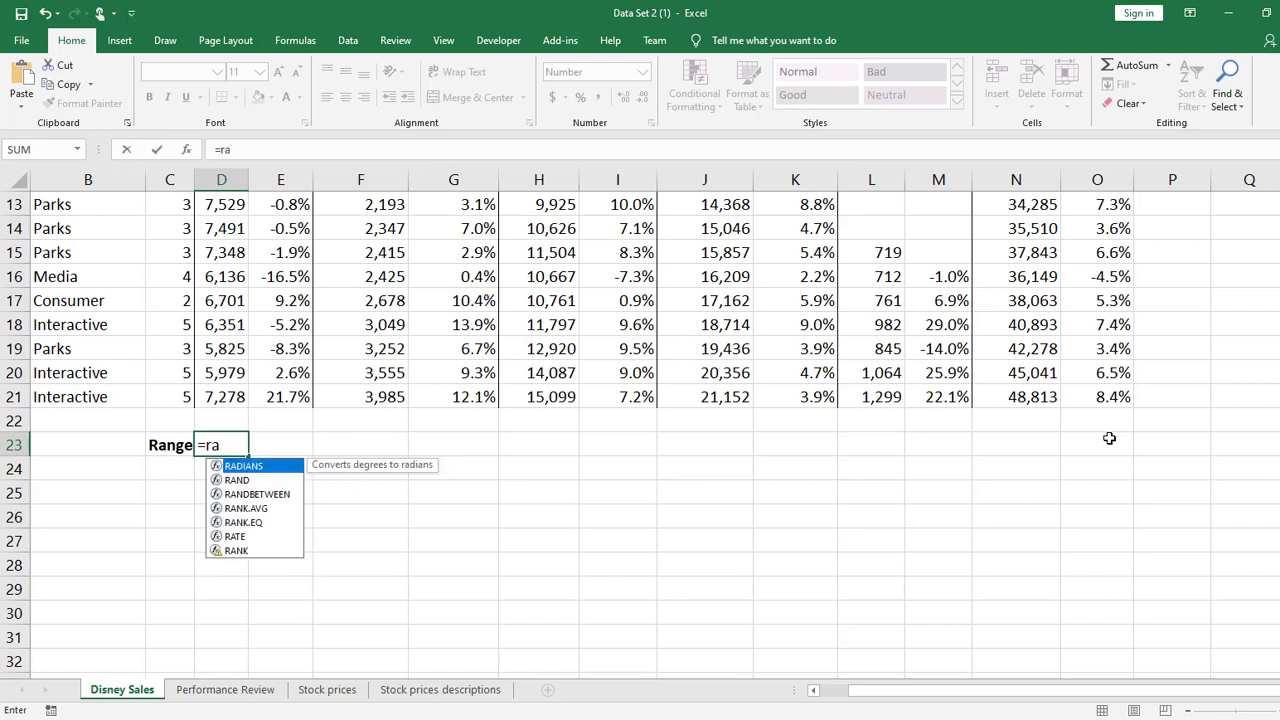
pyautogui.write('rng')
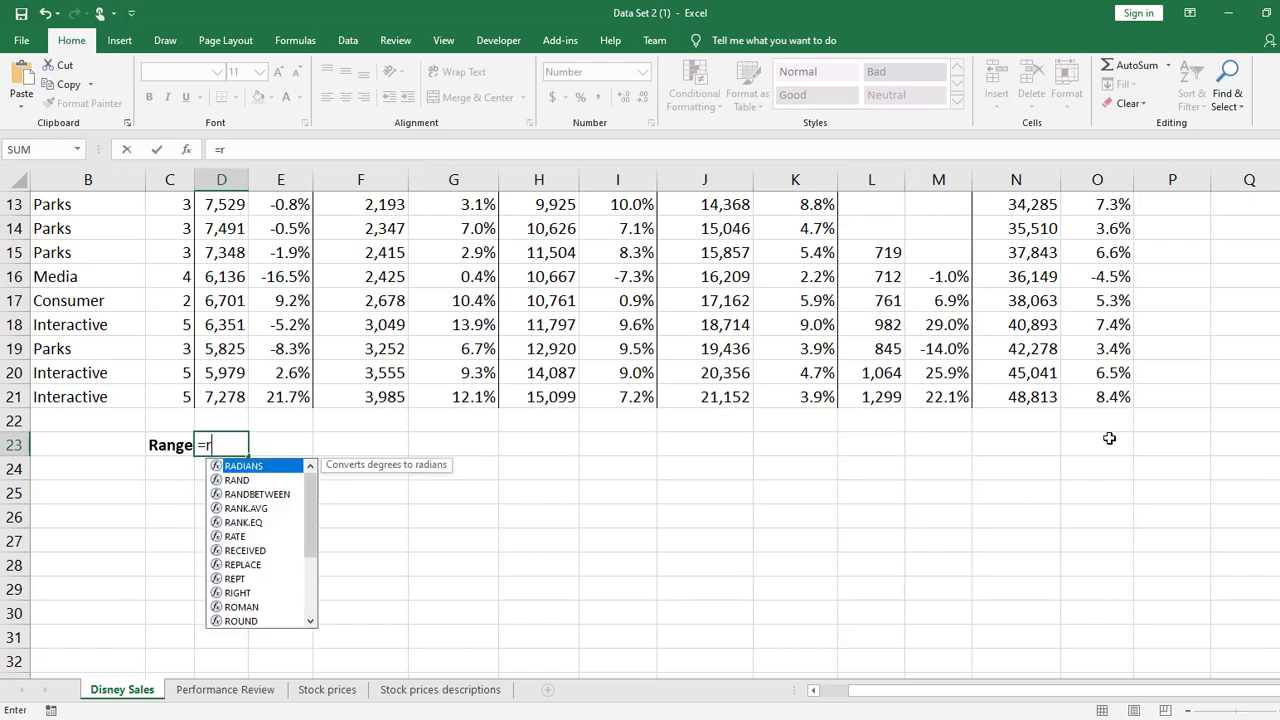
pyautogui.press('BackSpace')
pyautogui.press('BackSpace')
pyautogui.press('BackSpace')
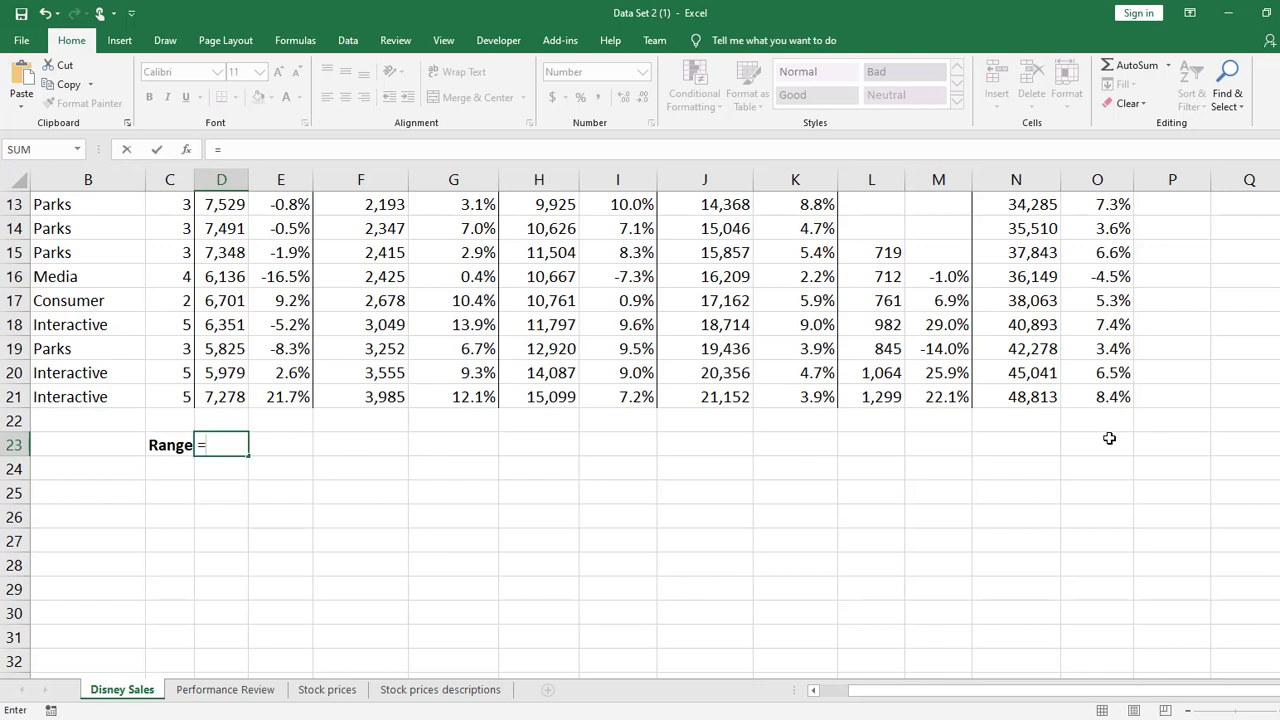
# Complete the range formula in D23 as =MAX(D4:D21)-MIN(D4:D21) for the Studio sales column
pyautogui.write('m')
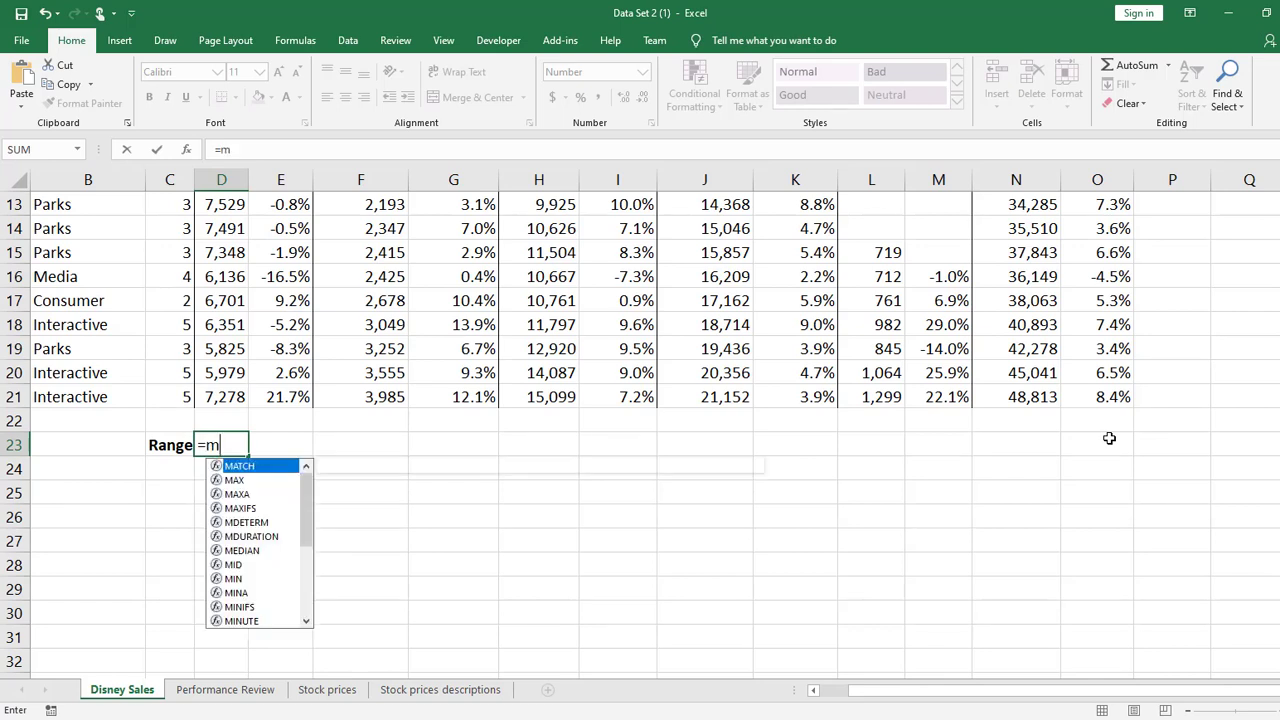
pyautogui.write('ax')
pyautogui.press('Tab')
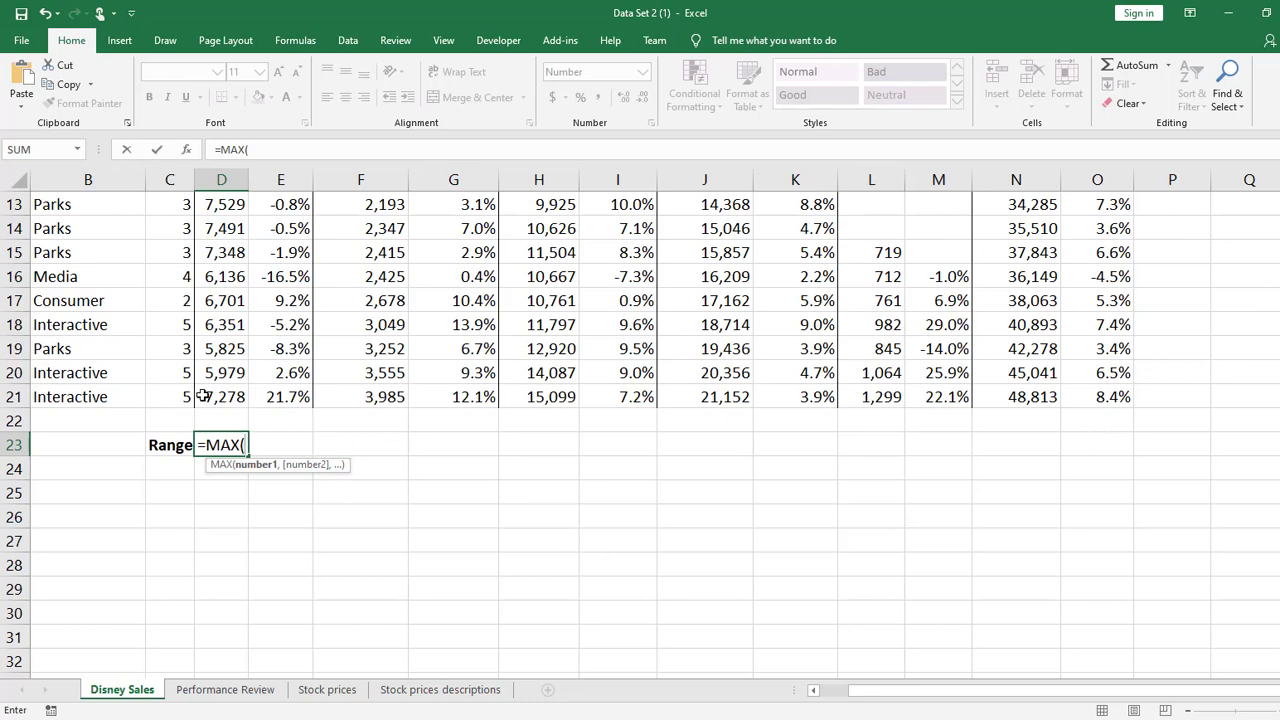
pyautogui.moveTo(205, 396); pyautogui.dragTo(225, 198)
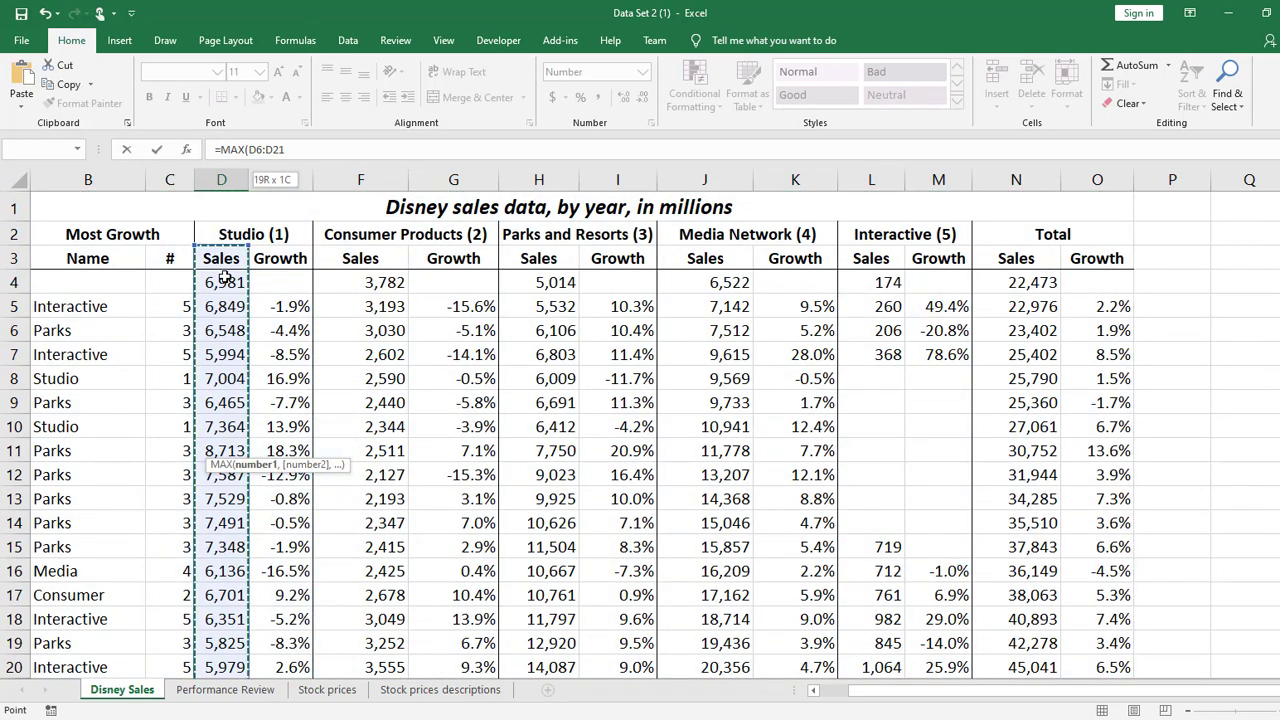
pyautogui.scroll(-5, 508, 300)
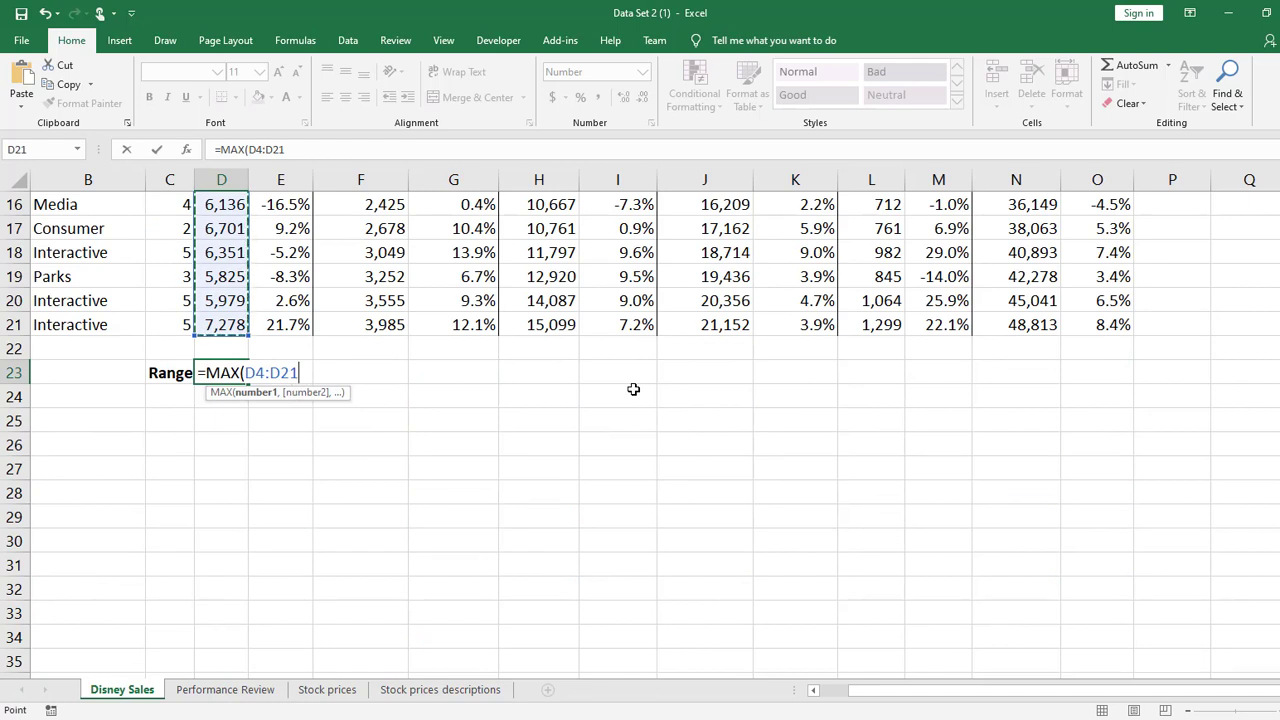
pyautogui.write(')-')
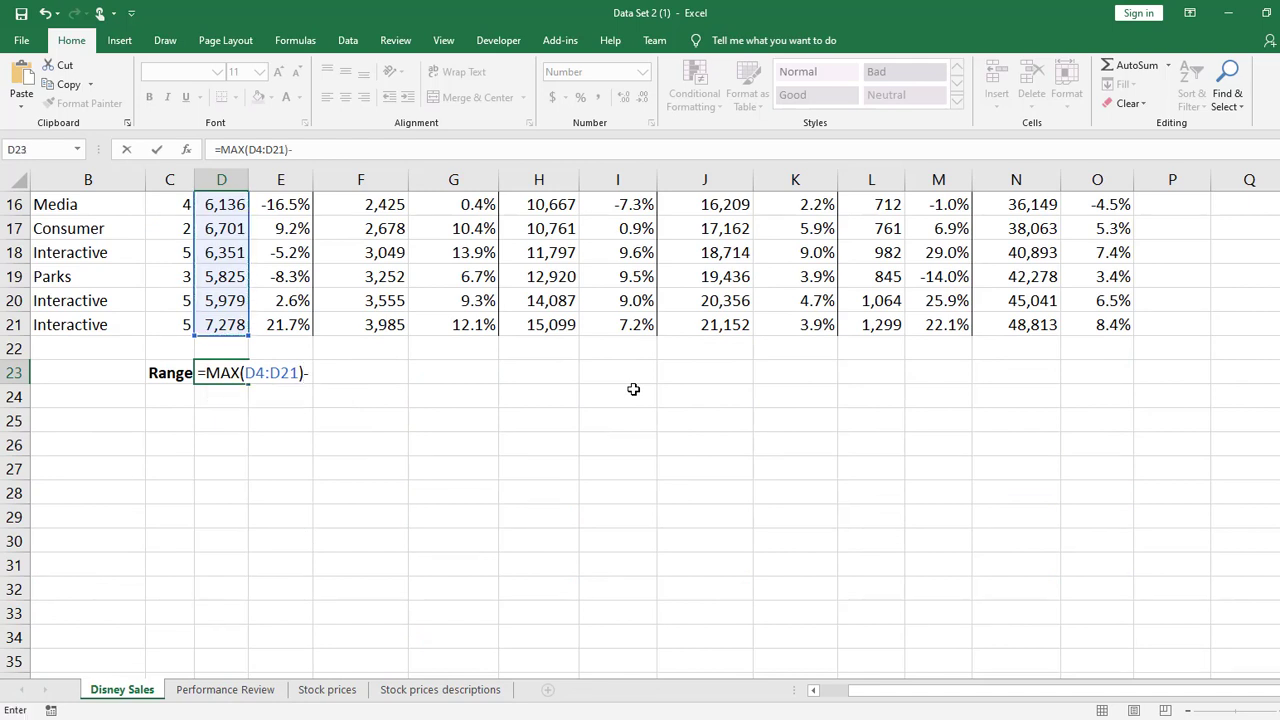
pyautogui.write('min')
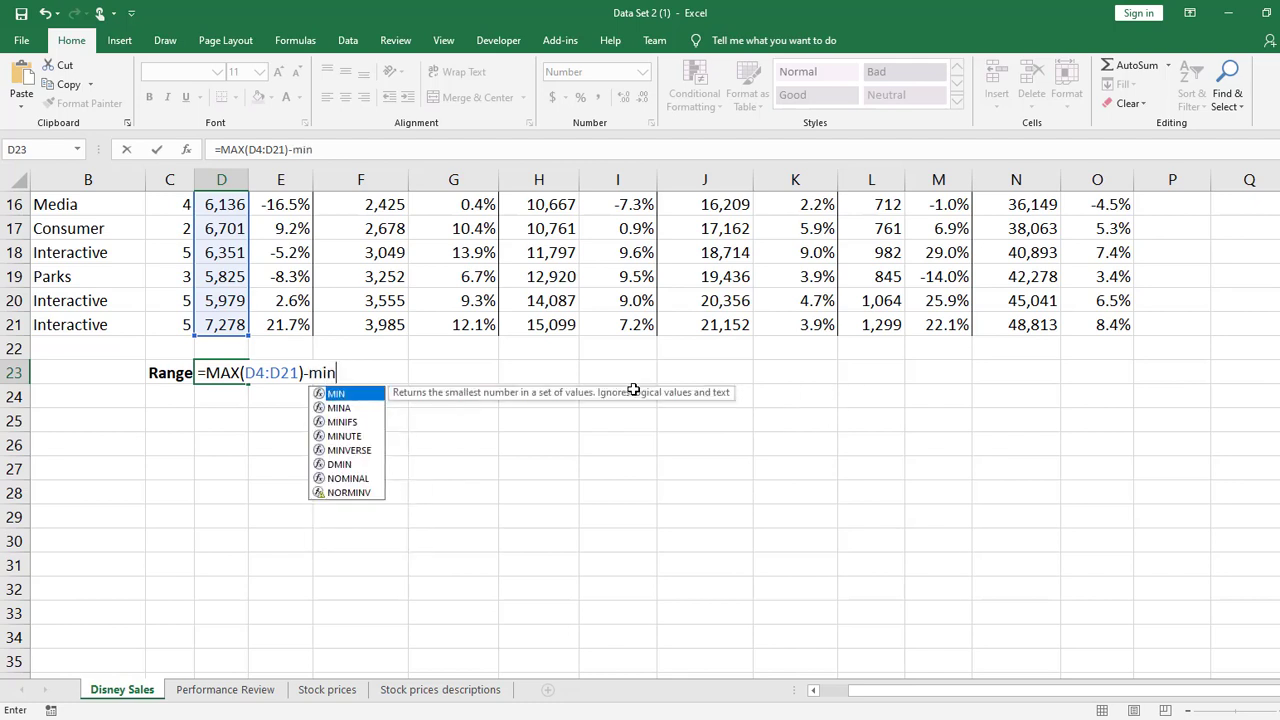
pyautogui.press('Tab')
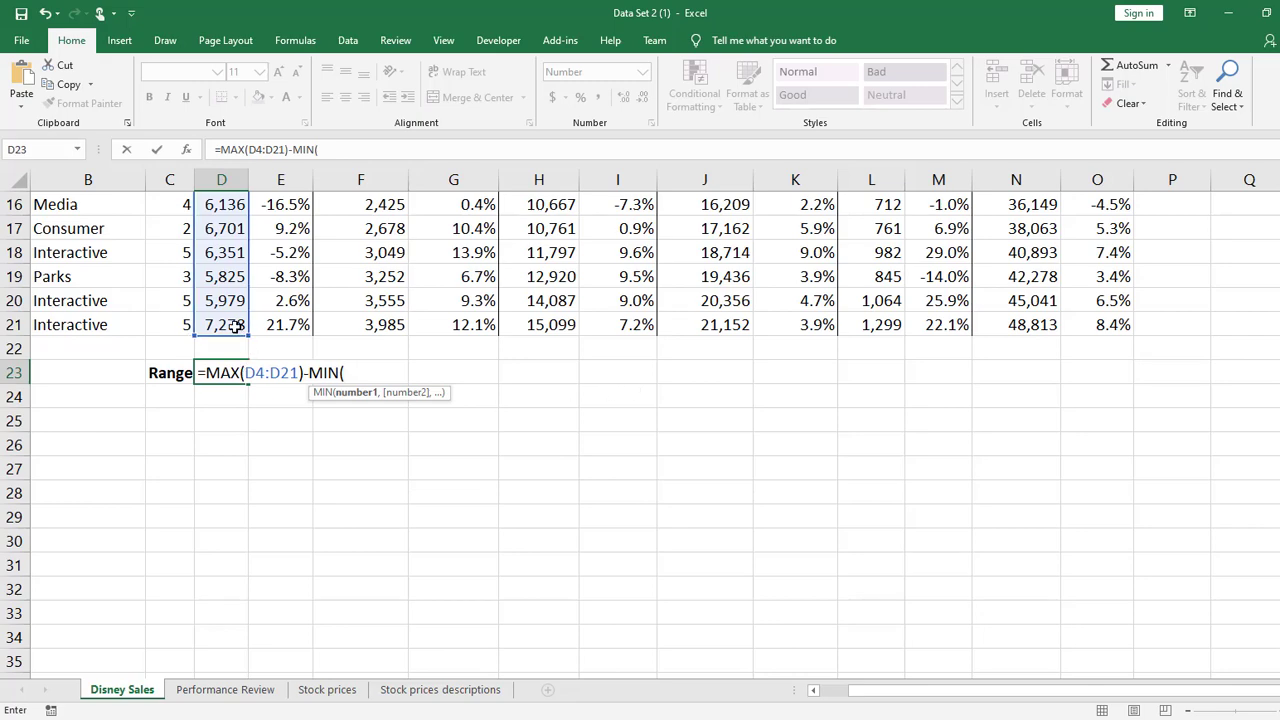
pyautogui.moveTo(233, 326); pyautogui.dragTo(238, 283)
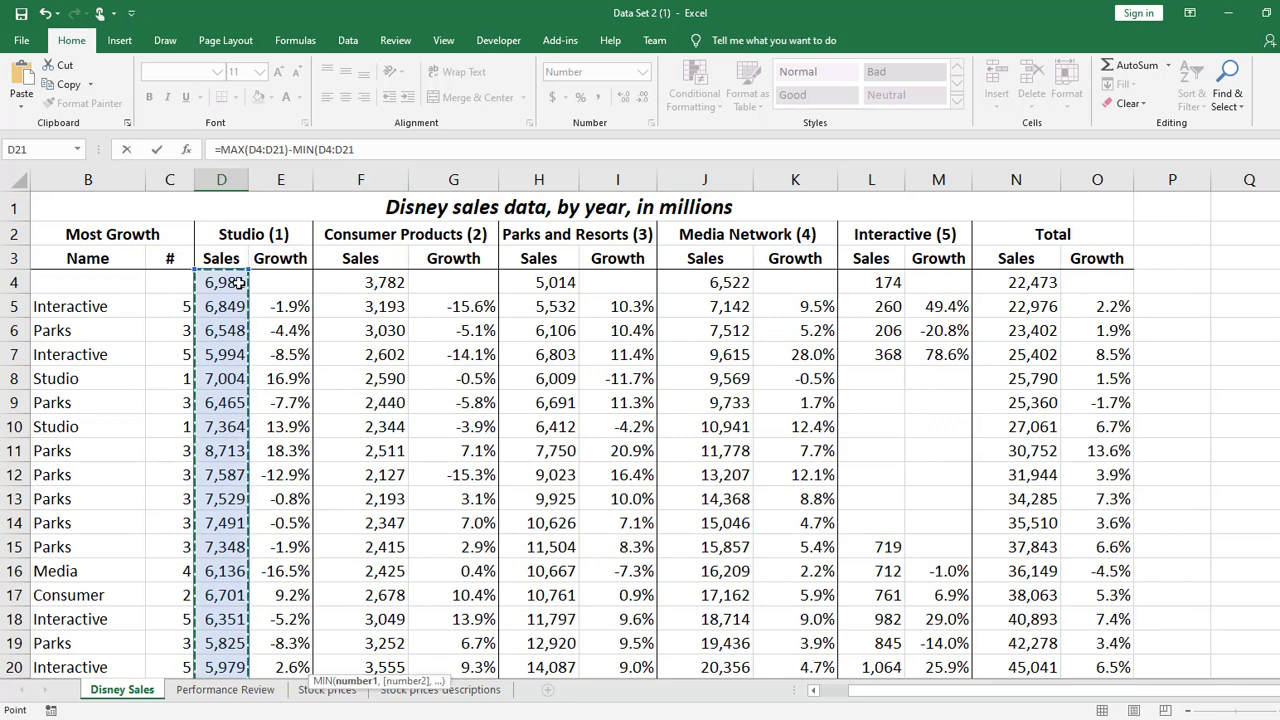
pyautogui.press('Return')
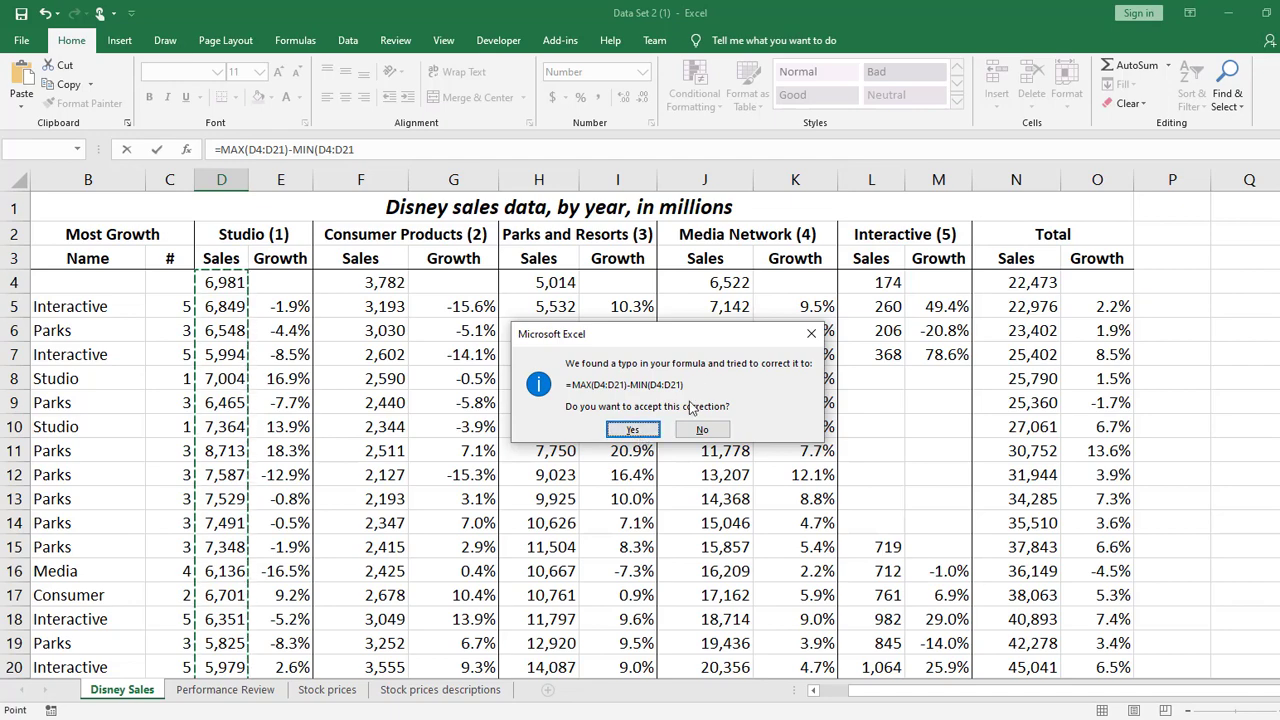
pyautogui.click(636, 431)
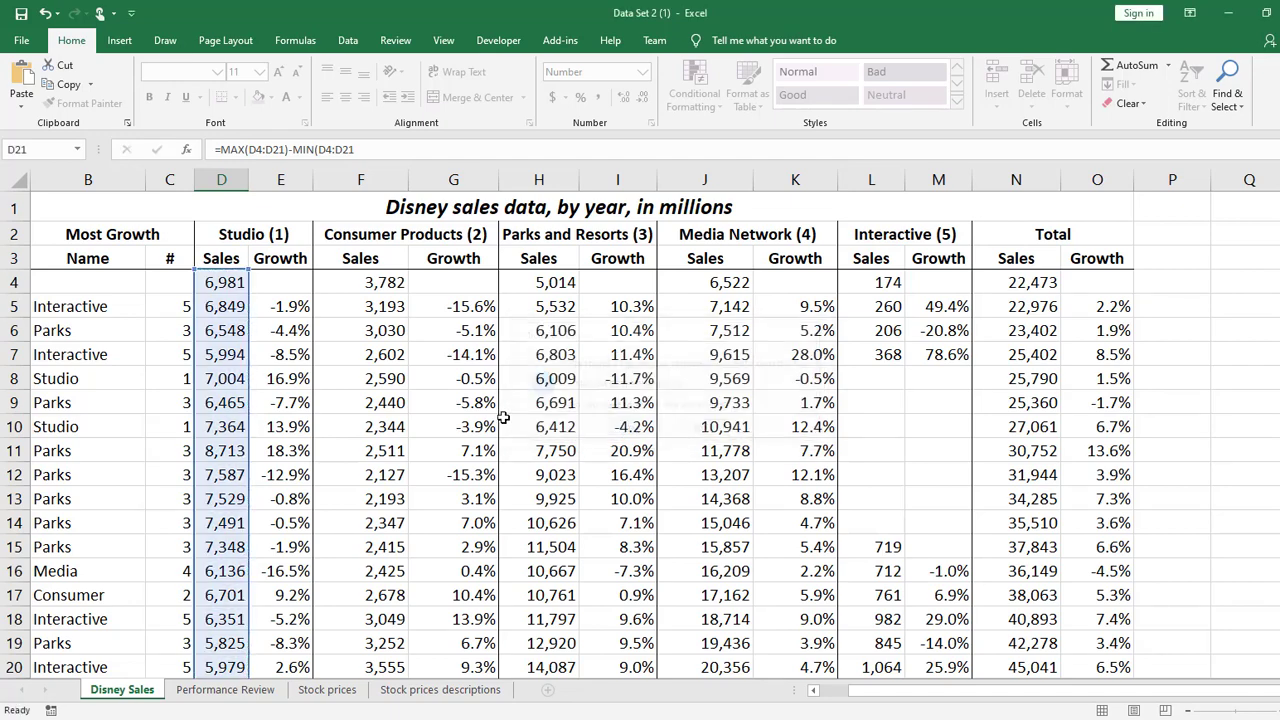
# Review the range result and formula in D23 against the units given in the sheet title
pyautogui.scroll(1, 497, 414)
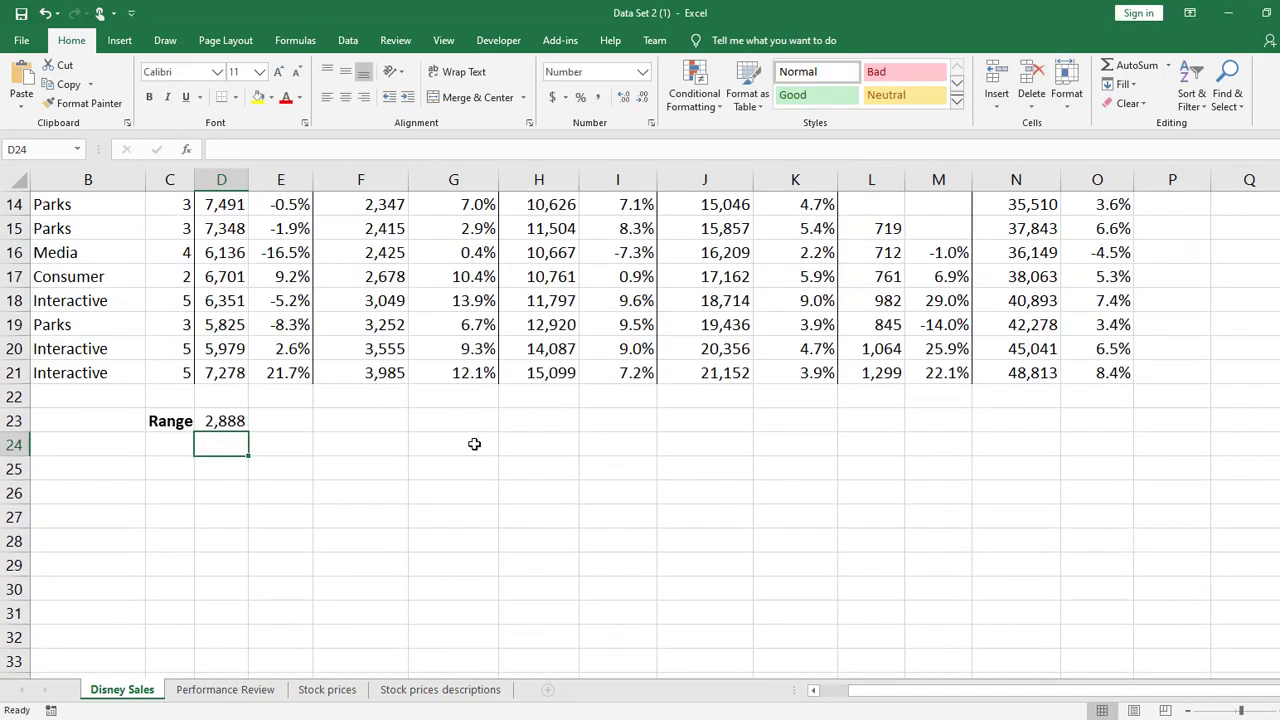
pyautogui.click(241, 421)
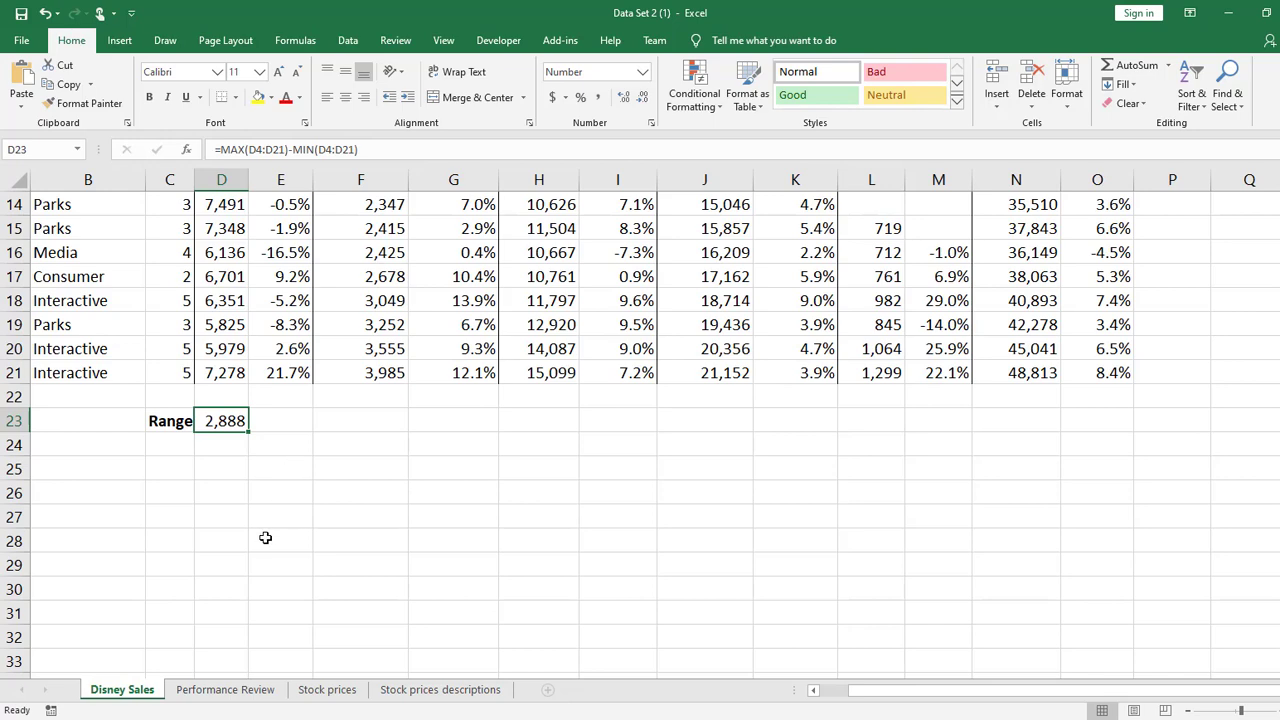
pyautogui.scroll(5, 265, 537)
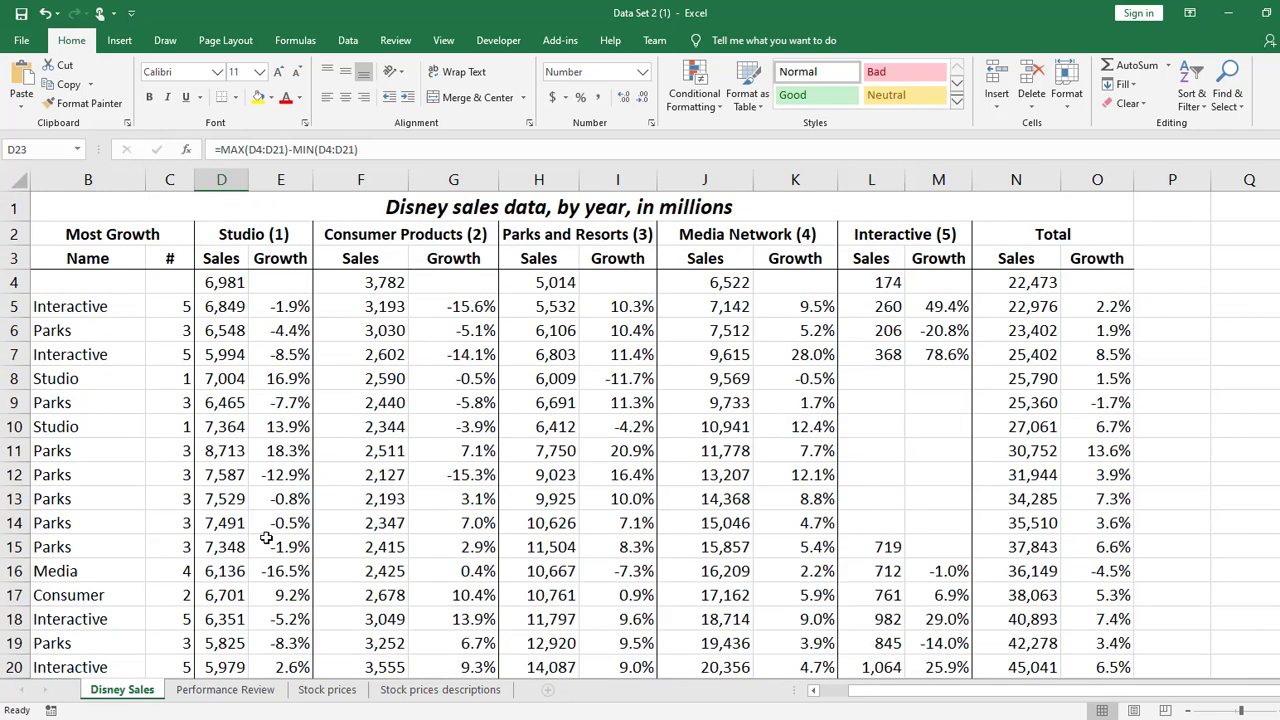
pyautogui.click(753, 206)
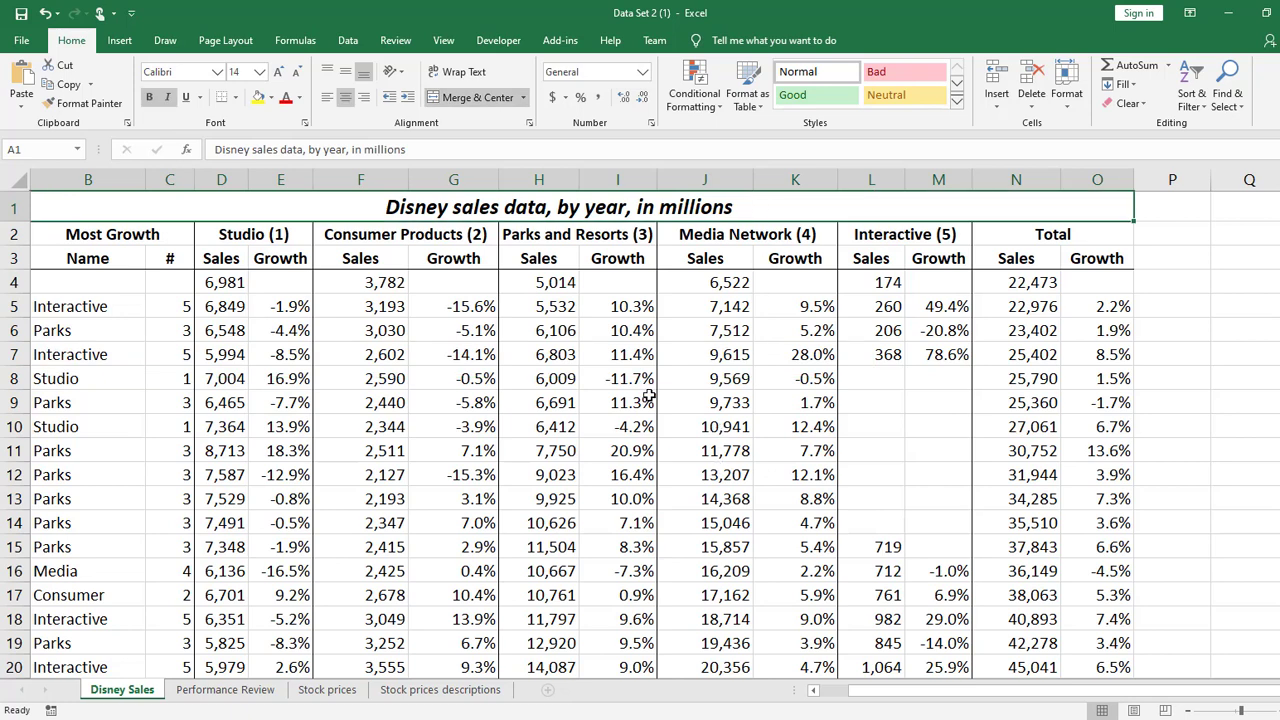
pyautogui.scroll(-7, 460, 362)
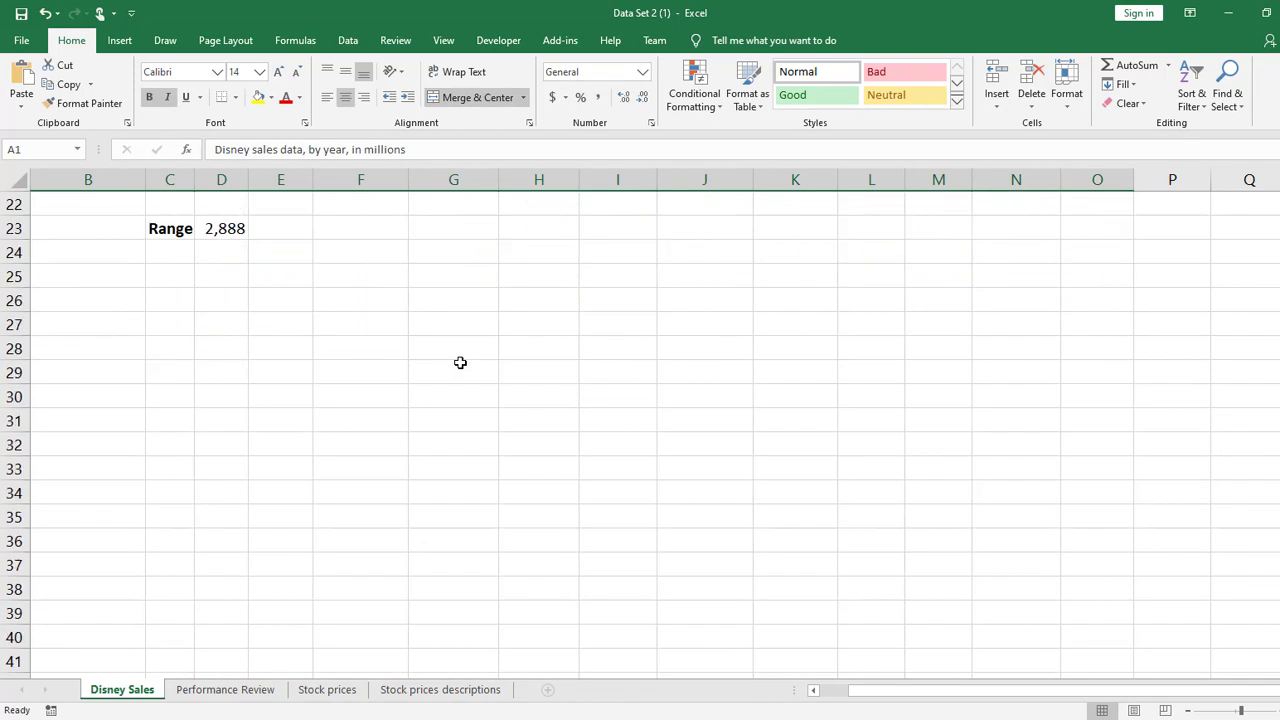
pyautogui.scroll(2, 460, 350)
pyautogui.moveTo(241, 372); pyautogui.dragTo(259, 372)
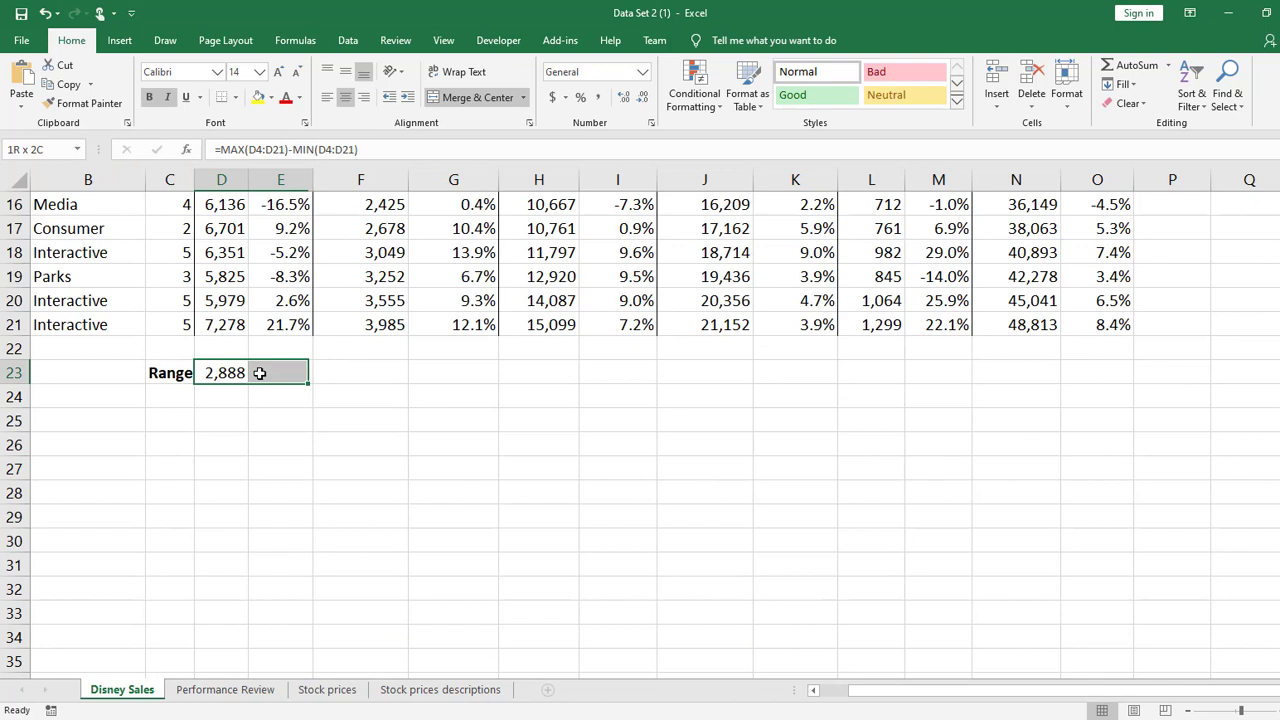
pyautogui.click(224, 376)
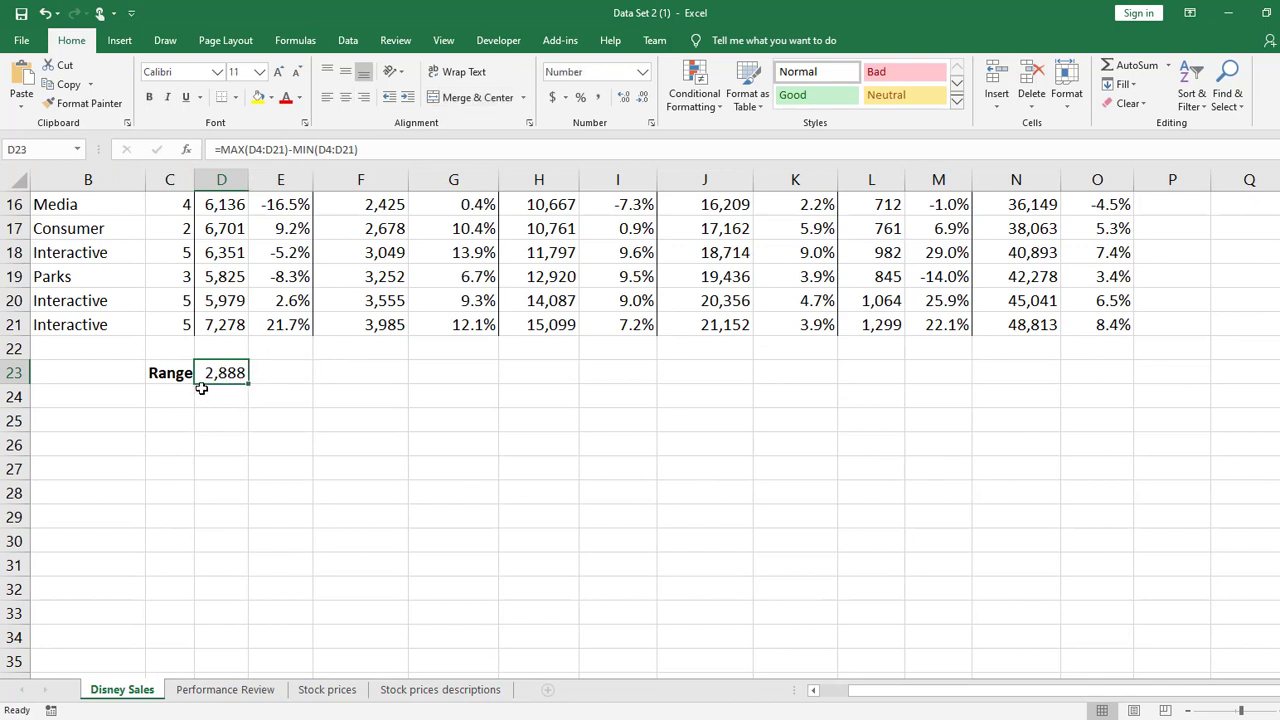
# Merge and center cells B24:B28 and align the merged cell vertically to the middle
pyautogui.click(170, 396)
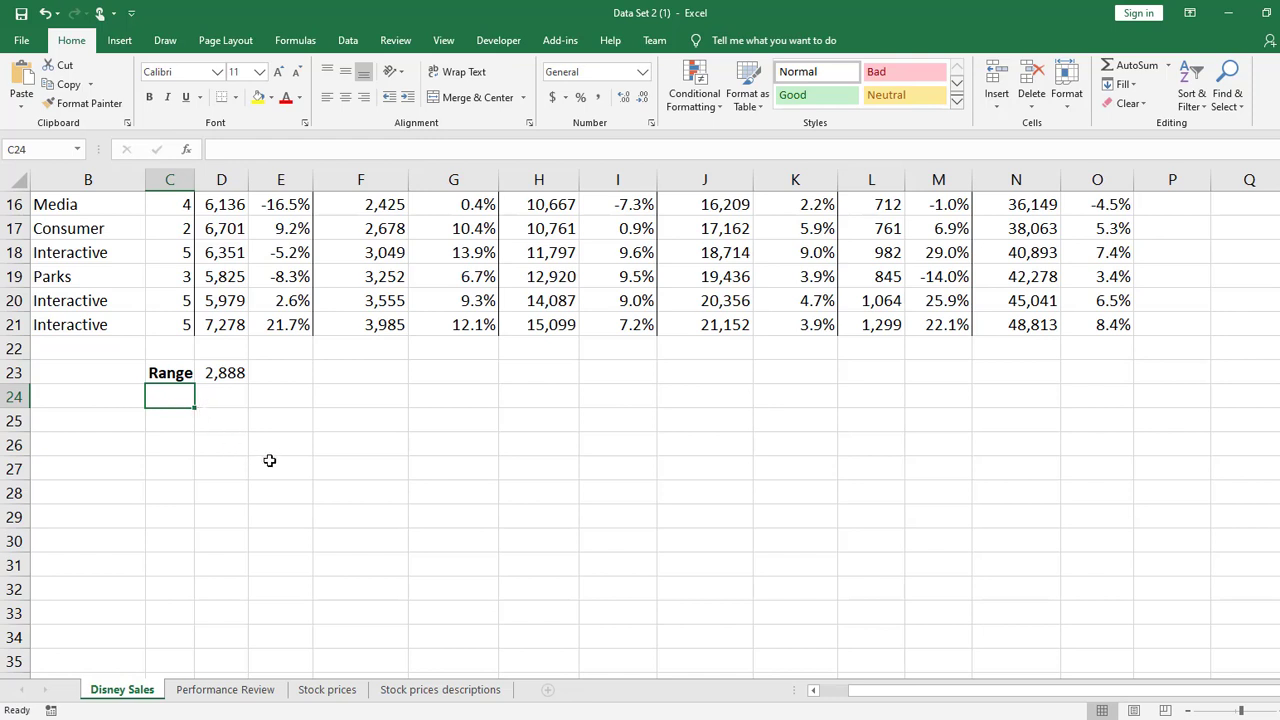
pyautogui.moveTo(106, 400); pyautogui.dragTo(104, 491)
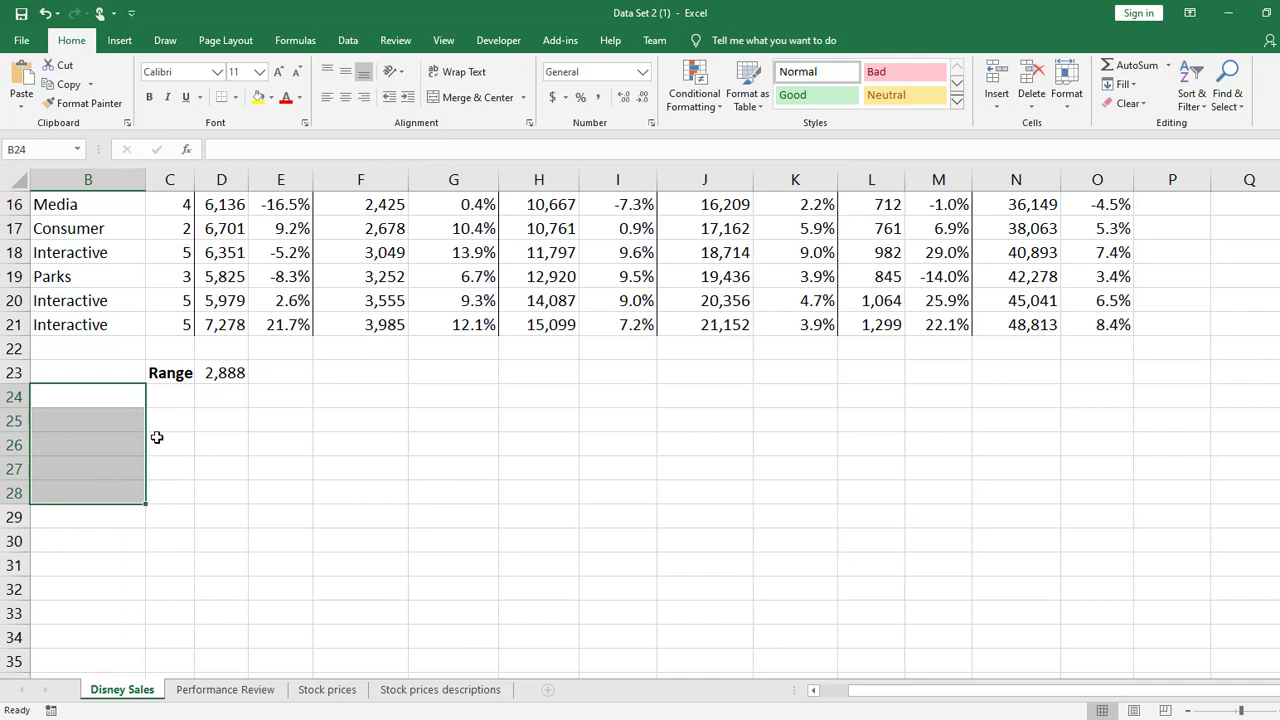
pyautogui.click(462, 98)
pyautogui.doubleClick(82, 424)
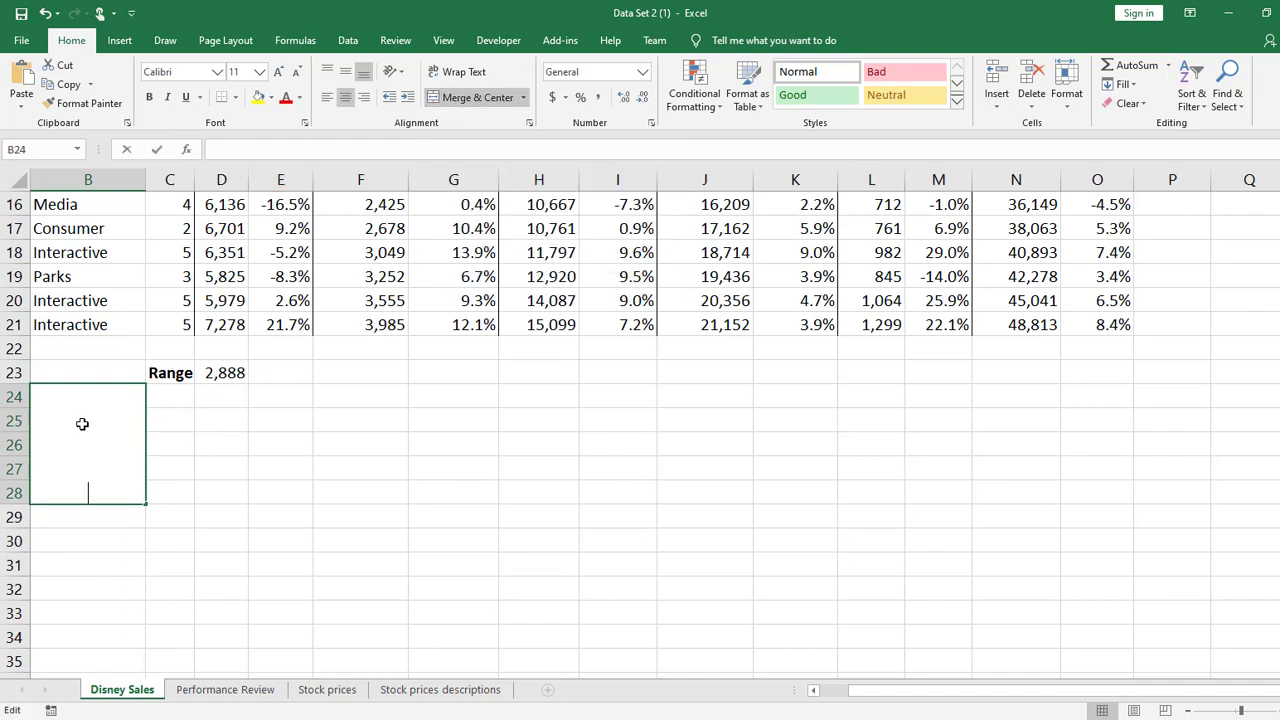
pyautogui.click(369, 549)
pyautogui.click(97, 426)
pyautogui.click(347, 72)
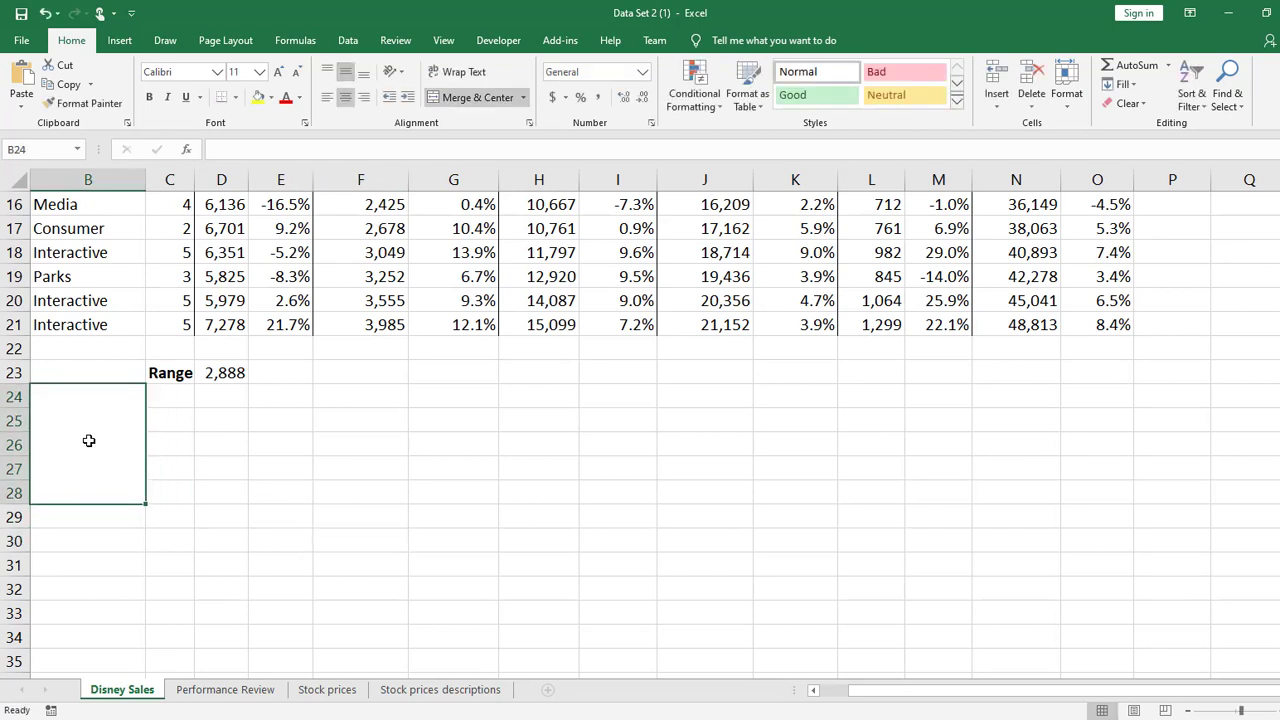
# Enter the label "Quartile" in the merged cell B24:B28 and make it bold
pyautogui.write('Qu')
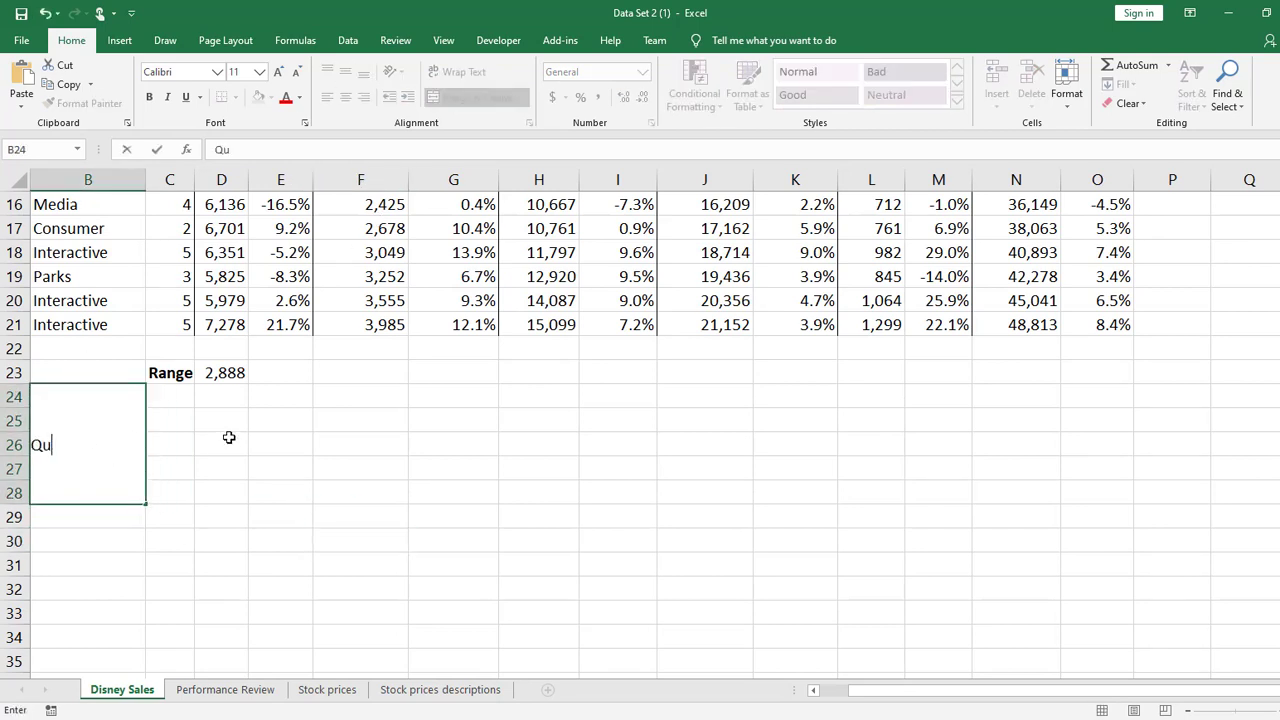
pyautogui.write('artile')
pyautogui.press('Return')
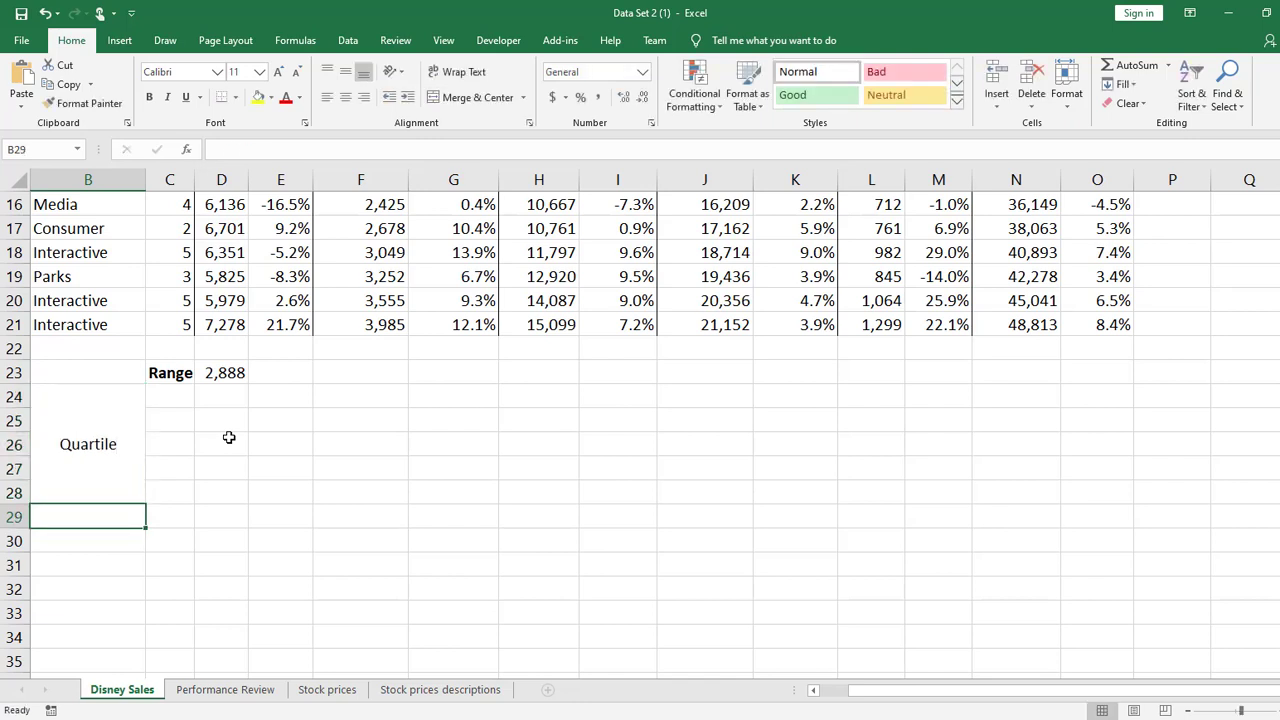
pyautogui.click(36, 465)
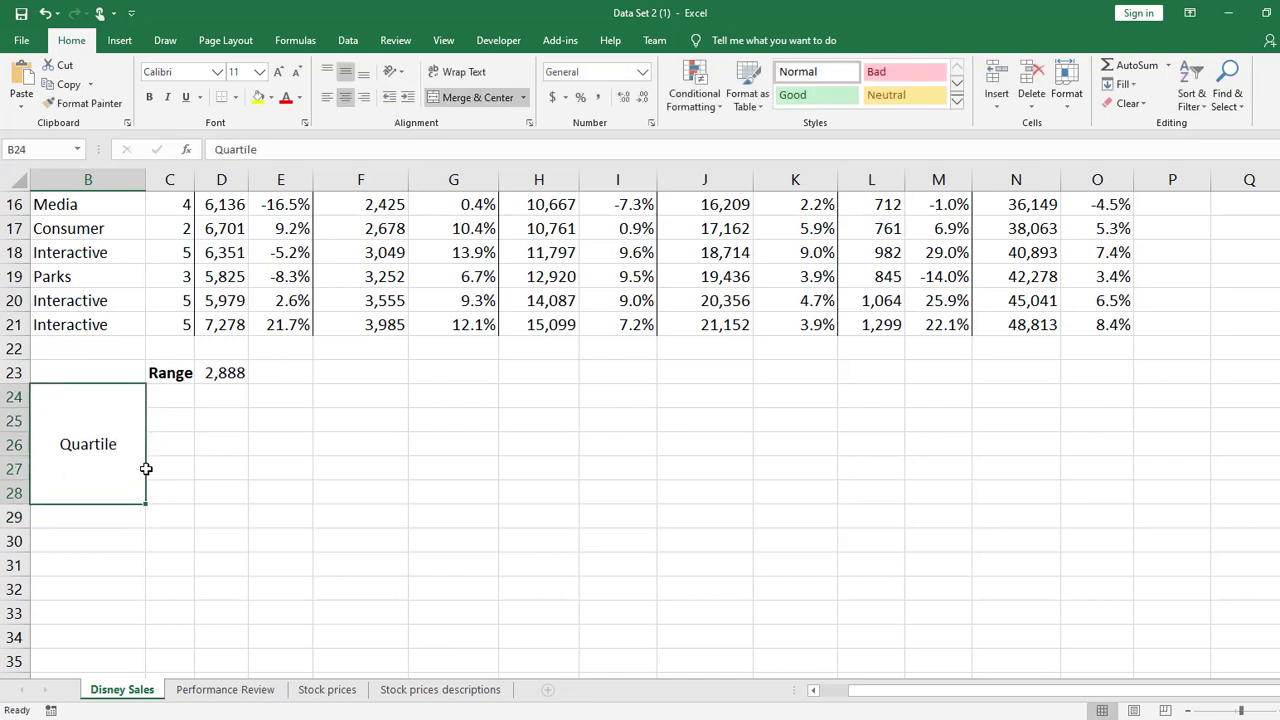
pyautogui.hotkey('ctrl', 'b')
# List the quartile numbers 0, 1, 2, 3 and 4 down cells C24:C28
pyautogui.click(180, 395)
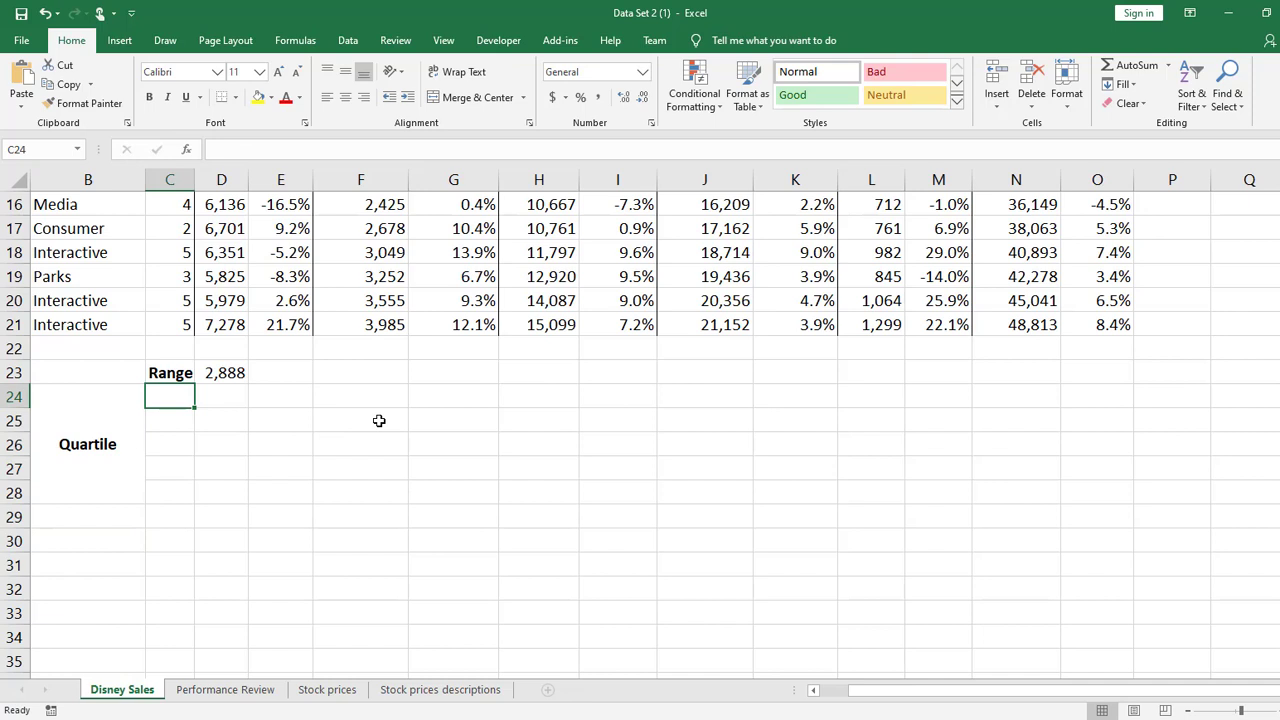
pyautogui.write('0')
pyautogui.press('Return')
pyautogui.write('1')
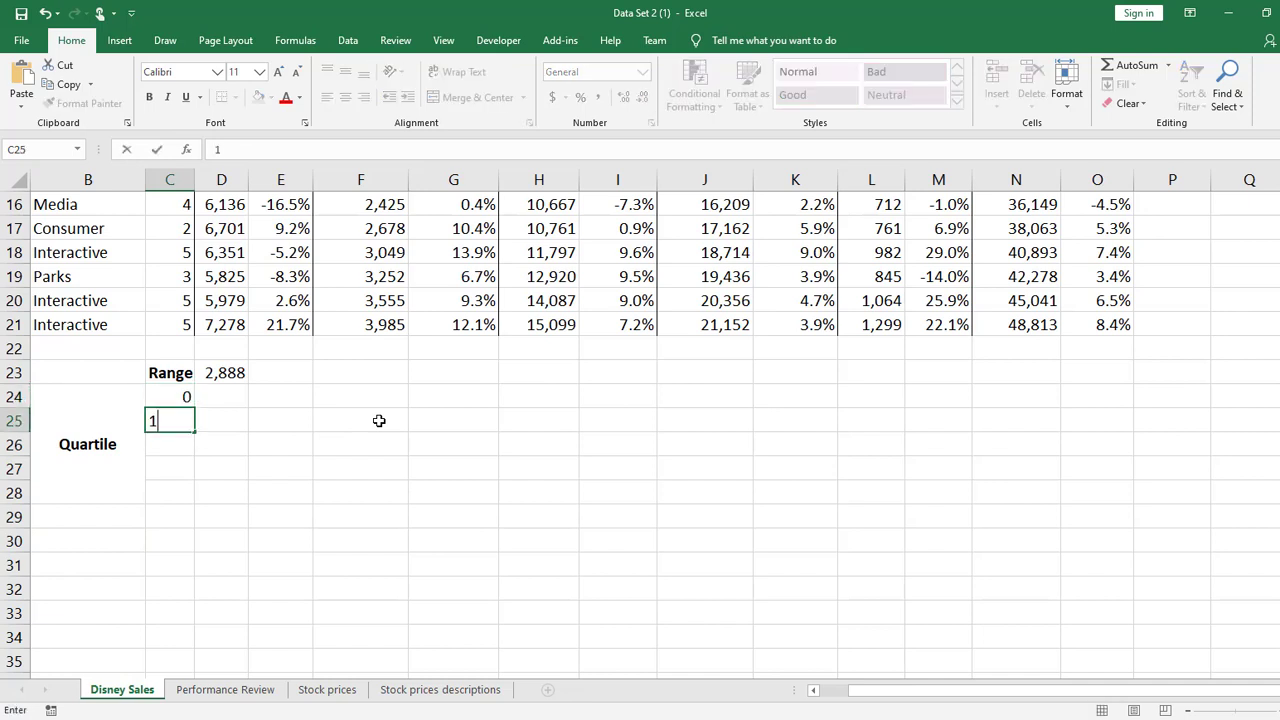
pyautogui.press('Return')
pyautogui.write('2')
pyautogui.press('Return')
pyautogui.write('3')
pyautogui.press('Return')
pyautogui.write('4')
pyautogui.press('Return')
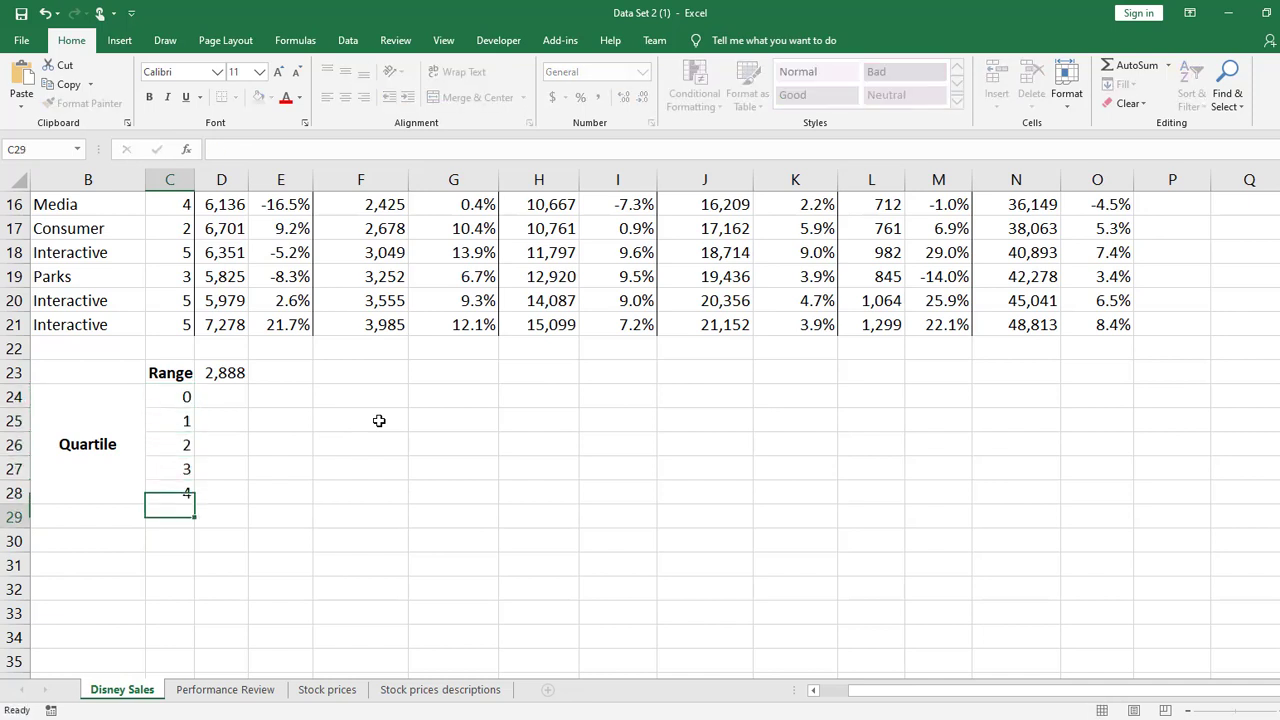
# Start a formula in D24 with the inclusive quartile function QUARTILE.INC
pyautogui.click(215, 398)
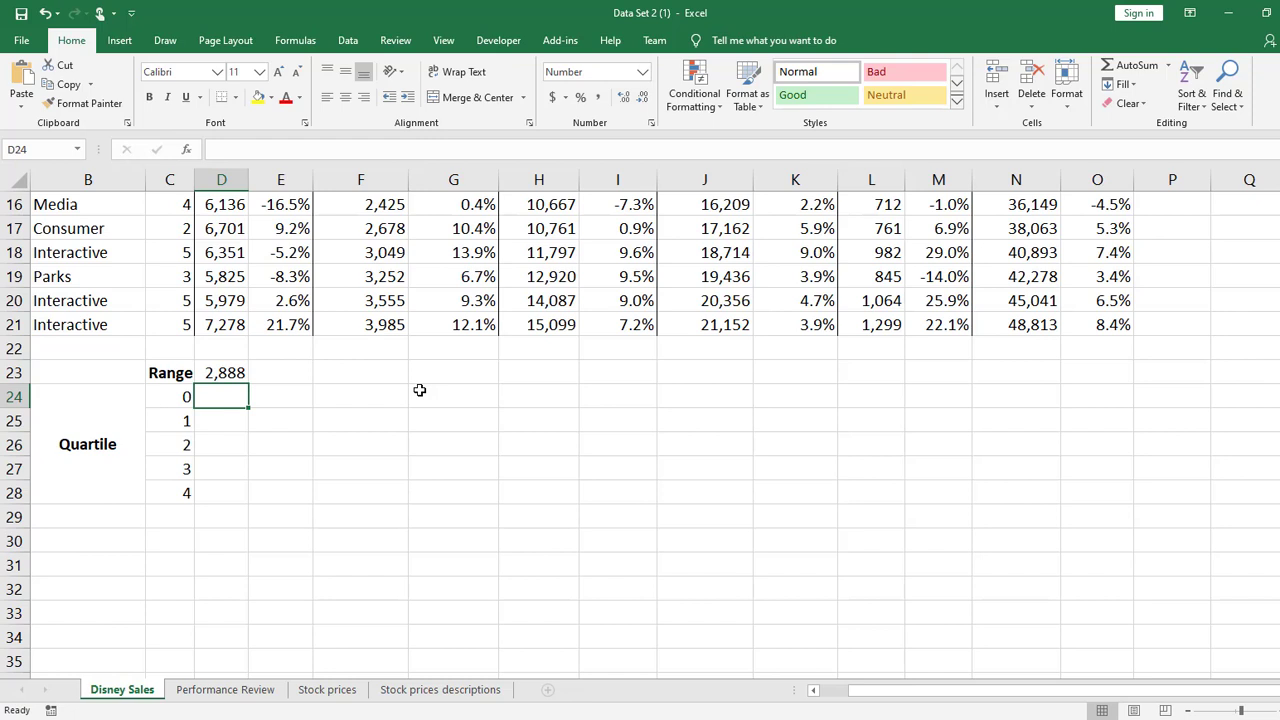
pyautogui.write('=')
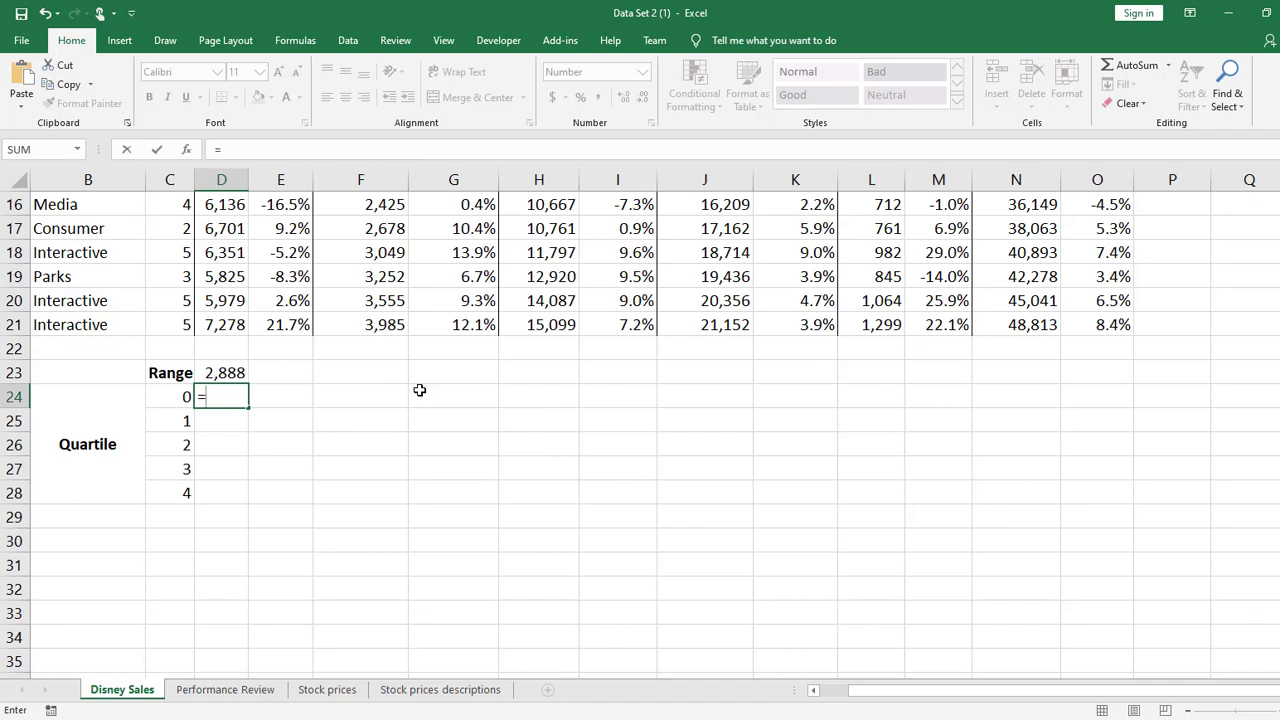
pyautogui.write('qua')
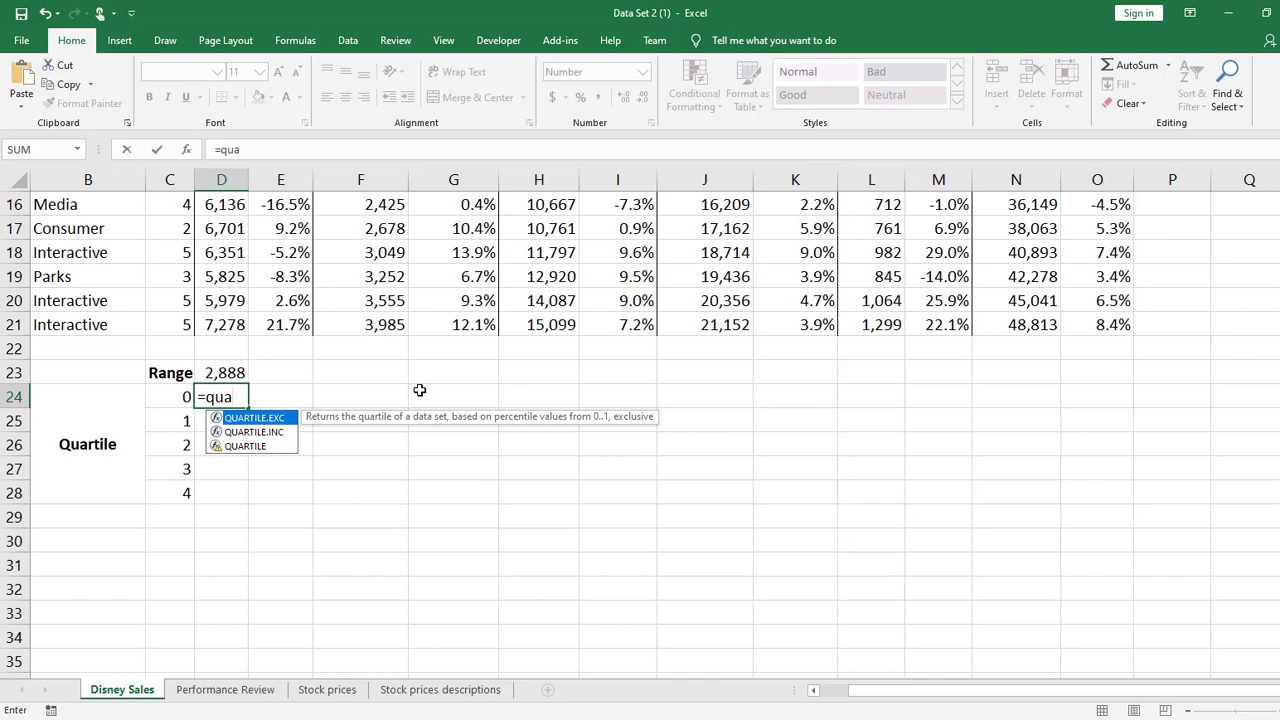
pyautogui.press('Down')
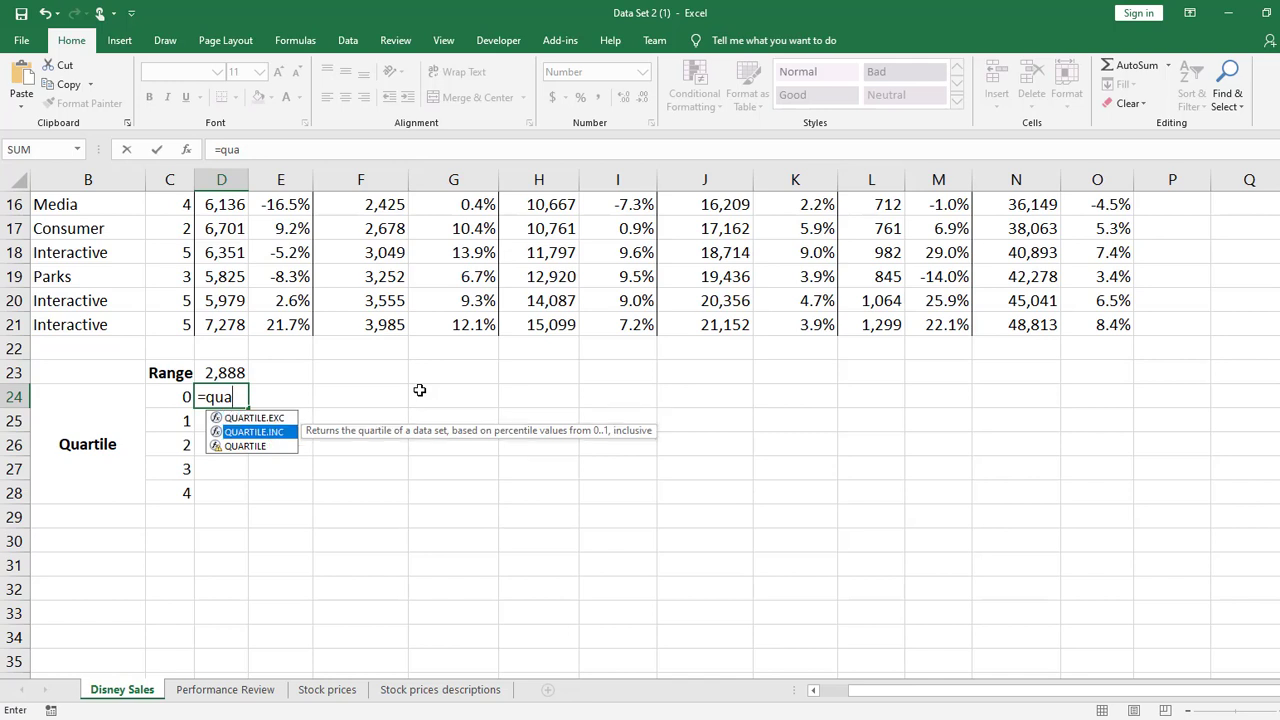
pyautogui.press('Tab')
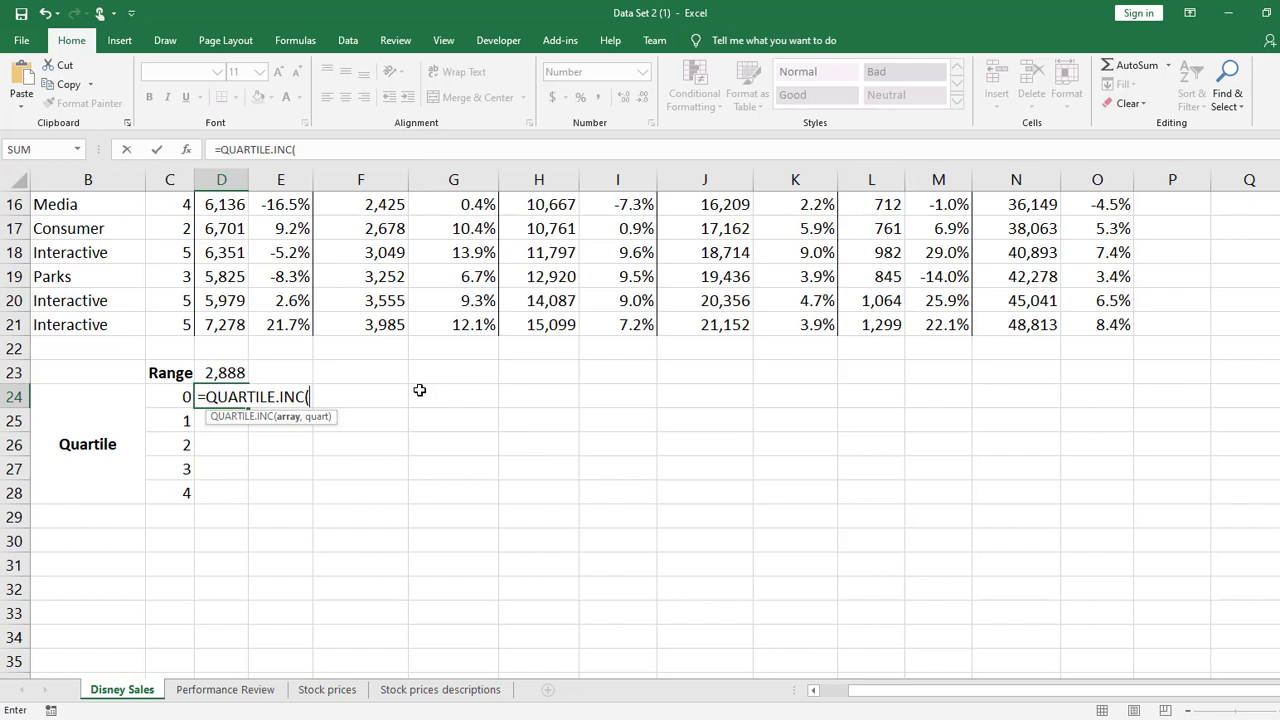
pyautogui.press('BackSpace')
pyautogui.press('BackSpace')
pyautogui.press('BackSpace')
pyautogui.press('BackSpace')
pyautogui.press('BackSpace')
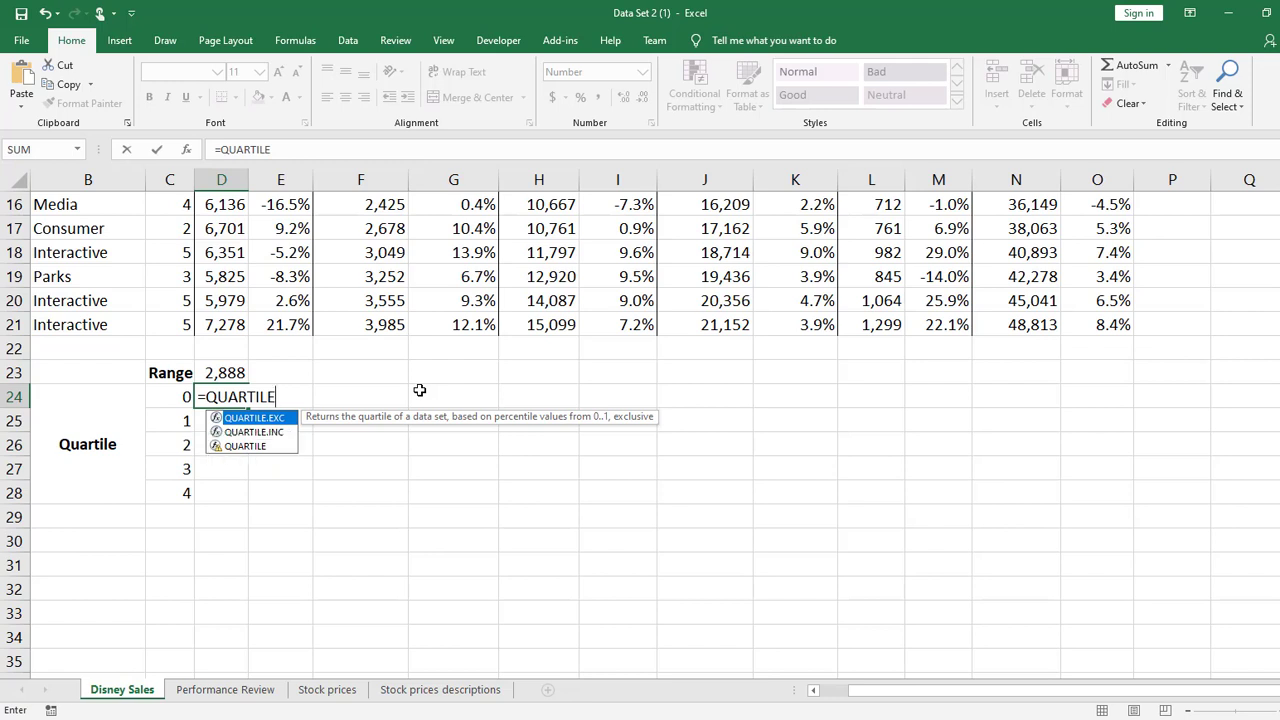
pyautogui.press('Down')
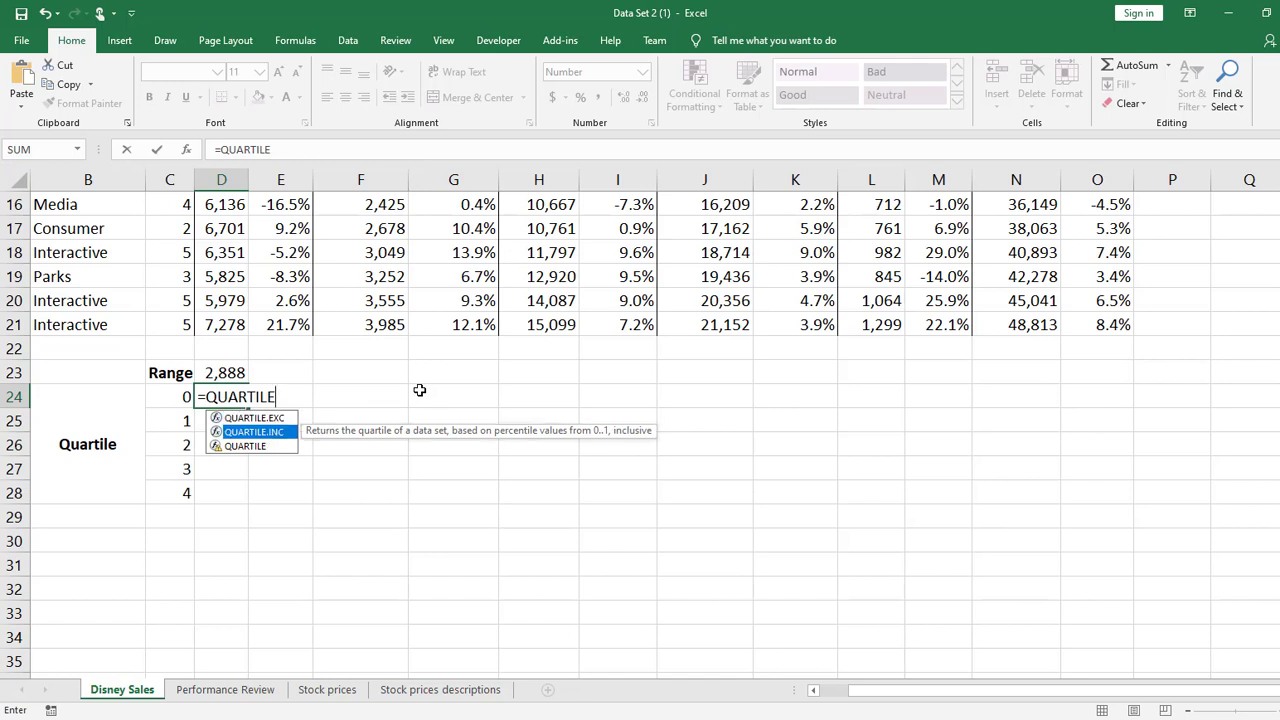
pyautogui.press('Tab')
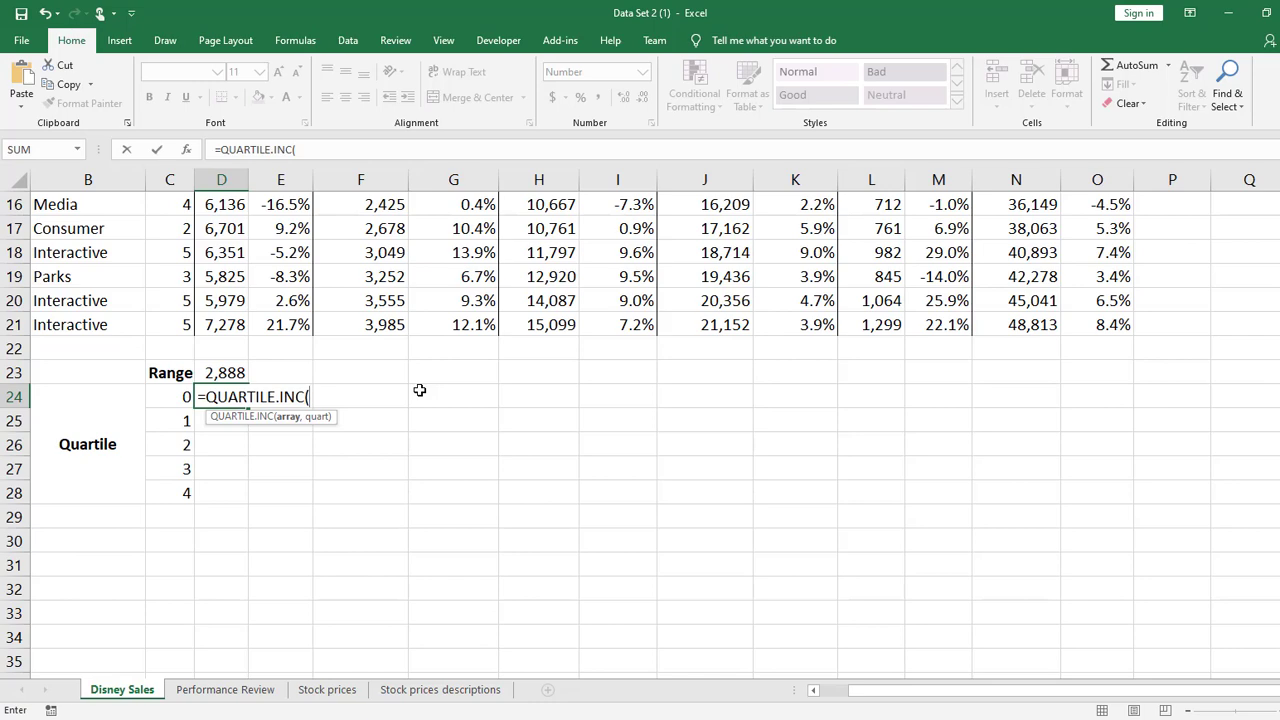
# Complete the D24 quartile formula with the Studio sales D4:D21 as the array and C24 as the quartile number
pyautogui.moveTo(221, 324); pyautogui.dragTo(221, 282)
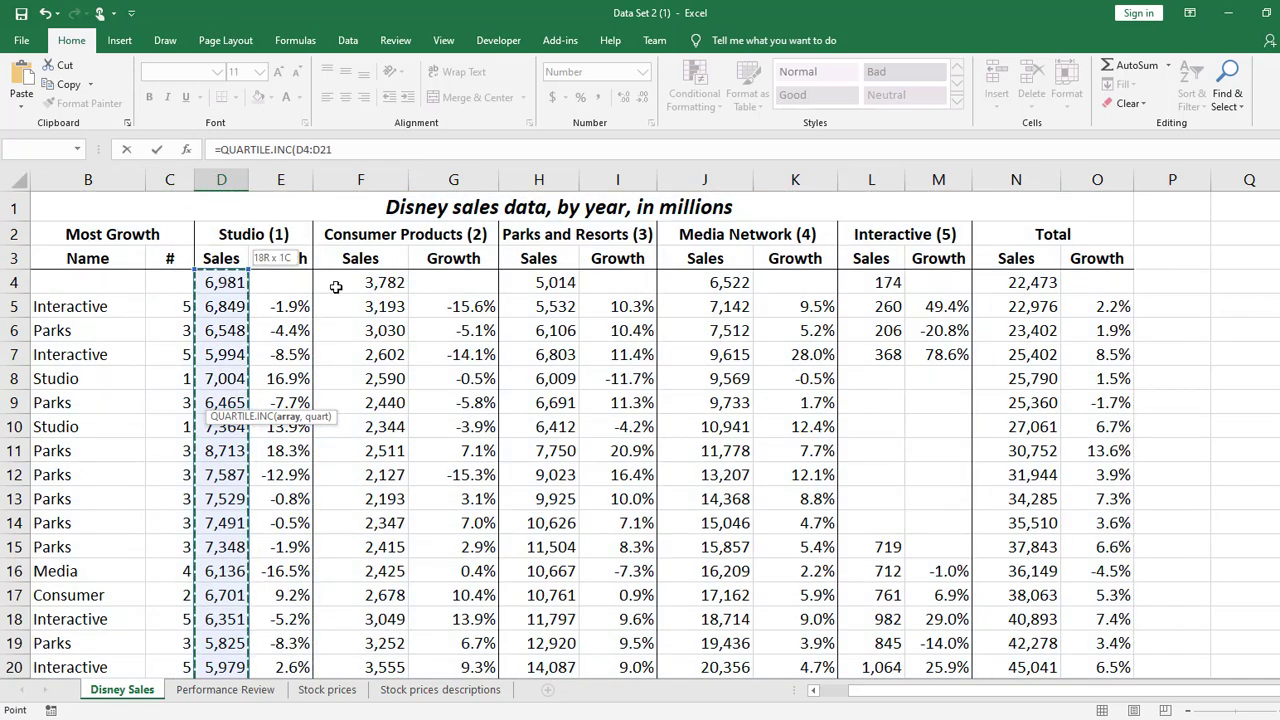
pyautogui.scroll(-7, 549, 289)
pyautogui.scroll(4, 530, 380)
pyautogui.scroll(-1, 552, 413)
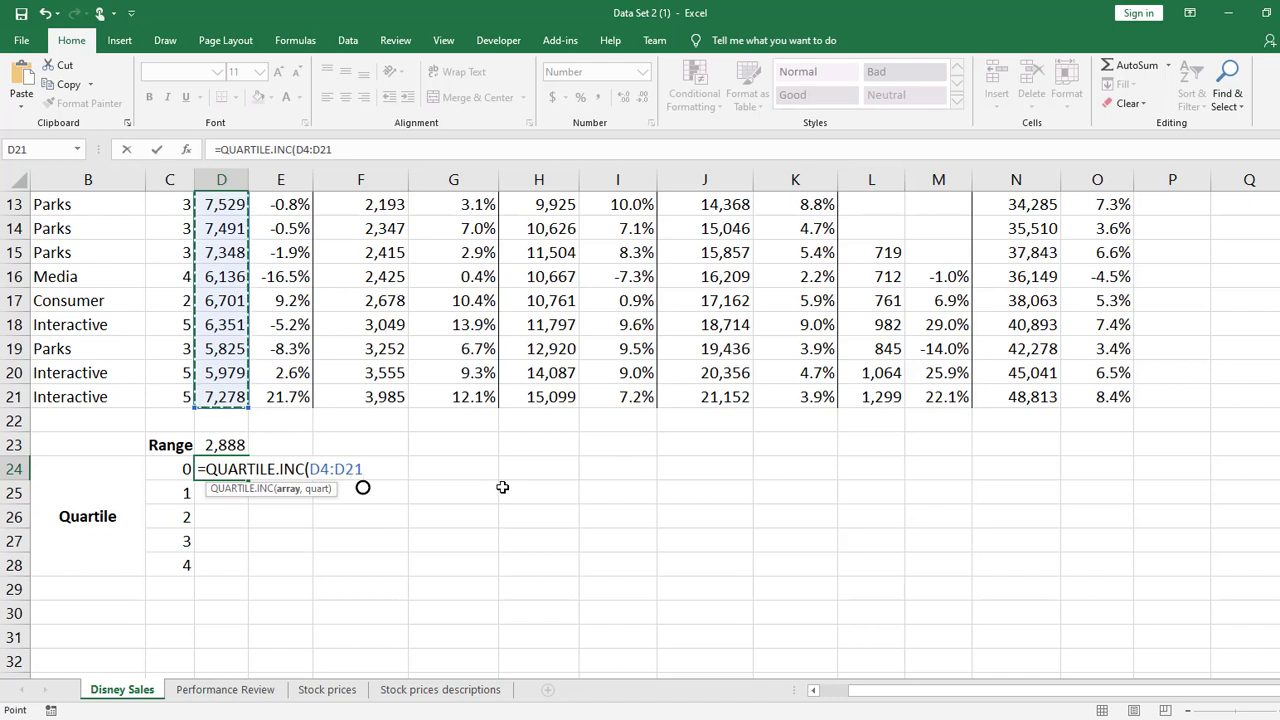
pyautogui.write(',')
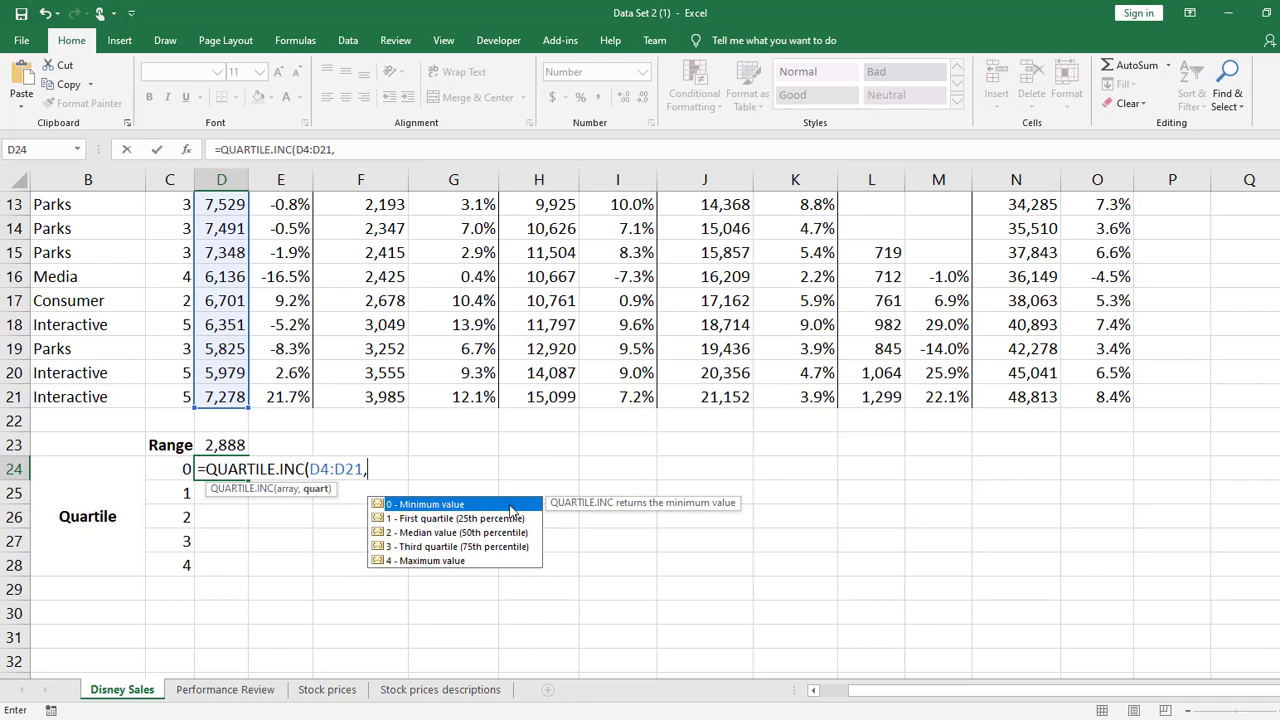
pyautogui.click(150, 470)
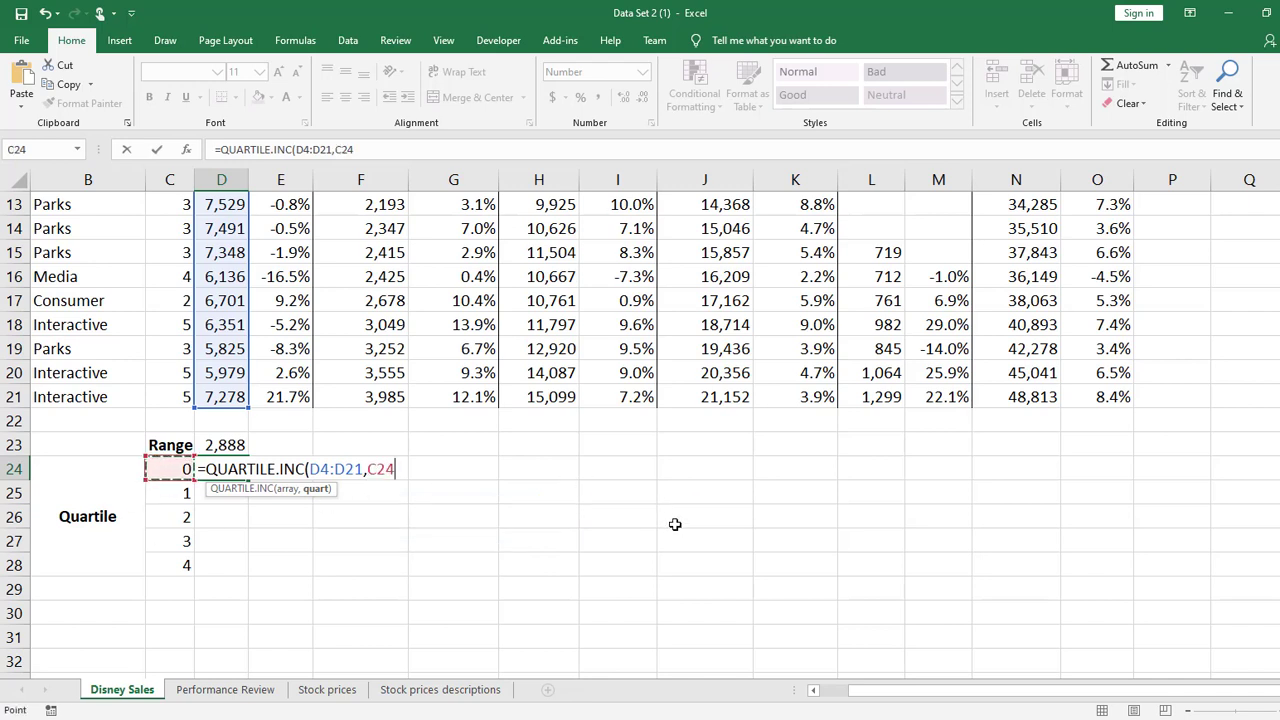
pyautogui.write(')')
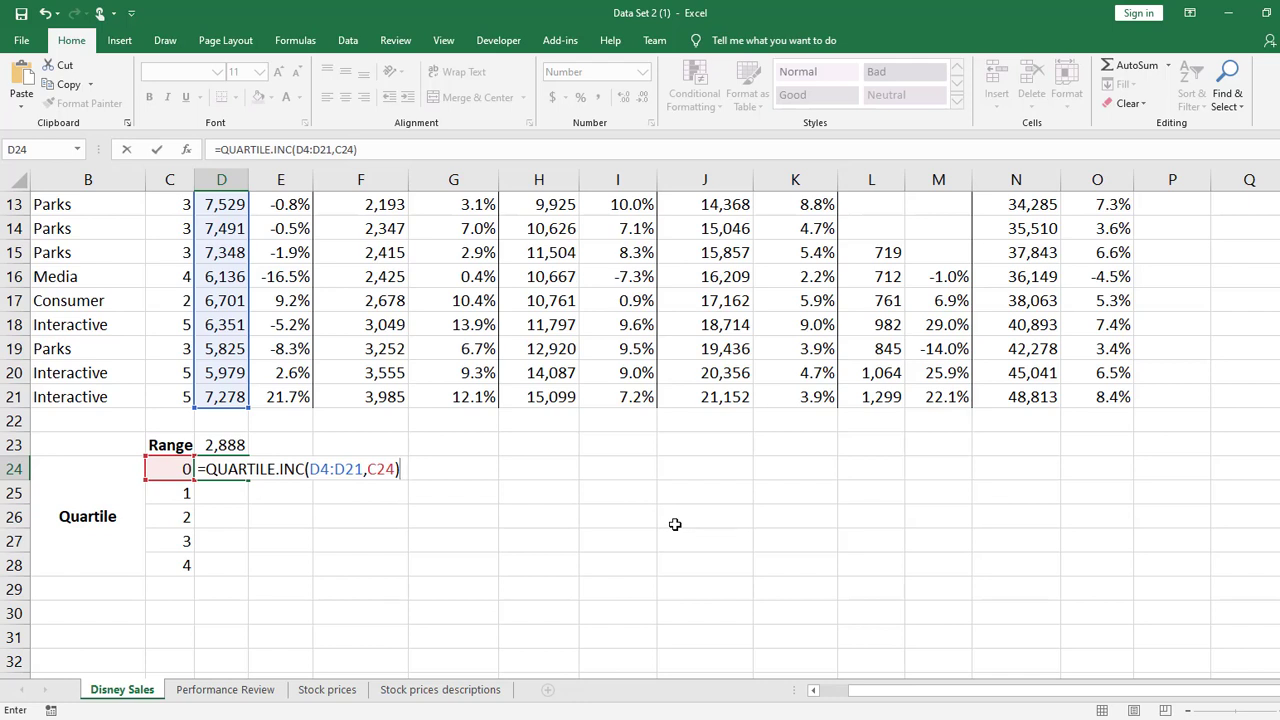
pyautogui.press('Return')
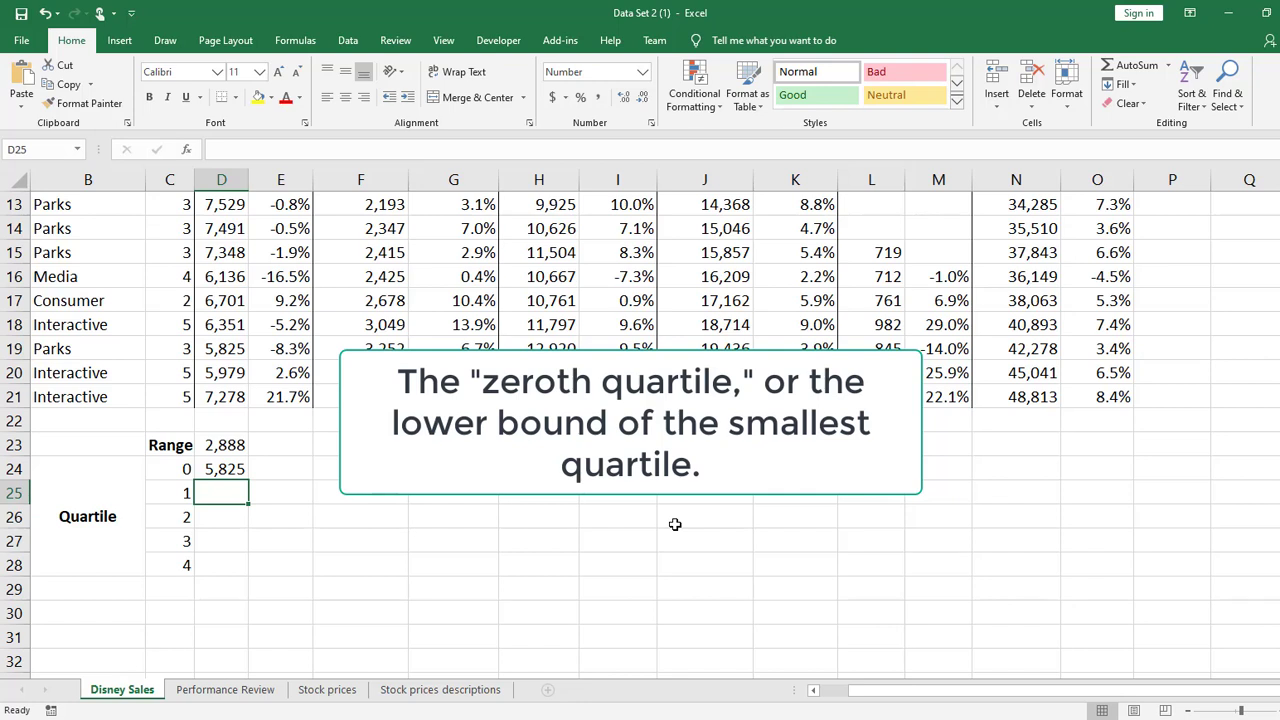
# Calculate the fourth quartile of Studio sales in D28 with =QUARTILE.INC(D4:D21,C28)
pyautogui.click(245, 562)
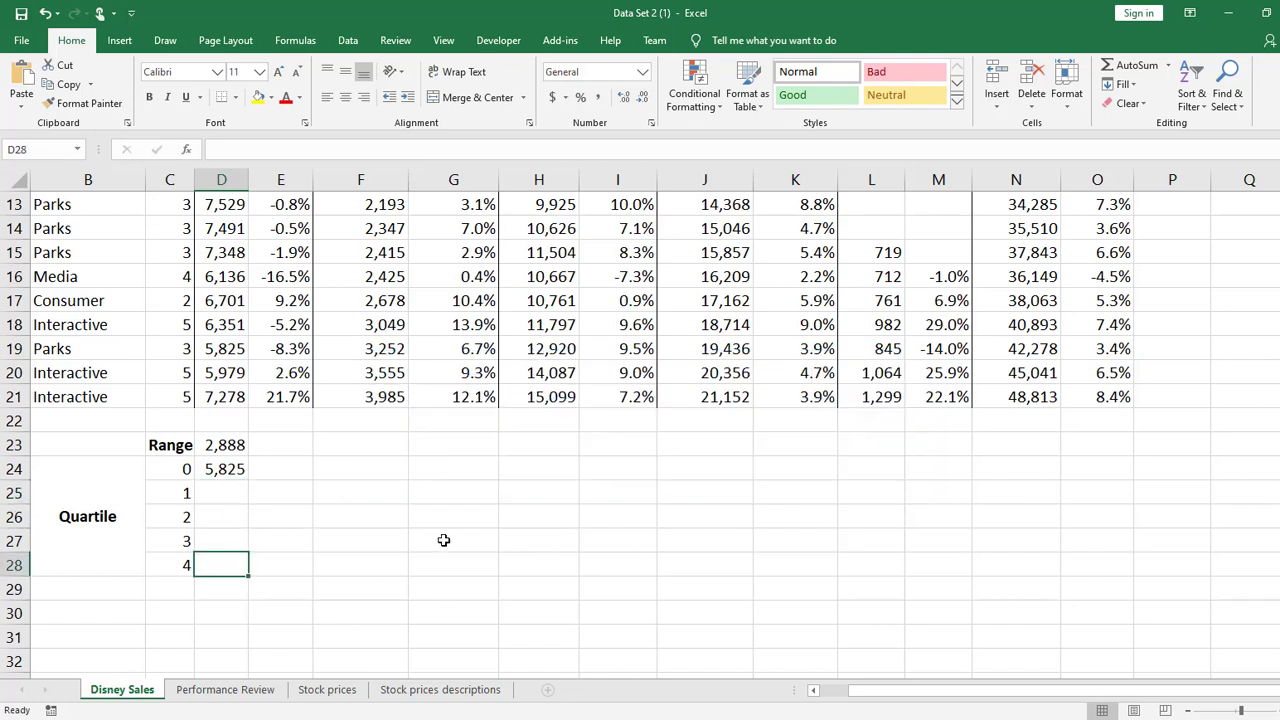
pyautogui.write('=quar')
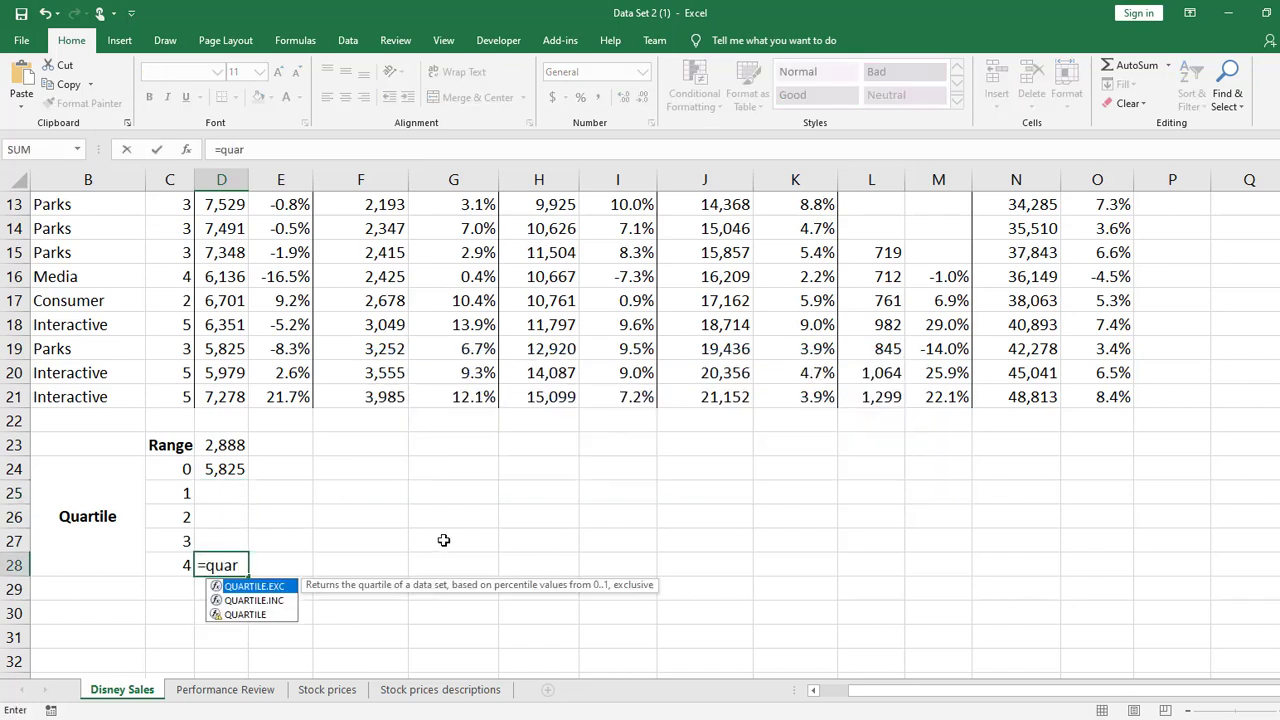
pyautogui.press('Down')
pyautogui.press('Tab')
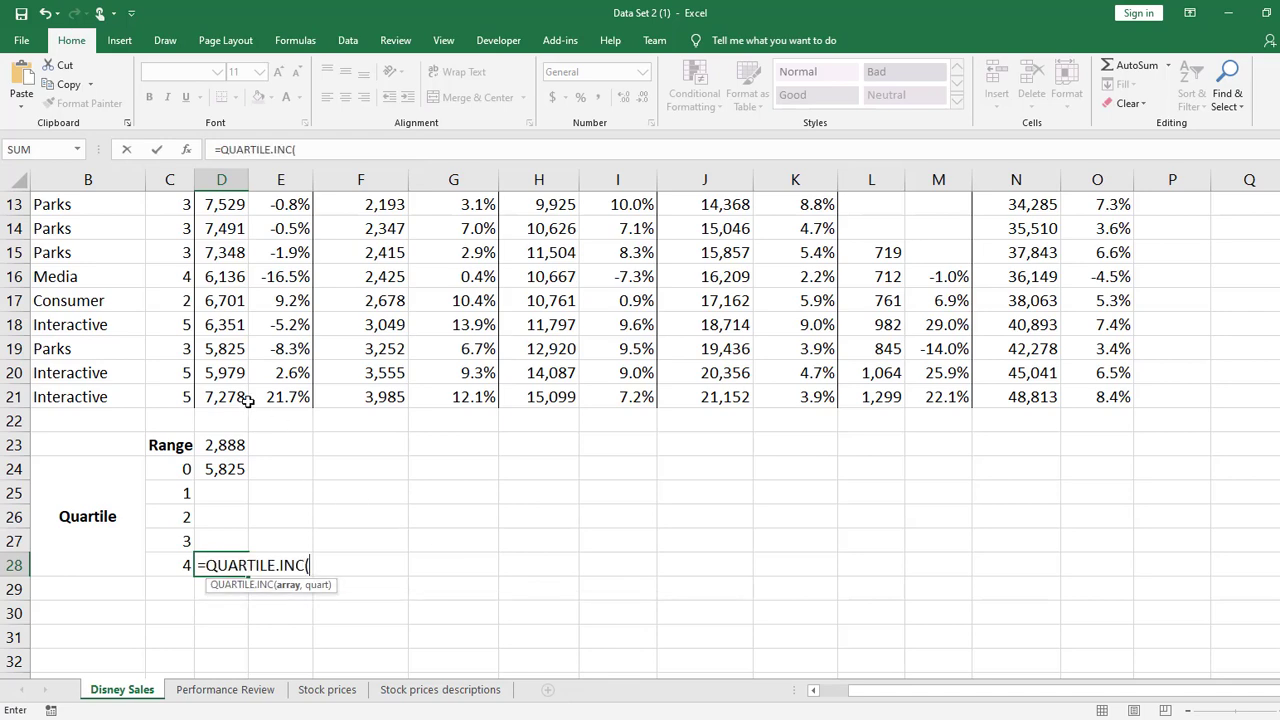
pyautogui.moveTo(245, 400); pyautogui.dragTo(248, 268)
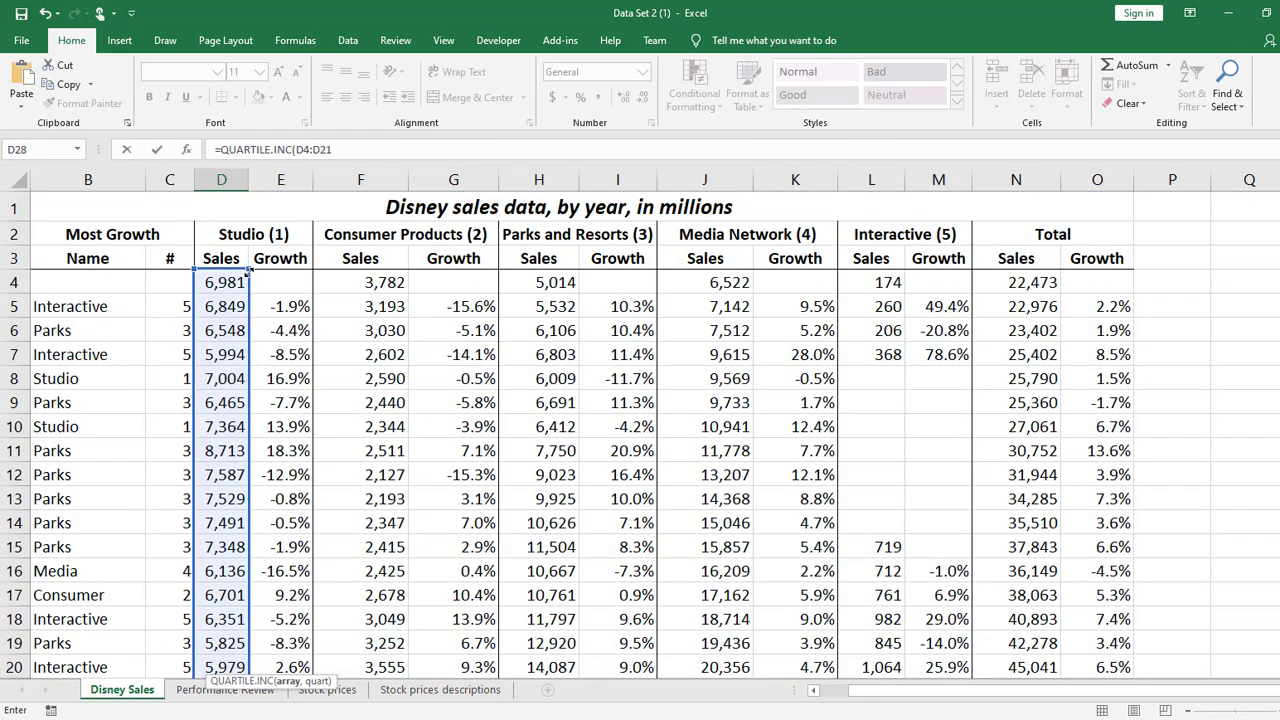
pyautogui.scroll(-7, 497, 349)
pyautogui.scroll(1, 426, 363)
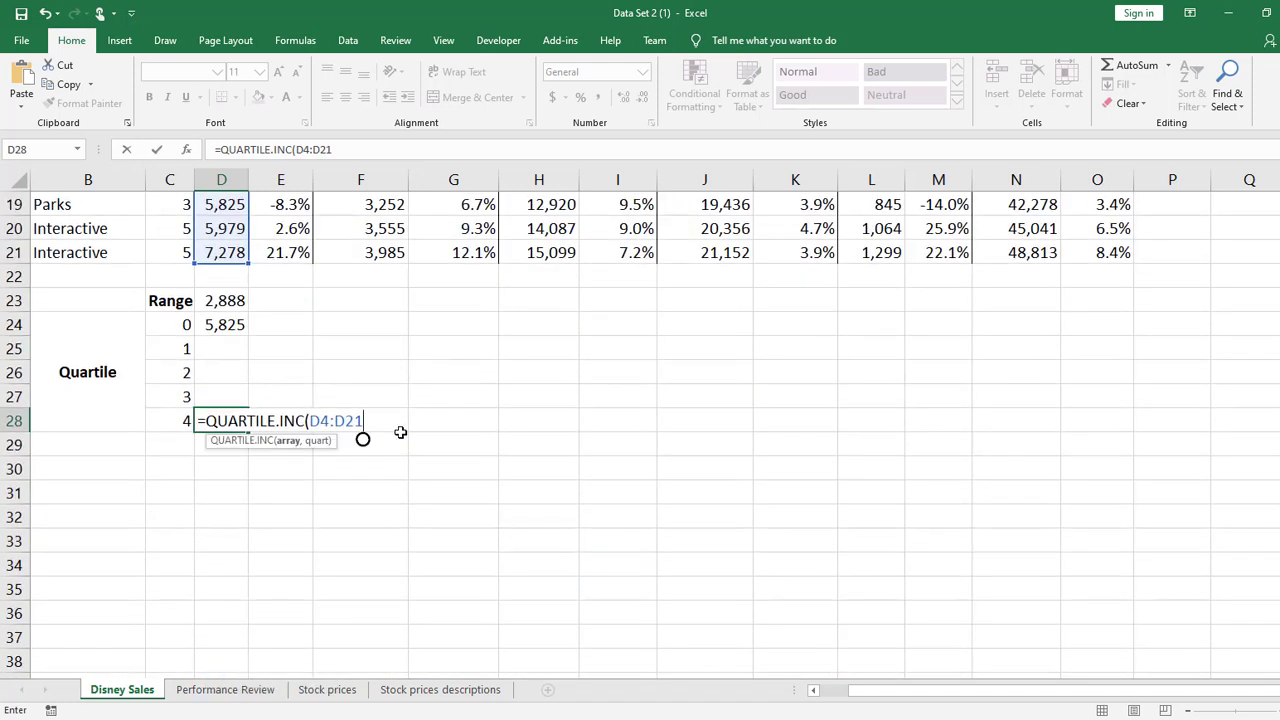
pyautogui.write(',')
pyautogui.click(180, 420)
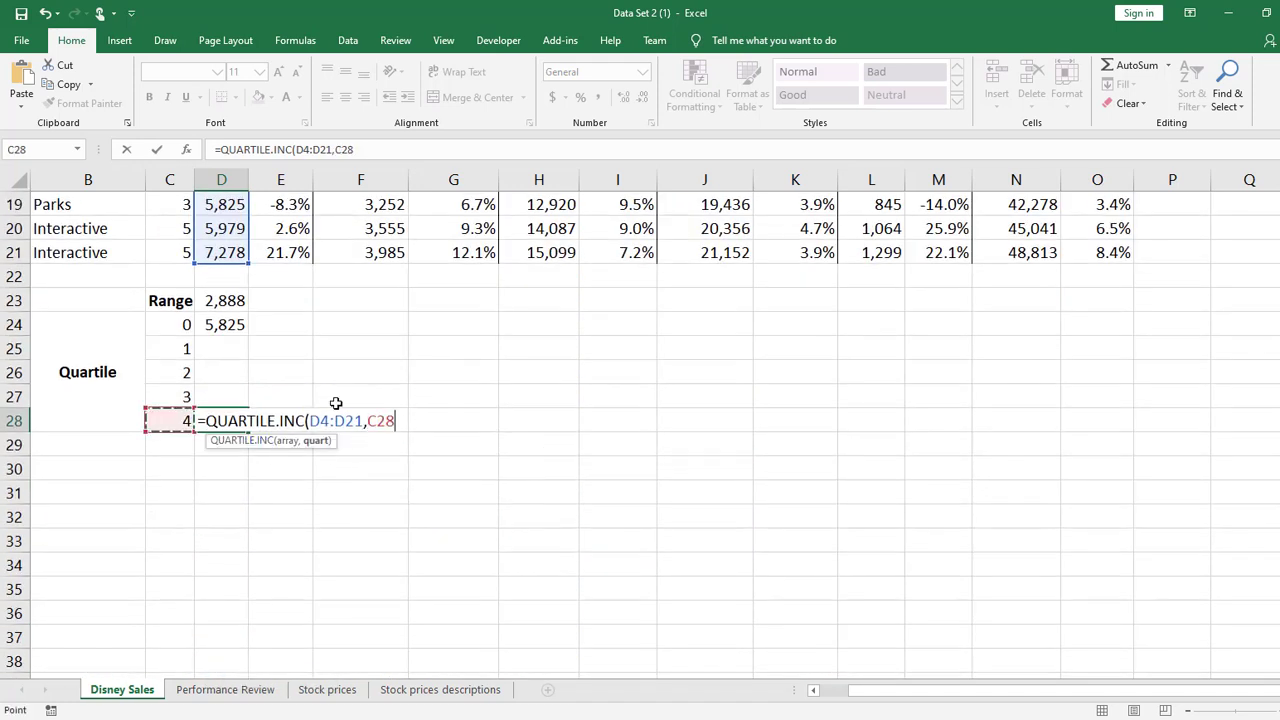
pyautogui.write(')')
pyautogui.press('Return')
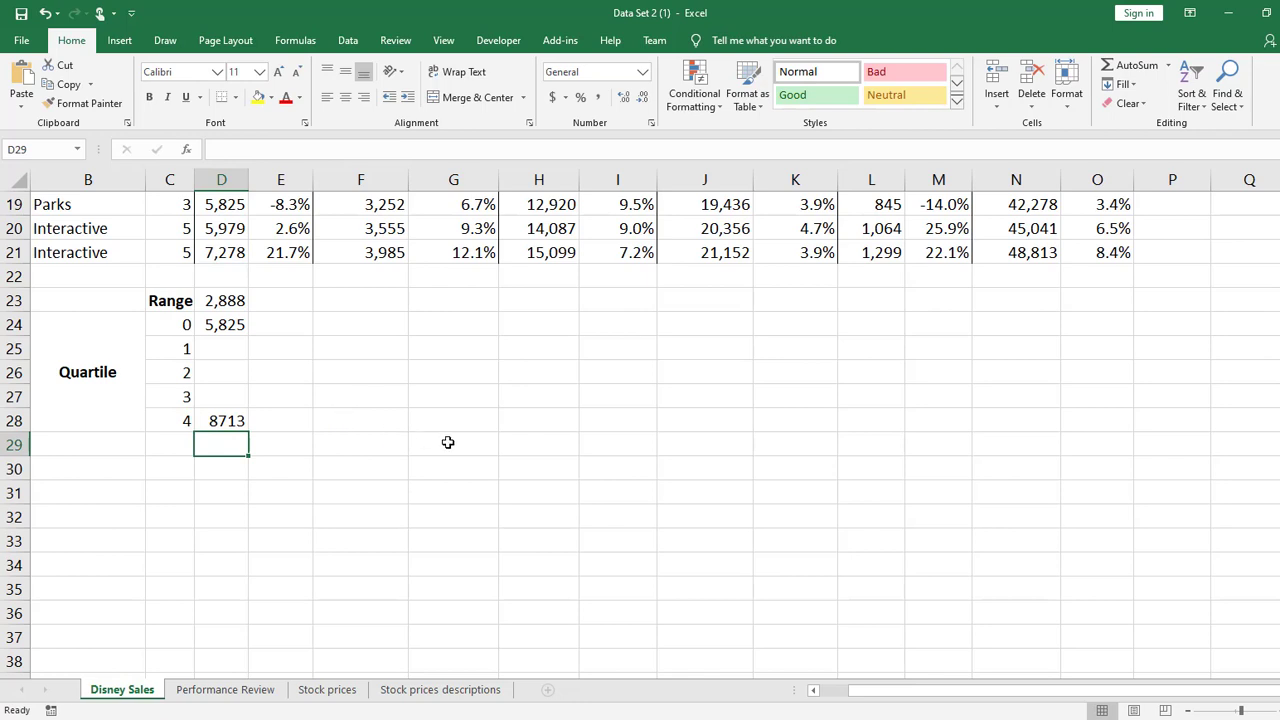
# Check the range by calculating =D28-D24 in cell D30, and clear that cell again
pyautogui.click(224, 470)
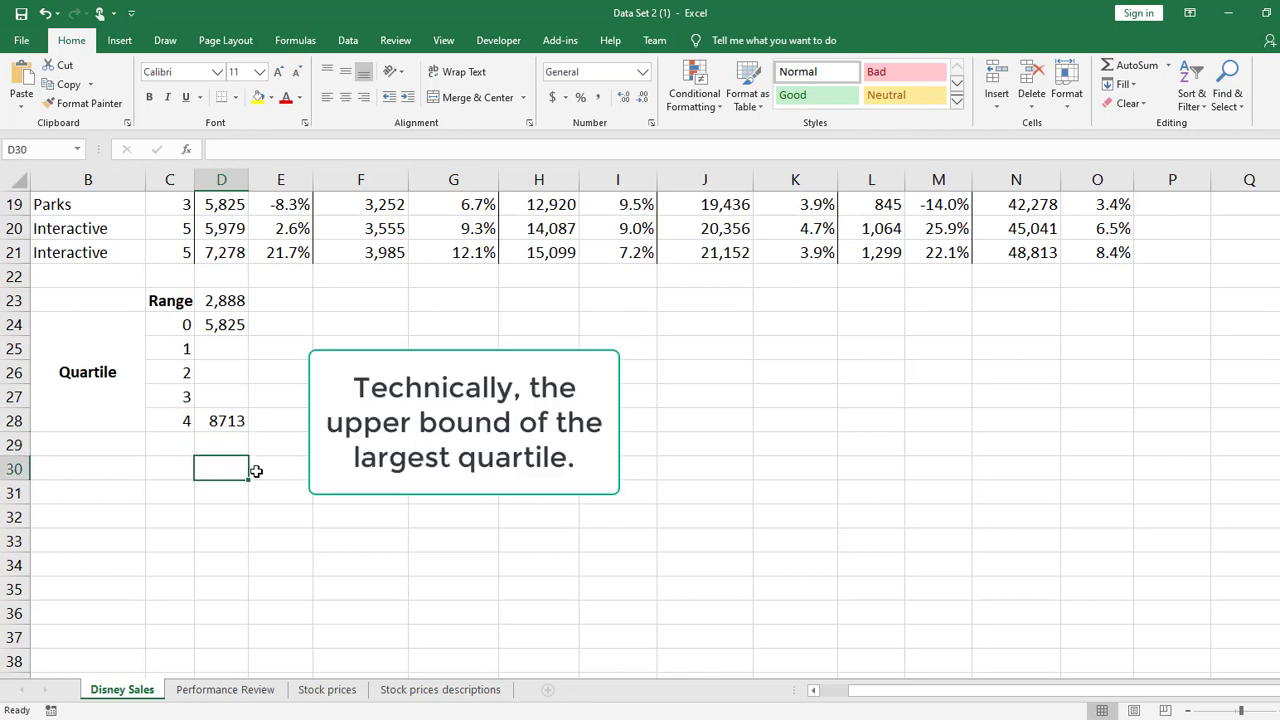
pyautogui.write('=')
pyautogui.click(246, 420)
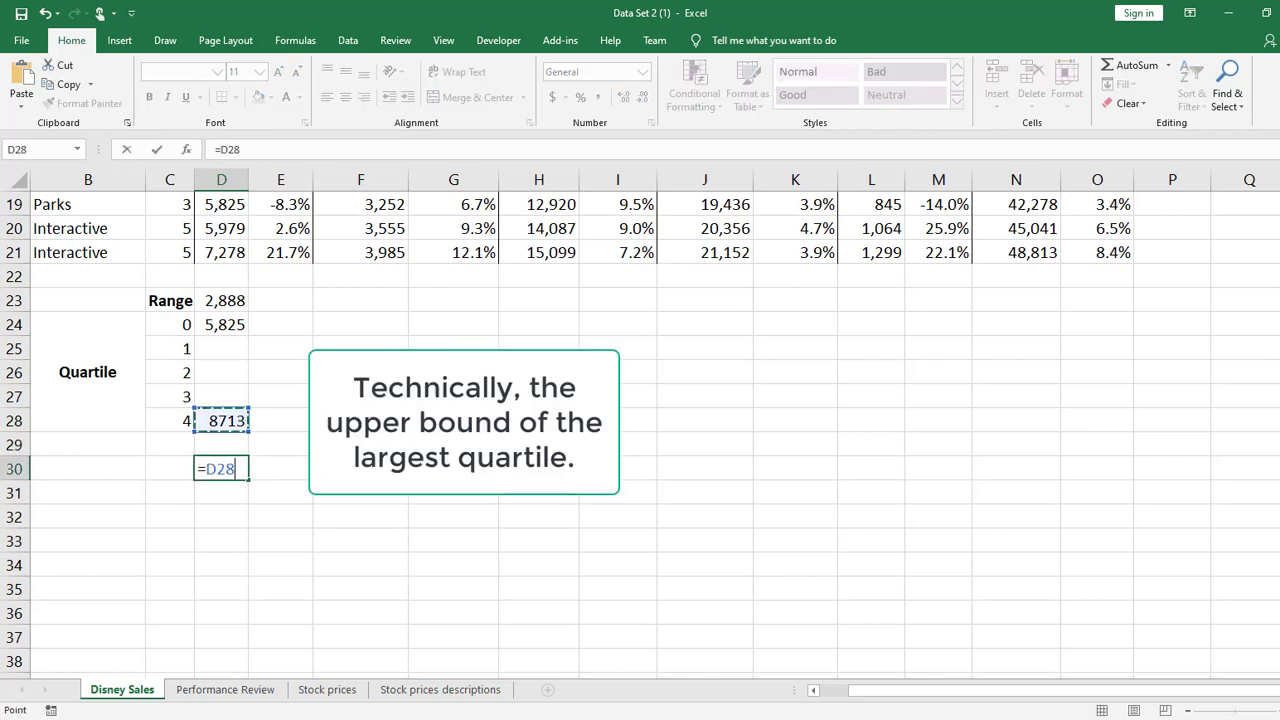
pyautogui.write('-')
pyautogui.click(238, 322)
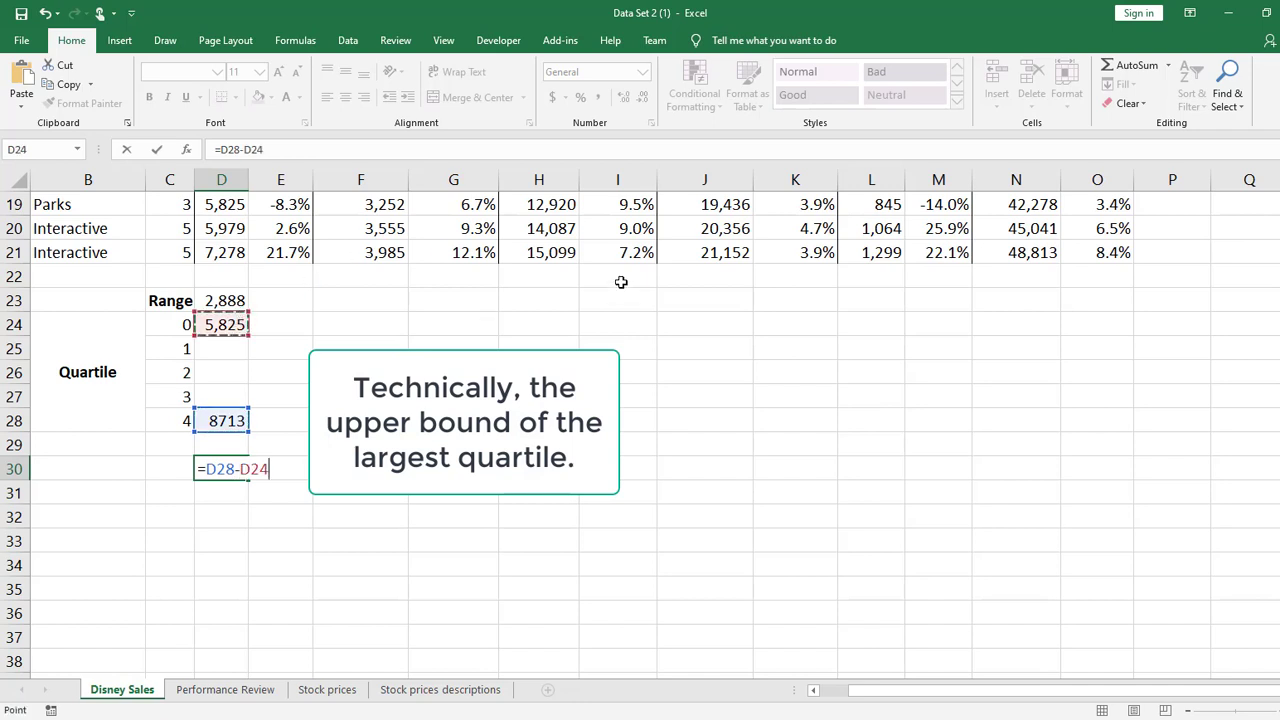
pyautogui.press('Return')
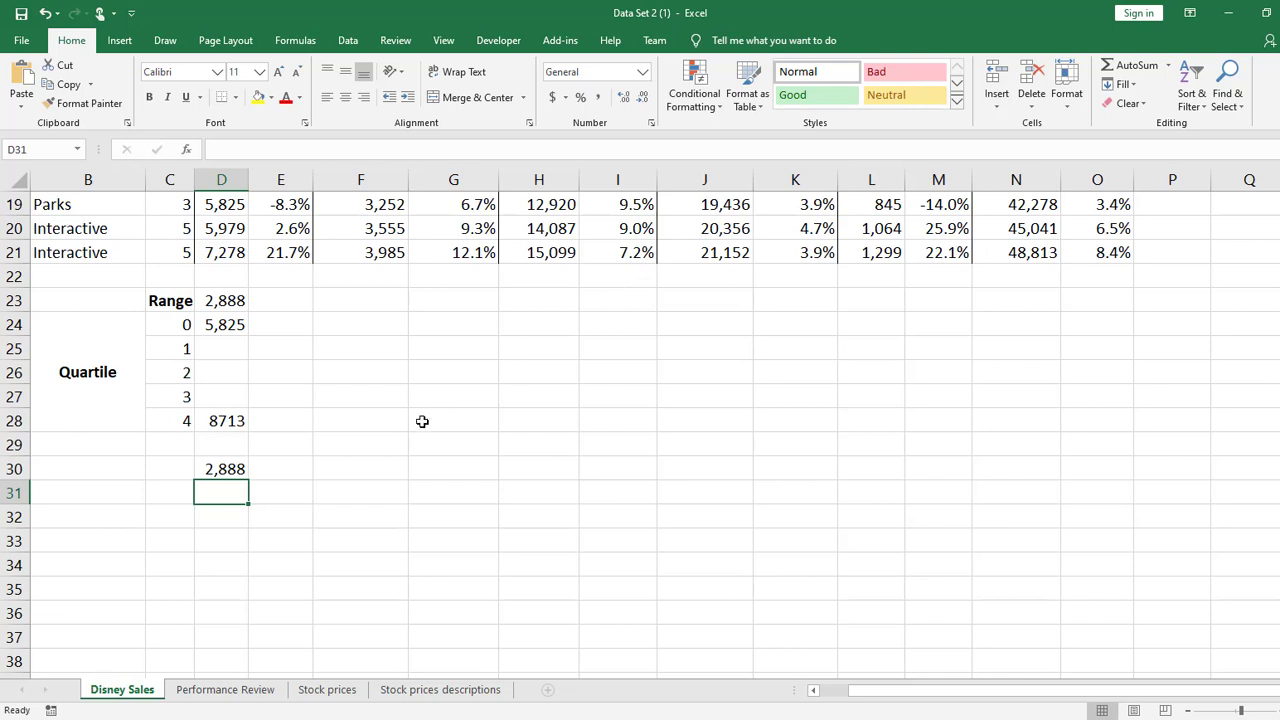
pyautogui.click(246, 467)
pyautogui.press('Delete')
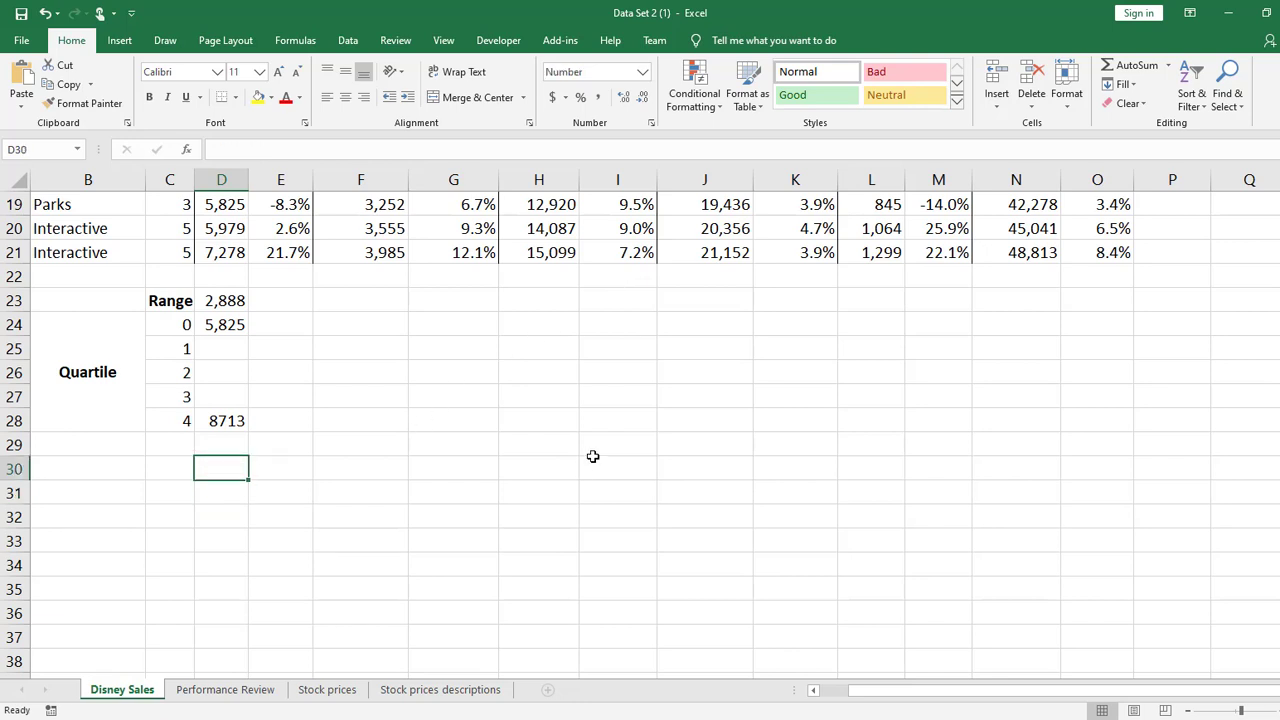
# Make the array reference in the D24 quartile formula absolute as $D$4:$D$21, leaving C24 relative
pyautogui.click(229, 348)
pyautogui.click(231, 325)
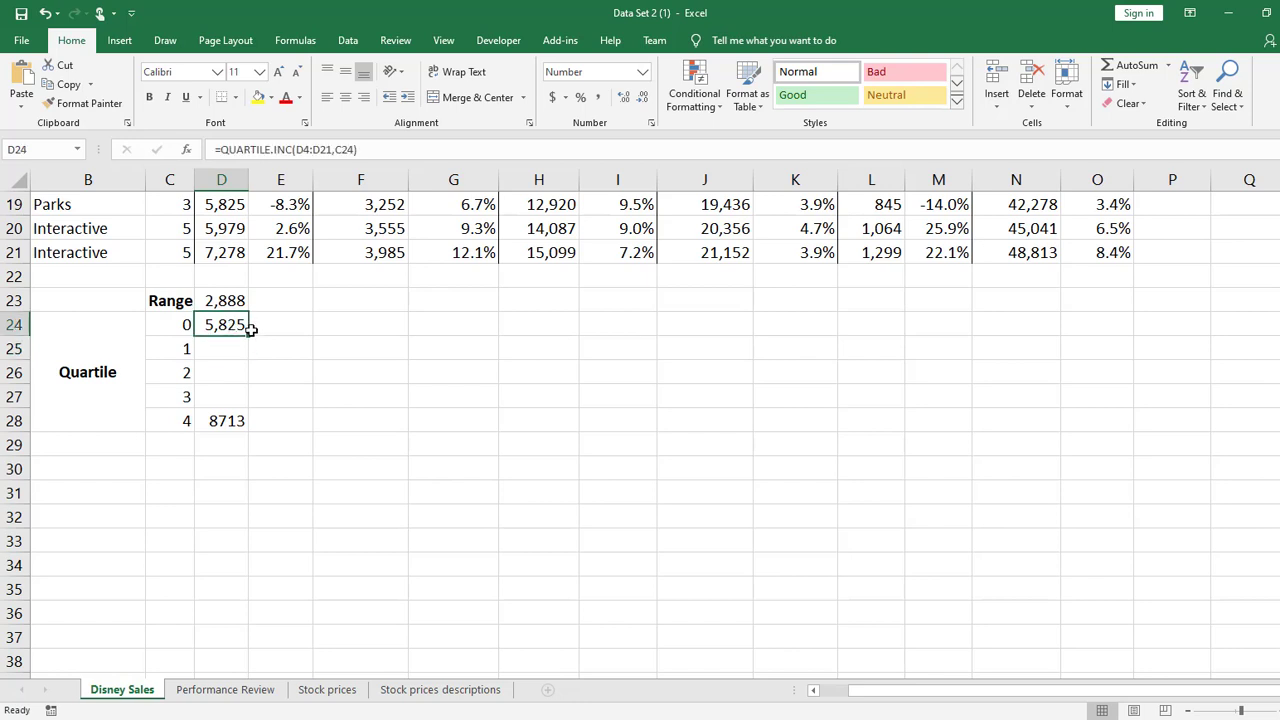
pyautogui.moveTo(248, 338)
pyautogui.mouseDown()
pyautogui.moveTo(246, 404)
pyautogui.moveTo(246, 336)
pyautogui.mouseUp()
pyautogui.doubleClick(237, 324)
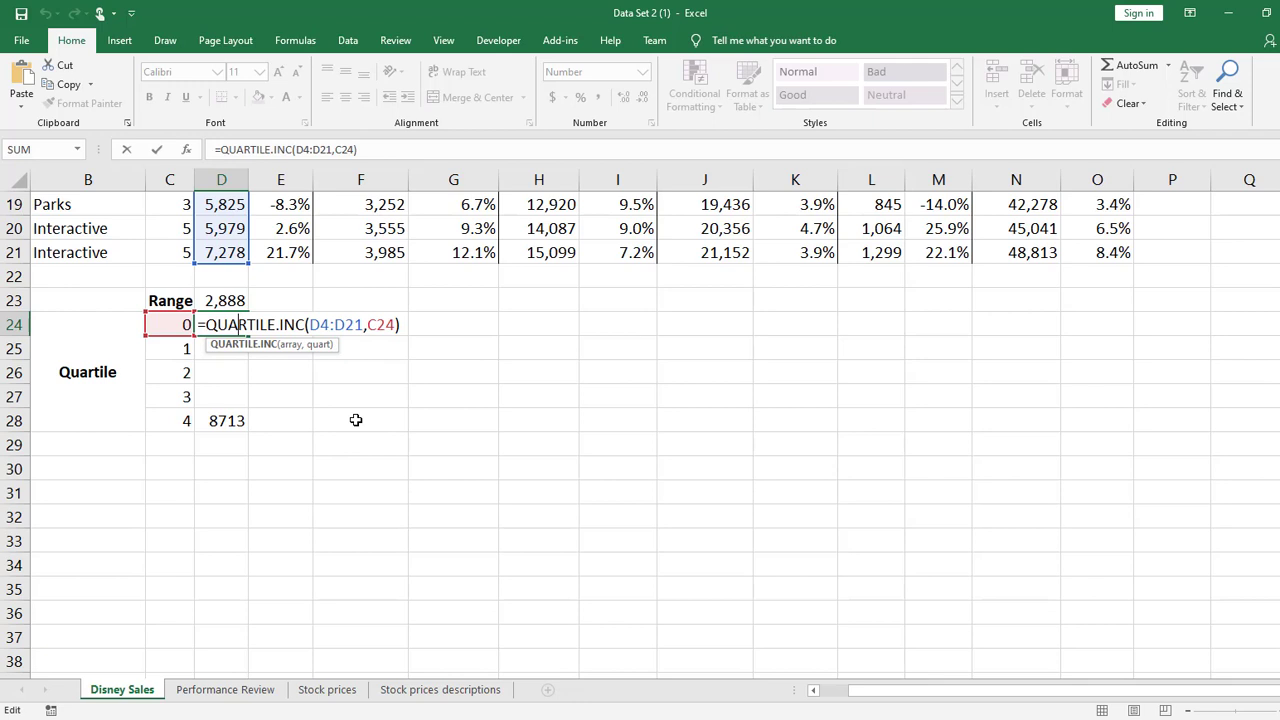
pyautogui.click(311, 319)
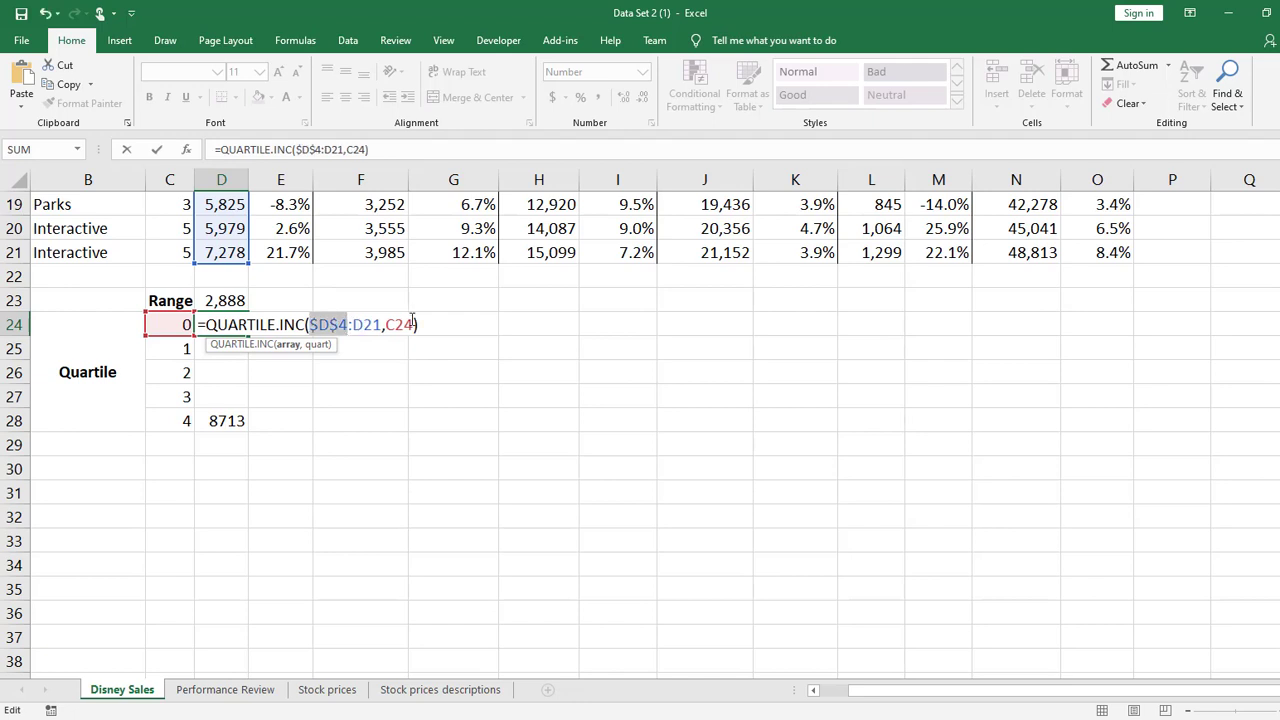
pyautogui.press('Right')
pyautogui.press('Right')
pyautogui.press('Right')
pyautogui.press('F4')
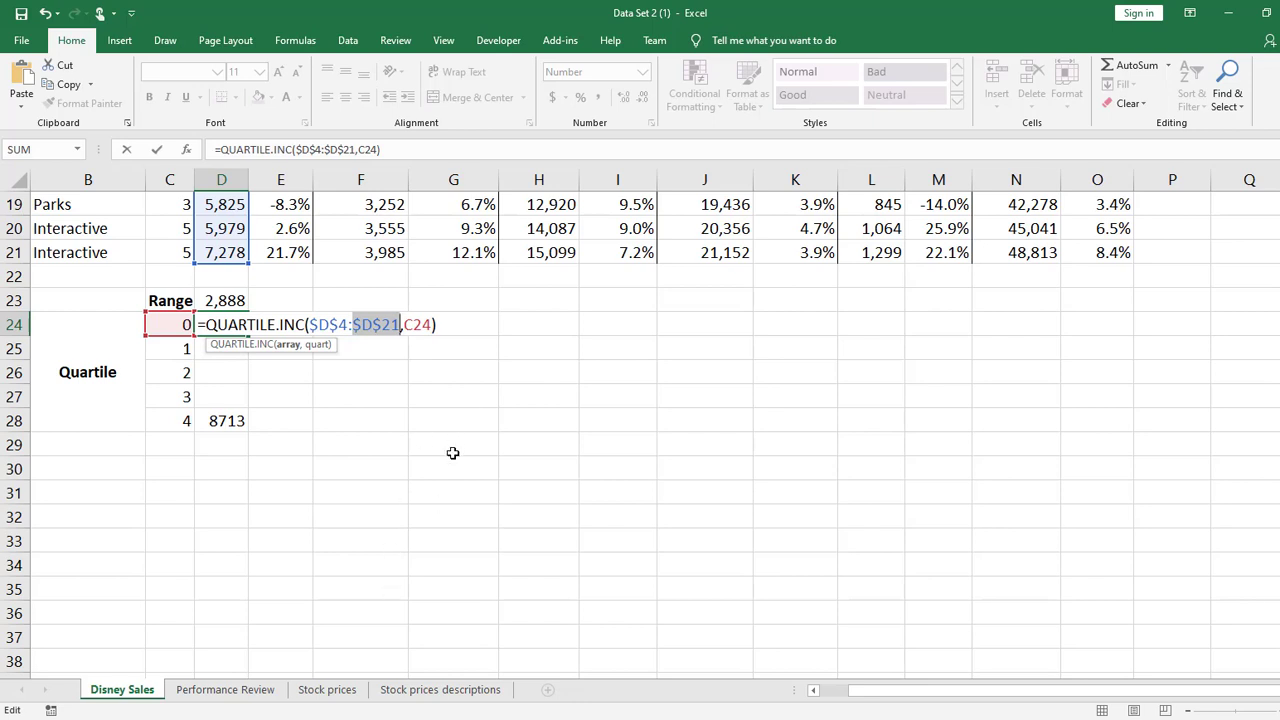
pyautogui.press('Return')
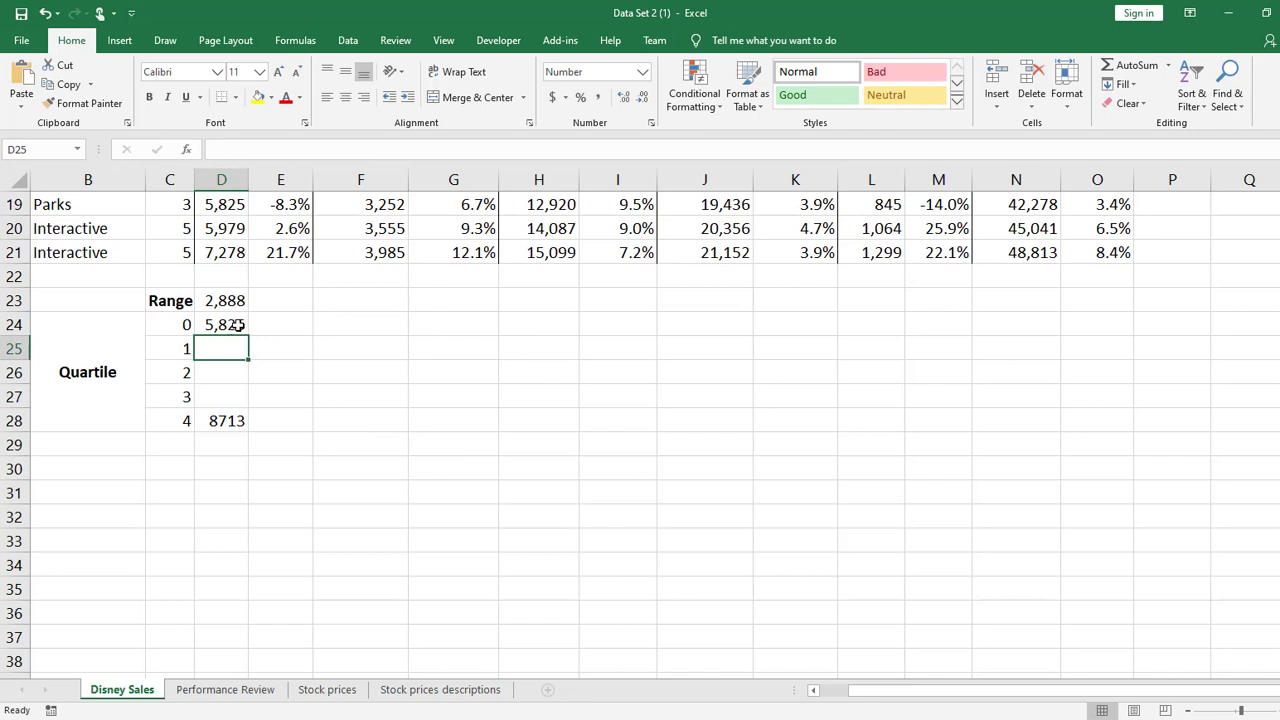
# Copy the quartile formula from D24 to F24 and point its quartile number reference at C24
pyautogui.click(238, 325)
pyautogui.hotkey('ctrl', 'c')
pyautogui.click(360, 328)
pyautogui.hotkey('ctrl', 'v')
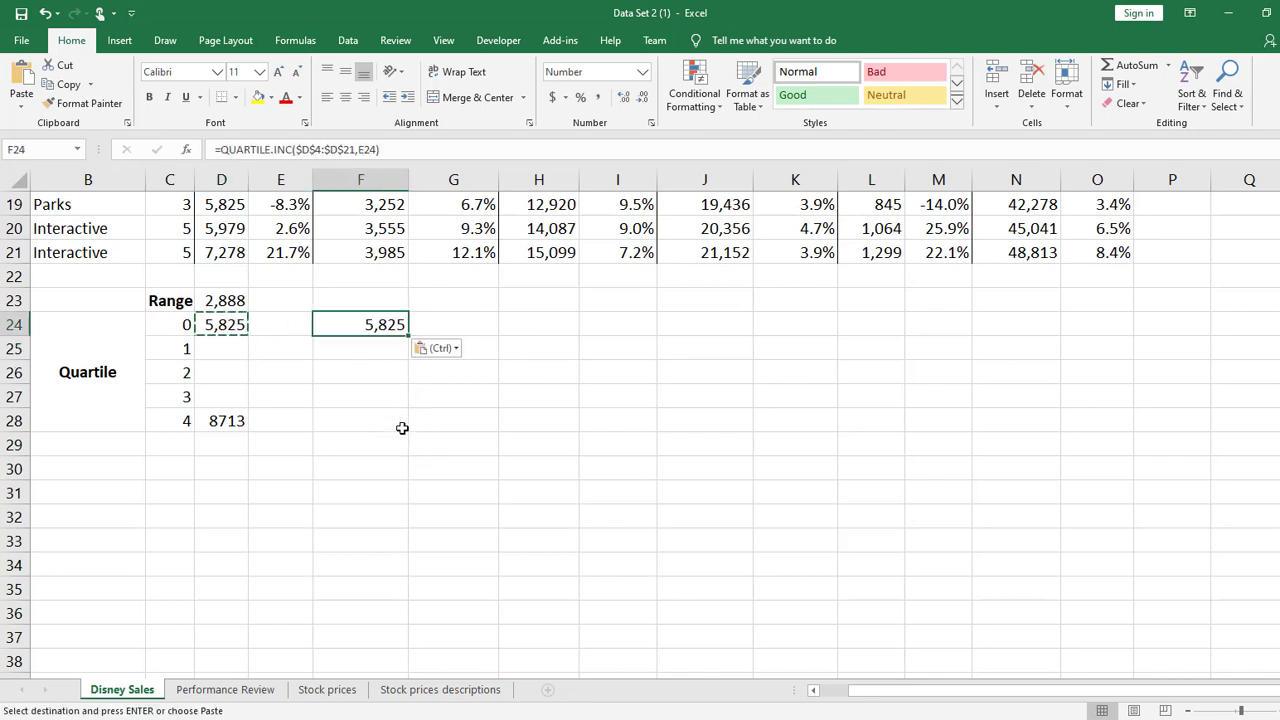
pyautogui.doubleClick(388, 324)
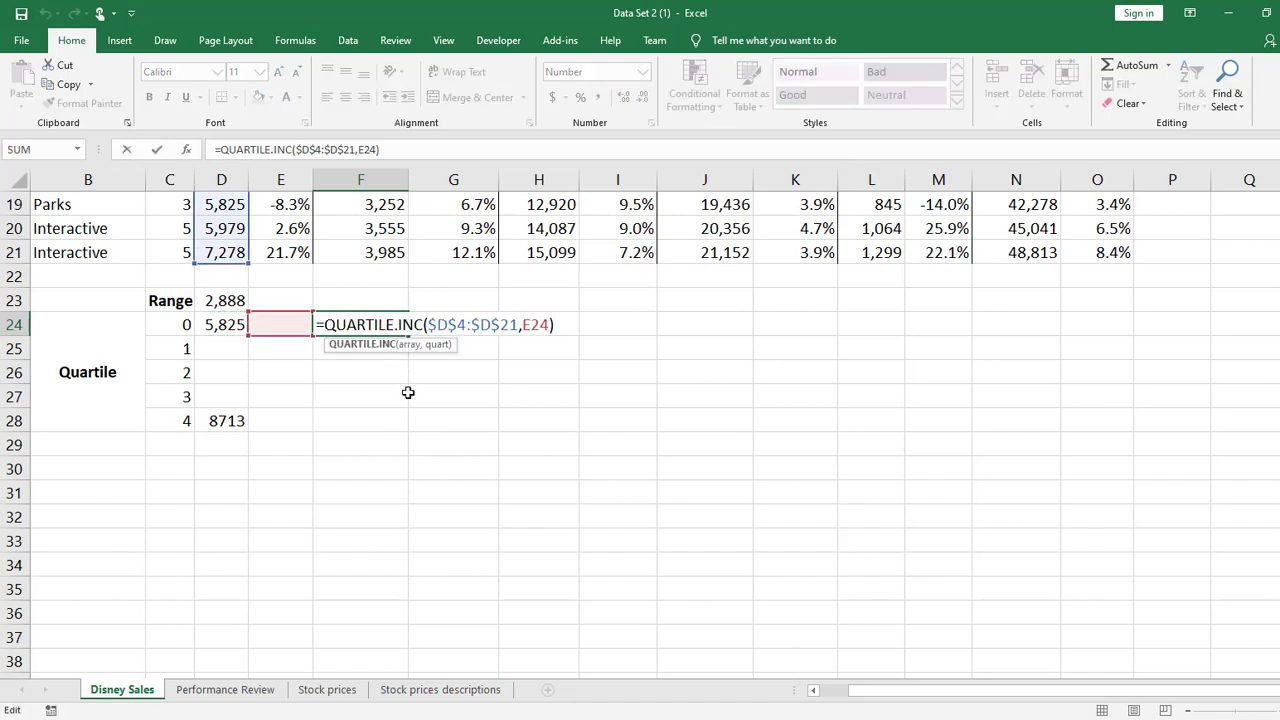
pyautogui.moveTo(290, 336); pyautogui.dragTo(188, 328)
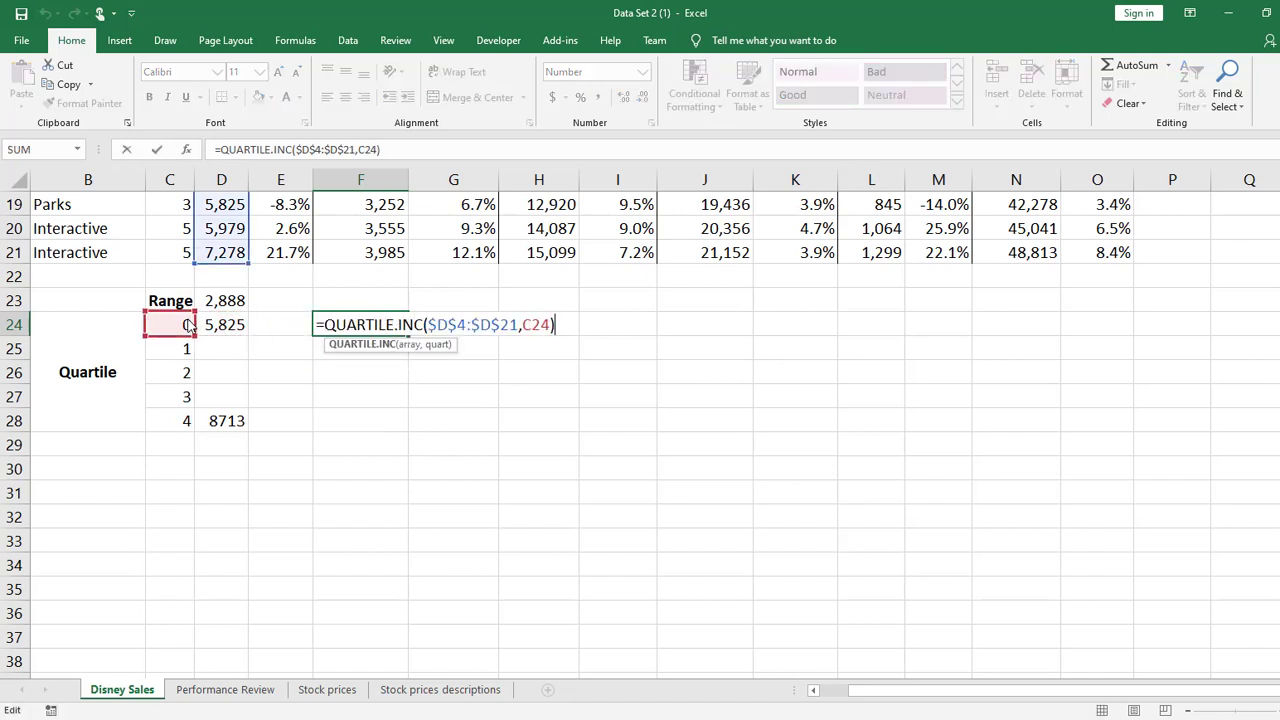
pyautogui.press('Return')
pyautogui.click(341, 323)
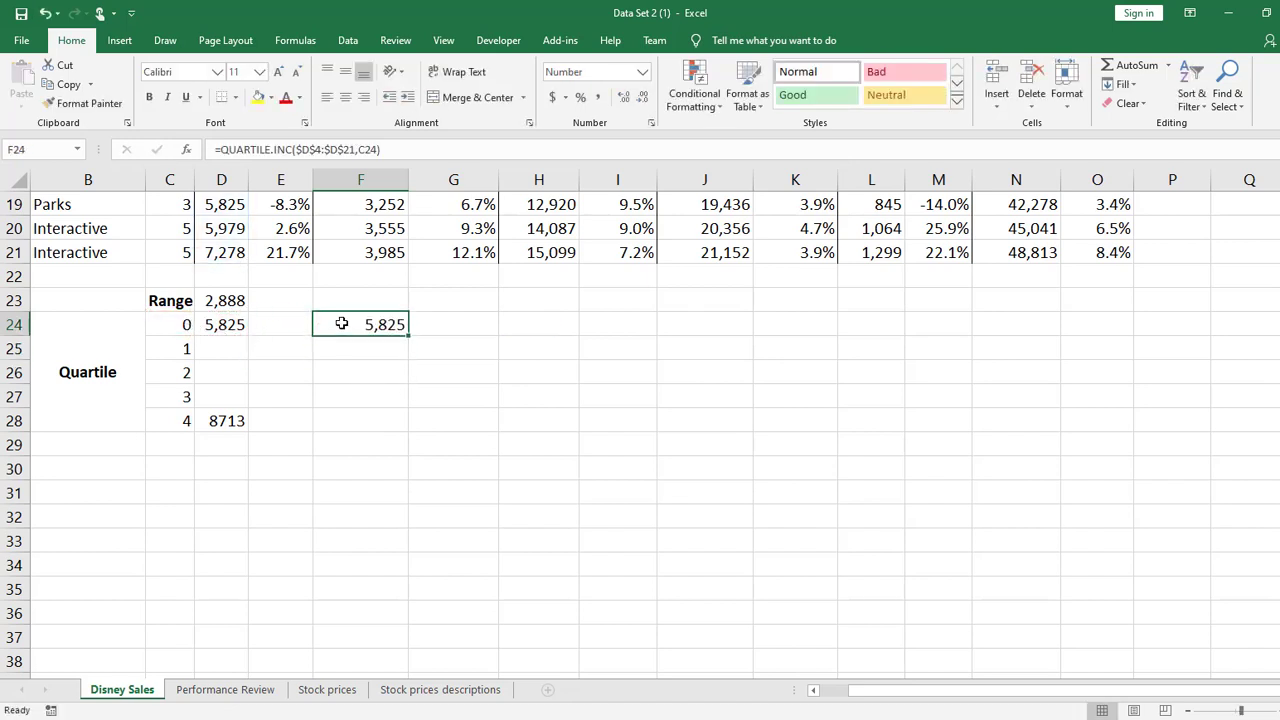
# Remove the formula copy in F24 and make the quartile number reference in D24 absolute as $C$24
pyautogui.moveTo(341, 323); pyautogui.dragTo(222, 326)
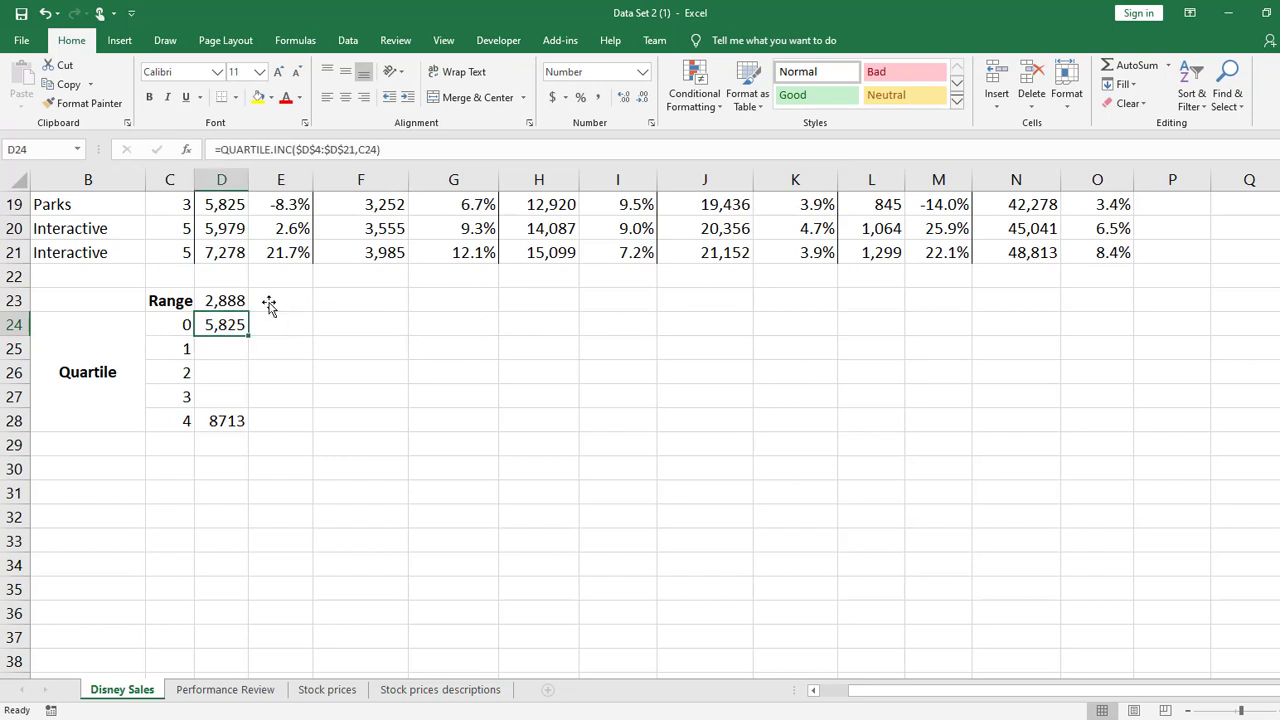
pyautogui.click(358, 149)
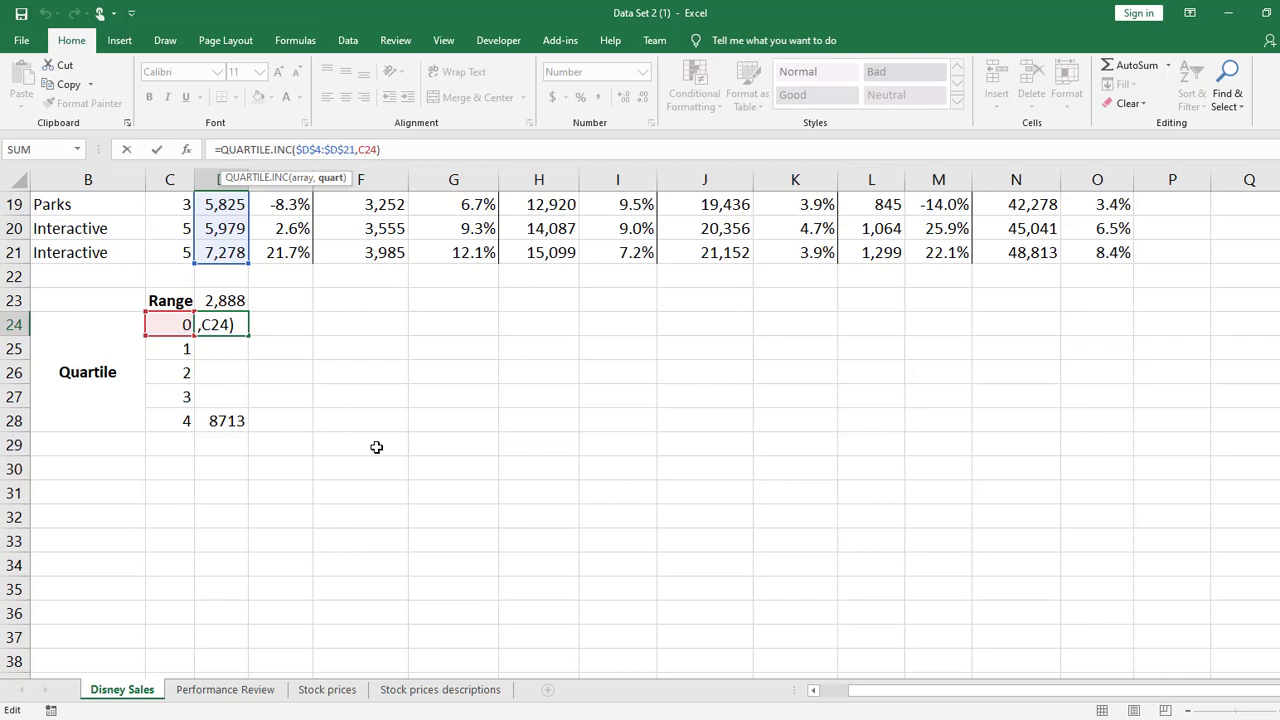
pyautogui.press('F4')
pyautogui.press('Return')
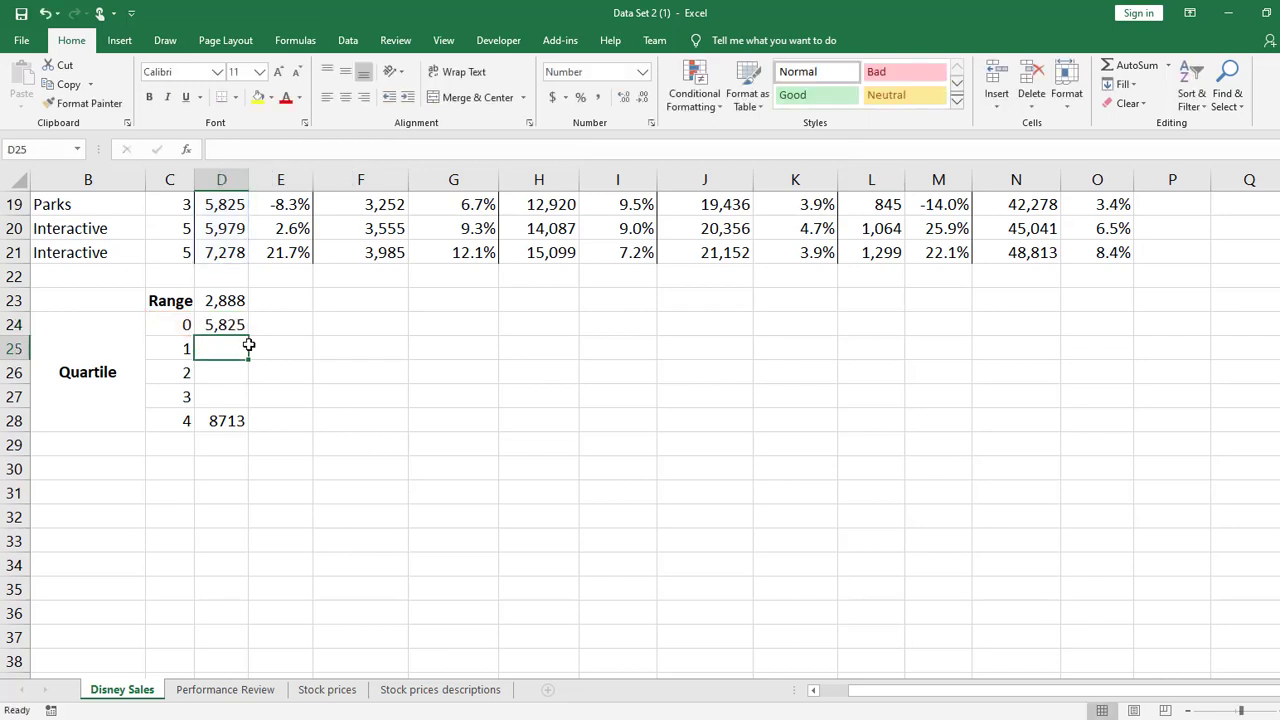
# Fill the D24 quartile formula down to D27 and copy D24:D27 to F24:F27
pyautogui.press('Up')
pyautogui.moveTo(248, 338); pyautogui.dragTo(249, 400)
pyautogui.hotkey('ctrl', 'c')
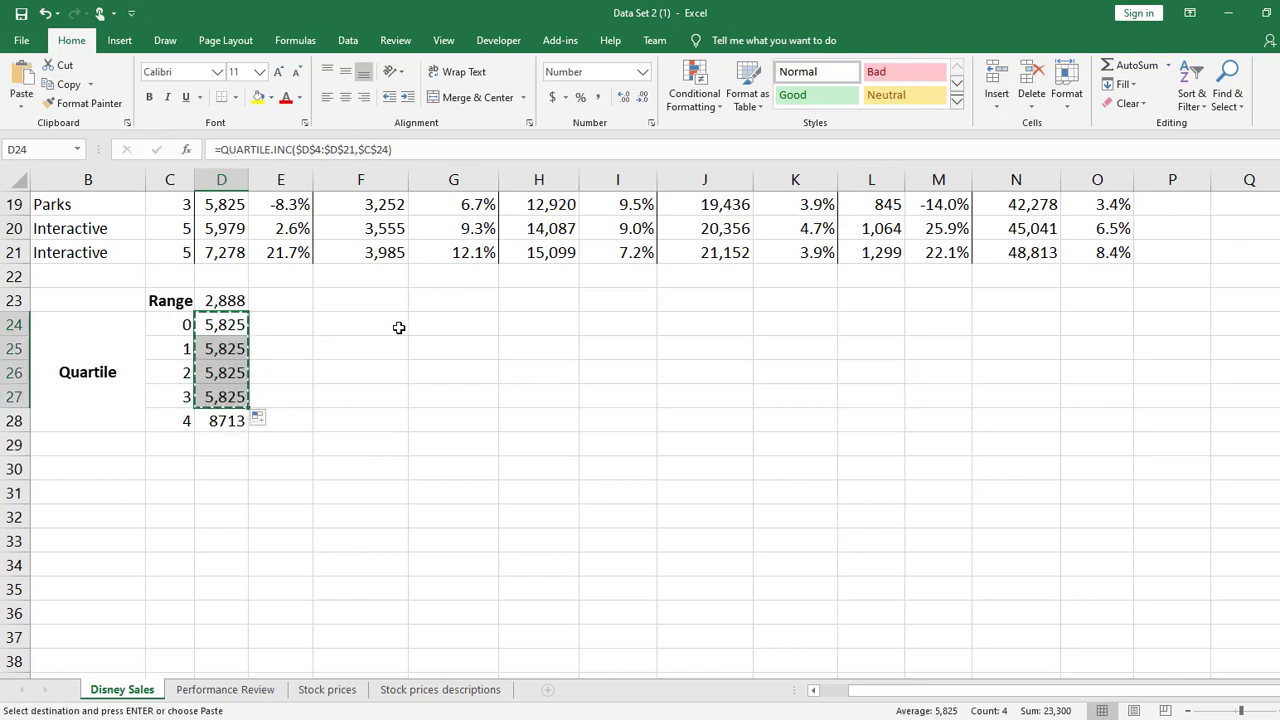
pyautogui.click(393, 327)
pyautogui.hotkey('ctrl', 'v')
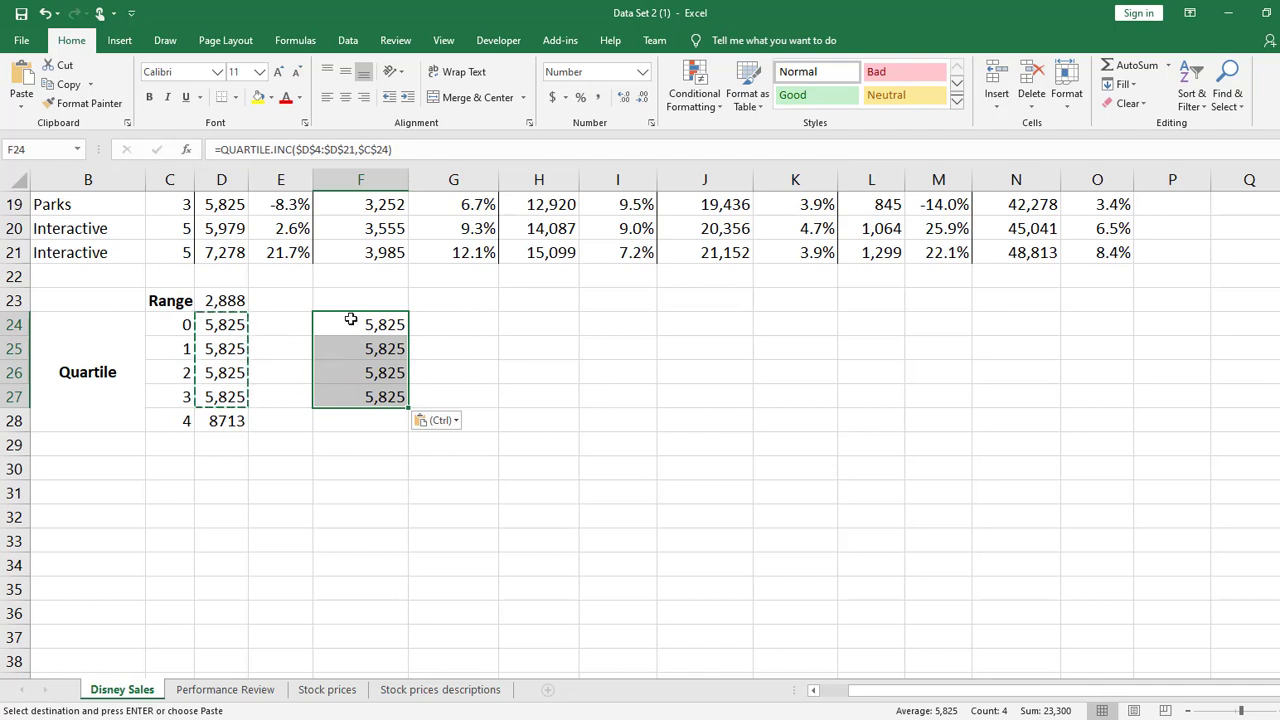
# Clear the copied quartile formulas from F24:F27 and D25:D27, keeping only D24
pyautogui.press('Delete')
pyautogui.moveTo(225, 348); pyautogui.dragTo(225, 384)
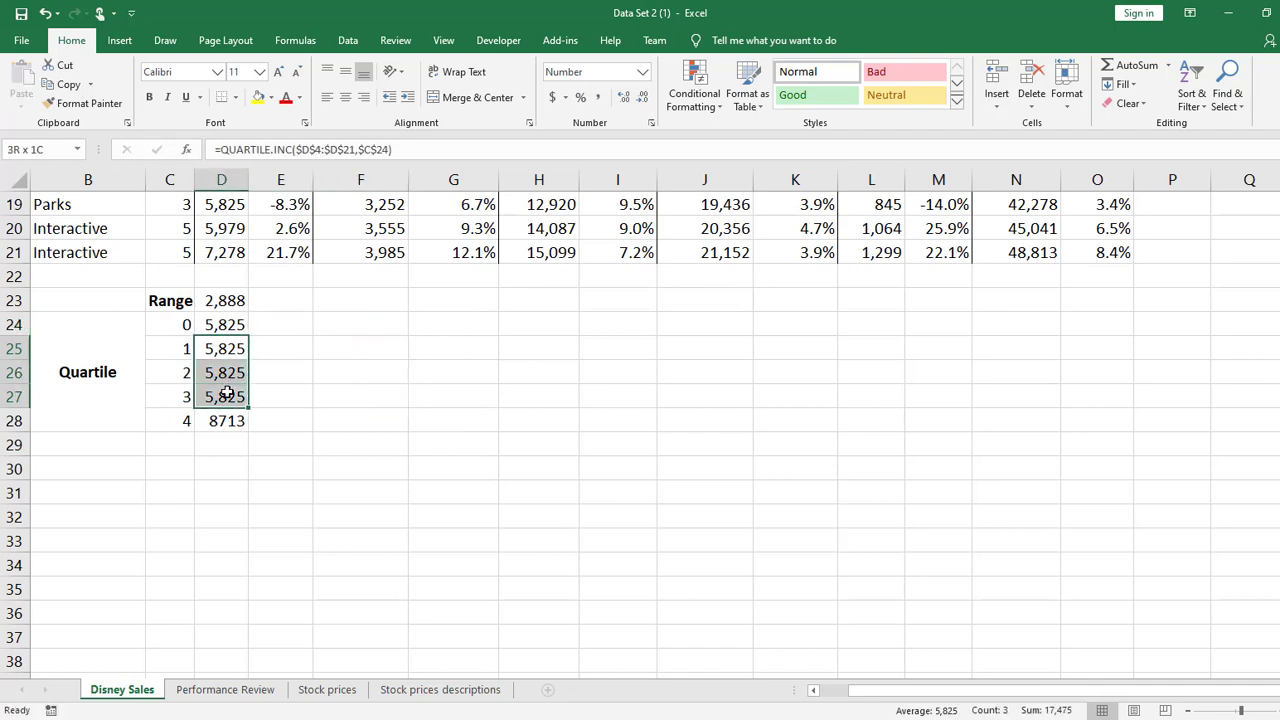
pyautogui.press('Delete')
# Change the quartile number reference in D24 to $C24 and fill the formula down through D28
pyautogui.doubleClick(222, 324)
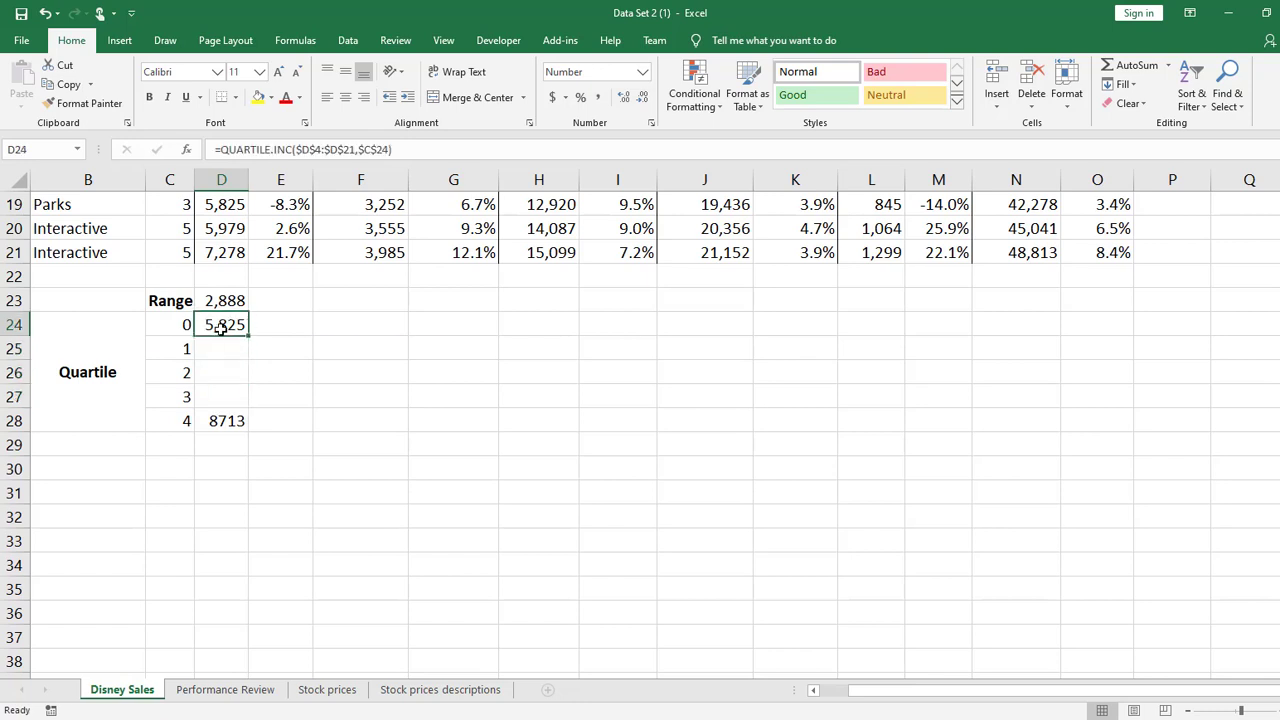
pyautogui.click(341, 325)
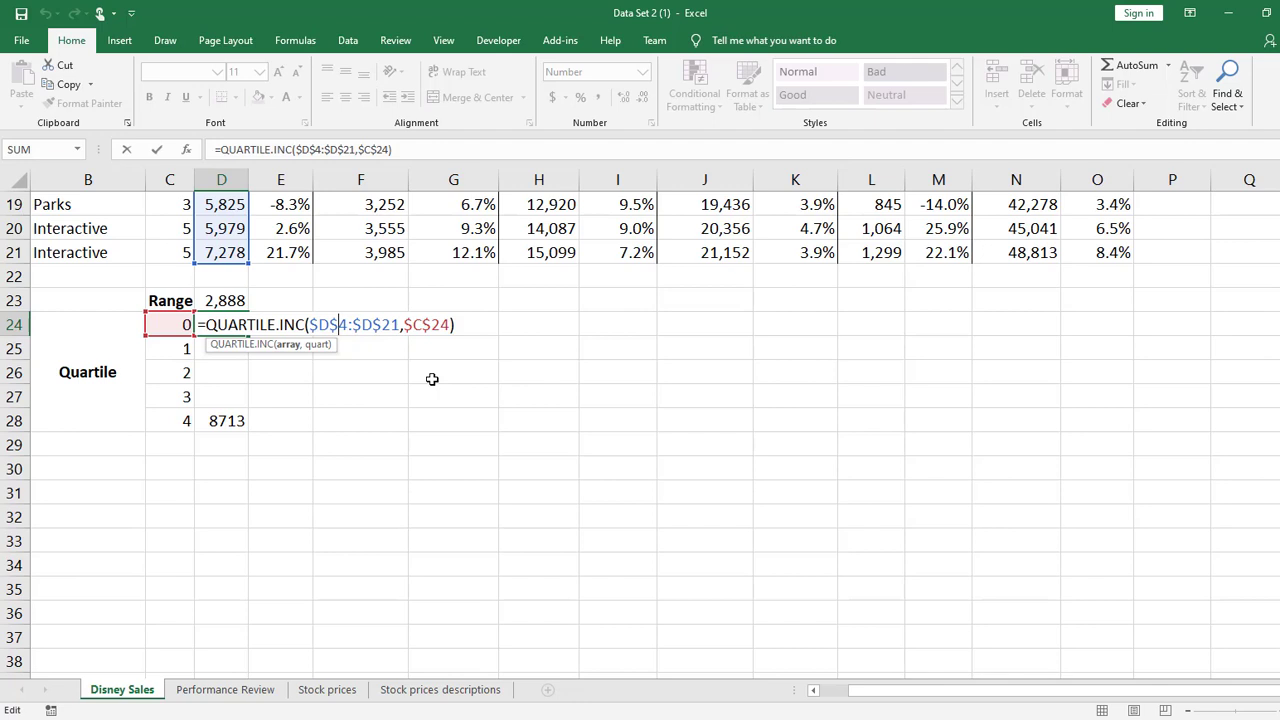
pyautogui.click(432, 324)
pyautogui.press('BackSpace')
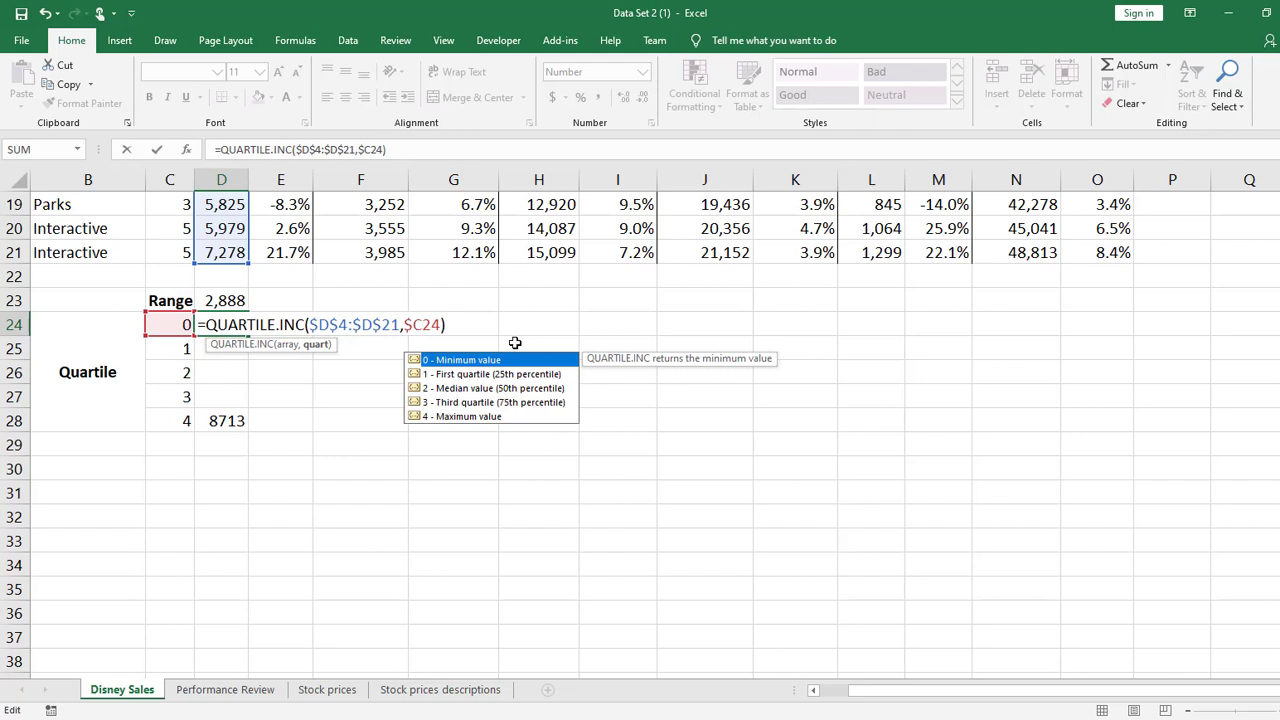
pyautogui.press('Return')
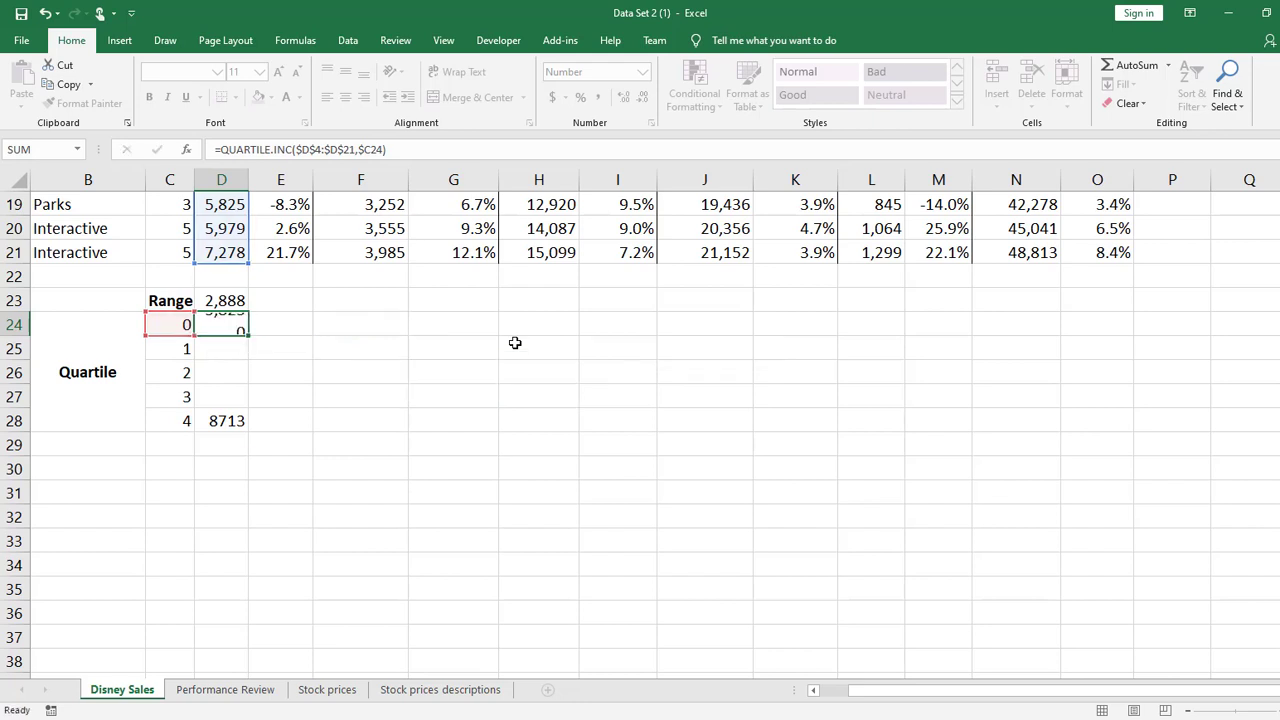
pyautogui.click(240, 328)
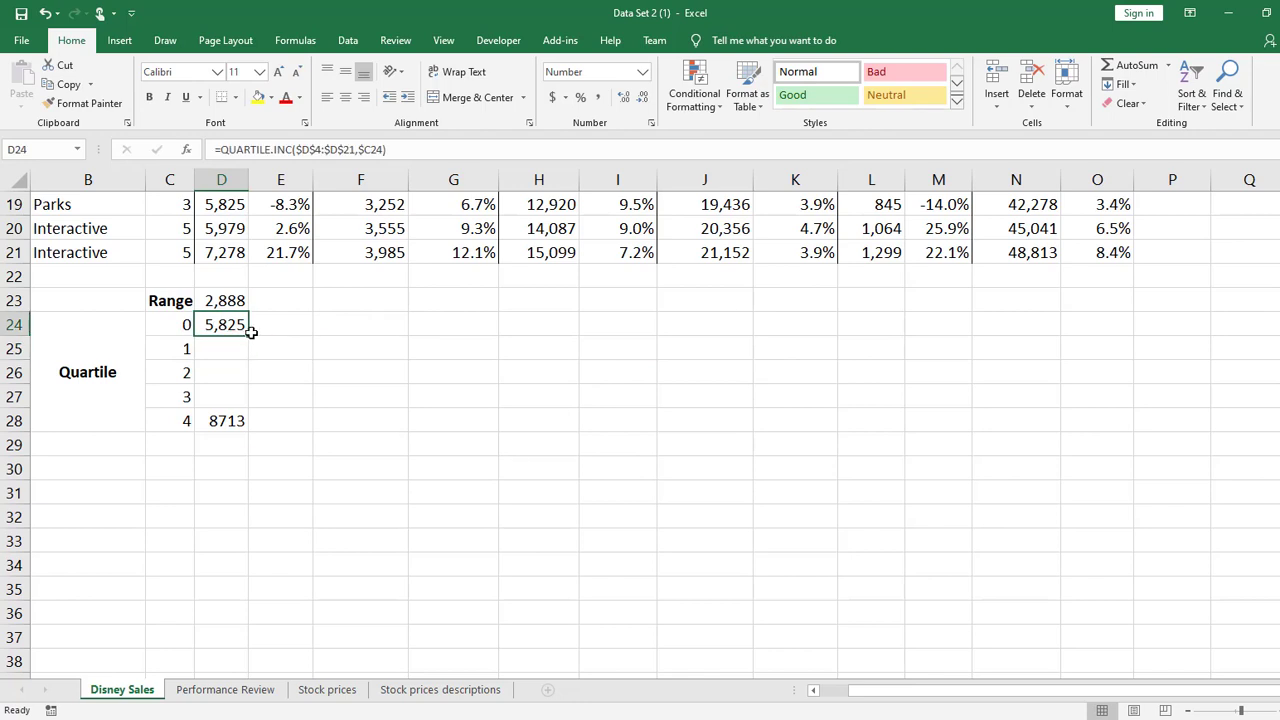
pyautogui.moveTo(247, 334); pyautogui.dragTo(250, 430)
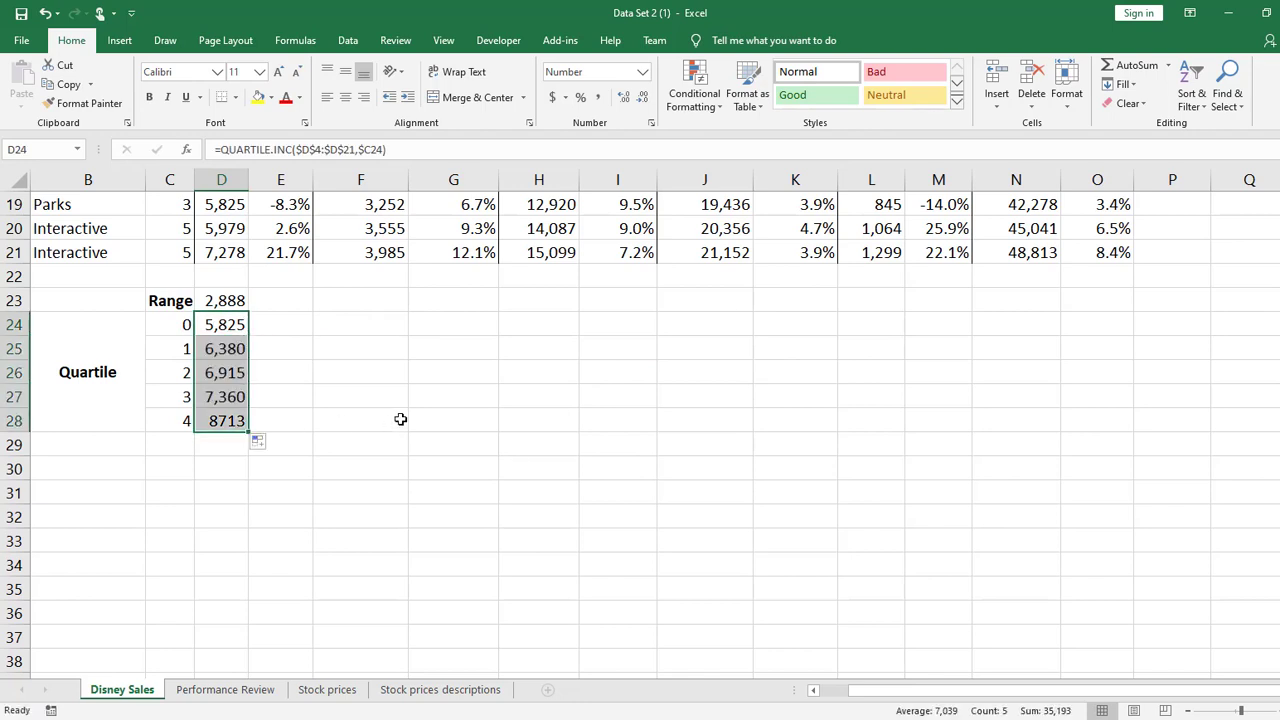
# Inspect the filled formulas in D25 and D26 to see which quartile number cells they reference
pyautogui.doubleClick(243, 350)
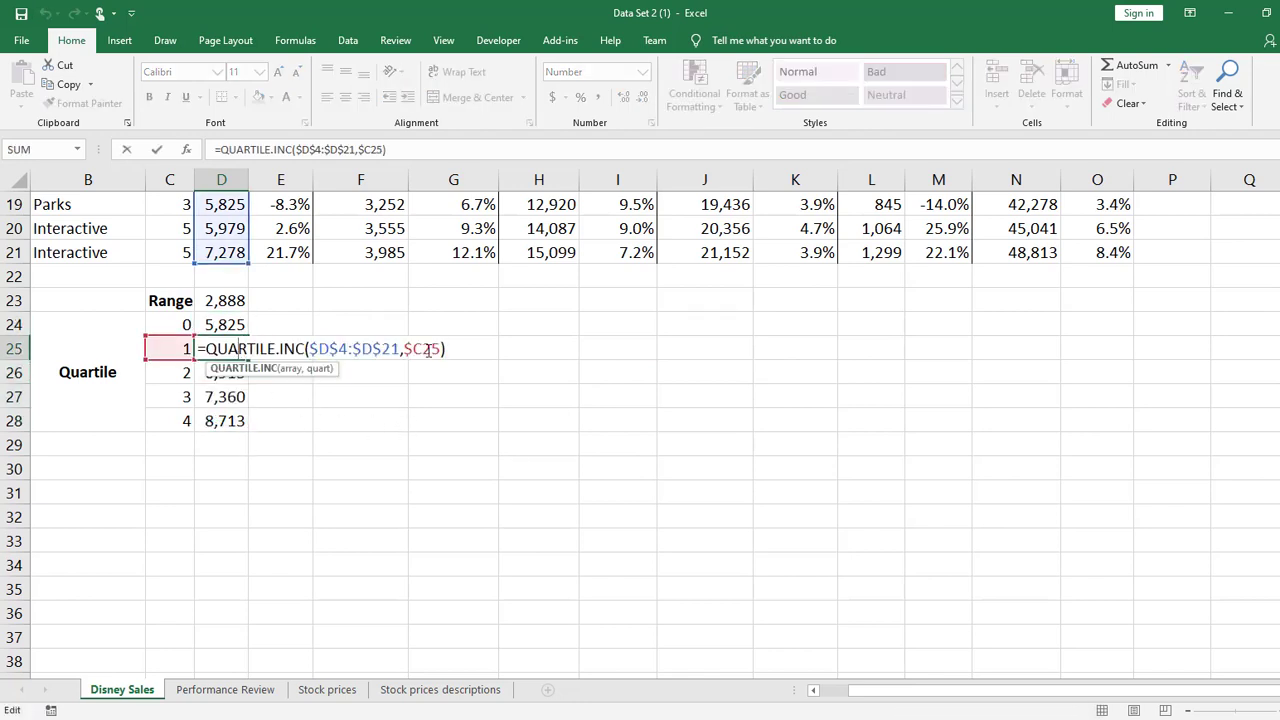
pyautogui.press('Return')
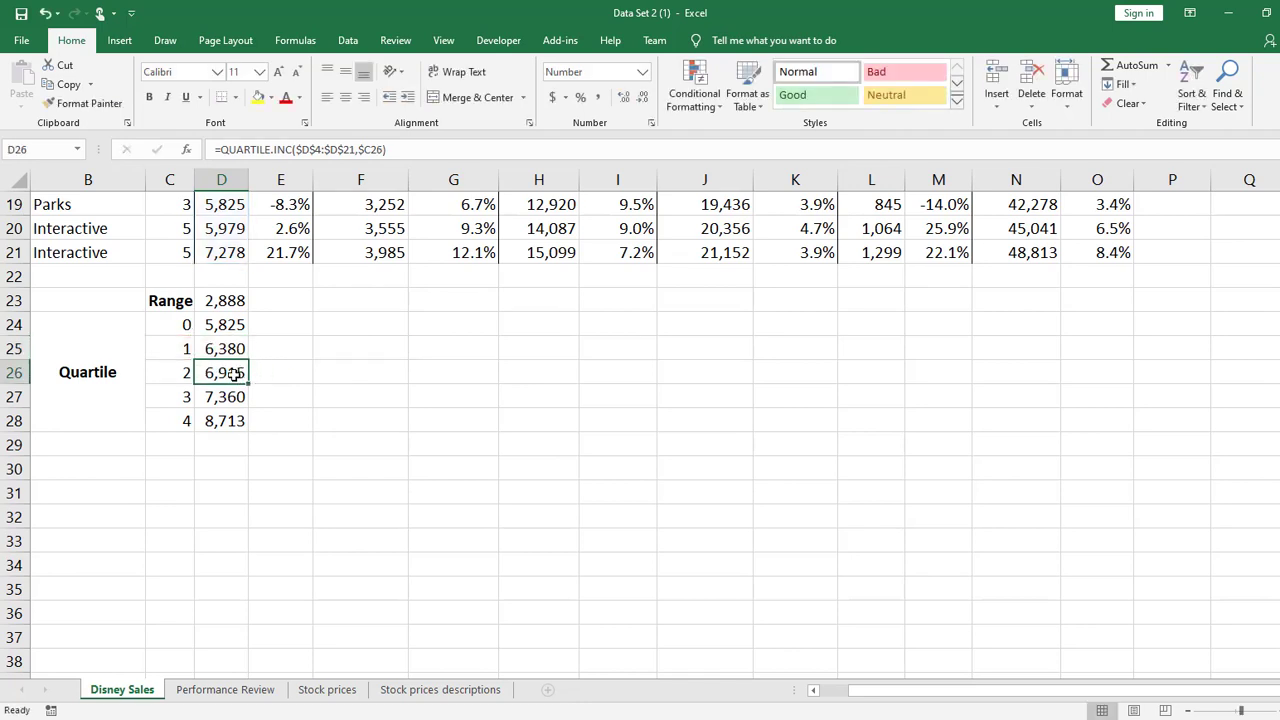
pyautogui.doubleClick(236, 376)
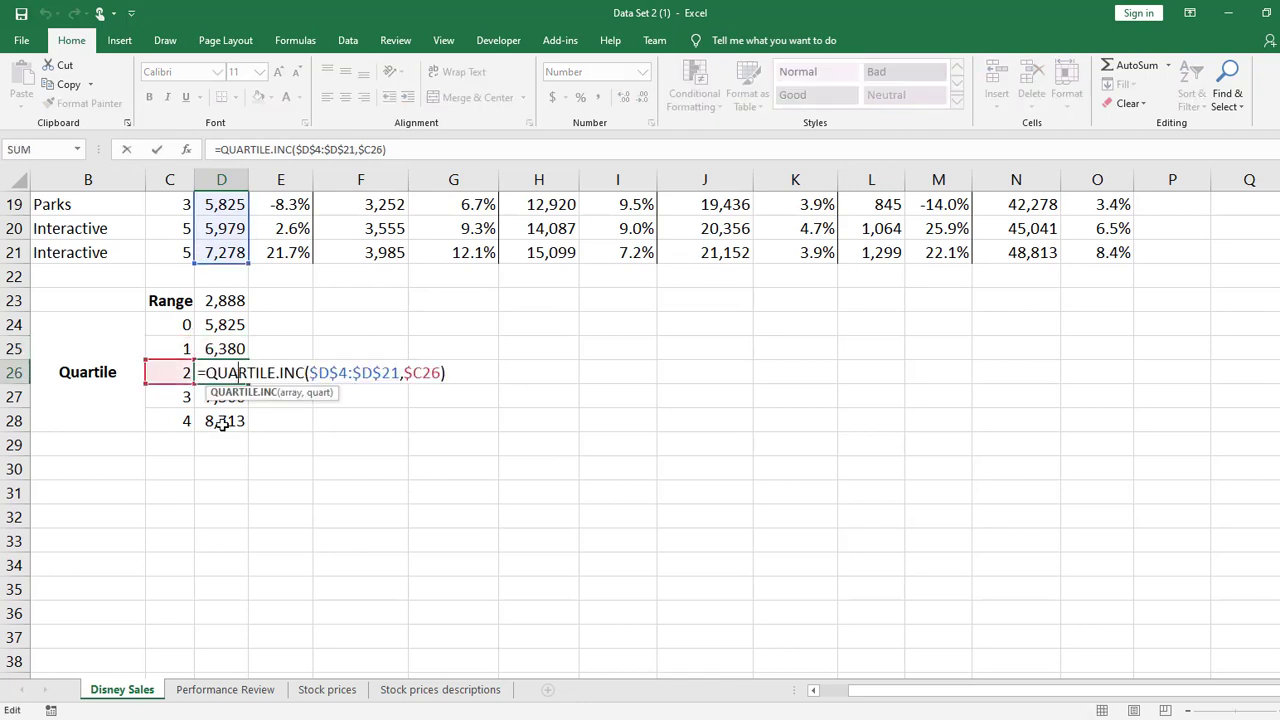
pyautogui.click(291, 306)
pyautogui.moveTo(240, 326); pyautogui.dragTo(234, 376)
# Copy the quartile formula from D24 to F24 and inspect its array and quartile number references
pyautogui.click(236, 326)
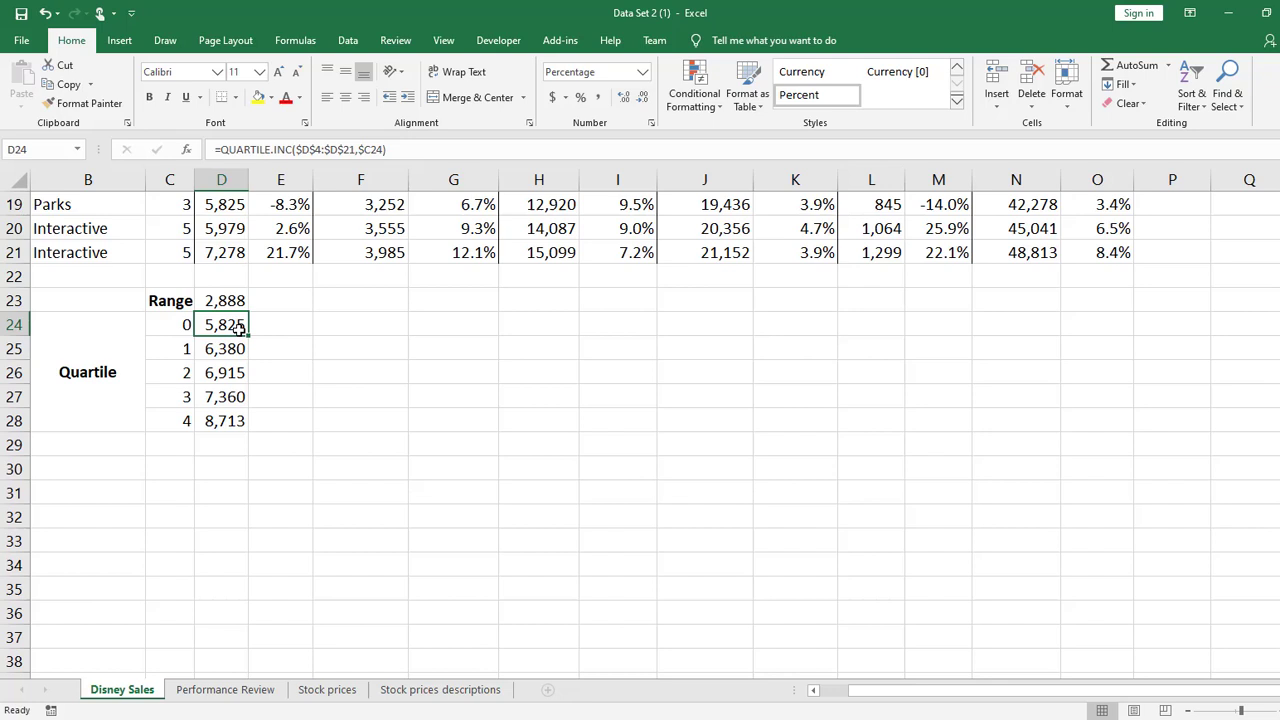
pyautogui.hotkey('ctrl', 'c')
pyautogui.click(392, 327)
pyautogui.hotkey('ctrl', 'v')
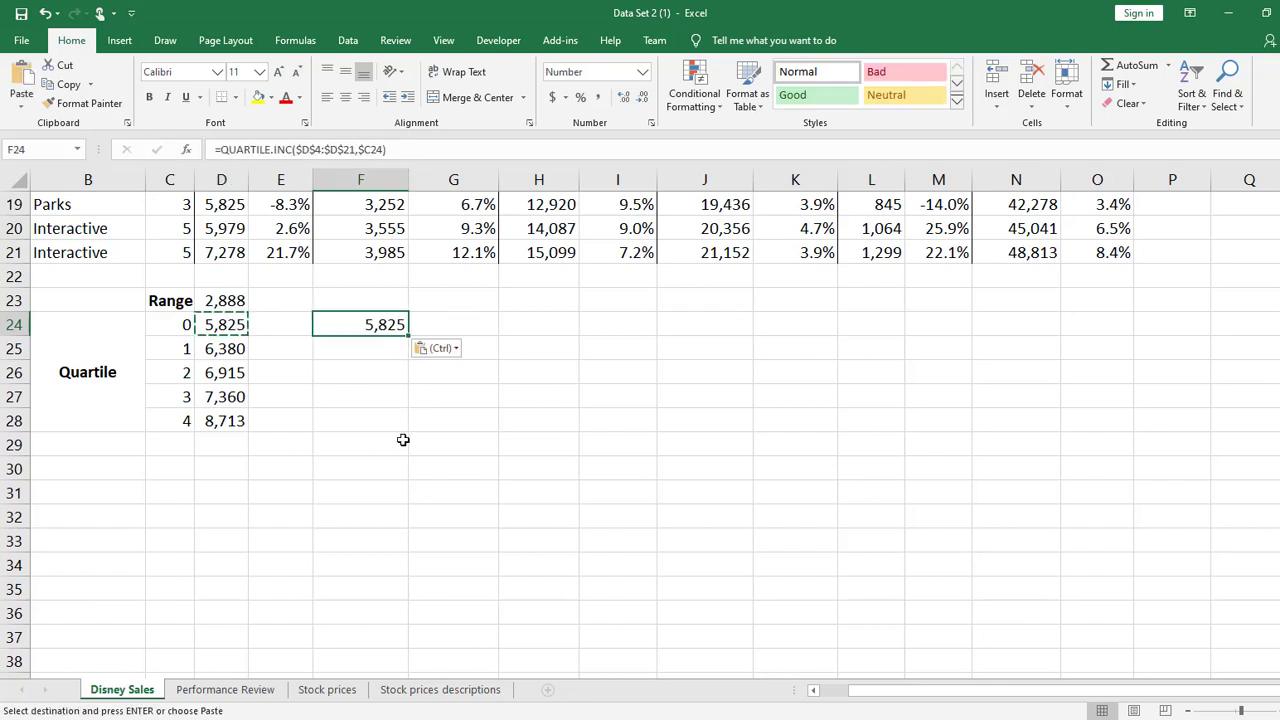
pyautogui.doubleClick(373, 325)
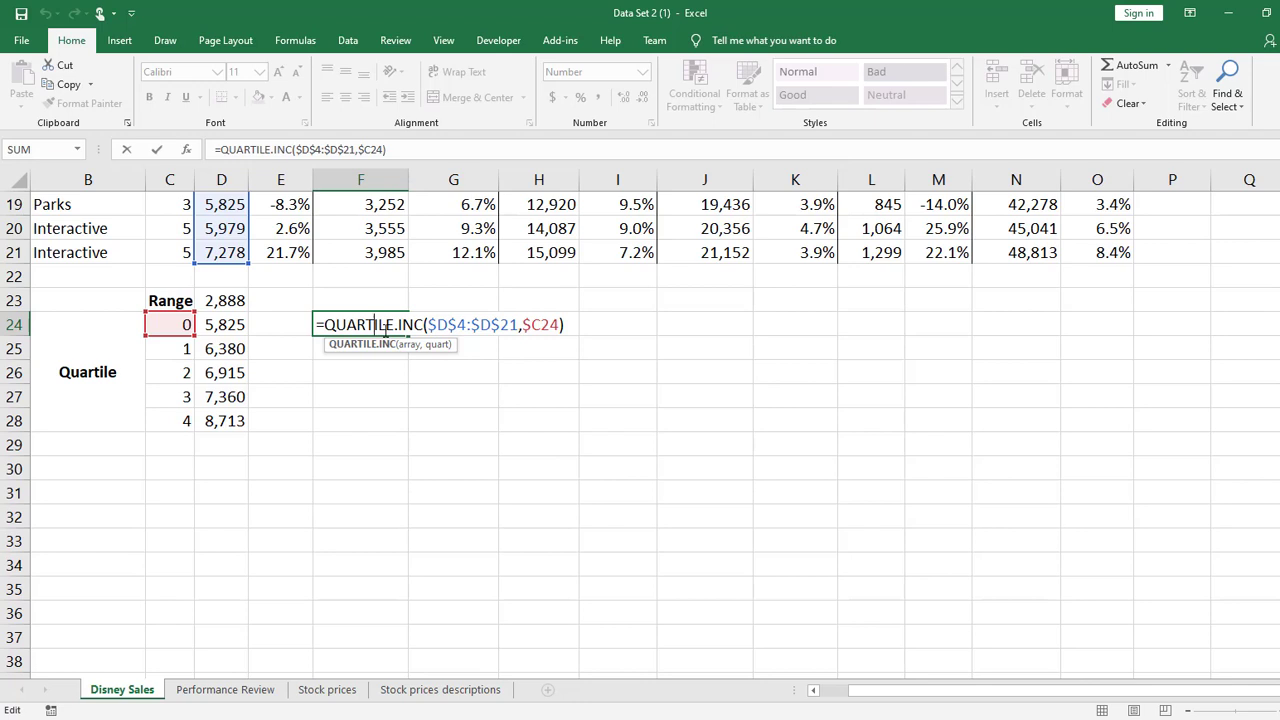
pyautogui.press('Return')
# Change the array in the D24 quartile formula to D$4:D$21, with relative columns and fixed rows
pyautogui.click(222, 330)
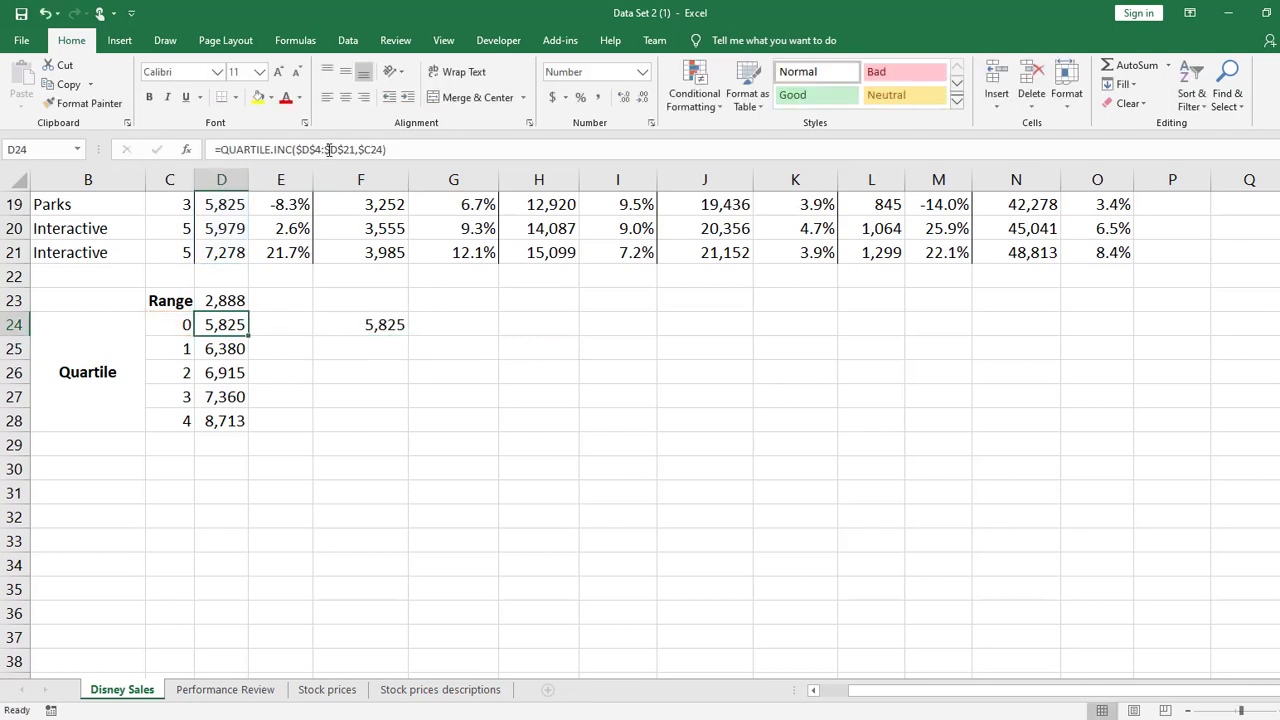
pyautogui.click(318, 150)
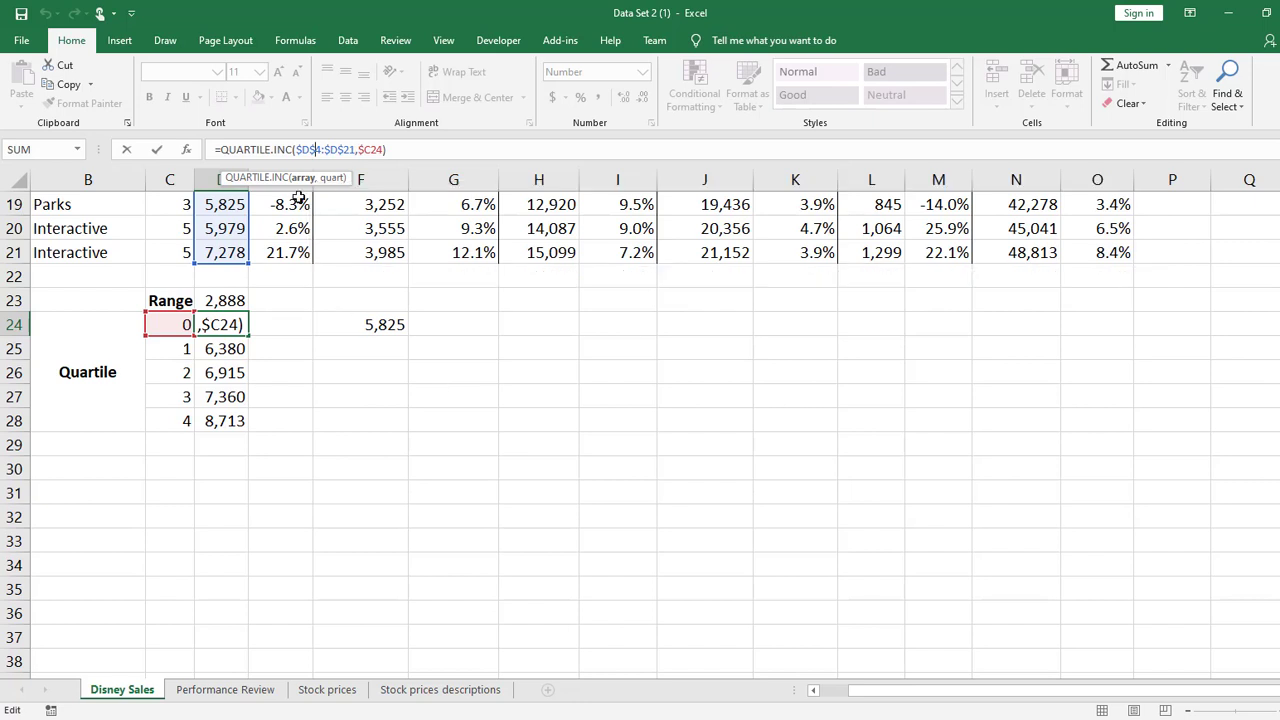
pyautogui.press('BackSpace')
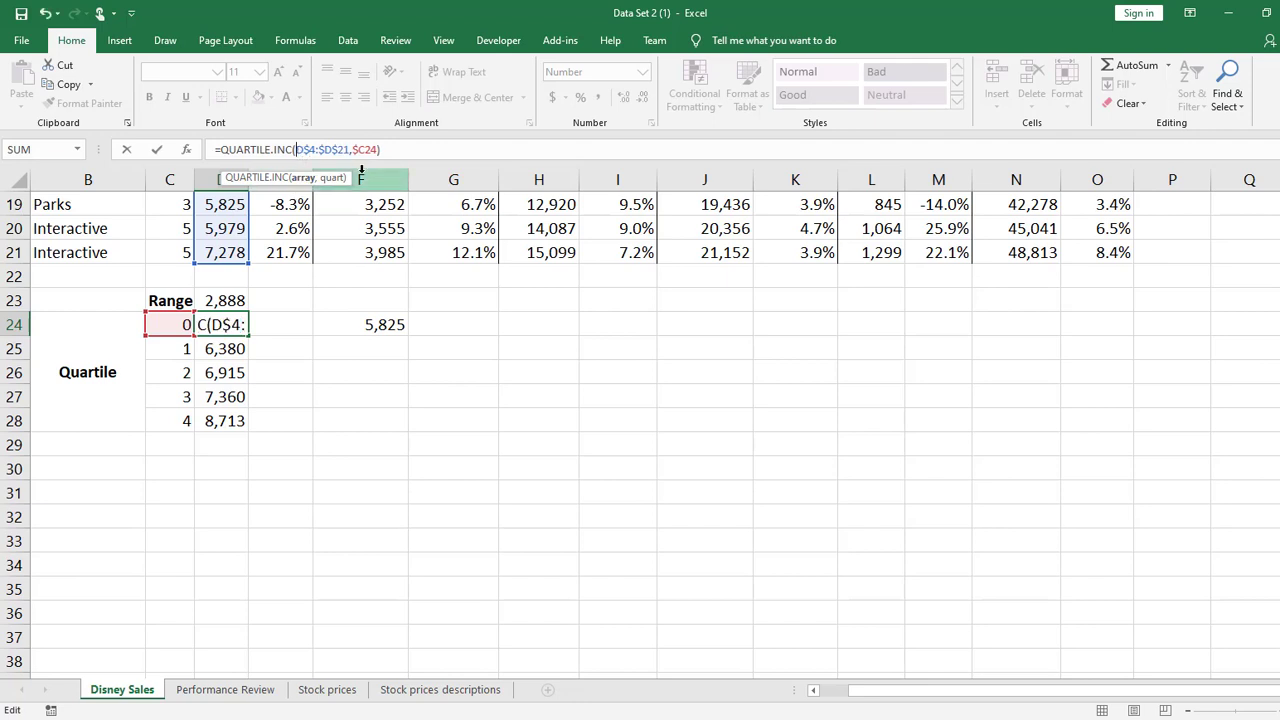
pyautogui.click(323, 152)
pyautogui.write('$')
pyautogui.press('Return')
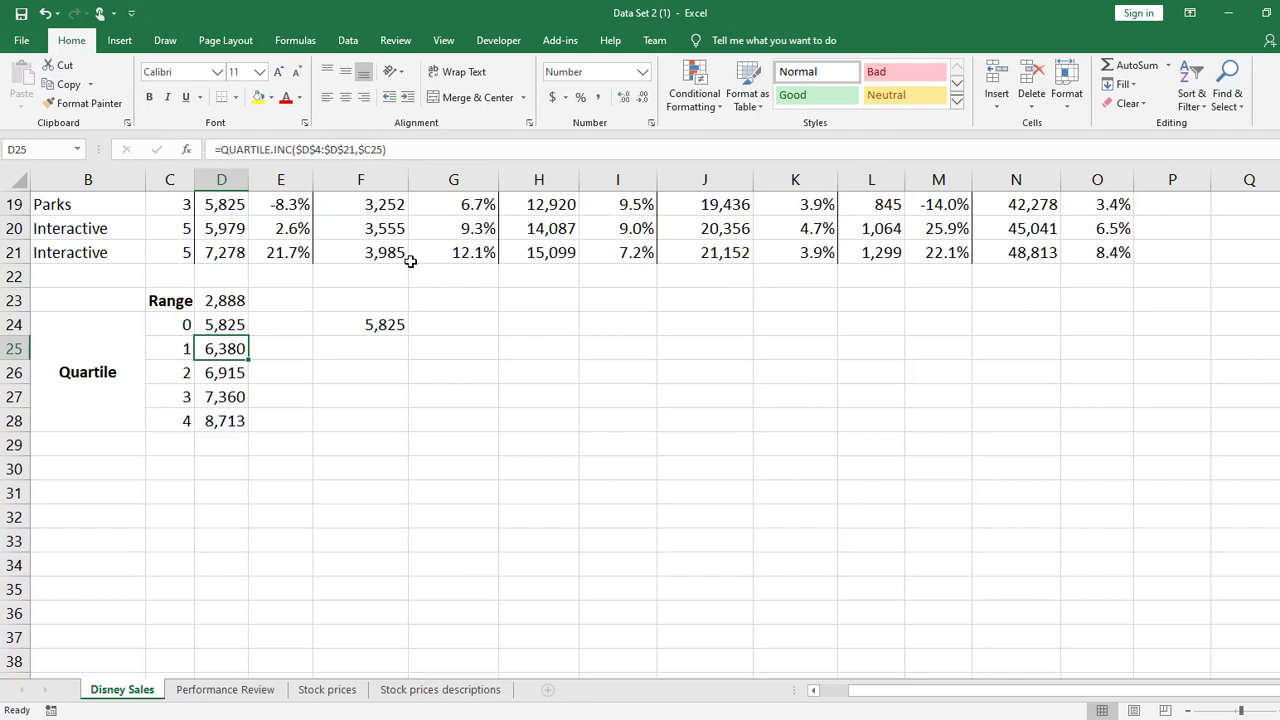
# Fill the D24 quartile formula down to row 28 and across the sales columns through column O
pyautogui.click(245, 321)
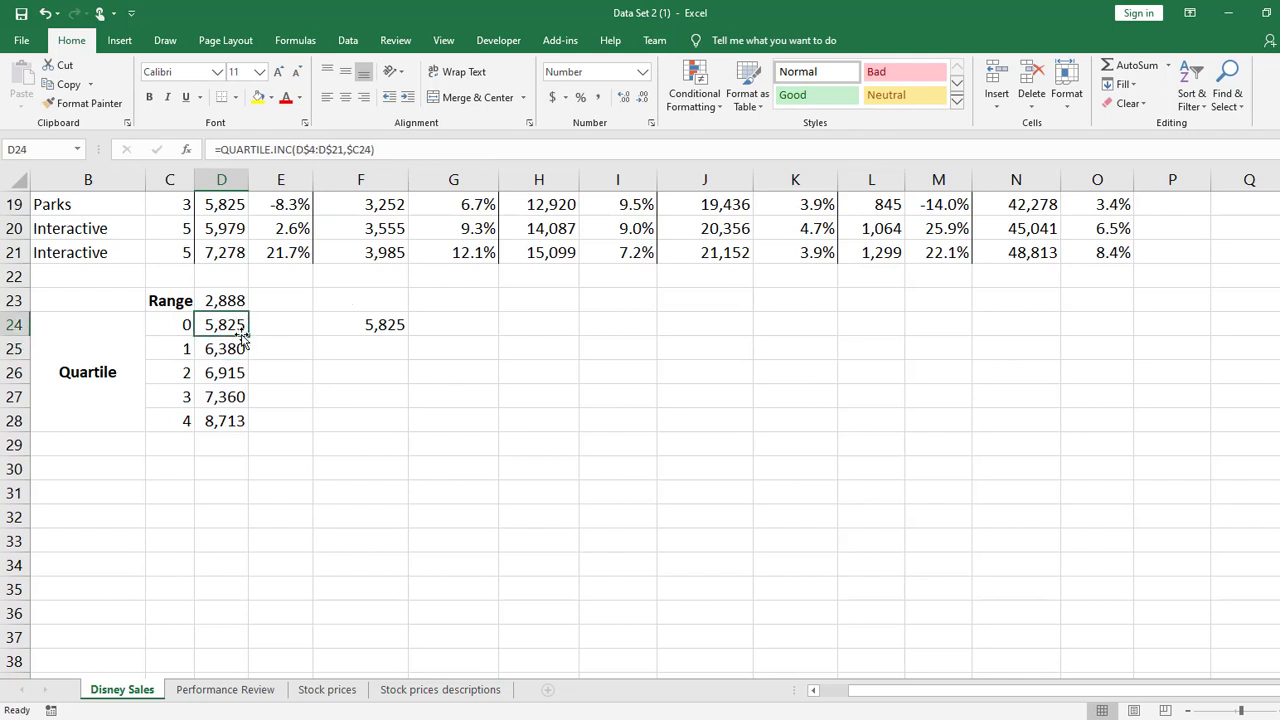
pyautogui.moveTo(247, 337); pyautogui.dragTo(231, 425)
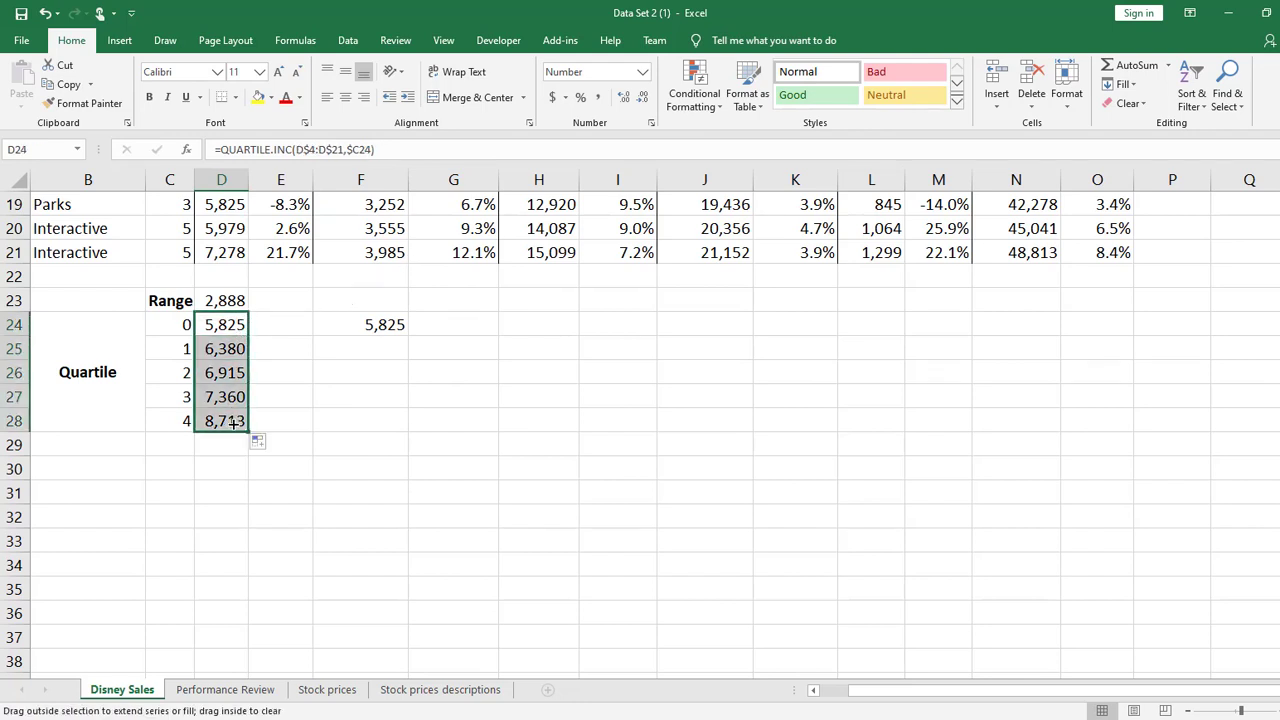
pyautogui.hotkey('ctrl', 'c')
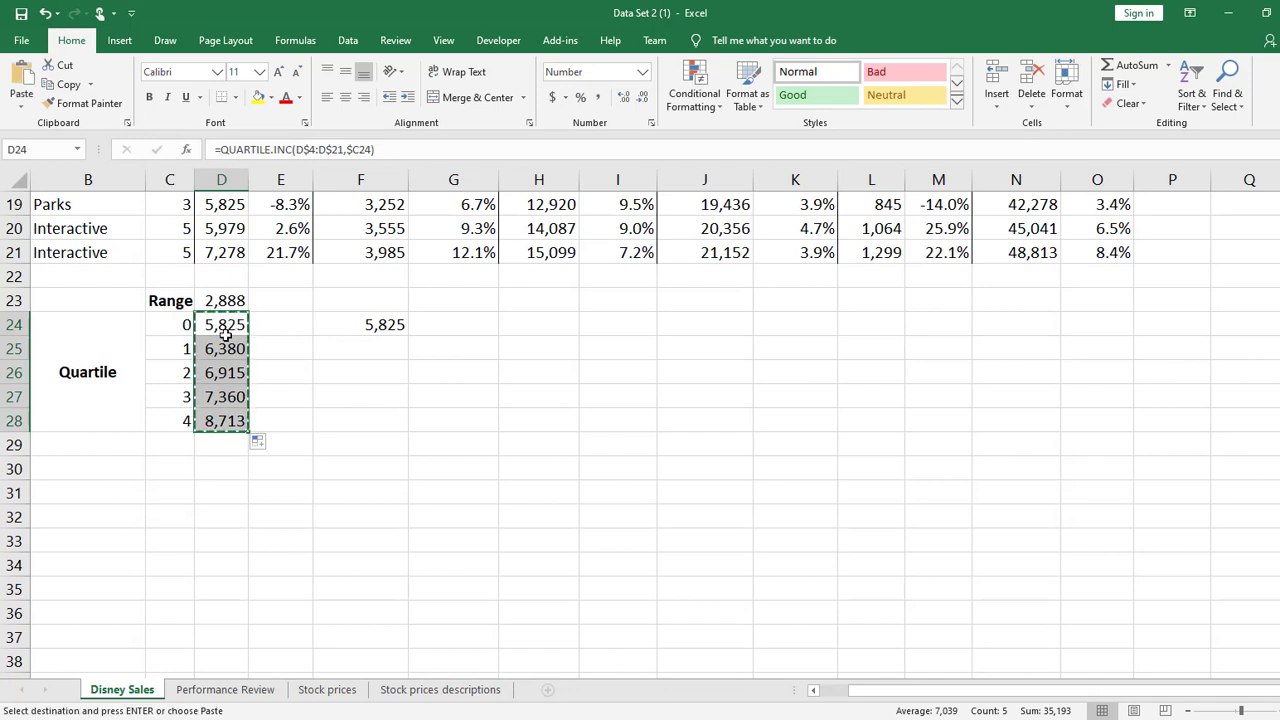
pyautogui.moveTo(221, 338); pyautogui.dragTo(1114, 420)
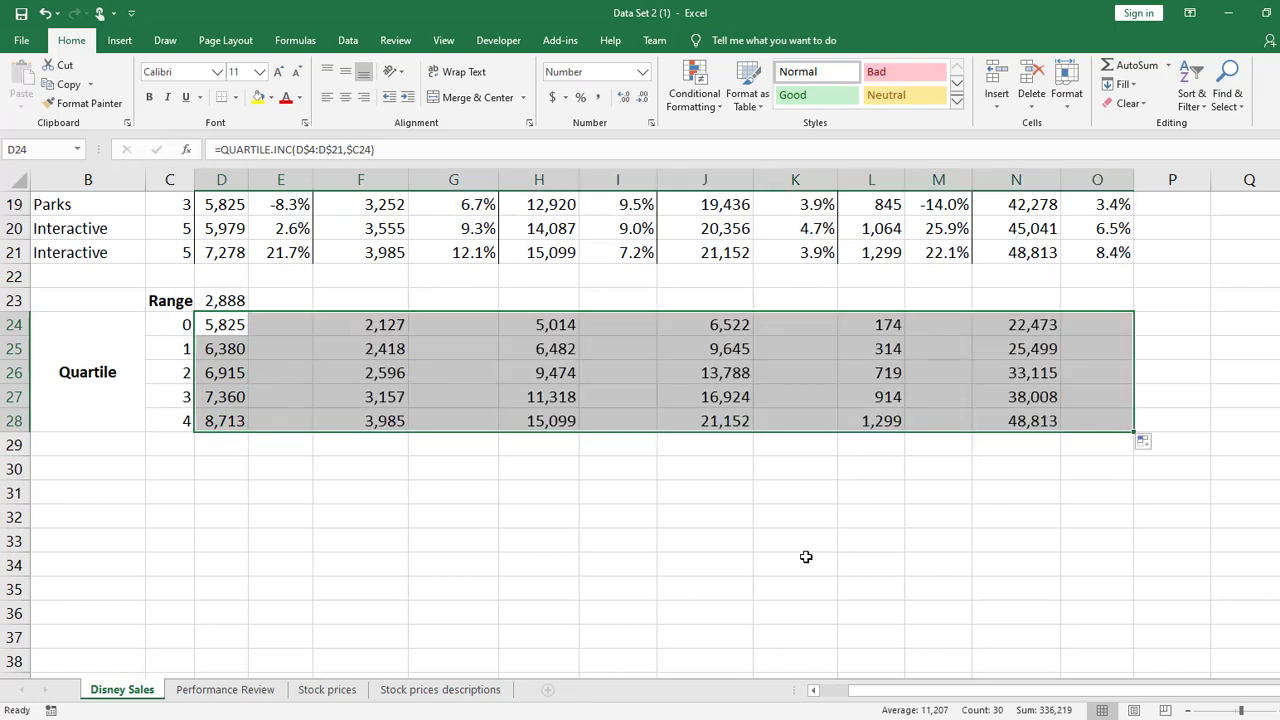
# Inspect the H26 quartile formula and examine the quartile values in columns L and F and the second-quartile row
pyautogui.click(806, 557)
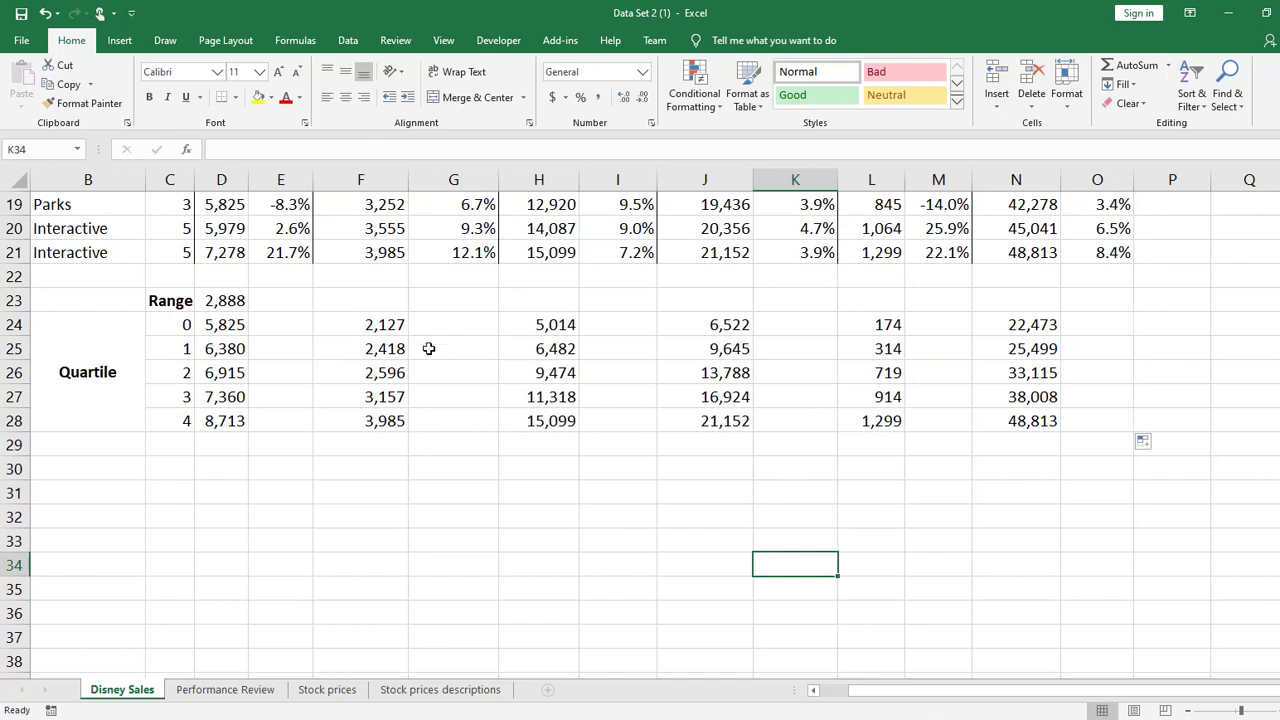
pyautogui.doubleClick(529, 370)
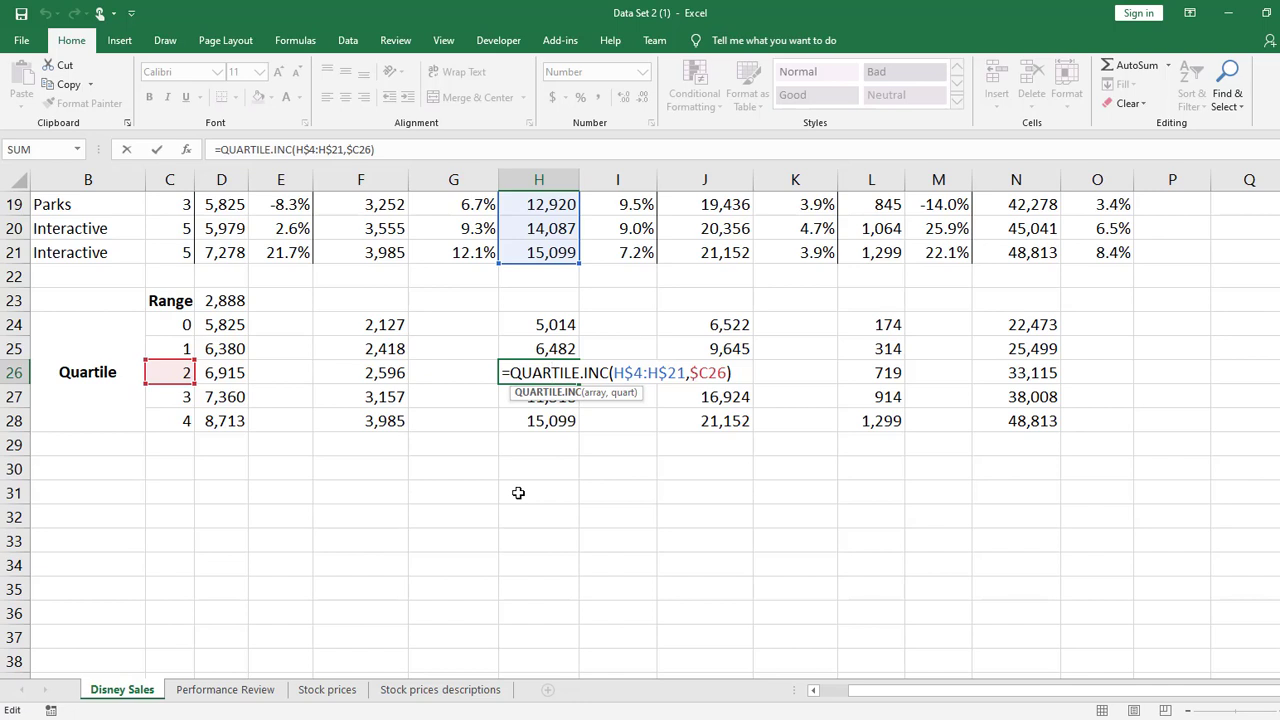
pyautogui.press('Return')
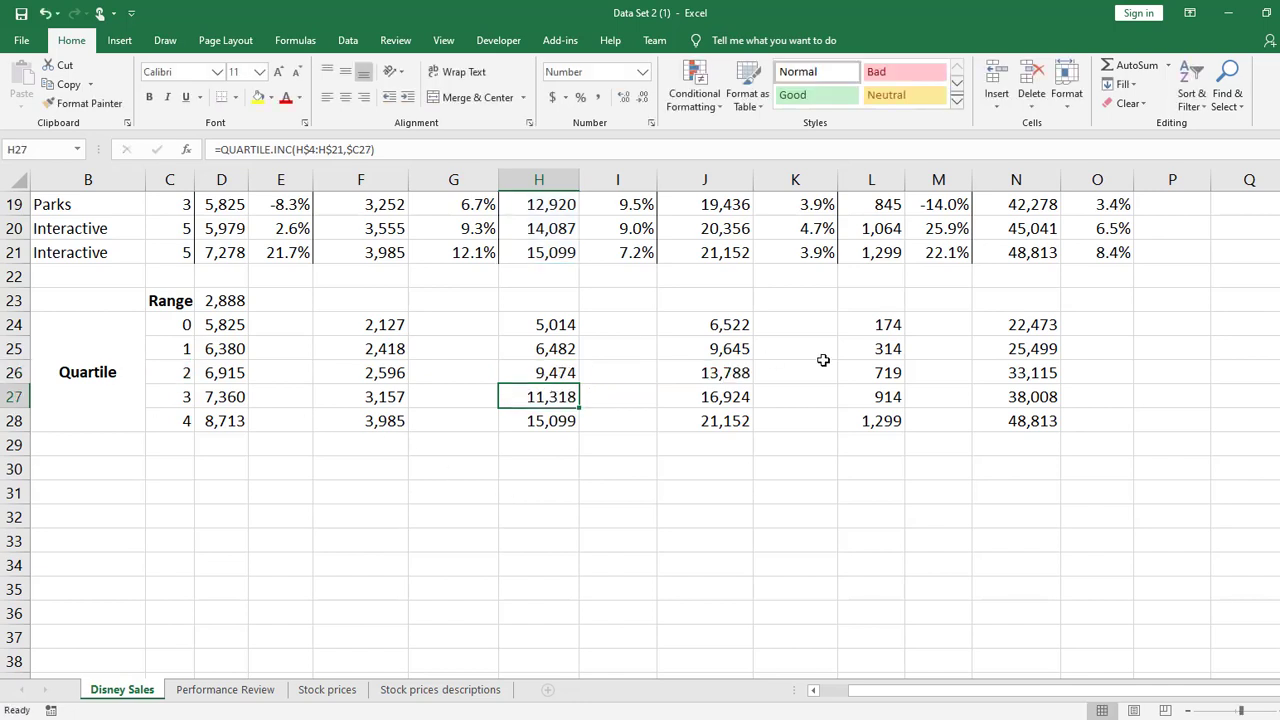
pyautogui.moveTo(872, 324); pyautogui.dragTo(888, 348)
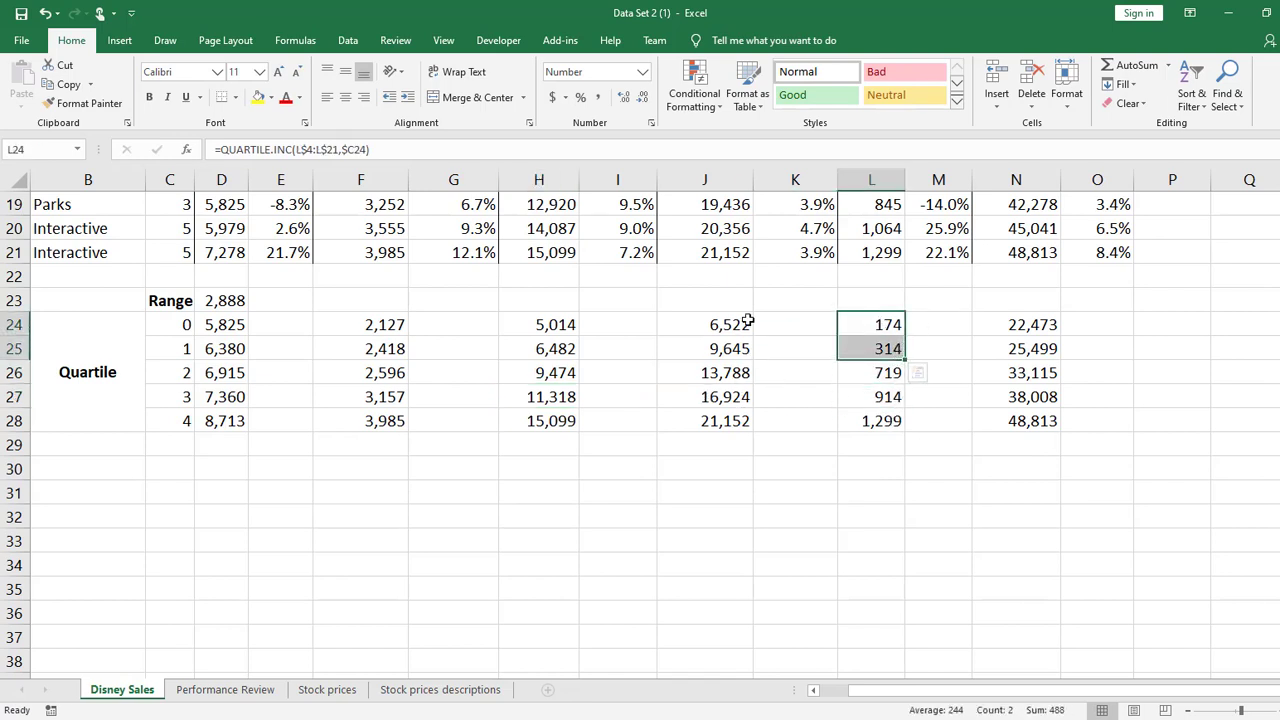
pyautogui.moveTo(401, 316); pyautogui.dragTo(396, 374)
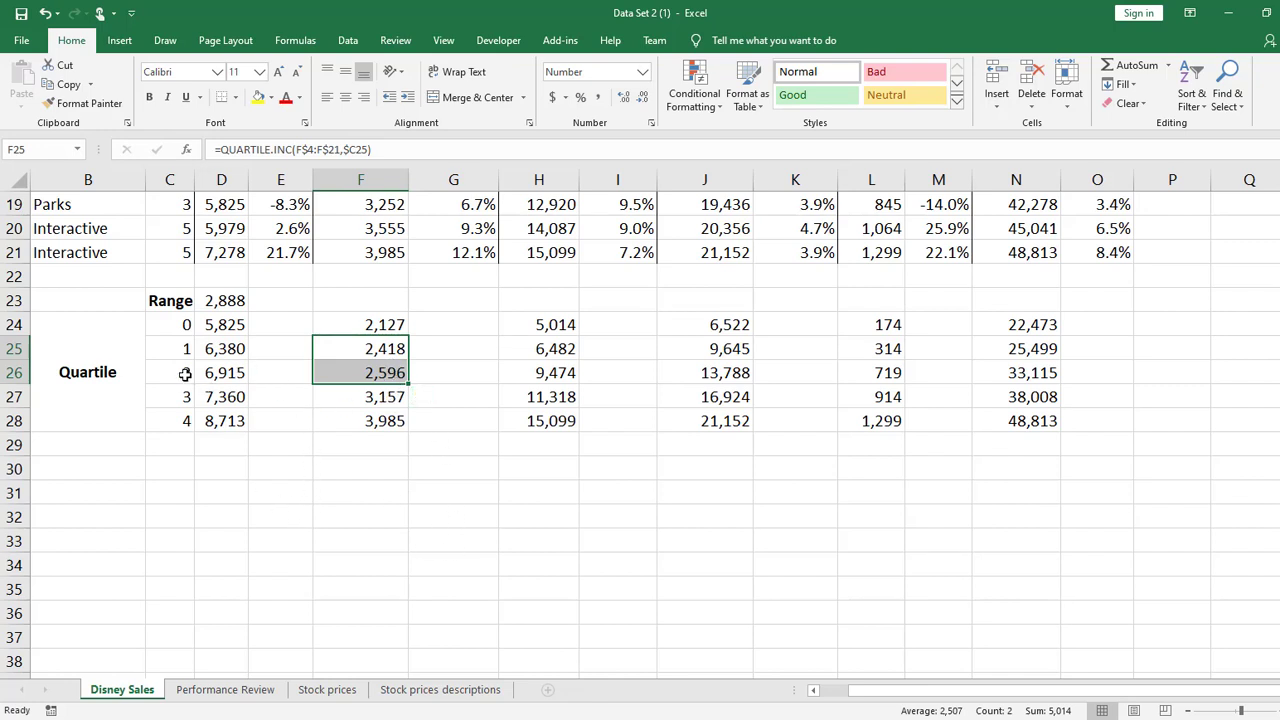
pyautogui.moveTo(190, 374); pyautogui.dragTo(1050, 376)
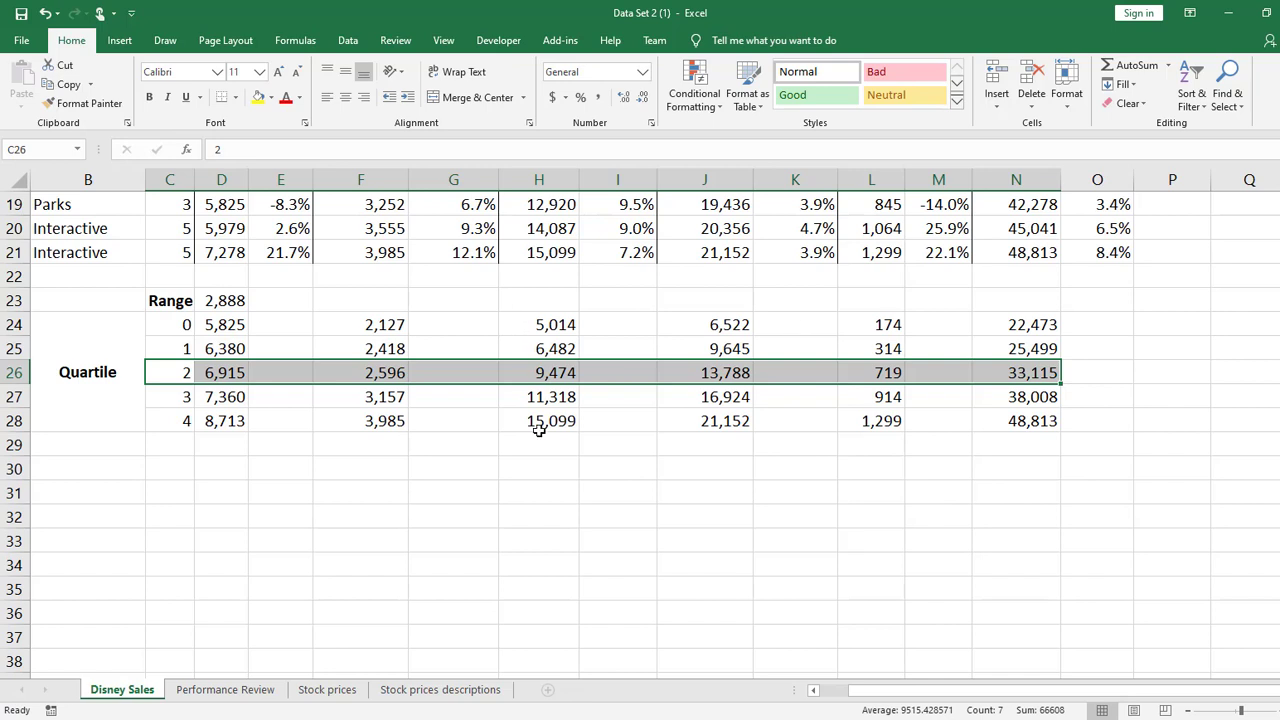
# Clear the quartile formulas from F24:N28 and D25:D28, keeping only the one in D24
pyautogui.moveTo(391, 327); pyautogui.dragTo(1024, 414)
pyautogui.press('Delete')
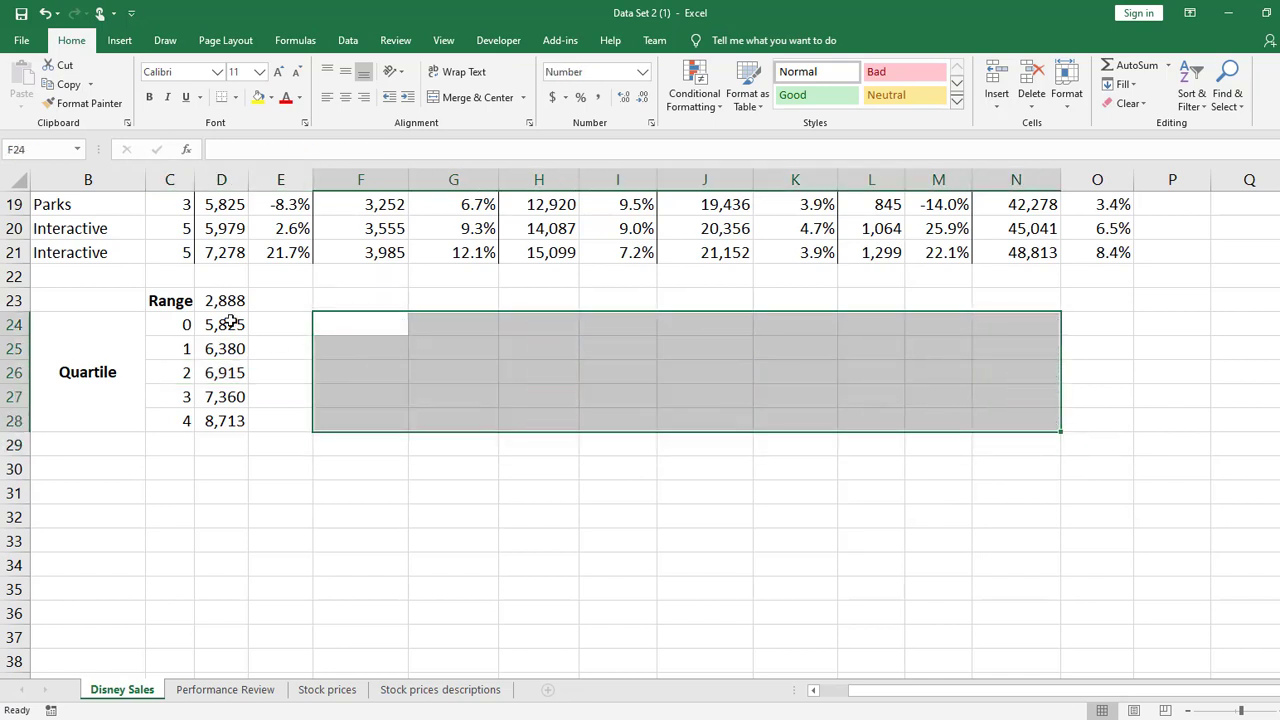
pyautogui.click(229, 350)
pyautogui.moveTo(229, 350); pyautogui.dragTo(231, 420)
pyautogui.press('Delete')
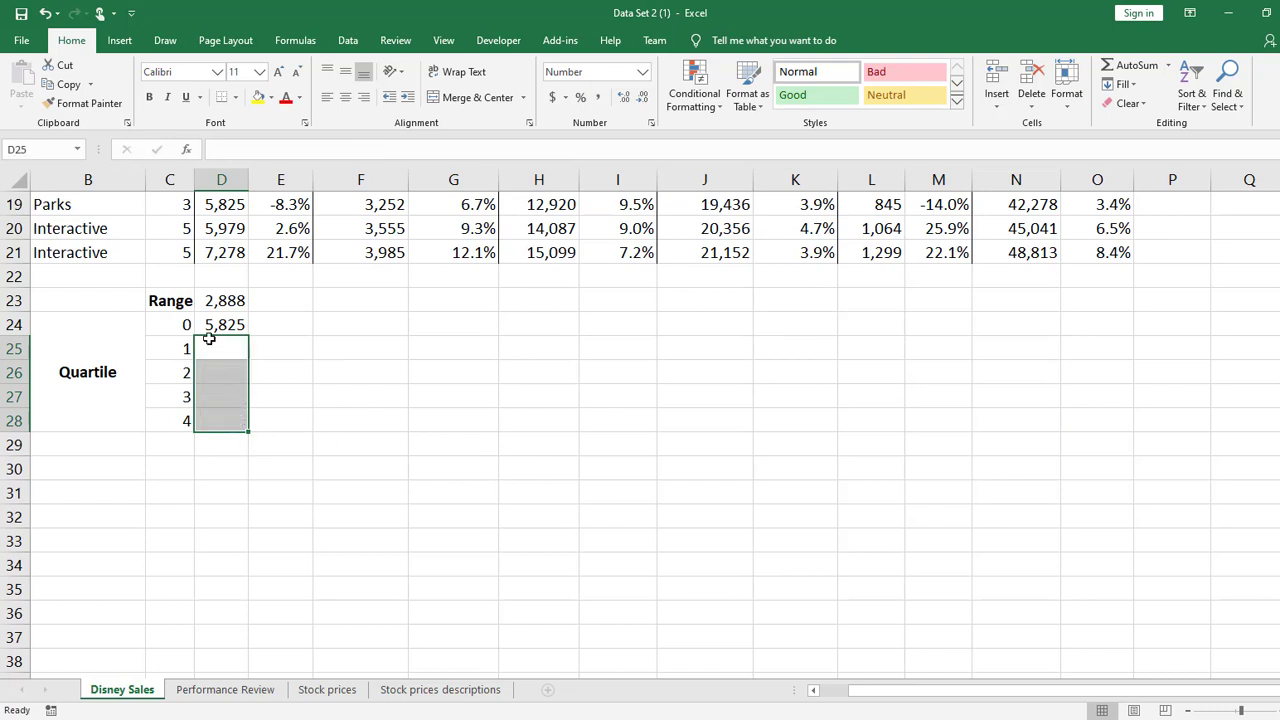
# Change the D24 quartile formula to fully absolute references, $D$4:$D$21 for the array and $C$24 for the quart
pyautogui.doubleClick(232, 326)
pyautogui.click(310, 325)
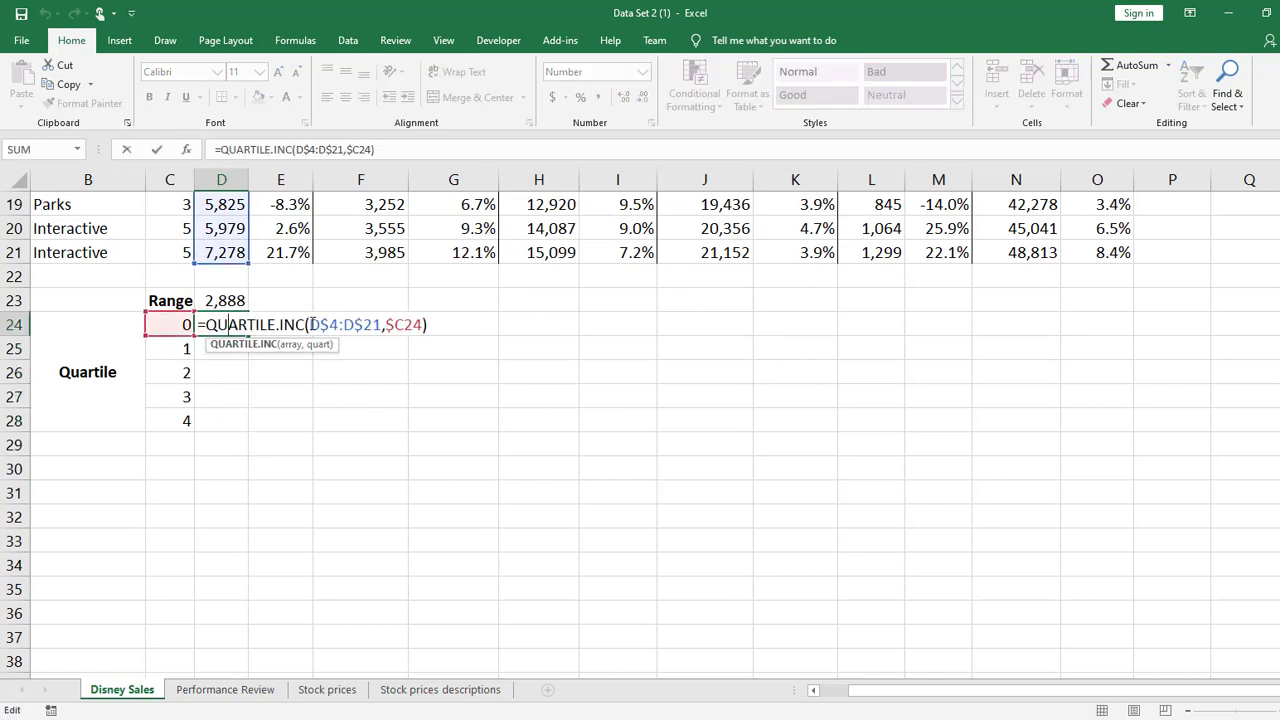
pyautogui.write('$')
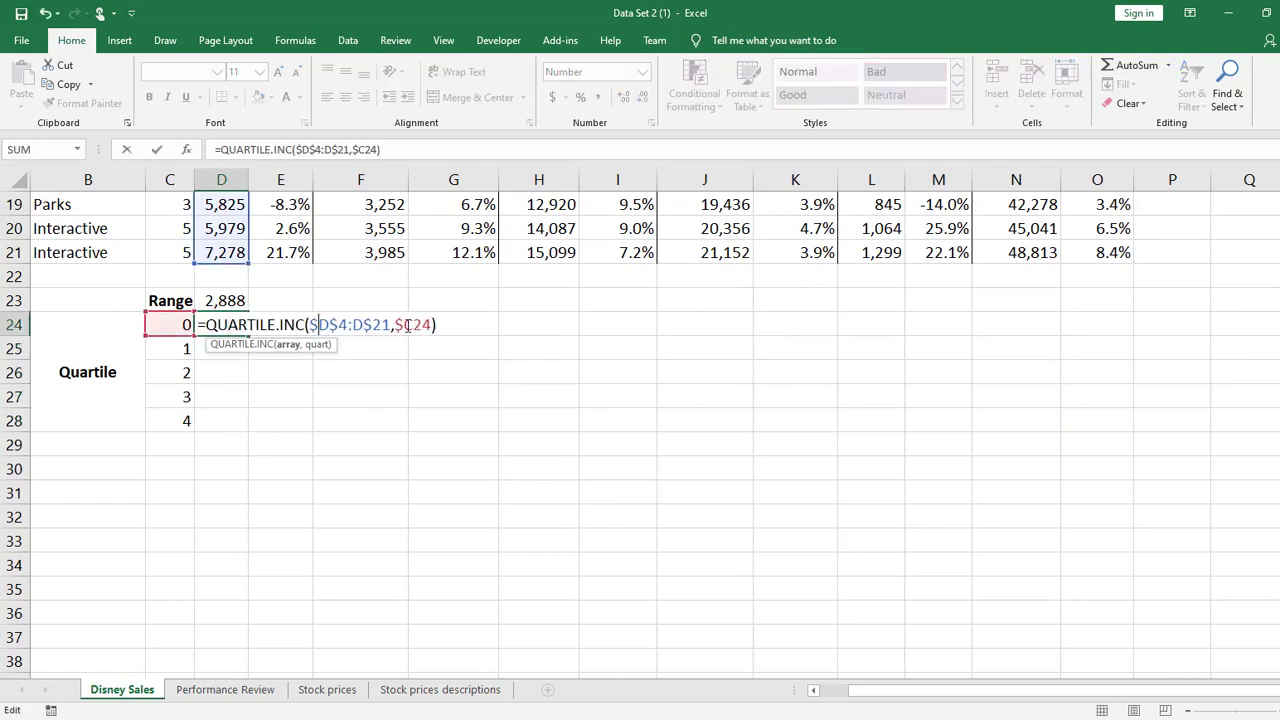
pyautogui.click(353, 325)
pyautogui.write('$')
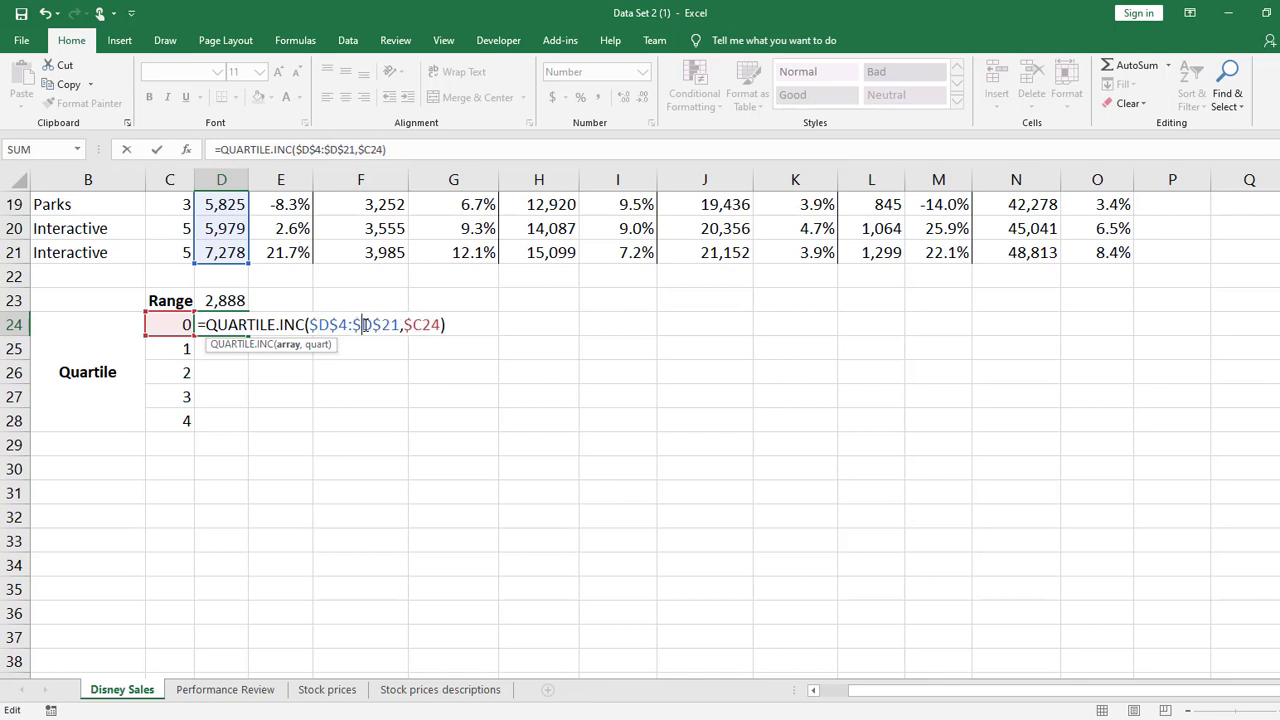
pyautogui.click(424, 324)
pyautogui.write('%')
pyautogui.press('BackSpace')
pyautogui.write('$')
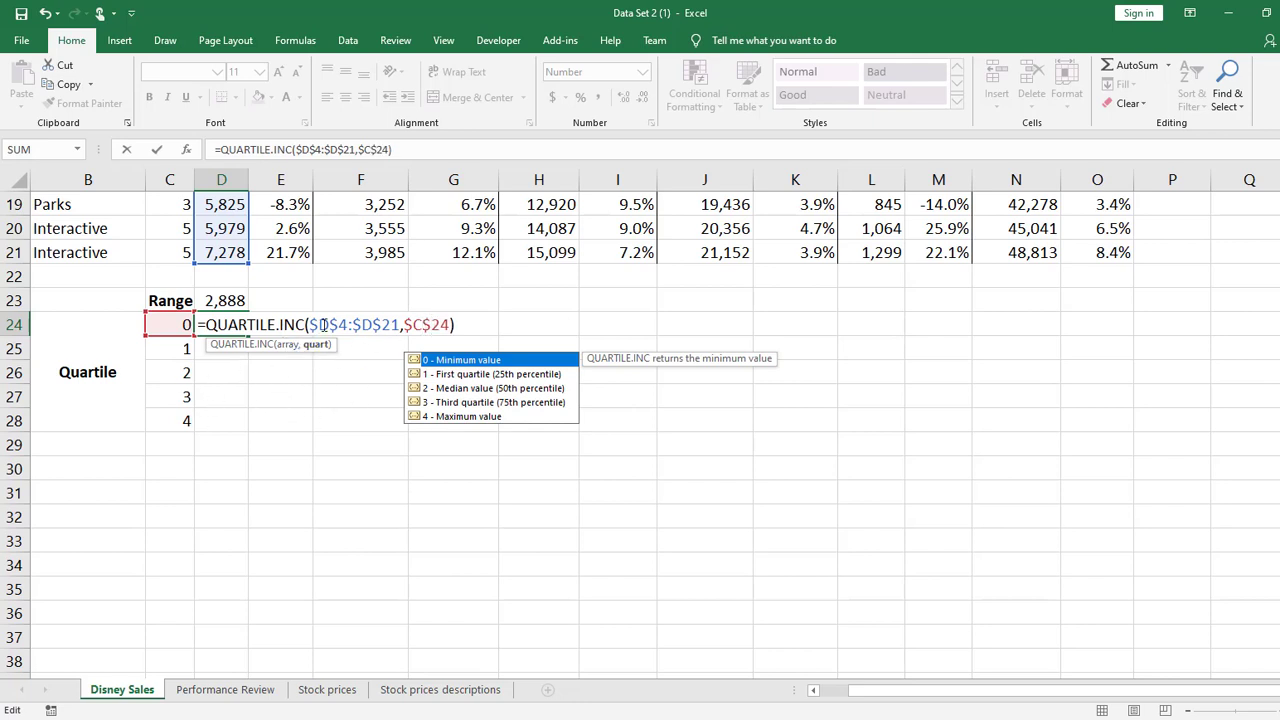
pyautogui.press('Escape')
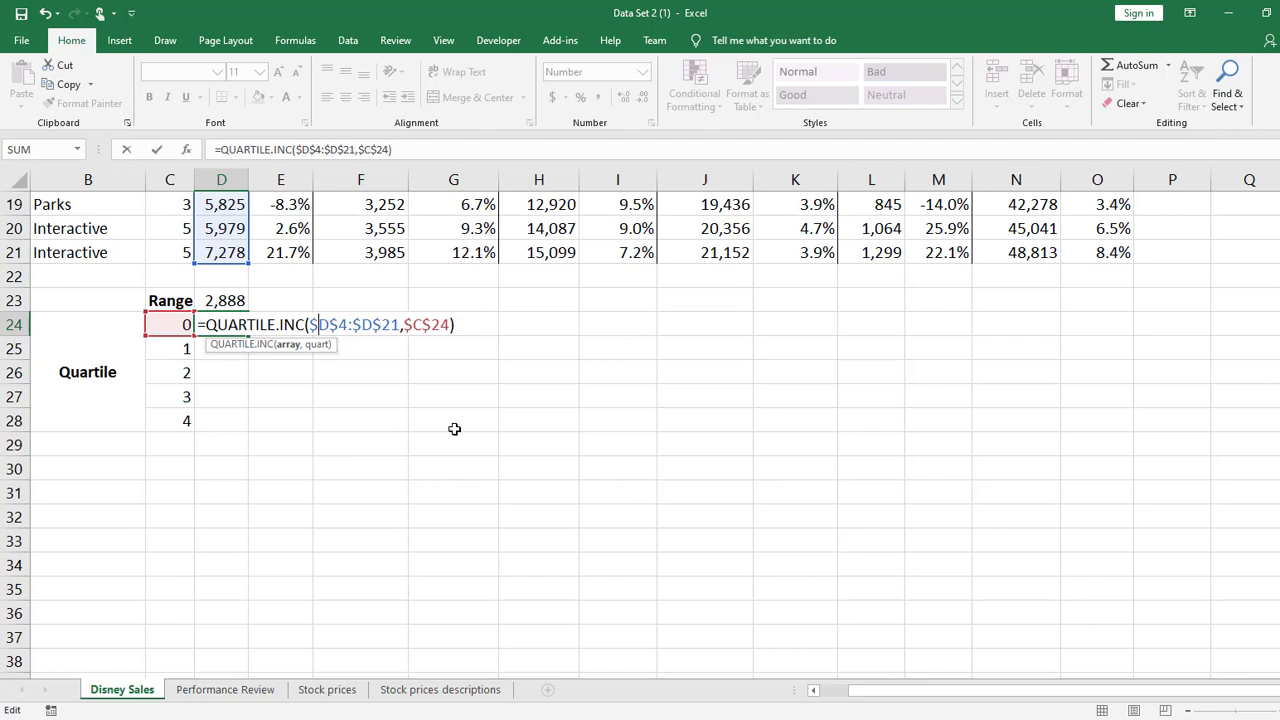
# Return the D24 quartile formula to mixed references, with D$4:D$21 as the array and $C24 as the quart
pyautogui.press('BackSpace')
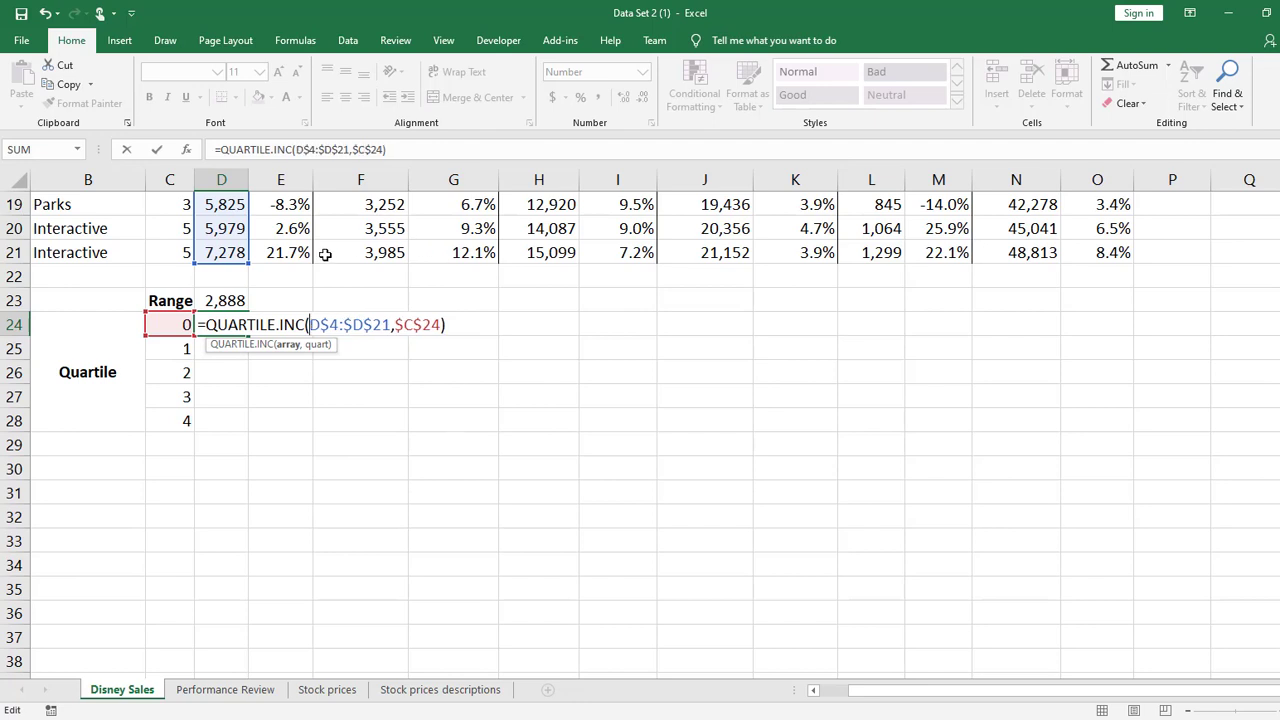
pyautogui.click(353, 324)
pyautogui.press('BackSpace')
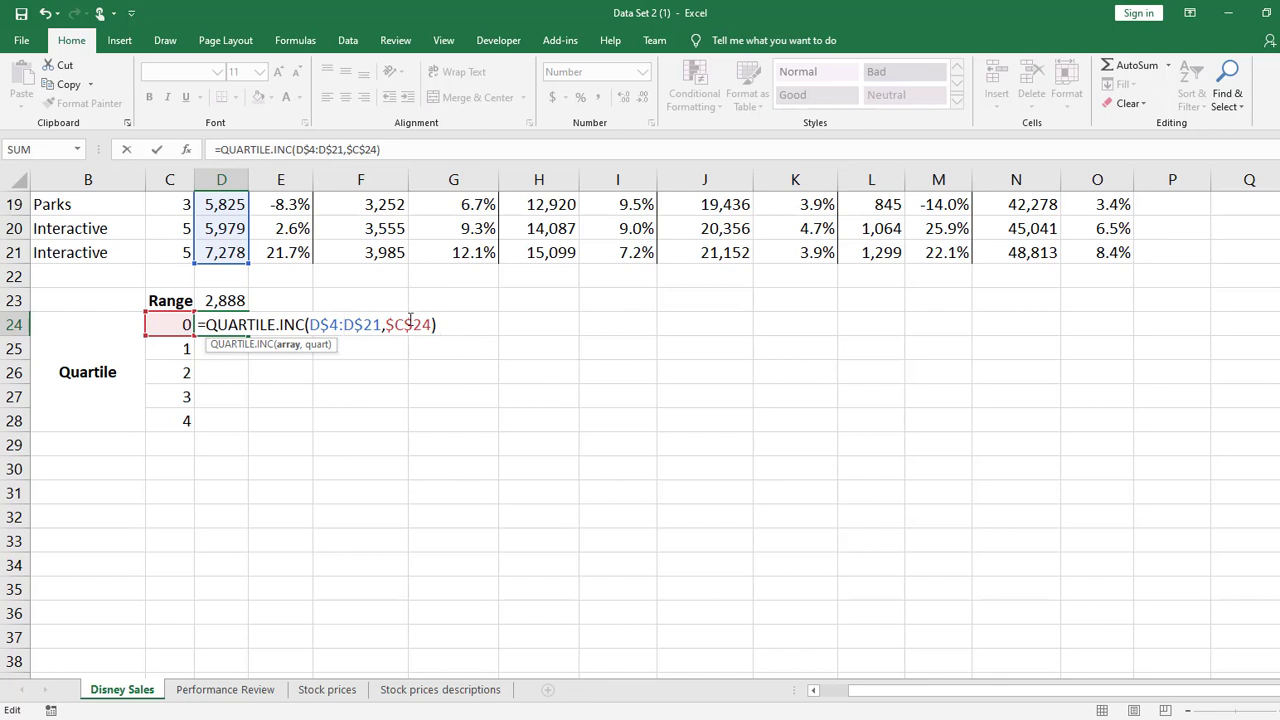
pyautogui.click(413, 325)
pyautogui.press('BackSpace')
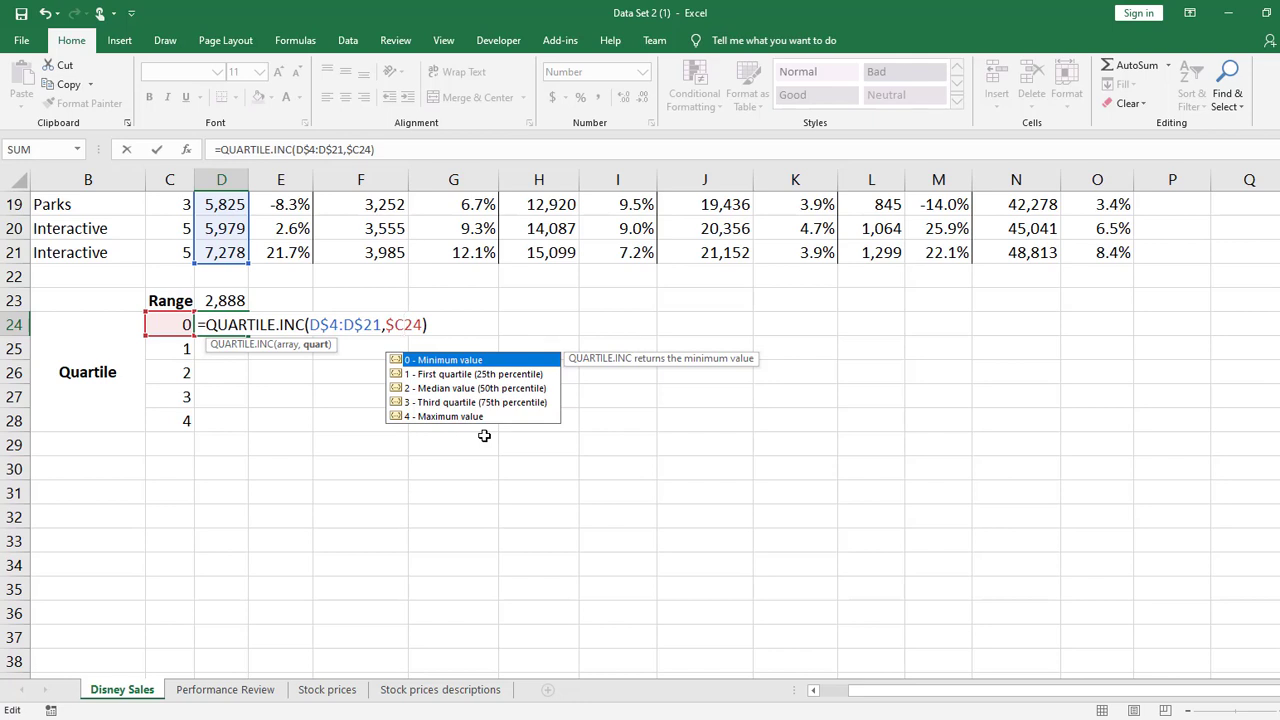
pyautogui.press('Return')
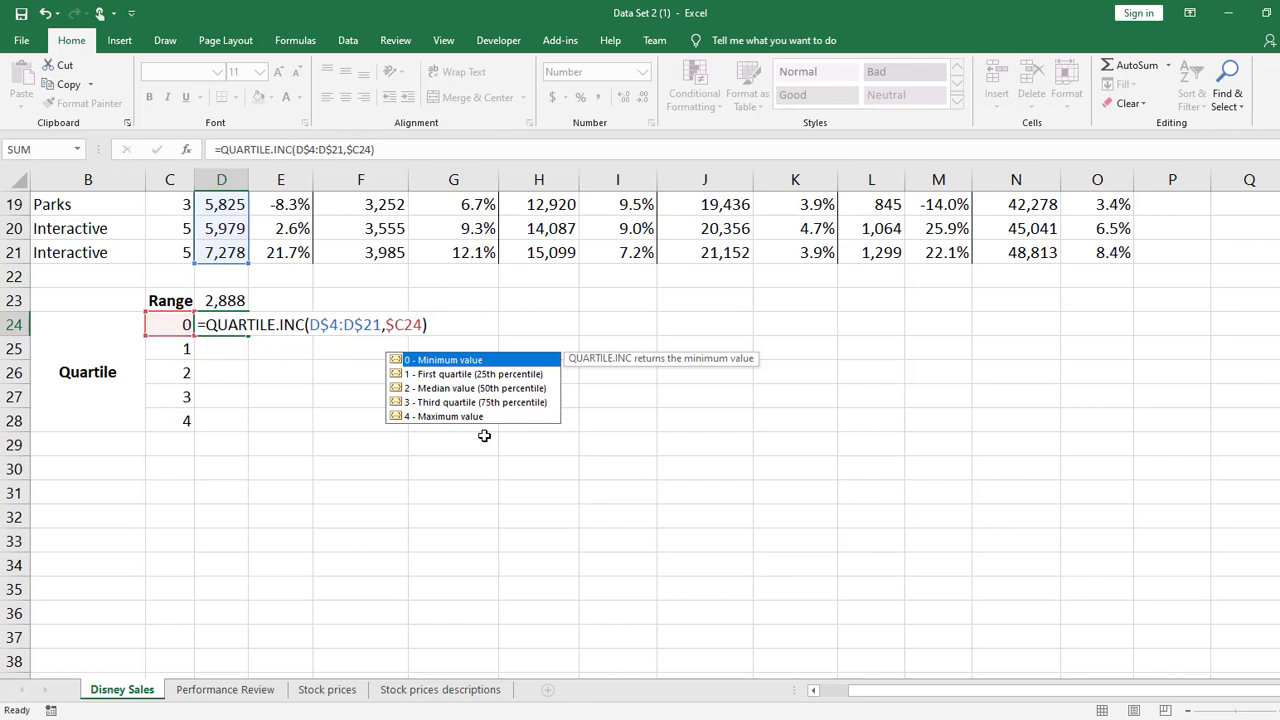
# Fill the D24 quartile formula down to row 28 and across the sales columns through column O
pyautogui.click(226, 322)
pyautogui.moveTo(248, 336); pyautogui.dragTo(1132, 438)
pyautogui.click(718, 542)
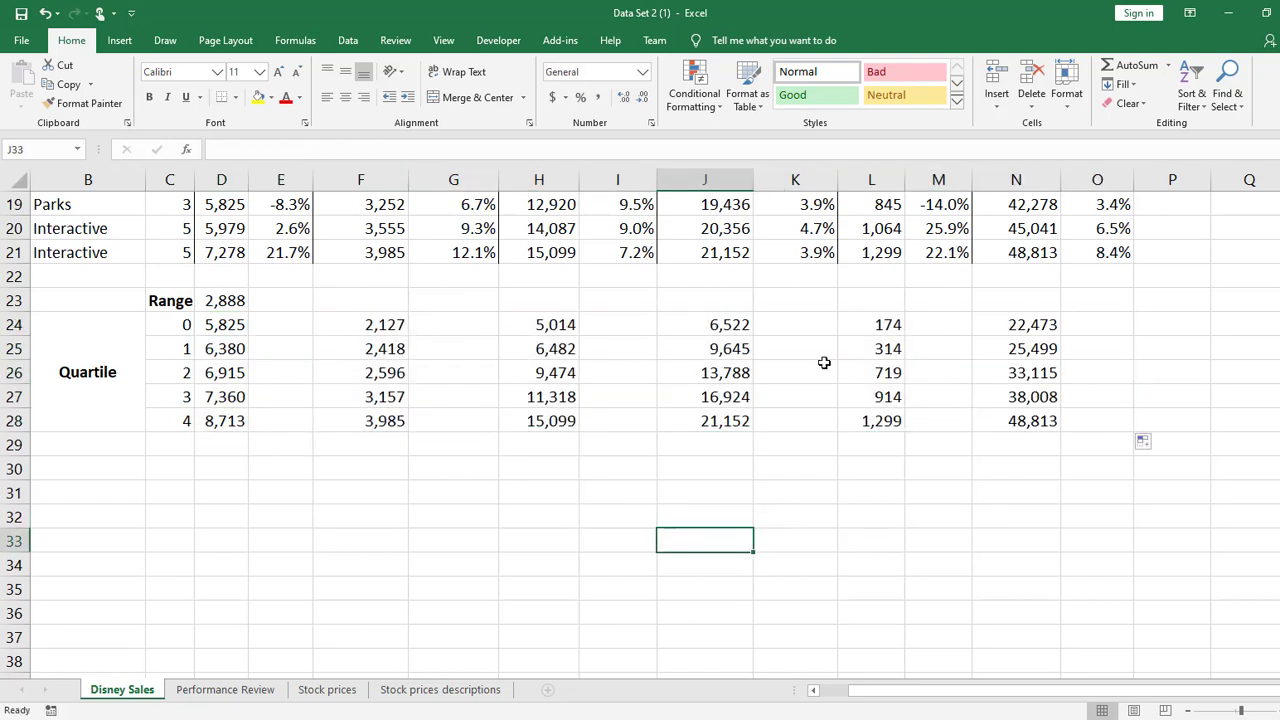
# Inspect the references in the L26 quartile formula, leaving the formula as it is
pyautogui.click(897, 372)
pyautogui.doubleClick(897, 372)
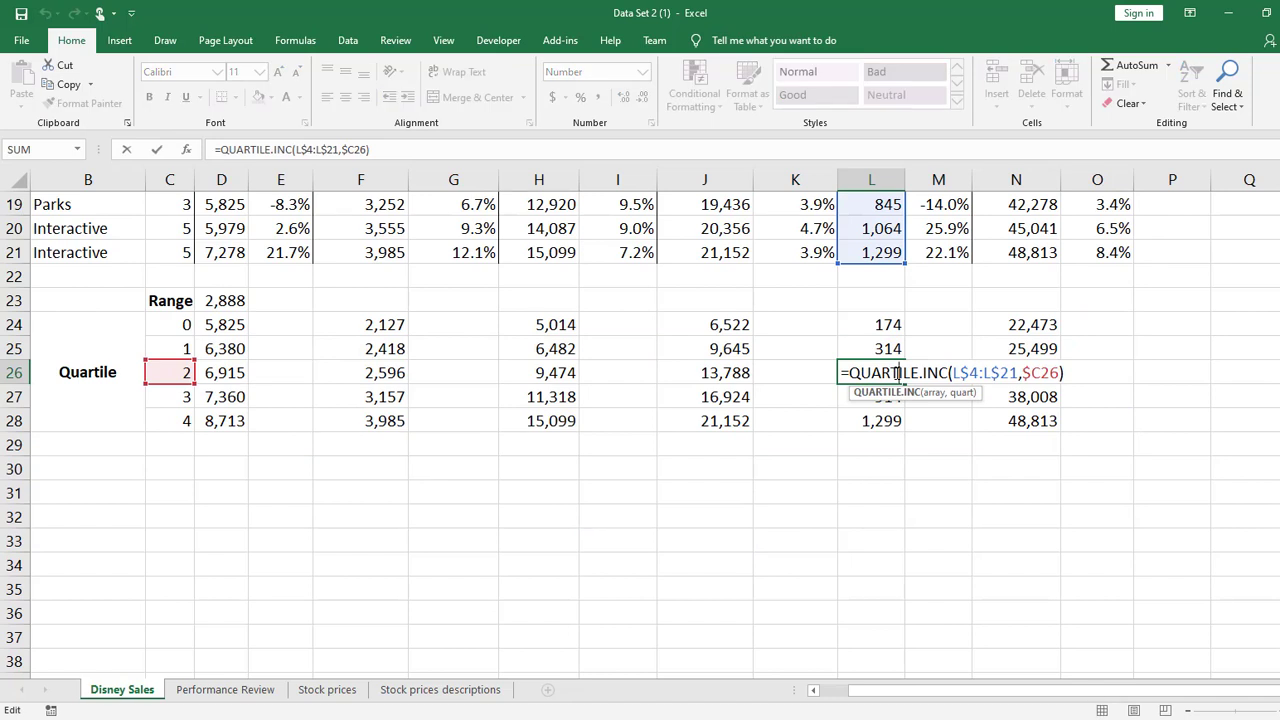
pyautogui.press('Return')
pyautogui.click(214, 492)
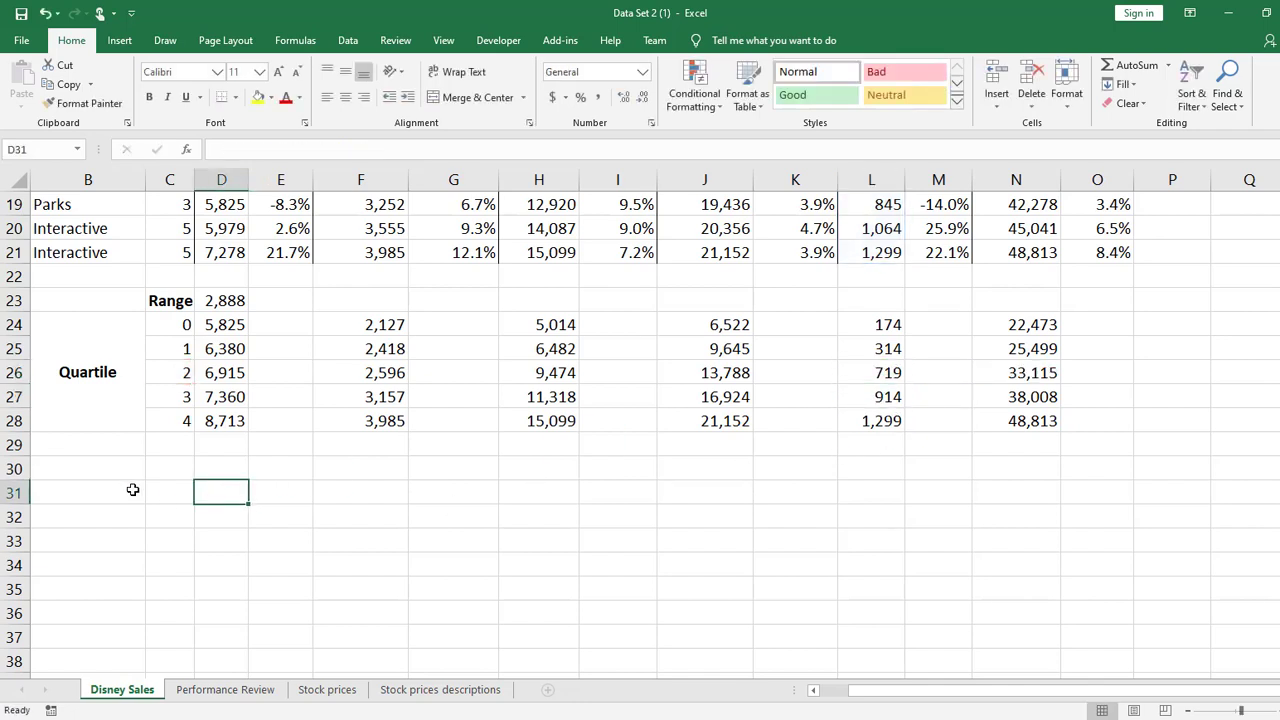
pyautogui.click(208, 468)
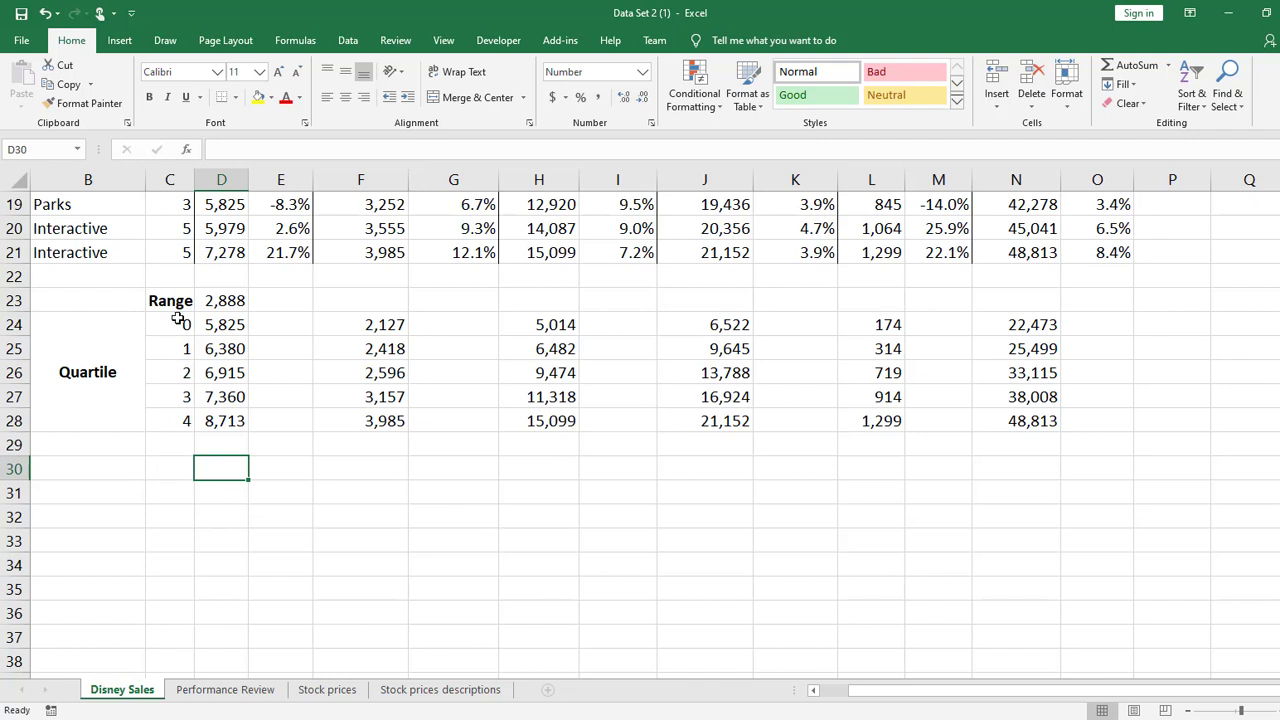
# Fill the D23 range formula across to N23 and make the quartile numbers in C24:C28 bold
pyautogui.click(232, 302)
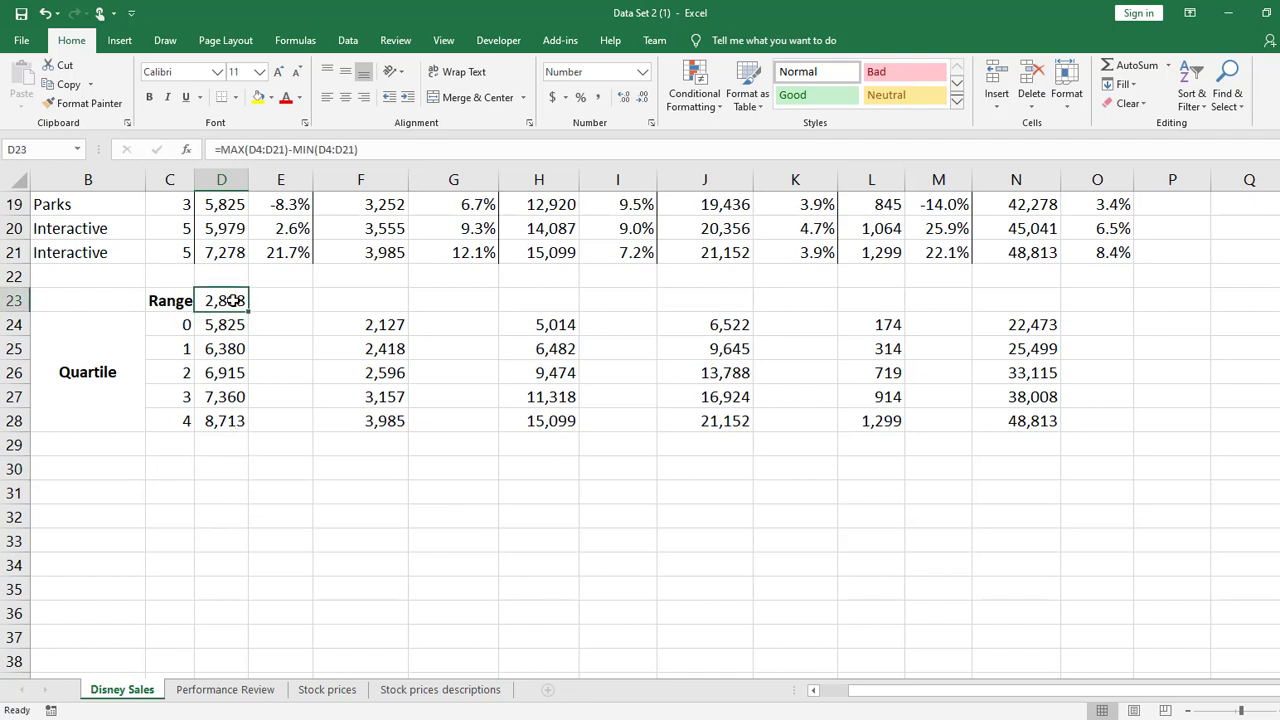
pyautogui.moveTo(244, 307)
pyautogui.mouseDown()
pyautogui.moveTo(1134, 316)
pyautogui.moveTo(1056, 310)
pyautogui.mouseUp()
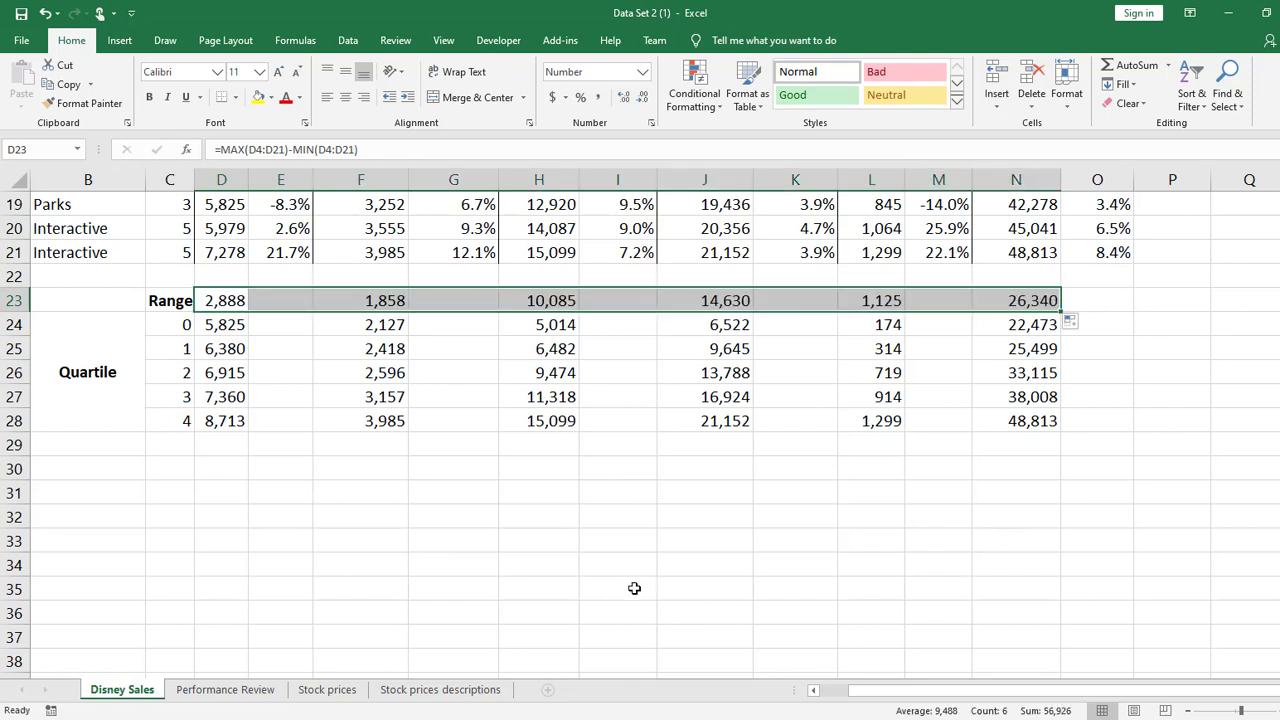
pyautogui.click(550, 581)
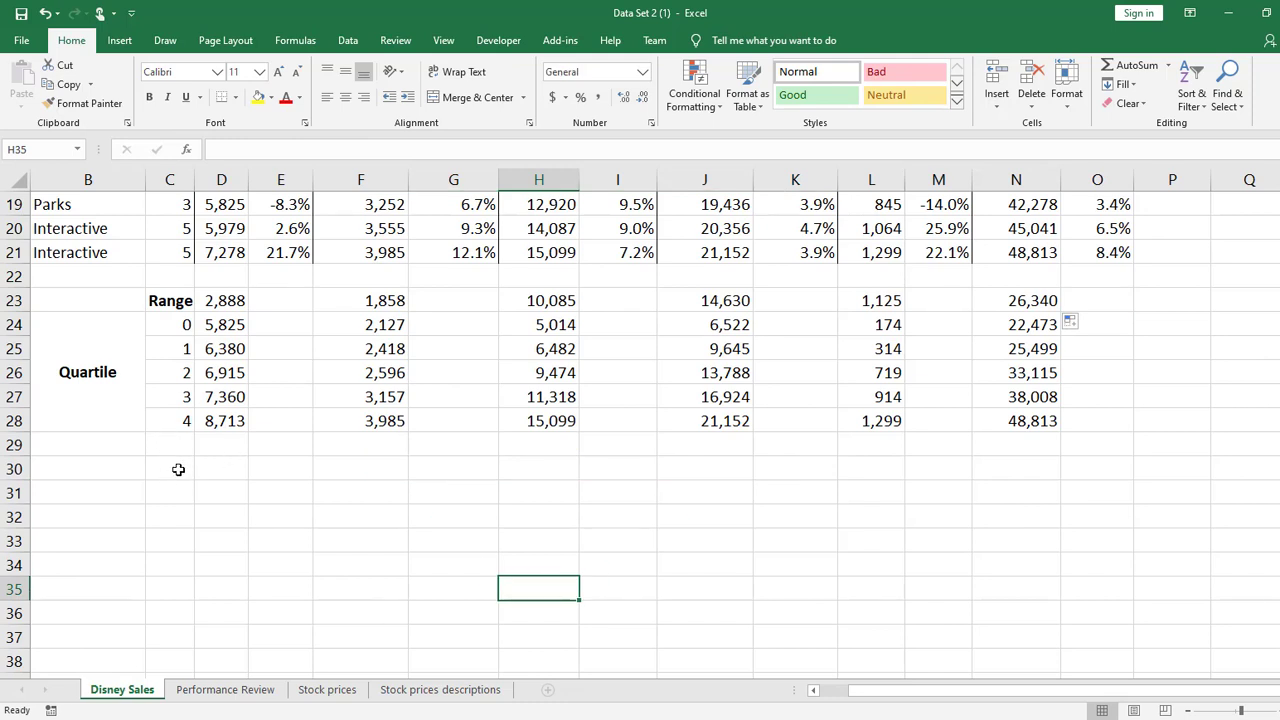
pyautogui.moveTo(120, 335); pyautogui.dragTo(182, 352)
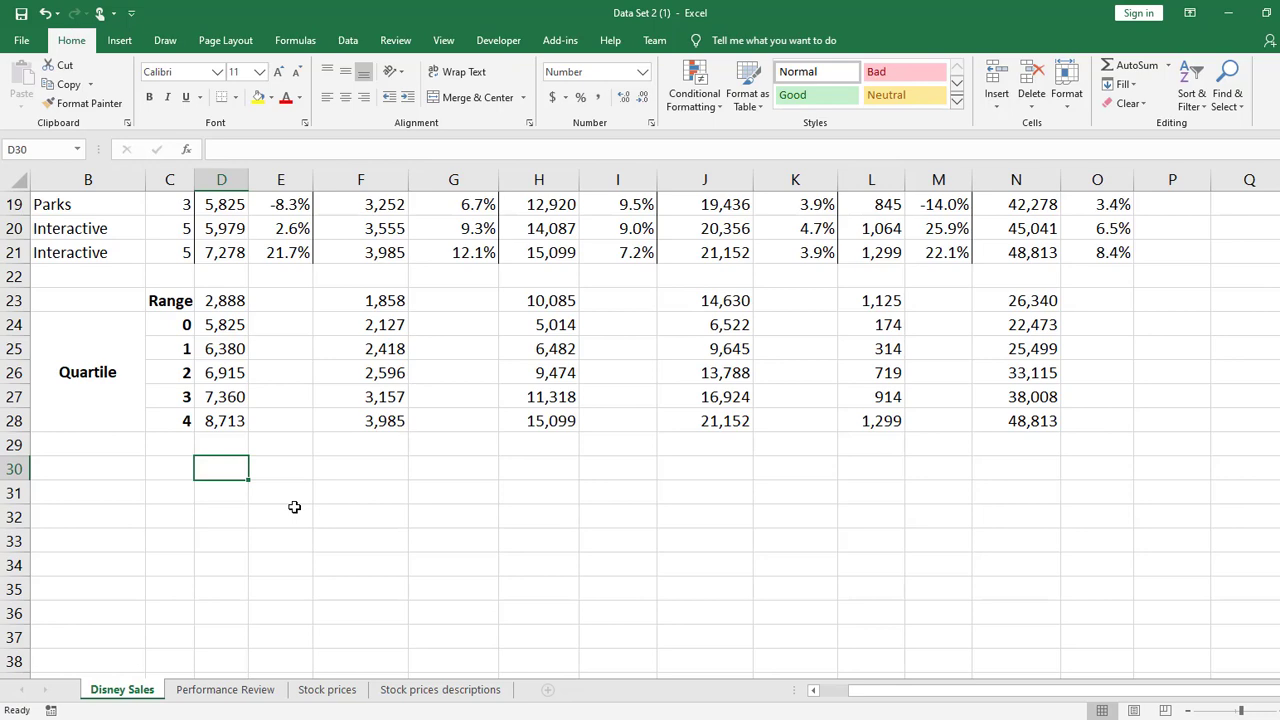
# Display the sheet's formulas instead of values and widen column D until its quartile formulas fit
pyautogui.hotkey('ctrl', '`')
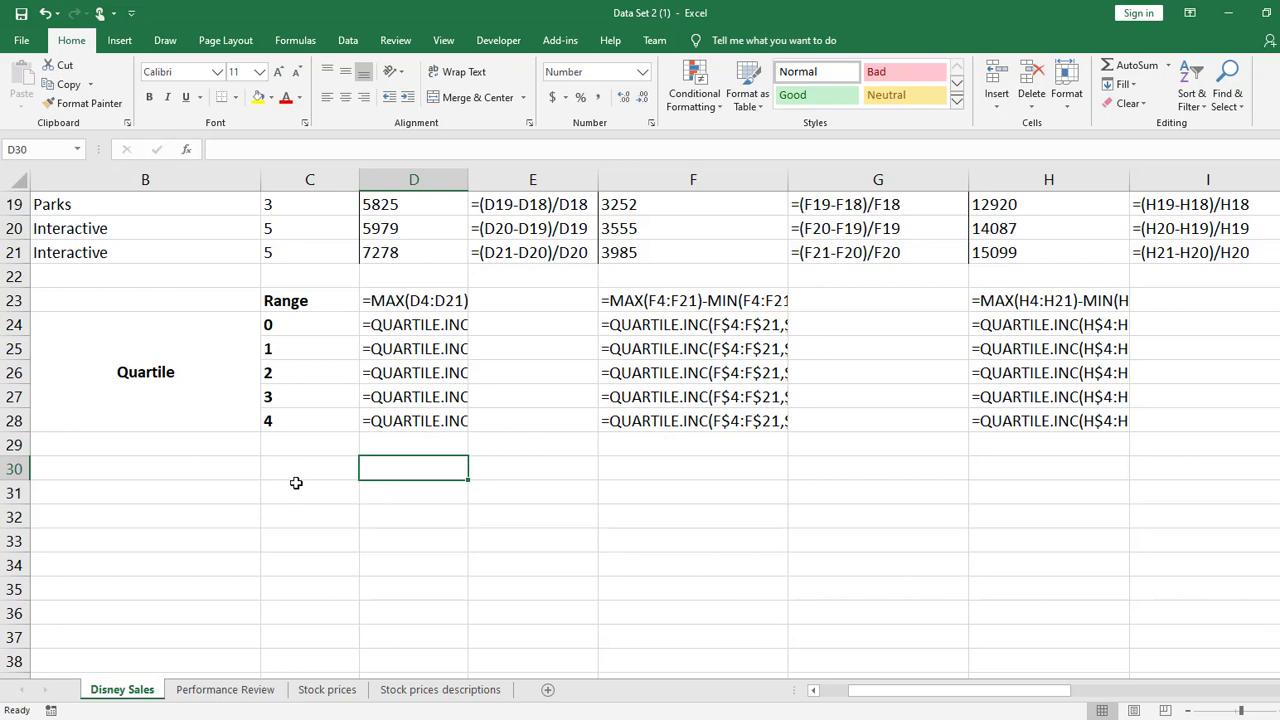
pyautogui.moveTo(467, 178); pyautogui.dragTo(608, 178)
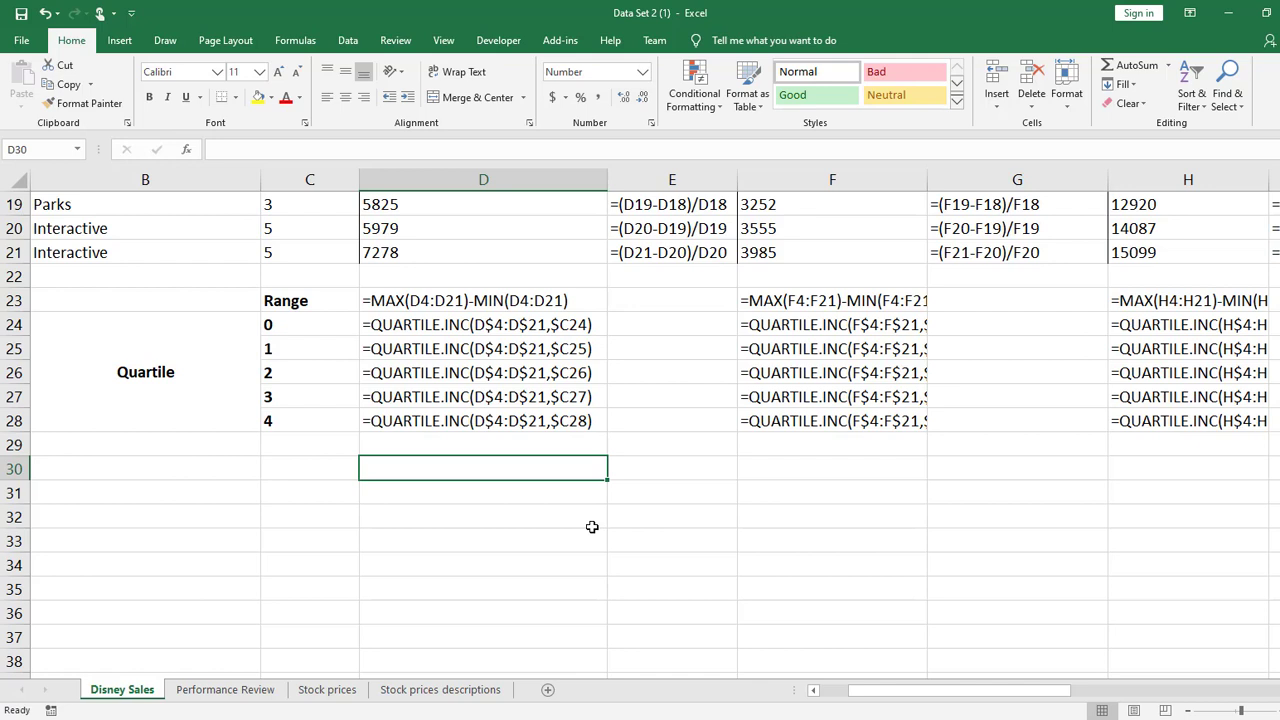
pyautogui.click(353, 476)
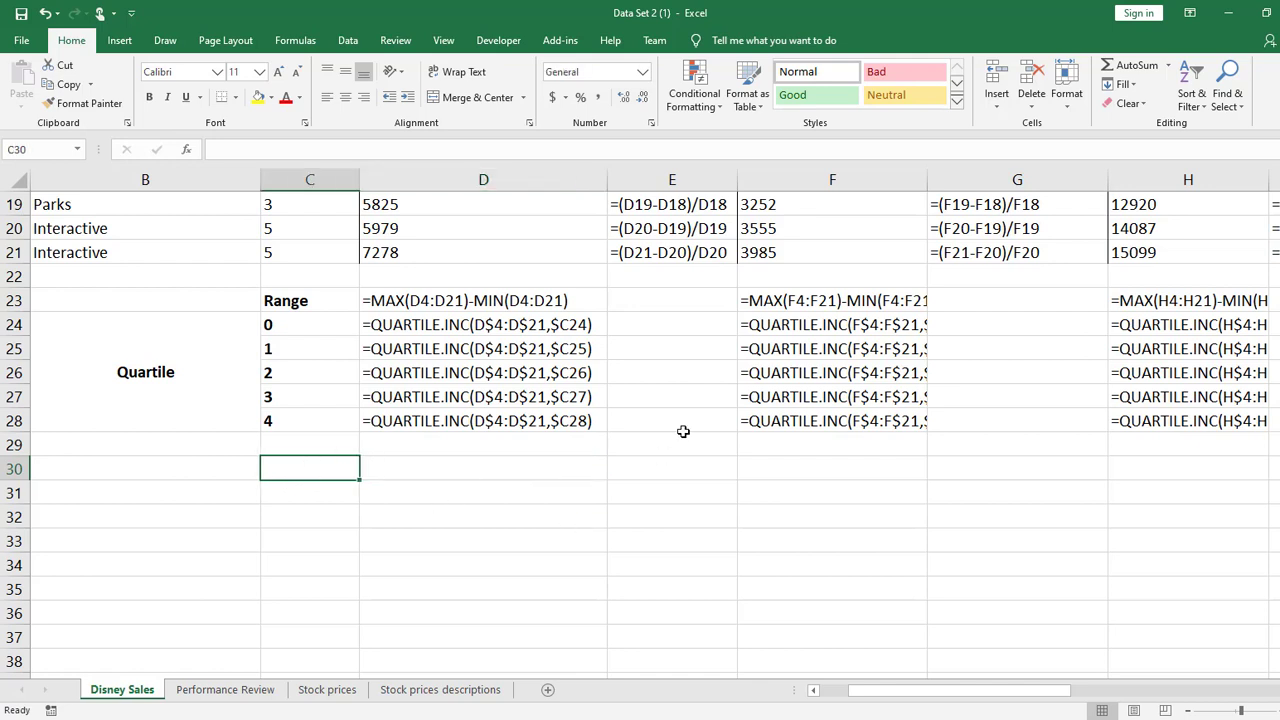
pyautogui.write('STD')
pyautogui.press('BackSpace')
pyautogui.press('BackSpace')
pyautogui.press('BackSpace')
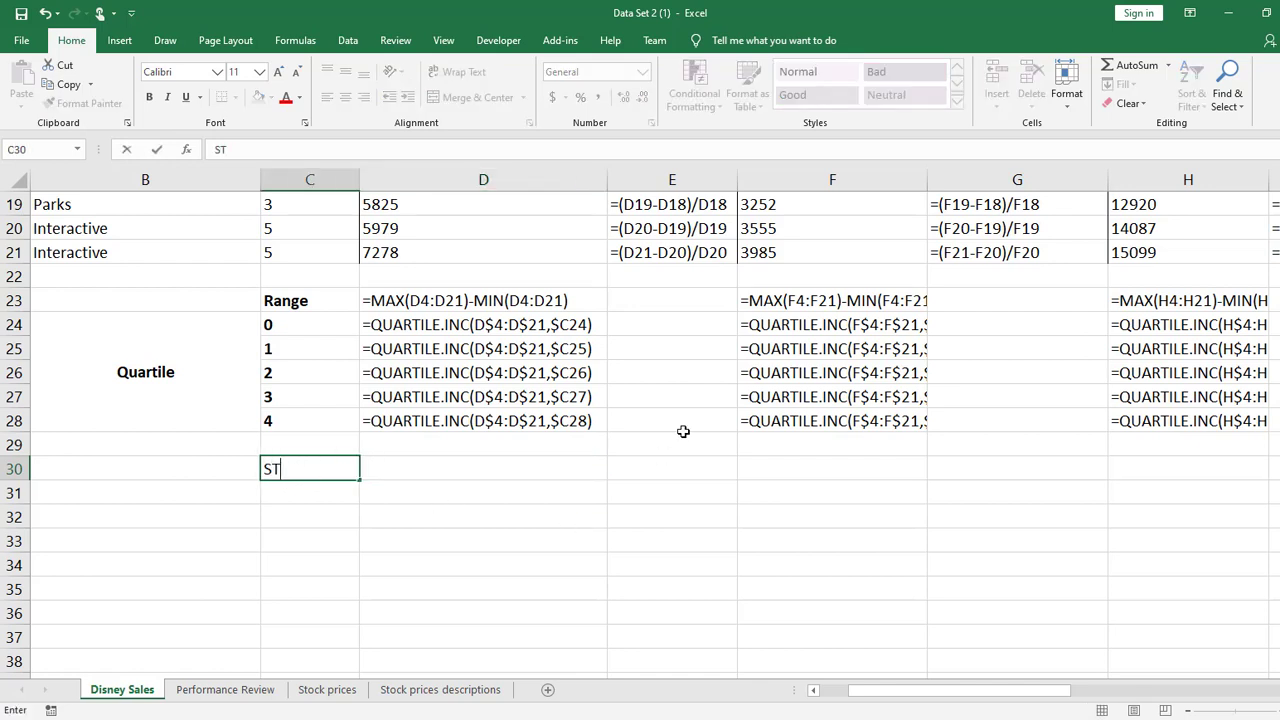
pyautogui.press('Return')
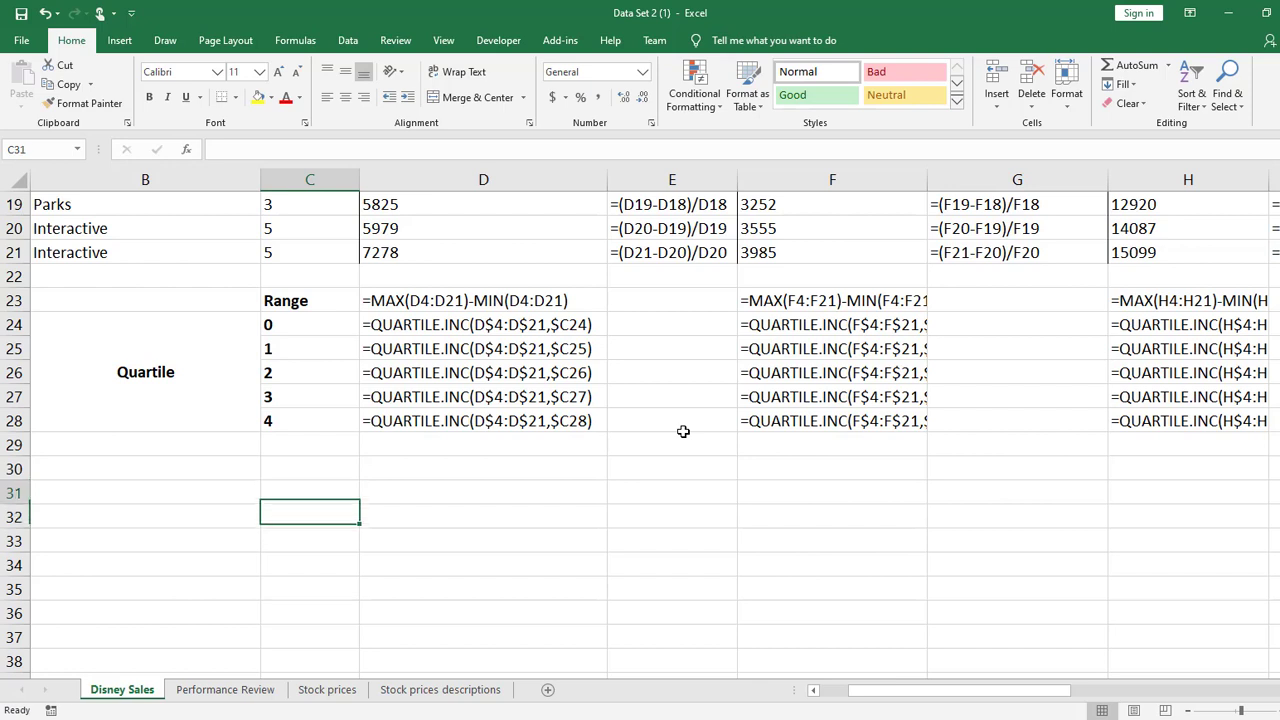
# Enter the label STD DEV in C29, directly below the quartile numbers
pyautogui.press('Up')
pyautogui.press('Up')
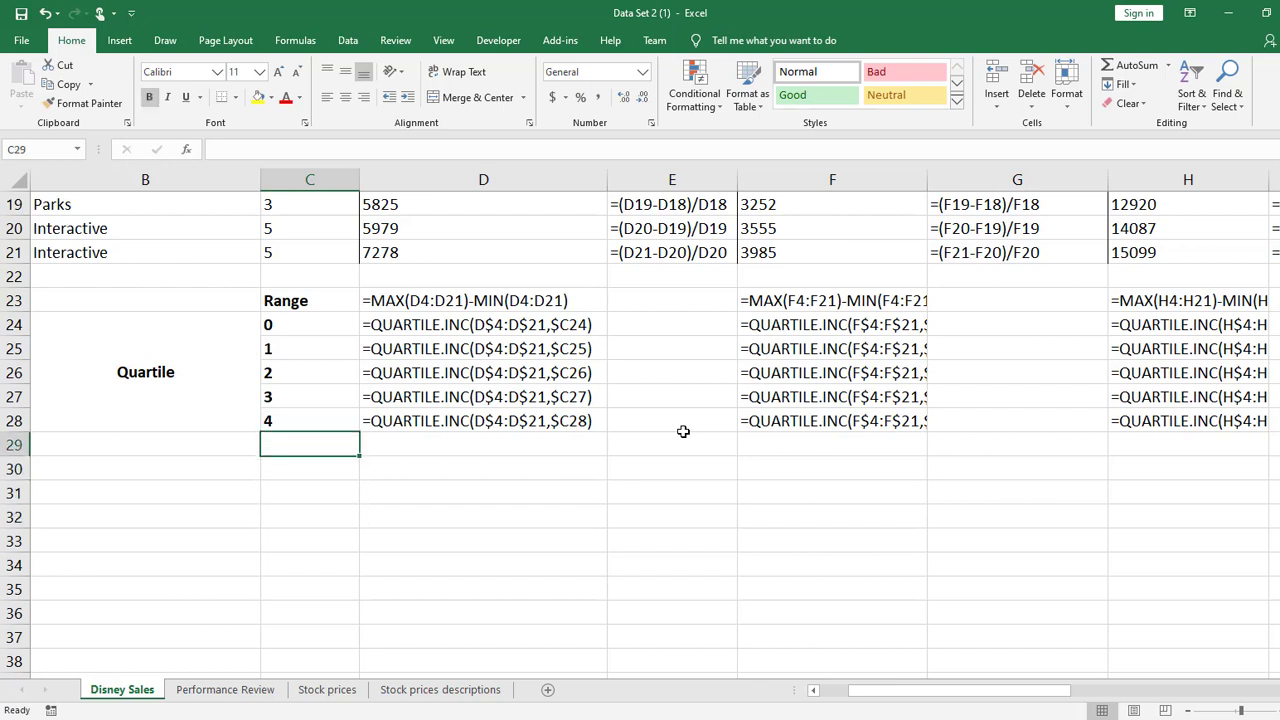
pyautogui.write('STDEV')
pyautogui.press('BackSpace')
pyautogui.press('BackSpace')
pyautogui.press('BackSpace')
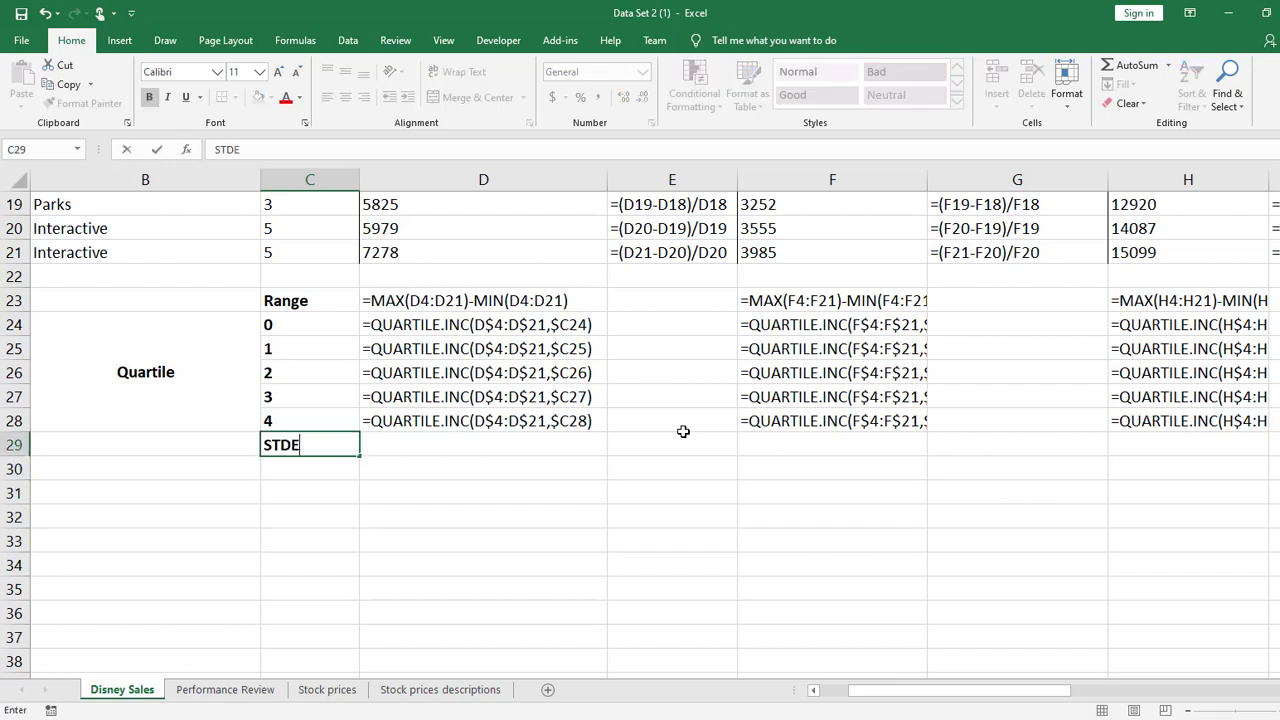
pyautogui.write('D DEV')
pyautogui.press('Tab')
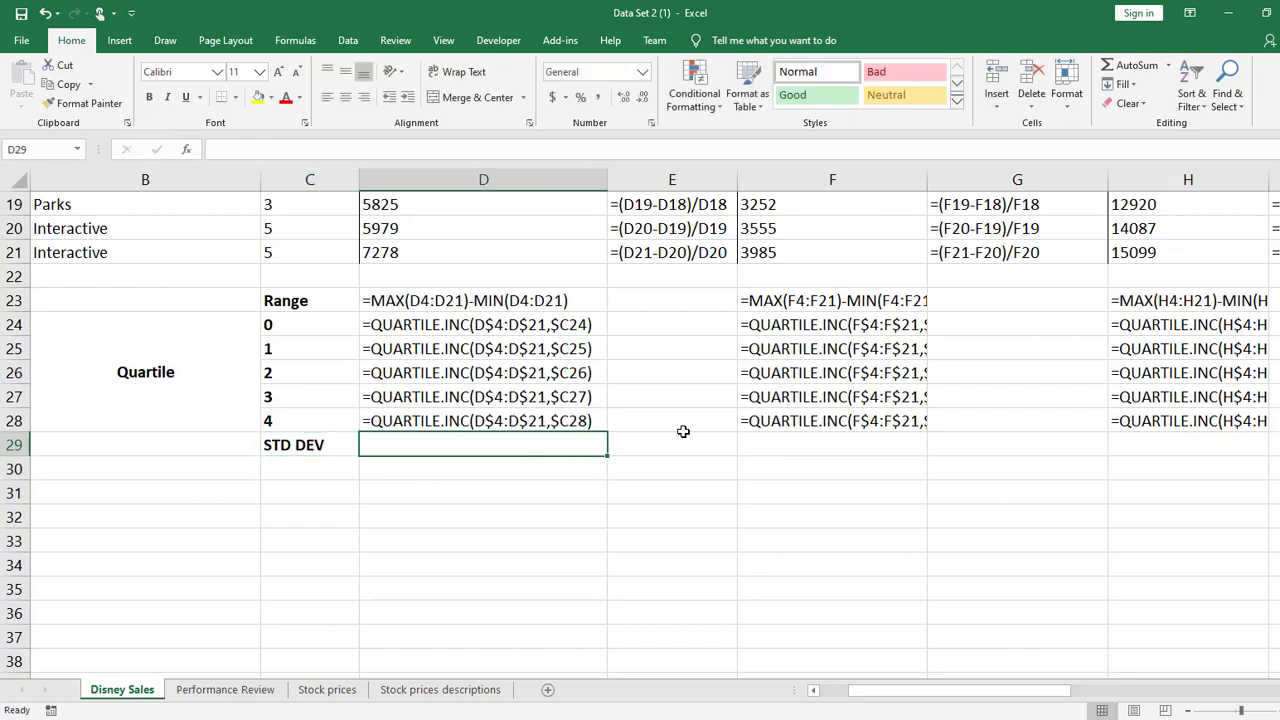
# Calculate the sample standard deviation of D4:D21 in D29 with the STDEV.S function
pyautogui.write('=')
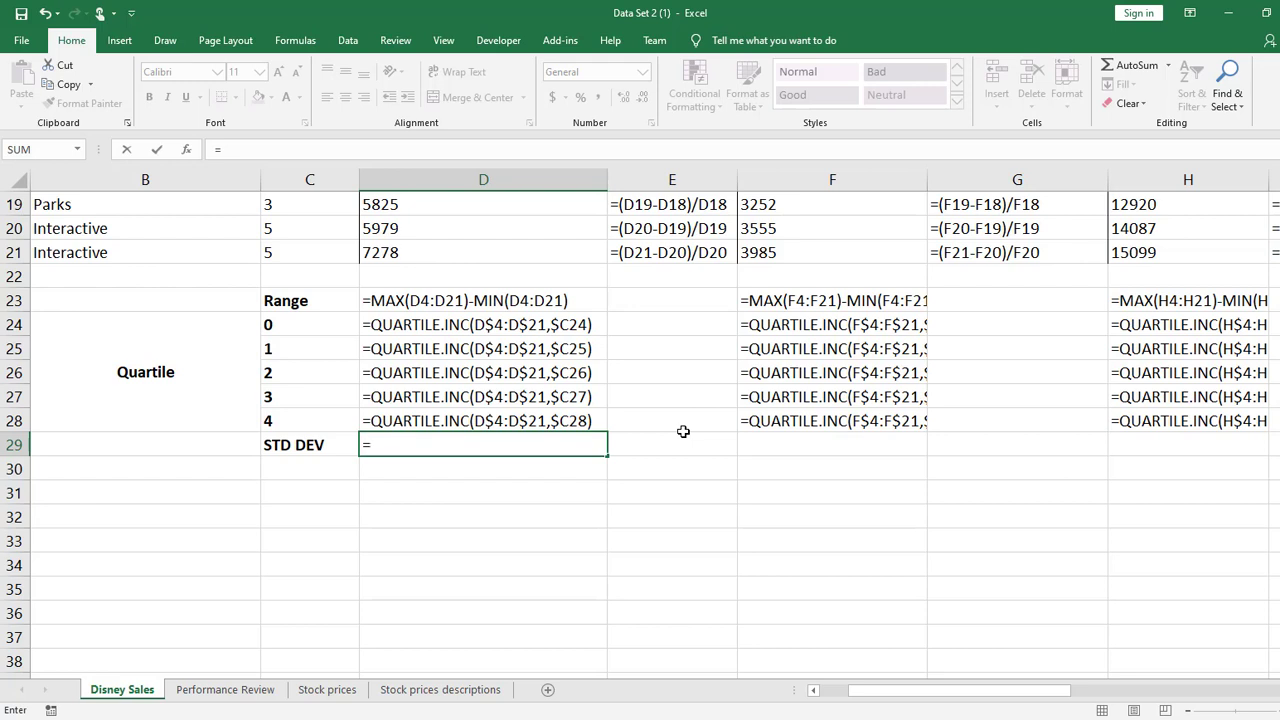
pyautogui.write('st')
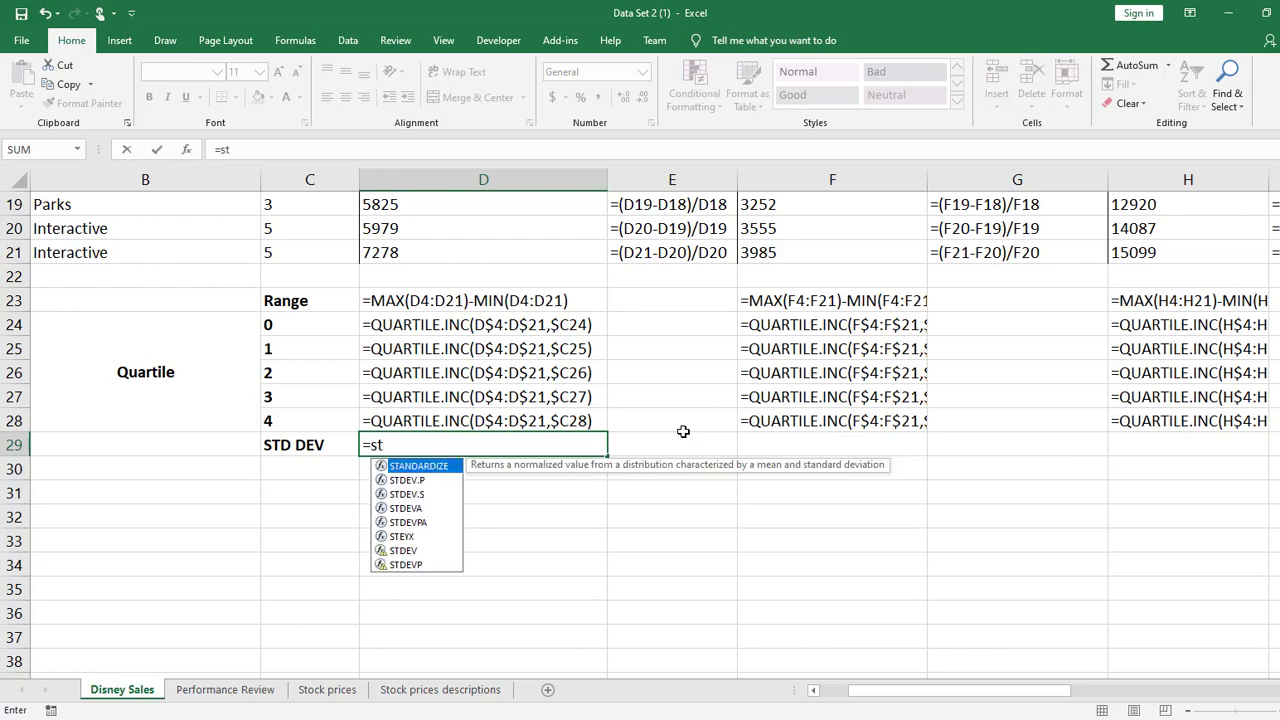
pyautogui.write('and')
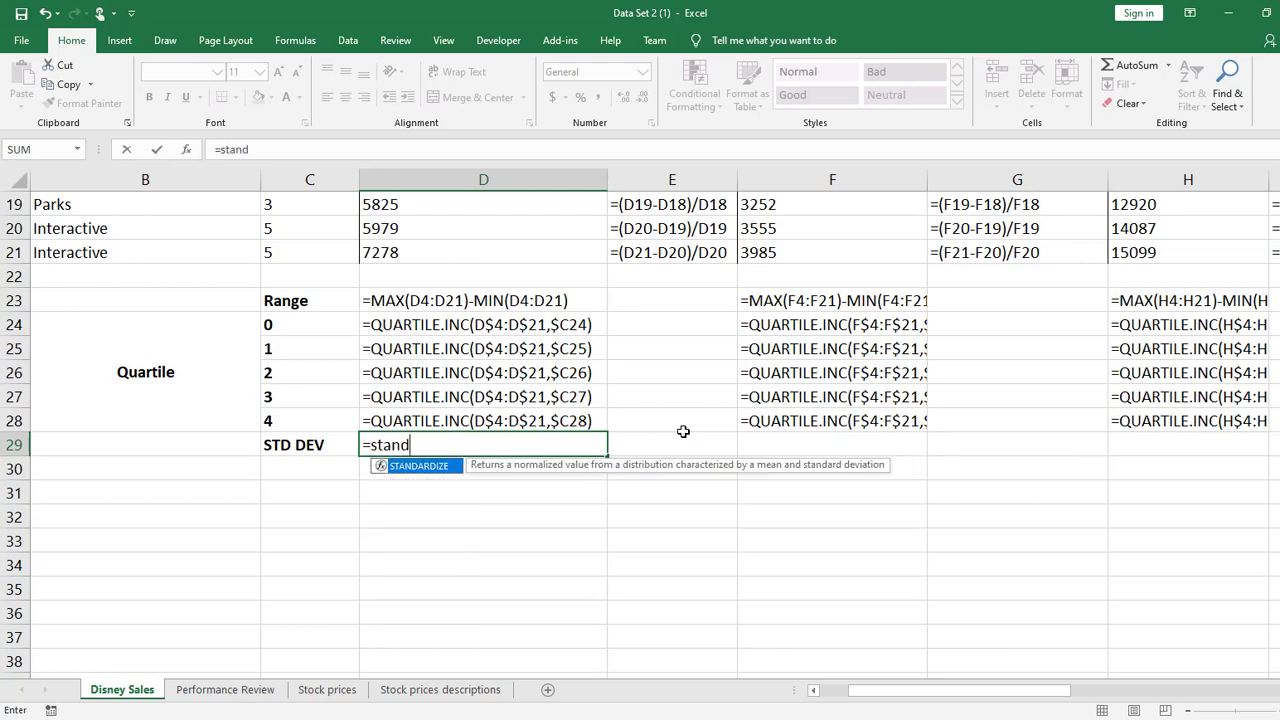
pyautogui.press('BackSpace')
pyautogui.press('BackSpace')
pyautogui.press('BackSpace')
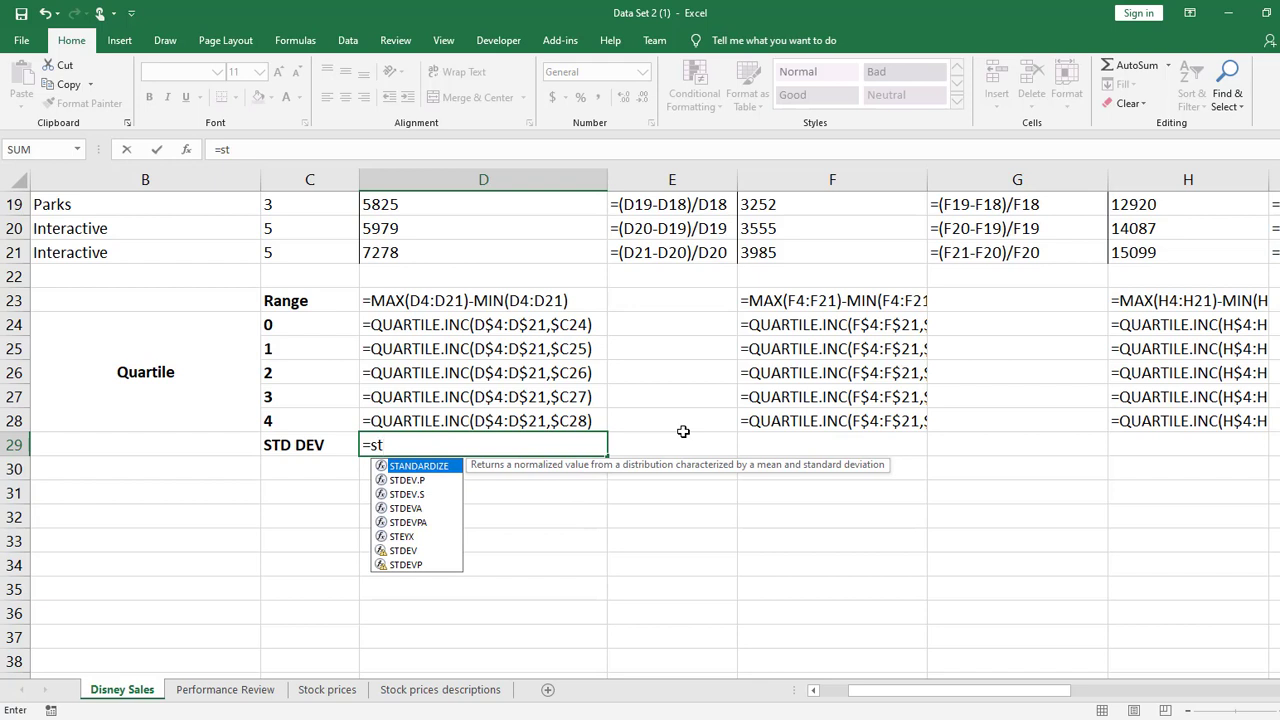
pyautogui.write('dev')
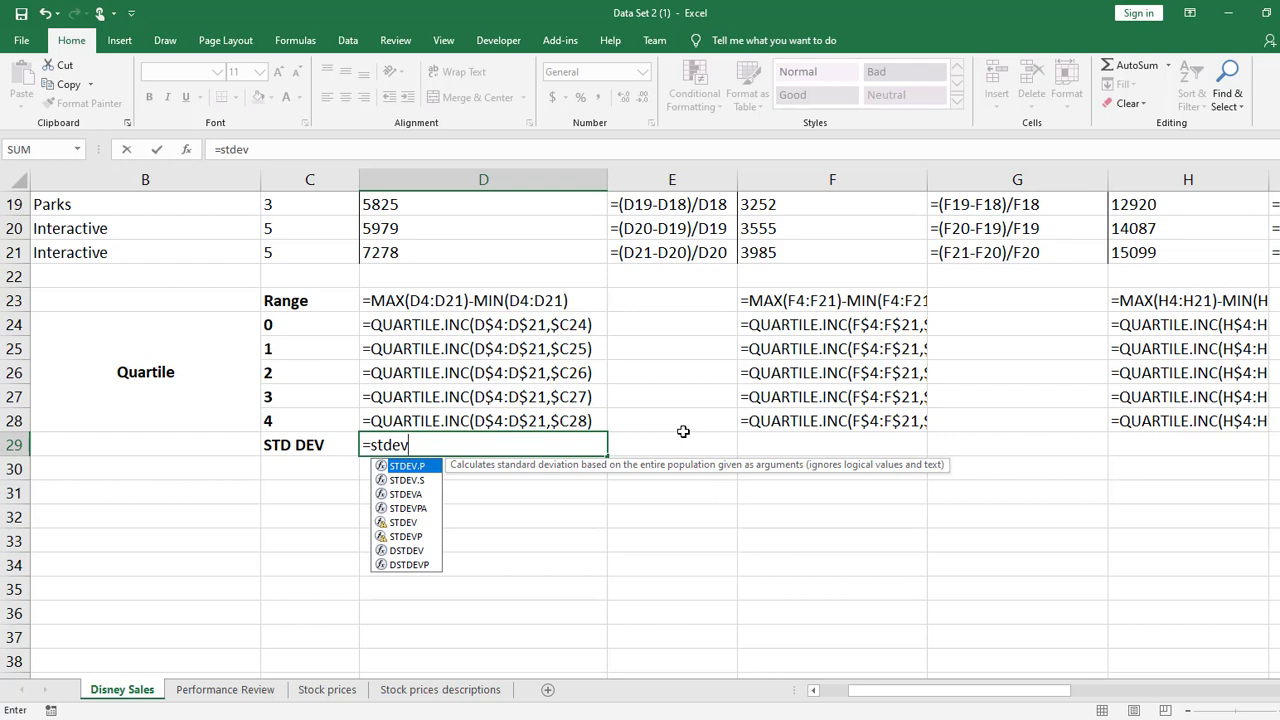
pyautogui.press('Down')
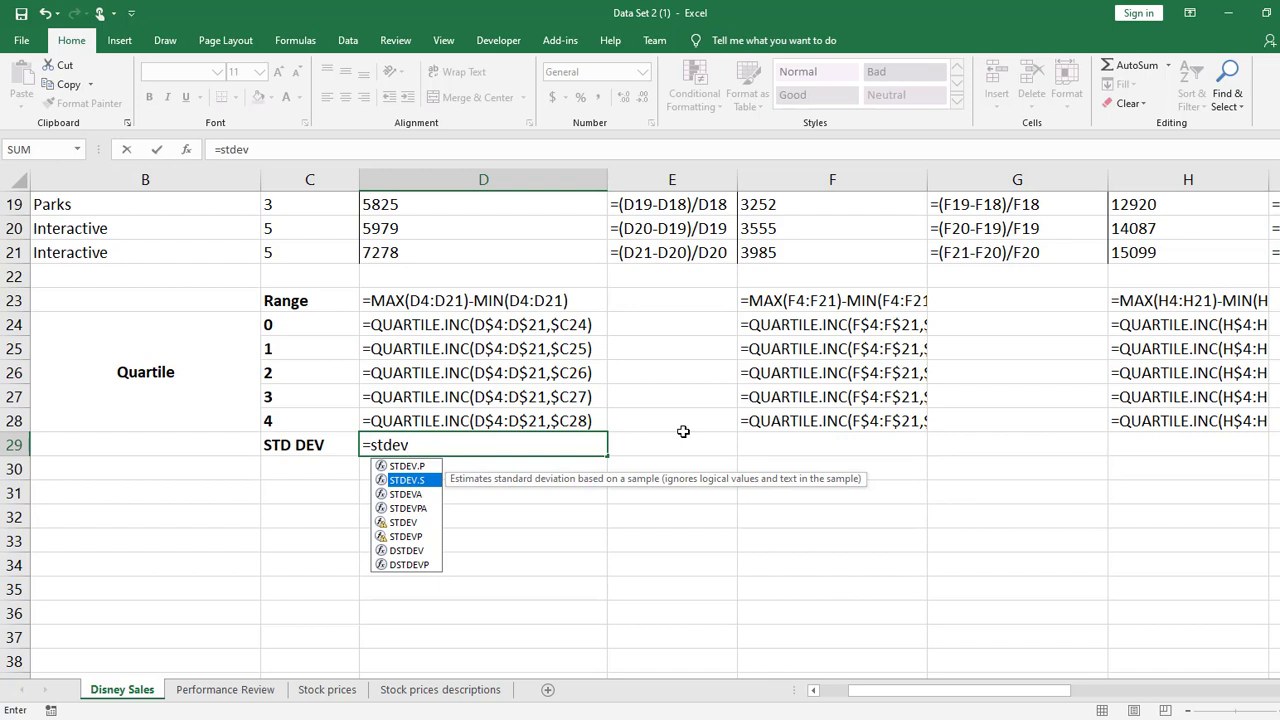
pyautogui.press('Up')
pyautogui.press('Down')
pyautogui.press('Up')
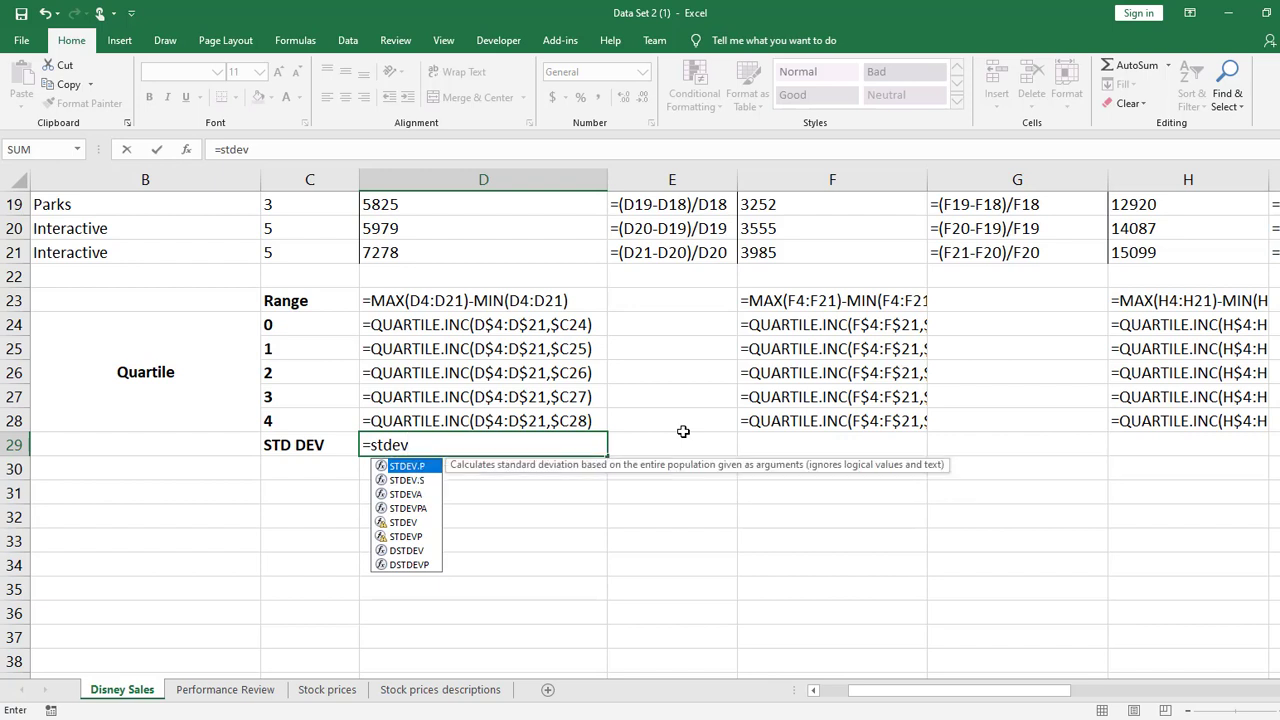
pyautogui.press('Down')
pyautogui.press('Tab')
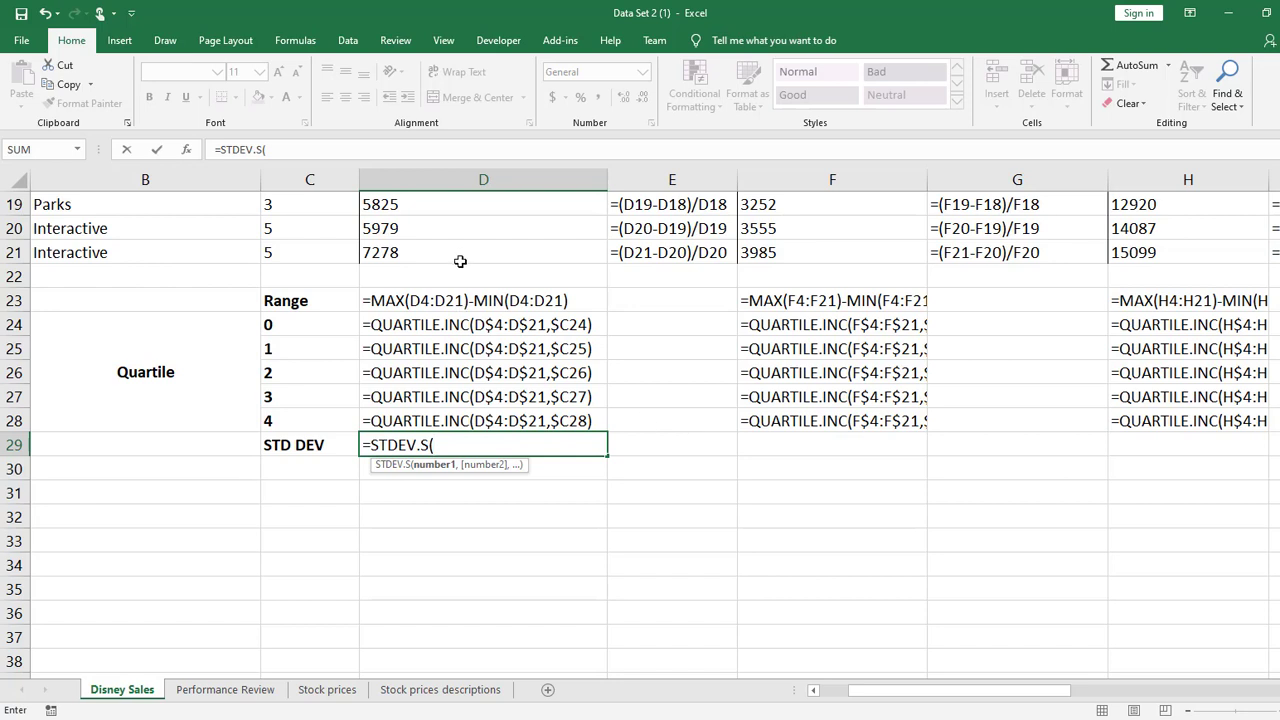
pyautogui.moveTo(460, 256); pyautogui.dragTo(443, 286)
pyautogui.scroll(-5, 400, 431)
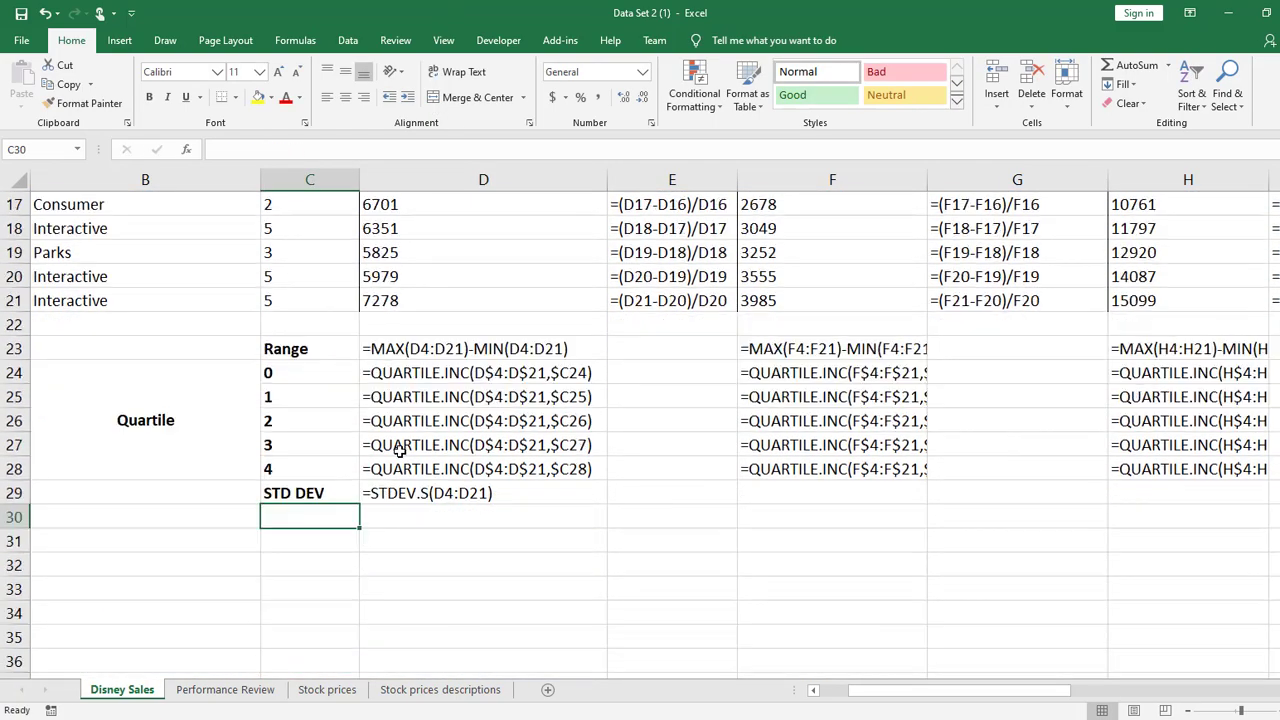
pyautogui.hotkey('ctrl', 'Return')
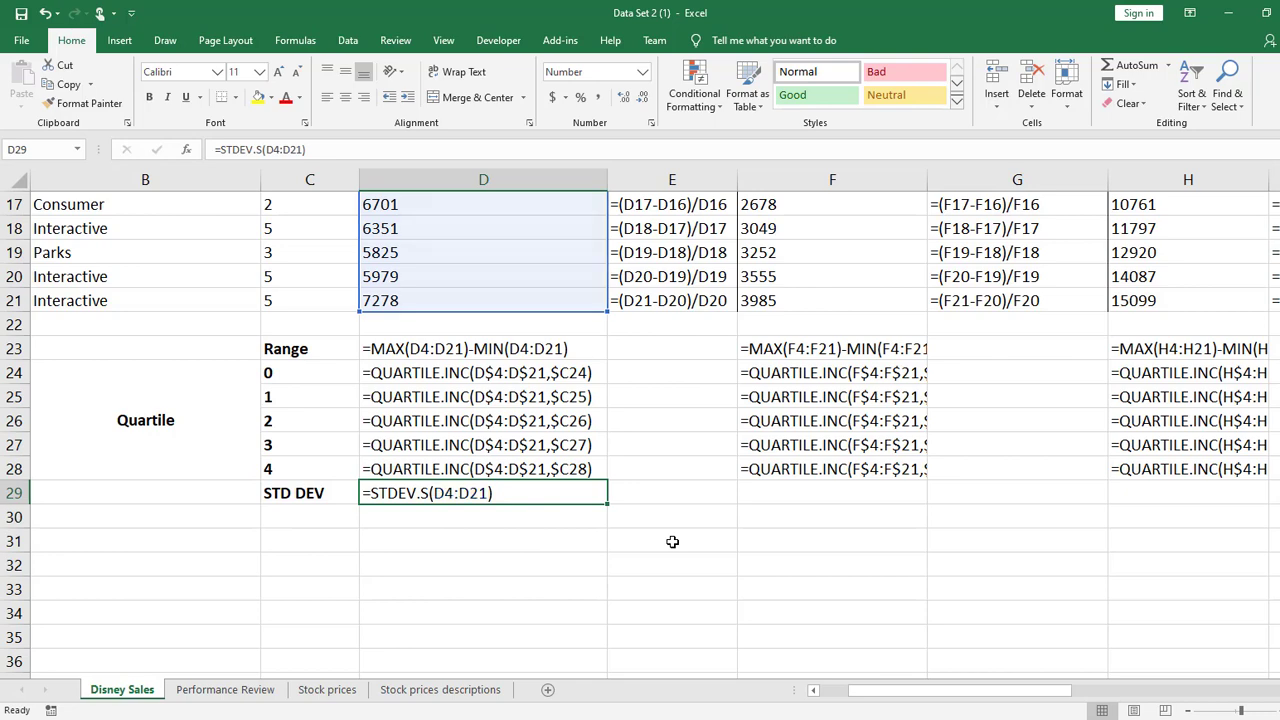
# Switch the sheet back to showing values, narrow column D slightly and fit column C to its longest label
pyautogui.hotkey('ctrl', '`')
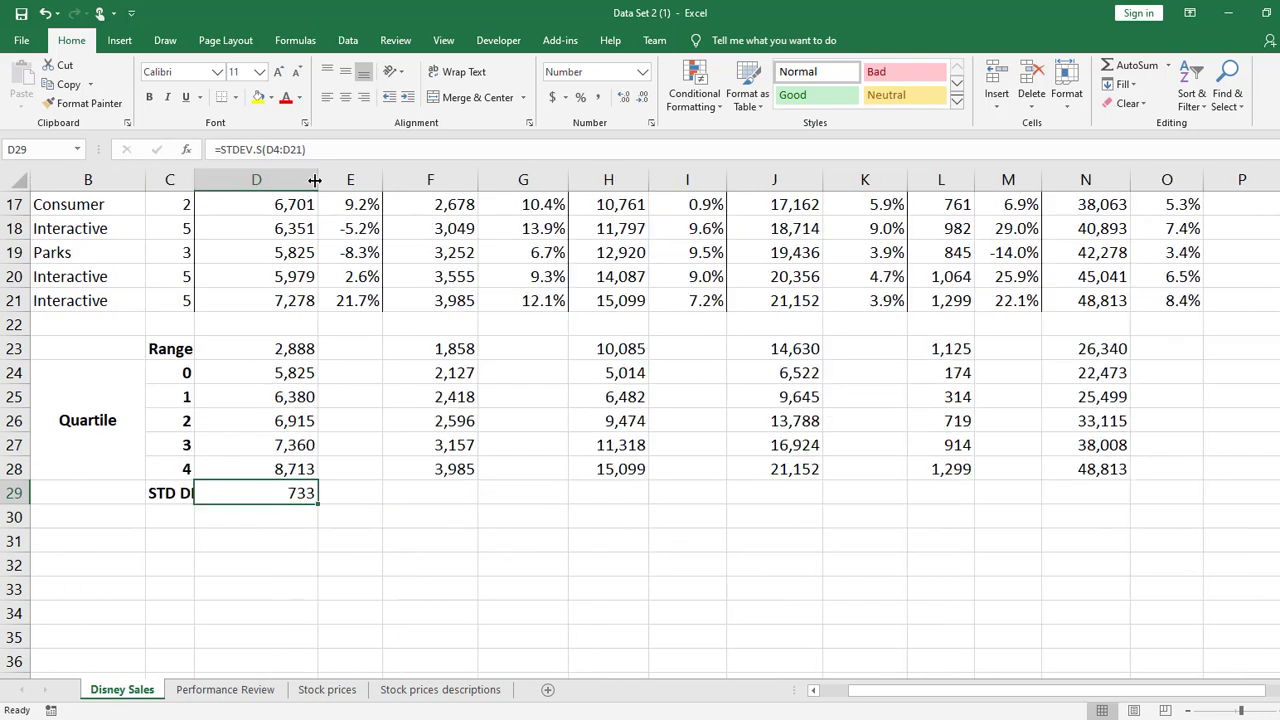
pyautogui.moveTo(318, 179); pyautogui.dragTo(304, 179)
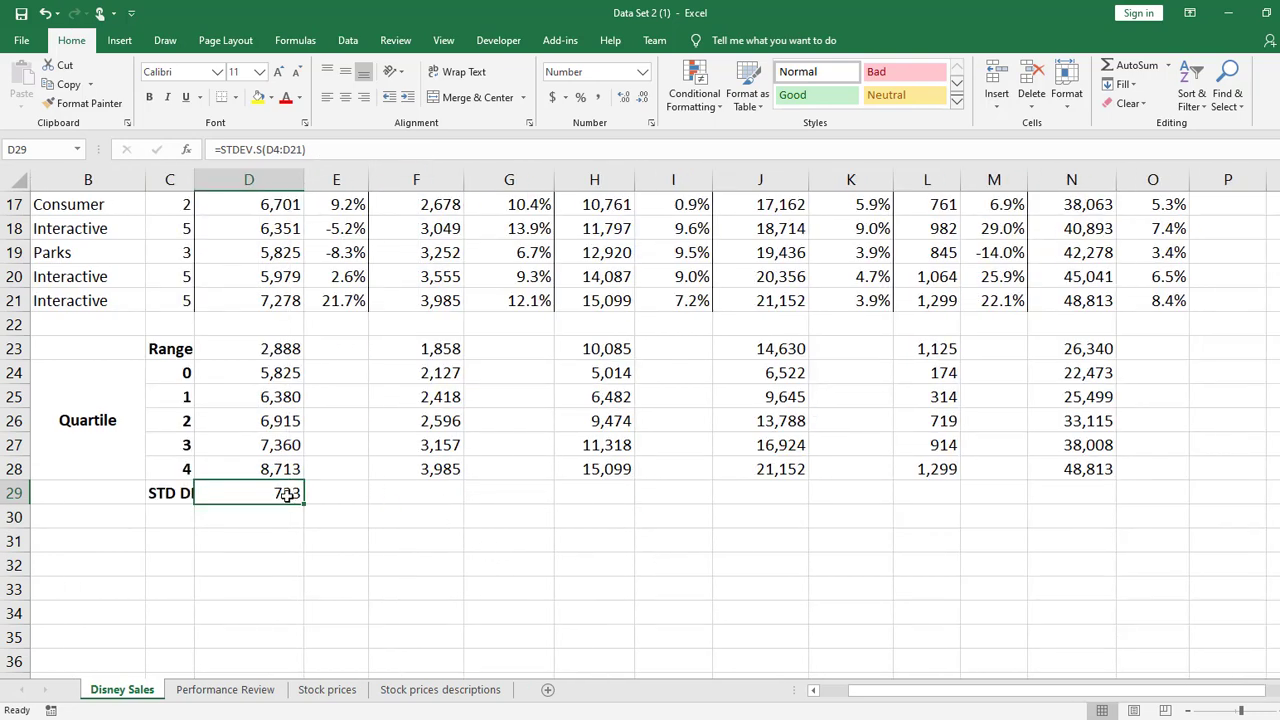
pyautogui.doubleClick(195, 179)
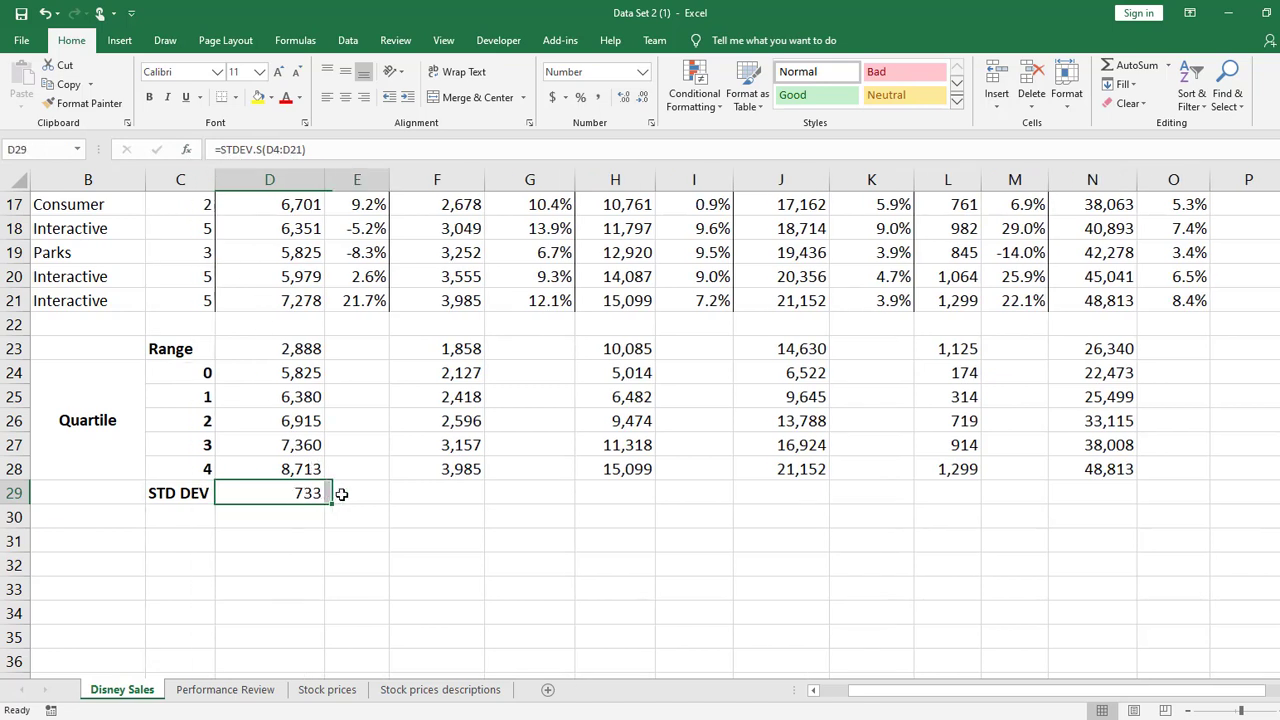
# Fill the D29 standard deviation formula across row 29 to the Total sales column N, leaving the growth columns blank
pyautogui.moveTo(325, 504); pyautogui.dragTo(1130, 505)
pyautogui.click(625, 620)
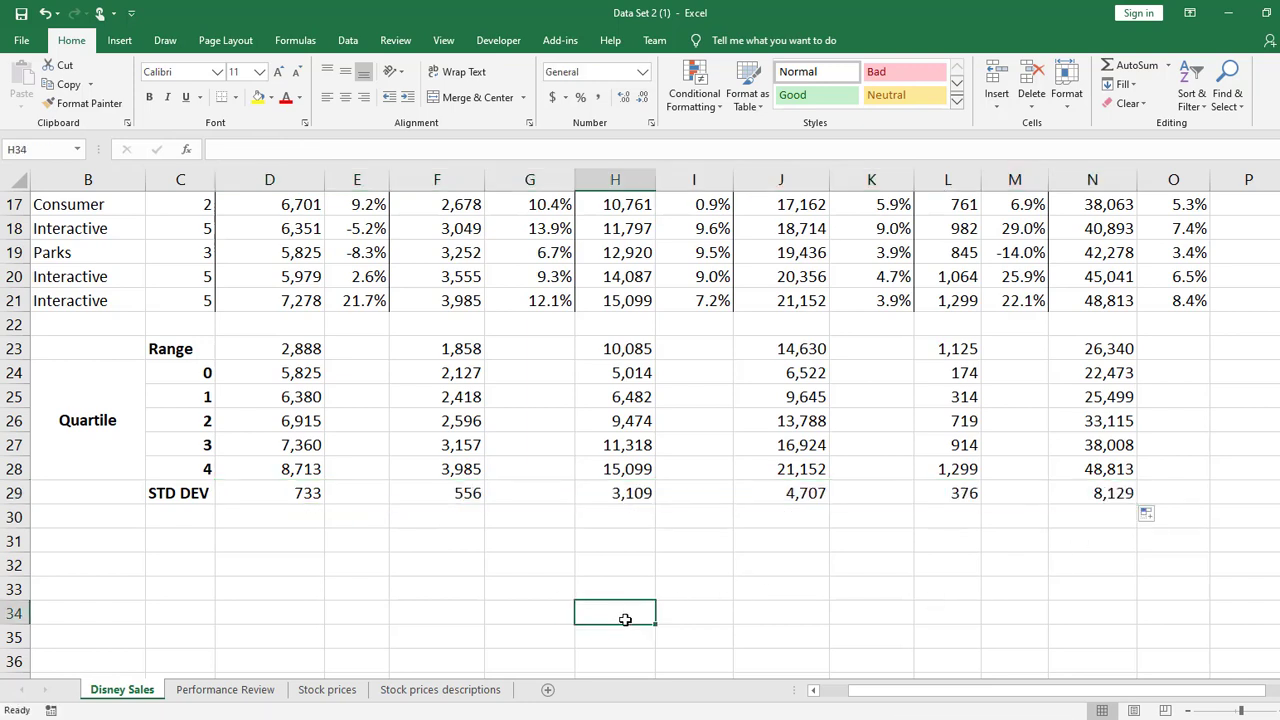
# Extend the standard deviation to E29 as a percentage with one decimal and fill D29:E29 across to O29
pyautogui.click(295, 497)
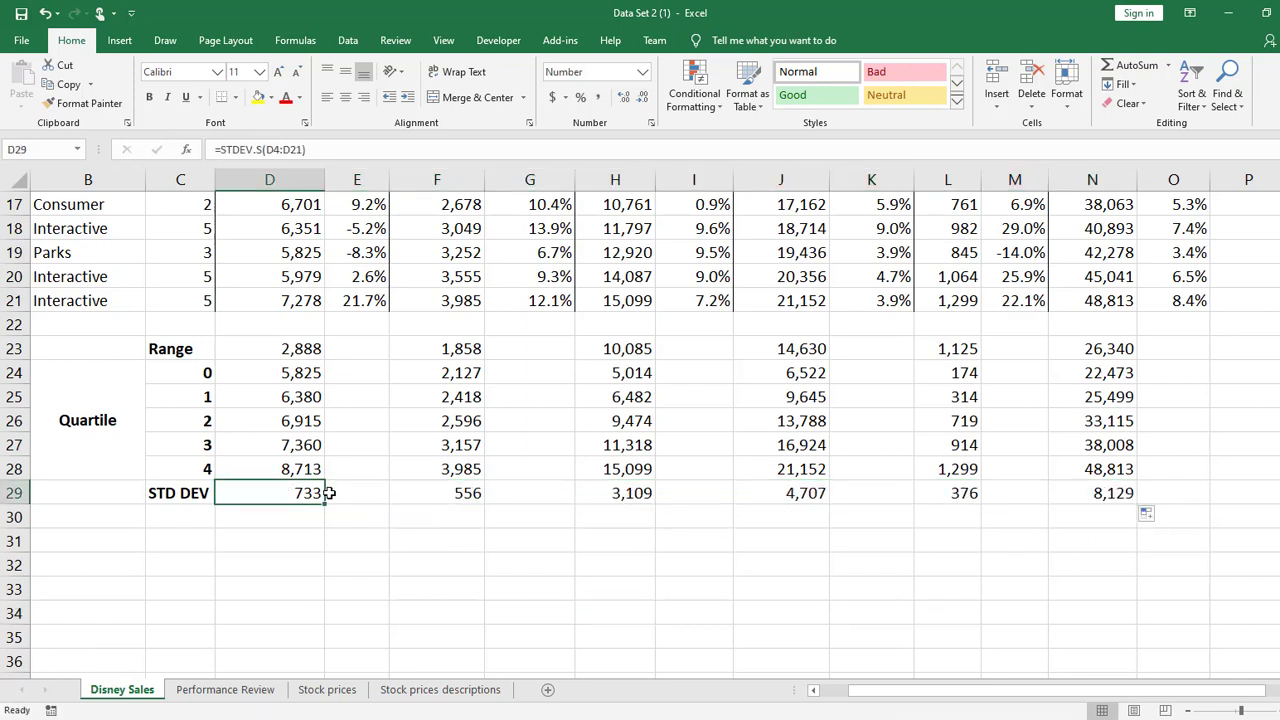
pyautogui.moveTo(322, 503); pyautogui.dragTo(378, 503)
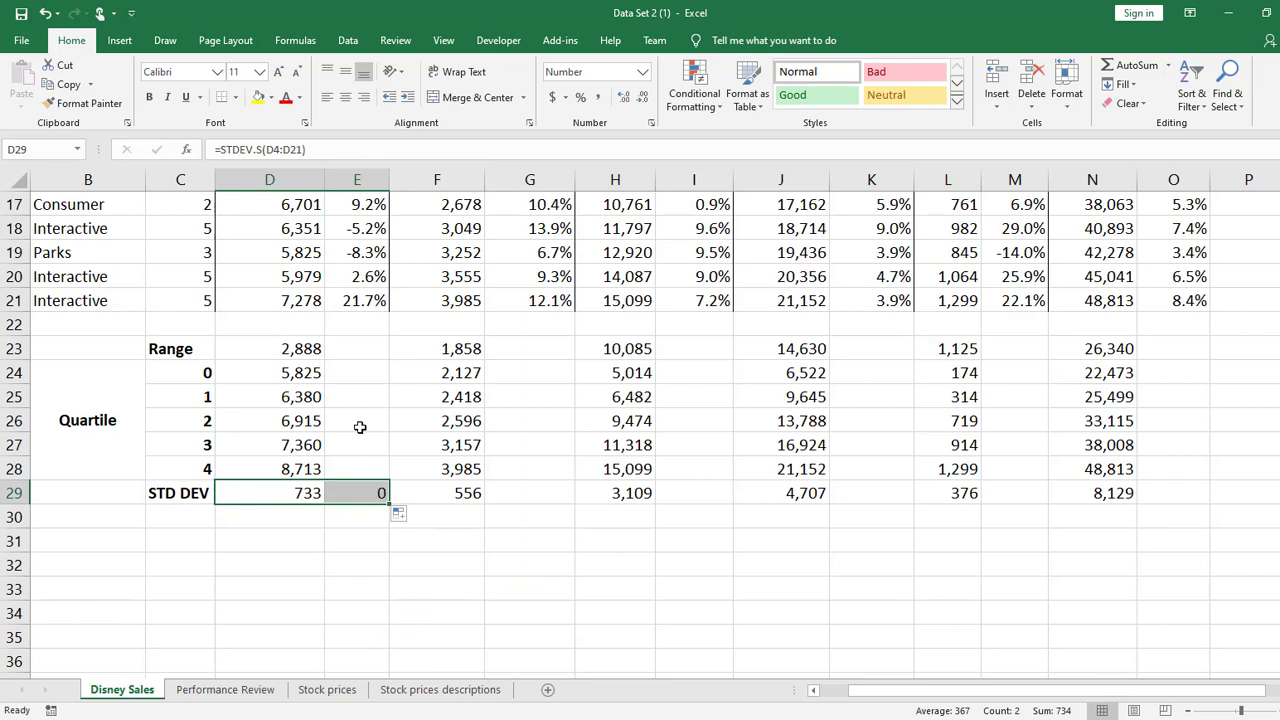
pyautogui.click(380, 493)
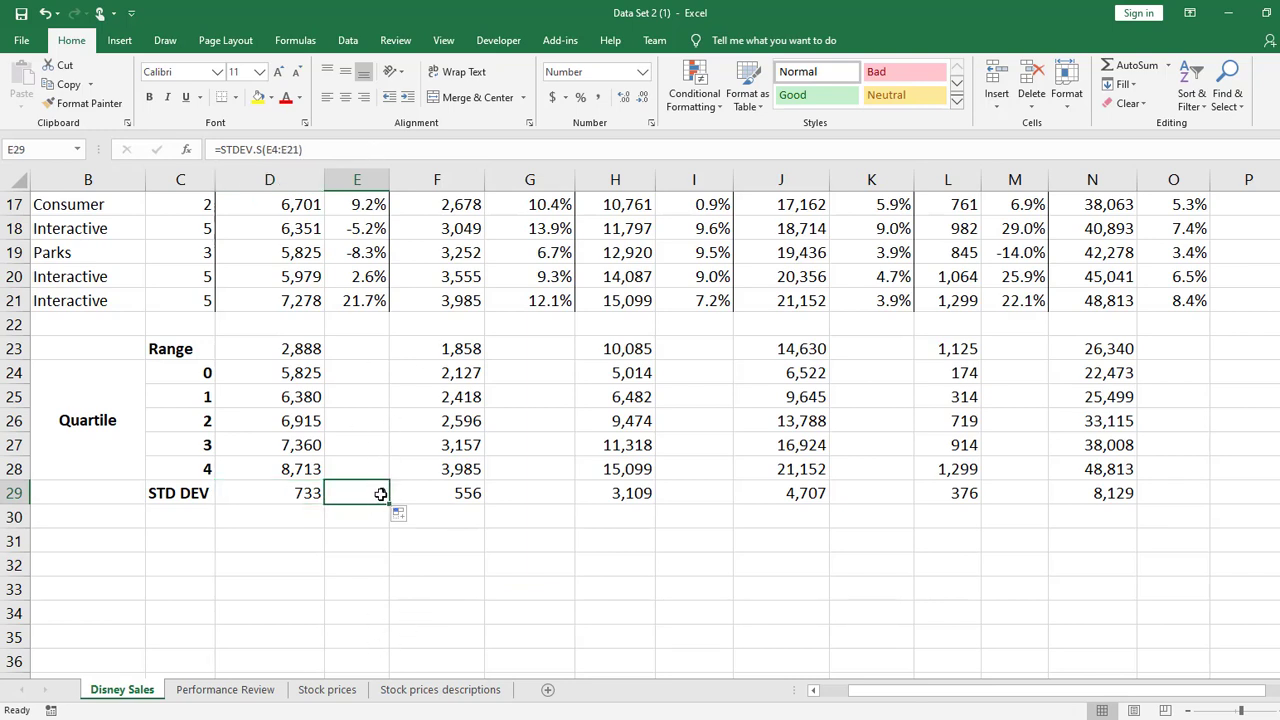
pyautogui.click(580, 97)
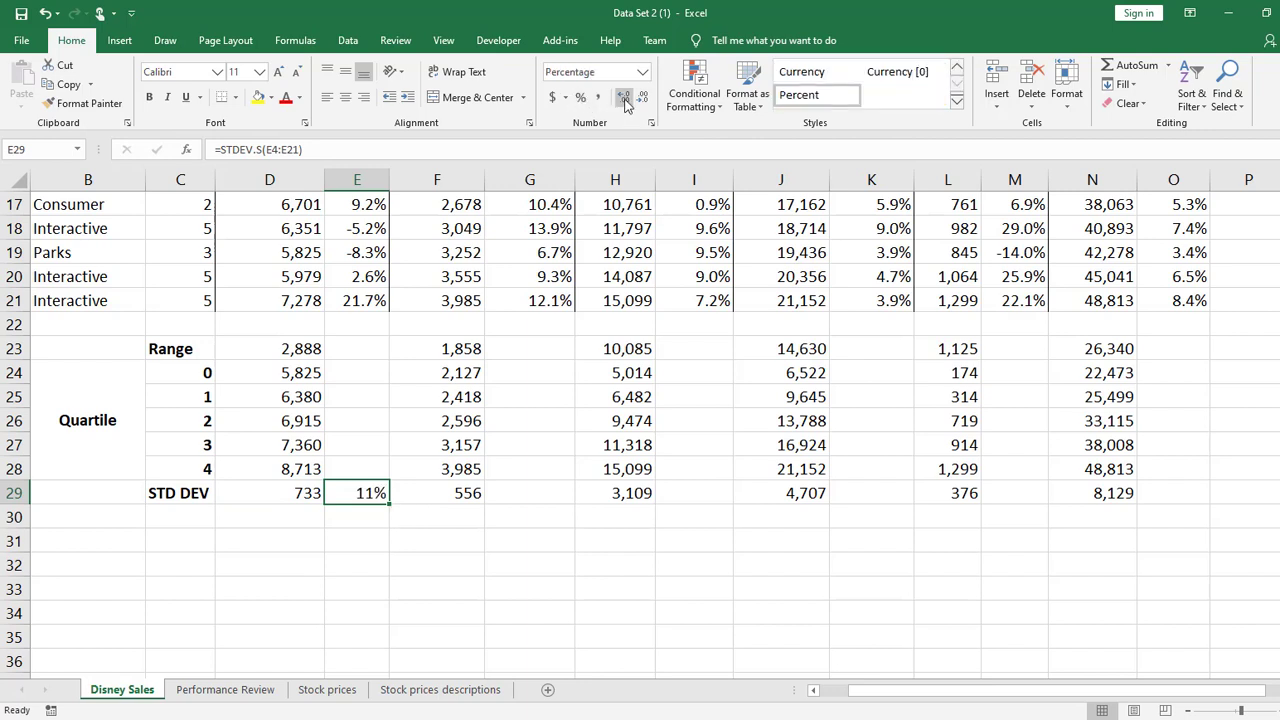
pyautogui.click(624, 98)
pyautogui.click(392, 531)
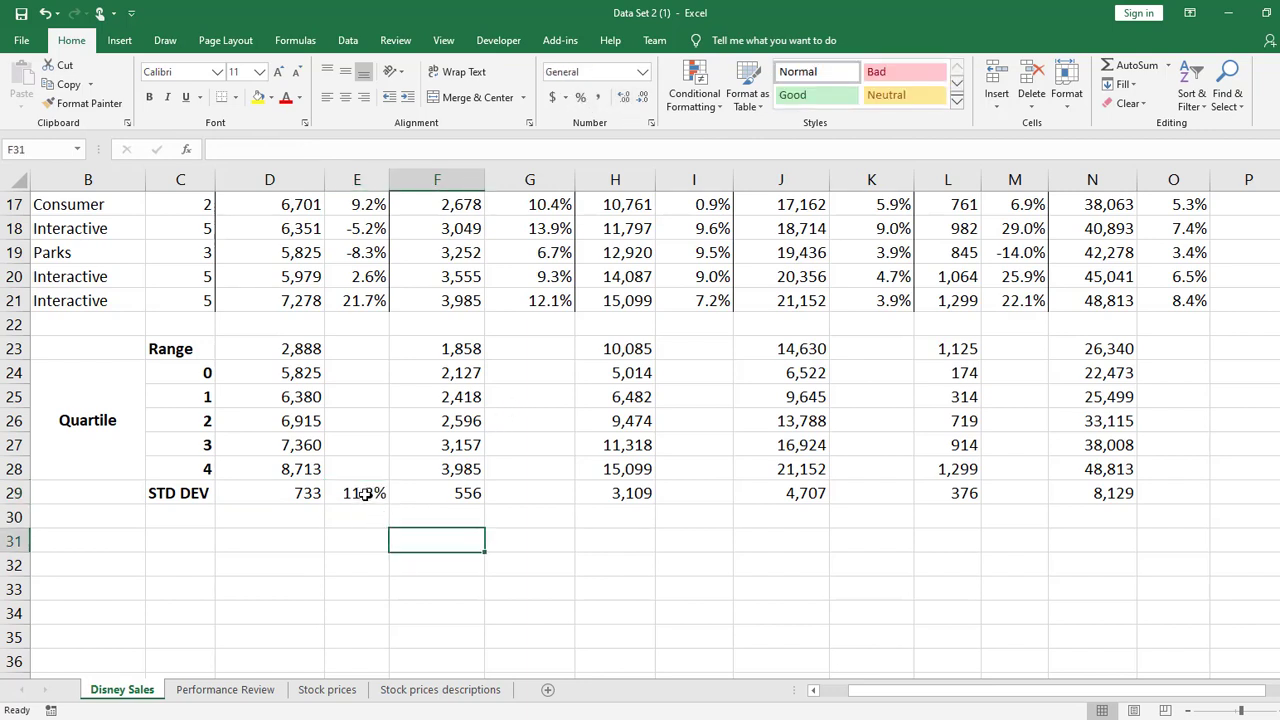
pyautogui.click(363, 493)
pyautogui.moveTo(318, 493); pyautogui.dragTo(1185, 492)
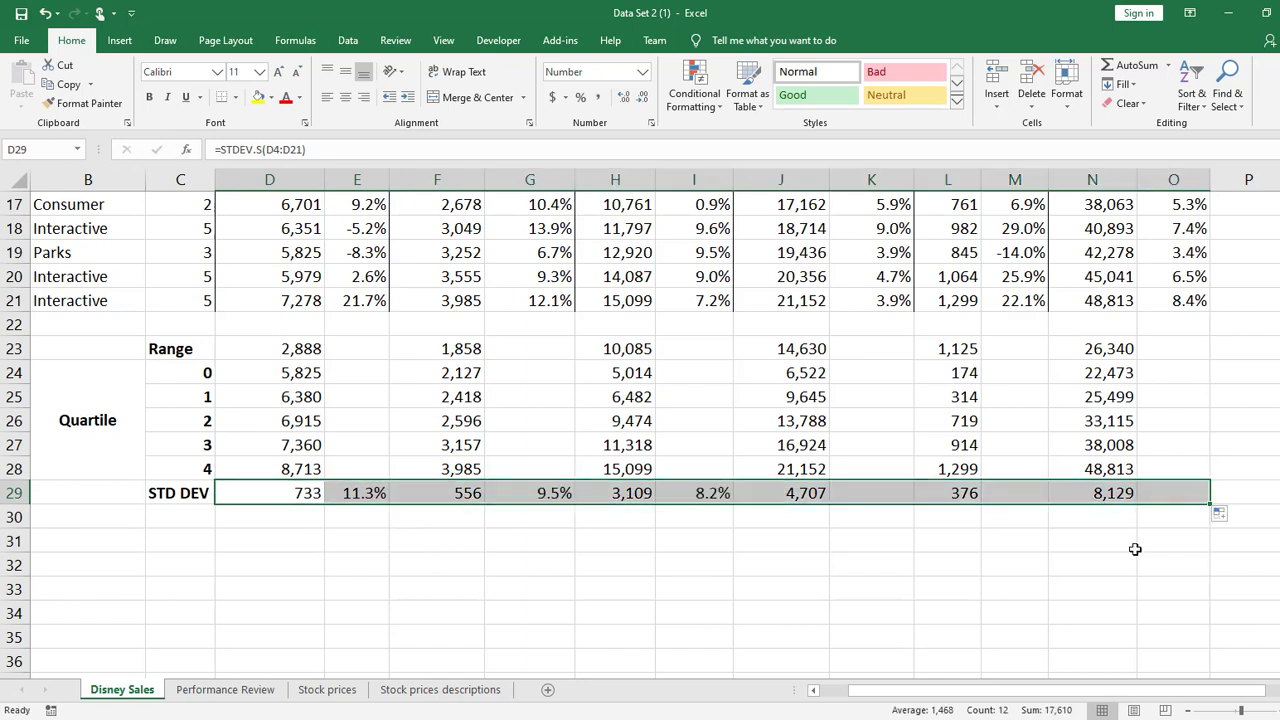
# Clear the growth standard deviation in E29 and refill D29:E29 across to O29 so only the sales columns are calculated
pyautogui.click(373, 492)
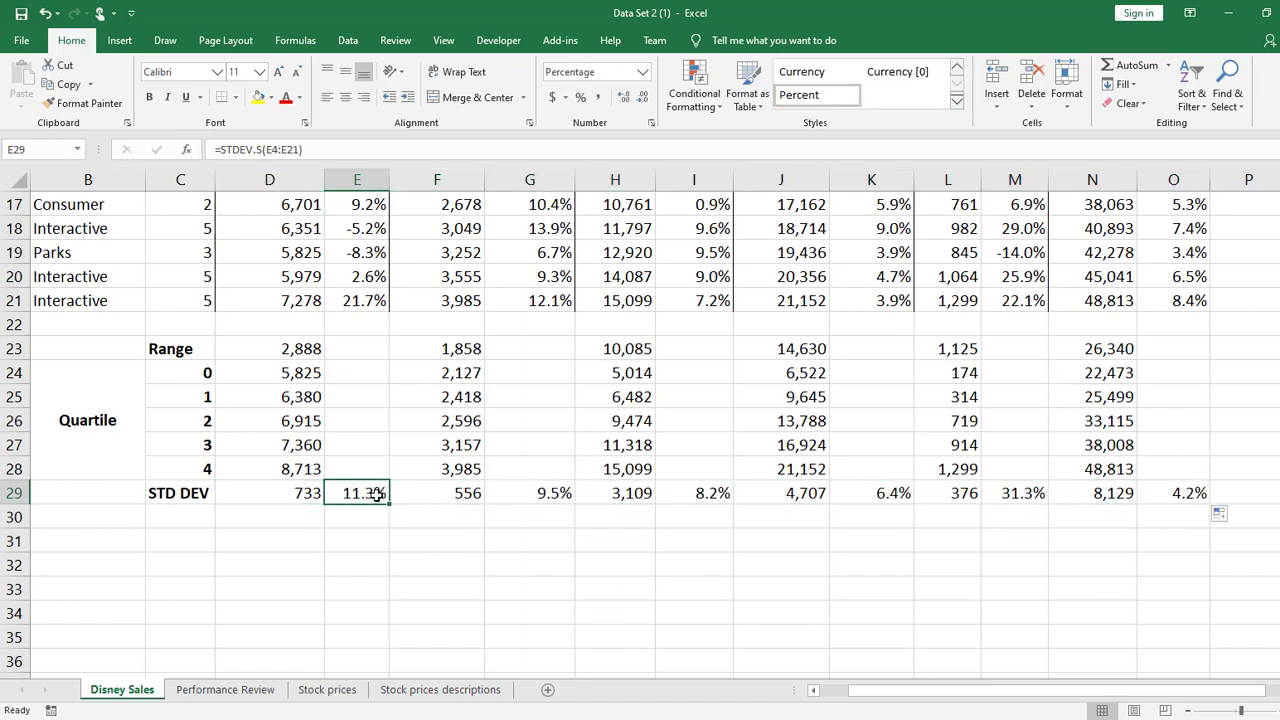
pyautogui.press('Delete')
pyautogui.click(540, 492)
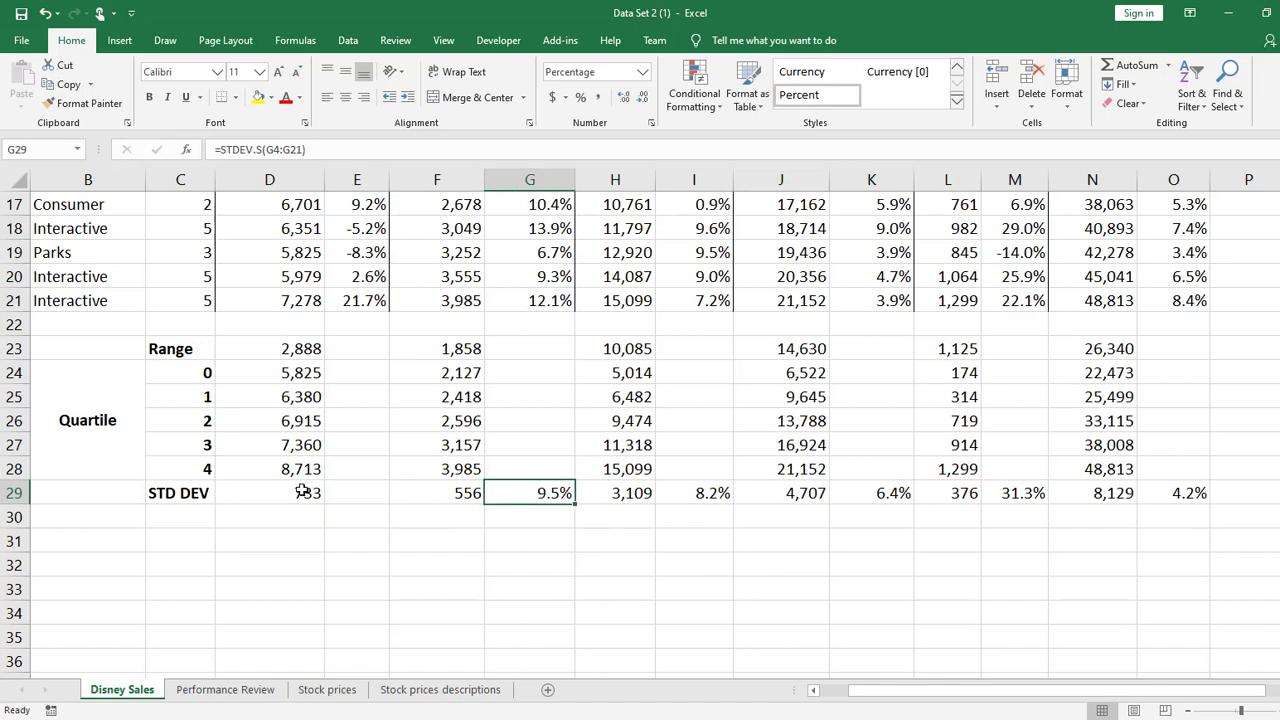
pyautogui.moveTo(303, 492); pyautogui.dragTo(1223, 478)
pyautogui.click(263, 521)
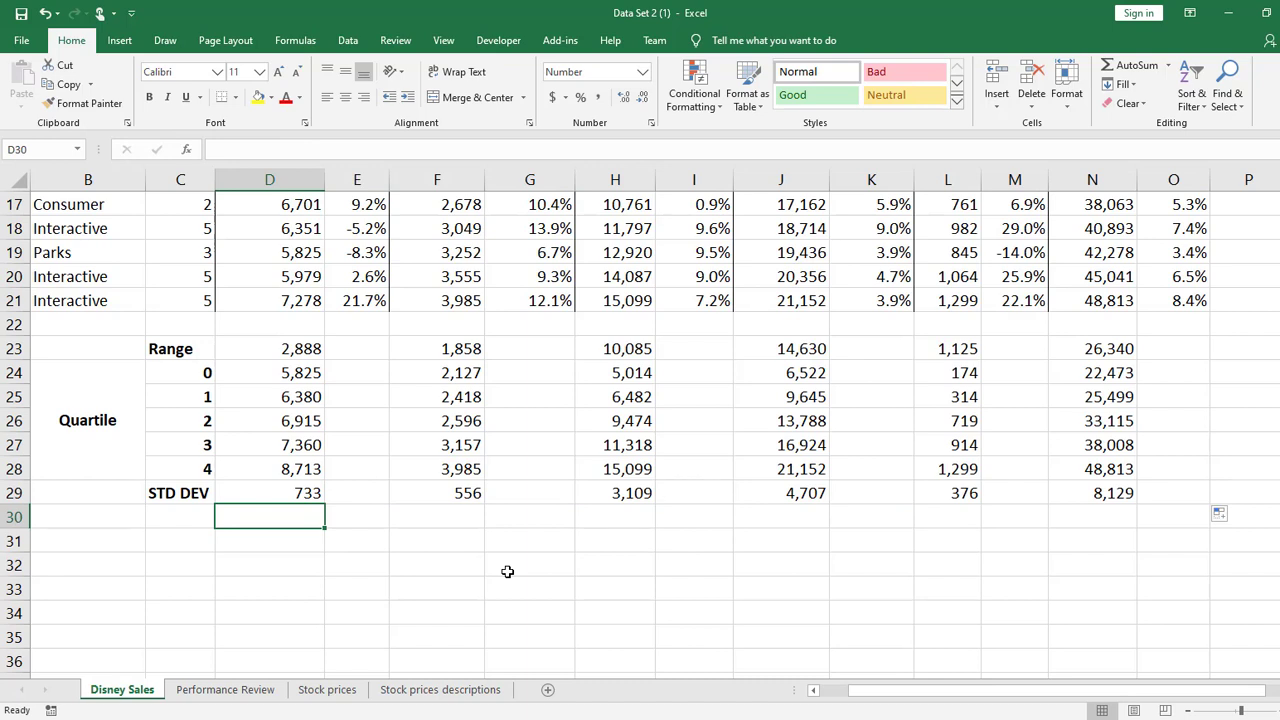
# Freeze the panes at C4 so that rows 1 to 3 and the columns before C stay in view
pyautogui.scroll(5, 417, 503)
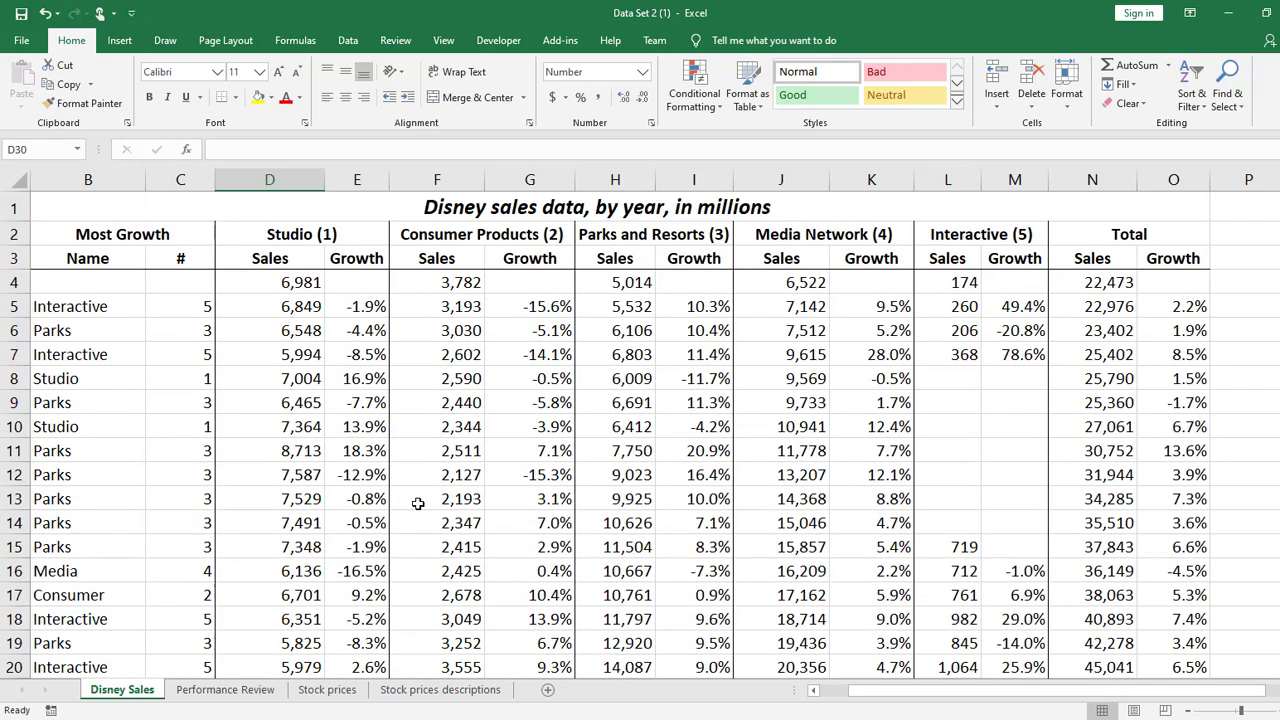
pyautogui.click(179, 281)
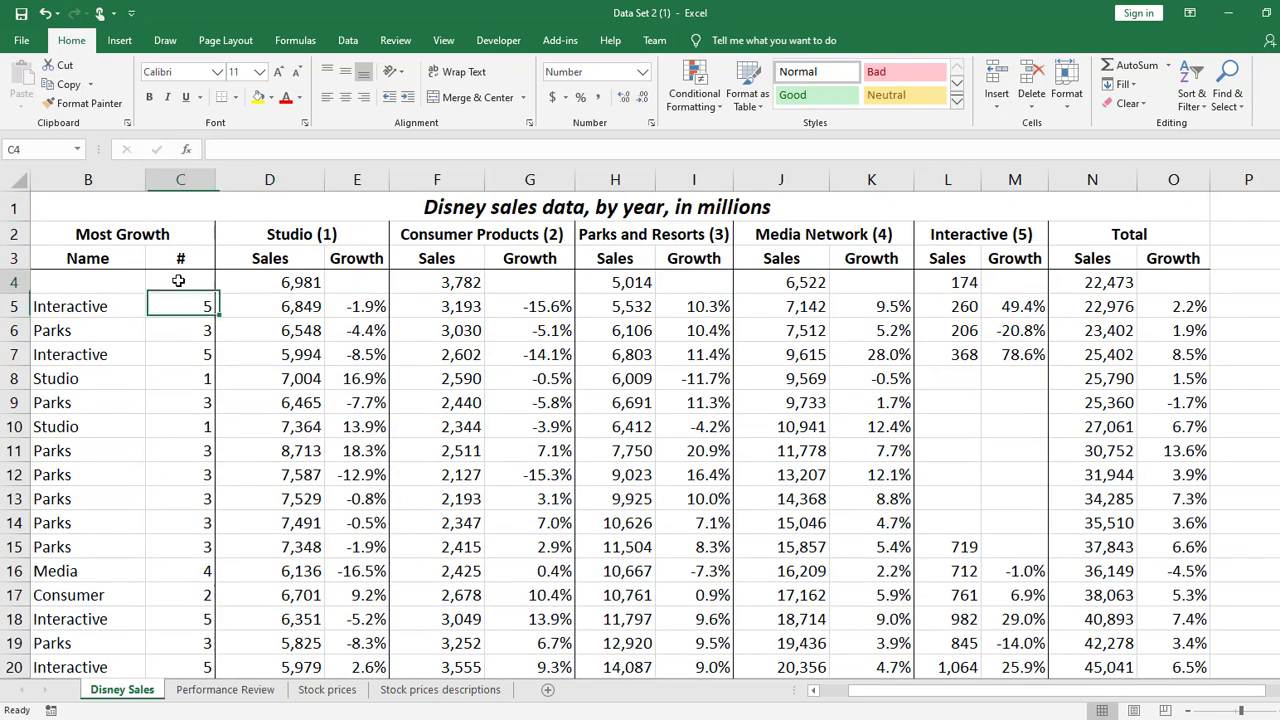
pyautogui.click(444, 40)
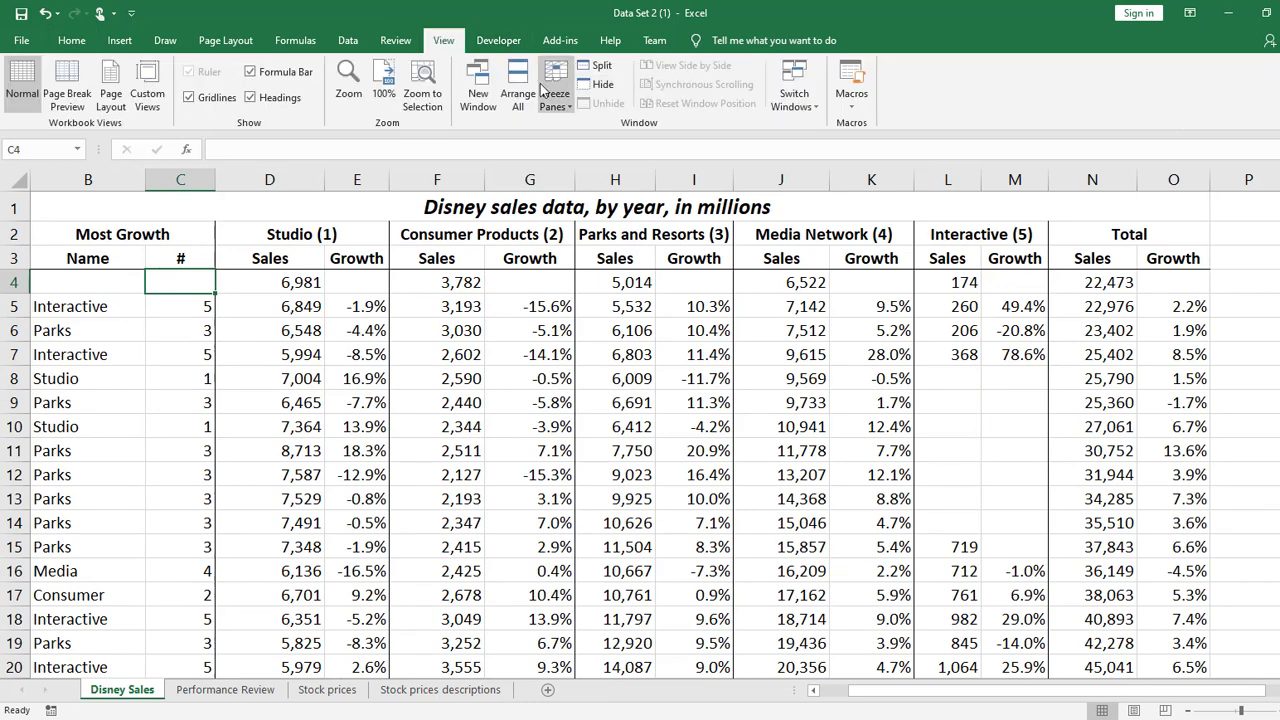
pyautogui.click(556, 95)
pyautogui.click(585, 148)
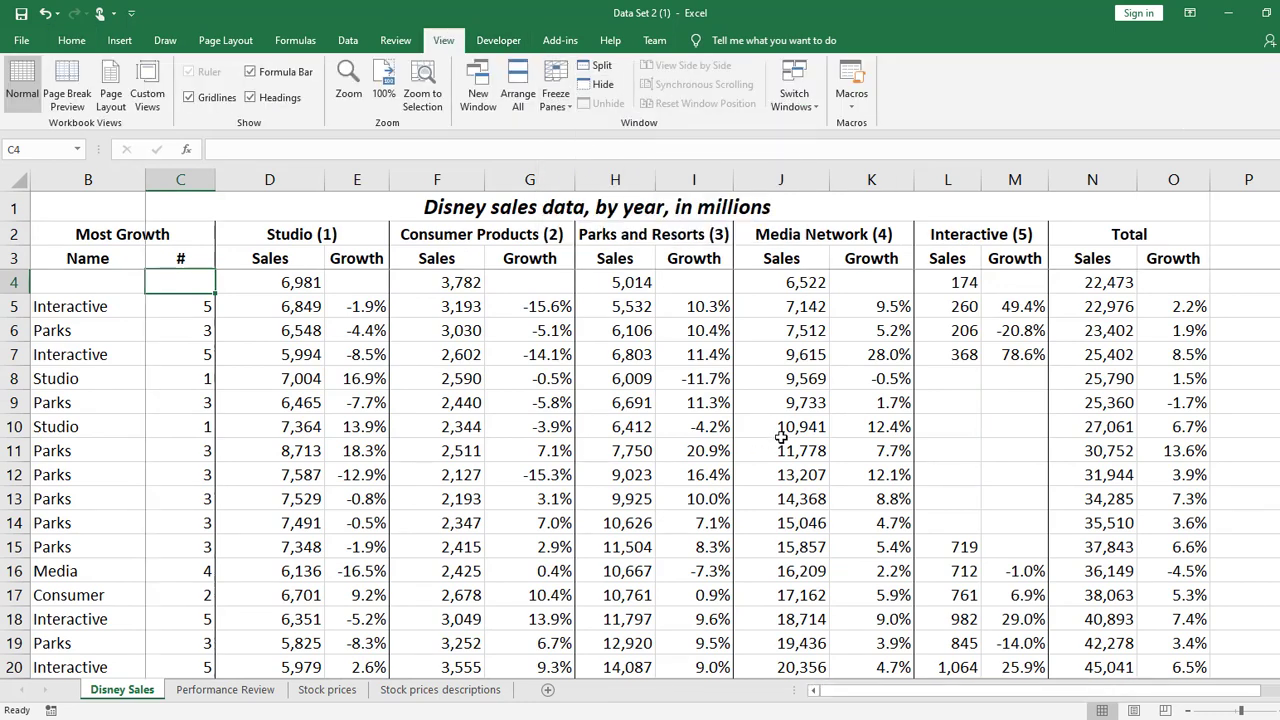
# Review the range, quartile and standard deviation rows beneath the frozen headers, including the Total sales formula in N29
pyautogui.scroll(-6, 782, 428)
pyautogui.scroll(-1, 782, 428)
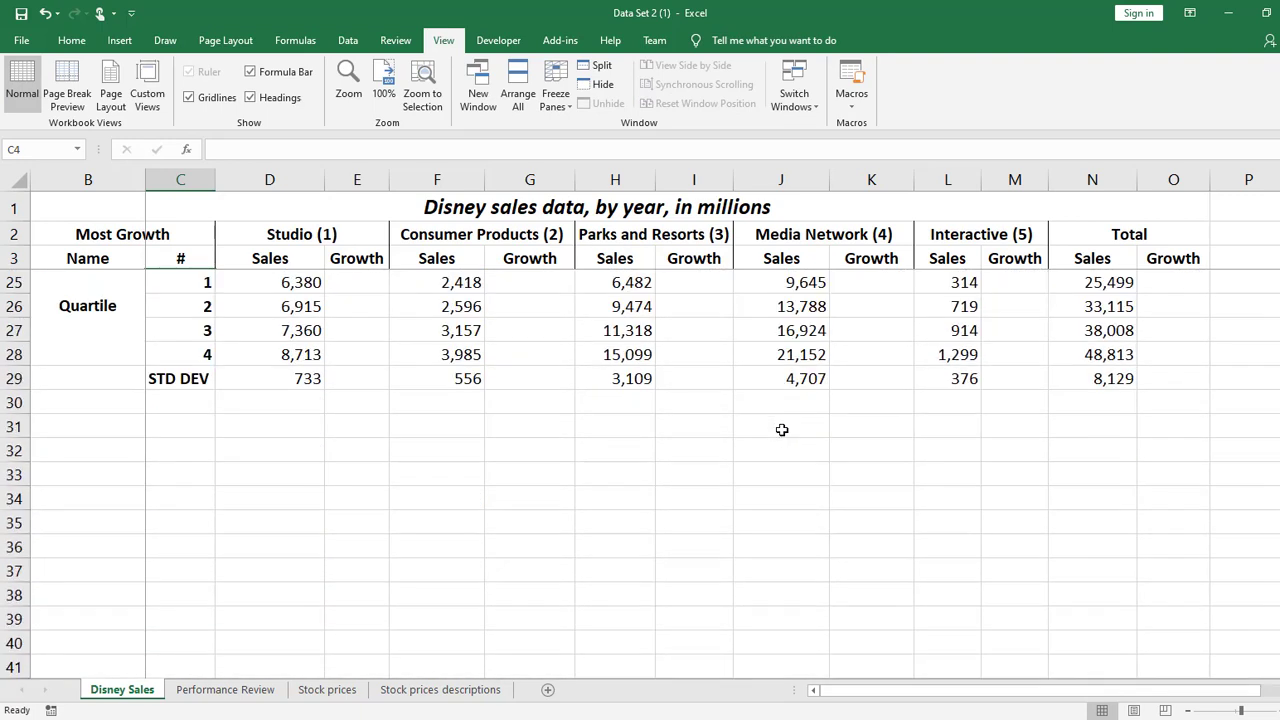
pyautogui.scroll(1, 781, 430)
pyautogui.click(415, 527)
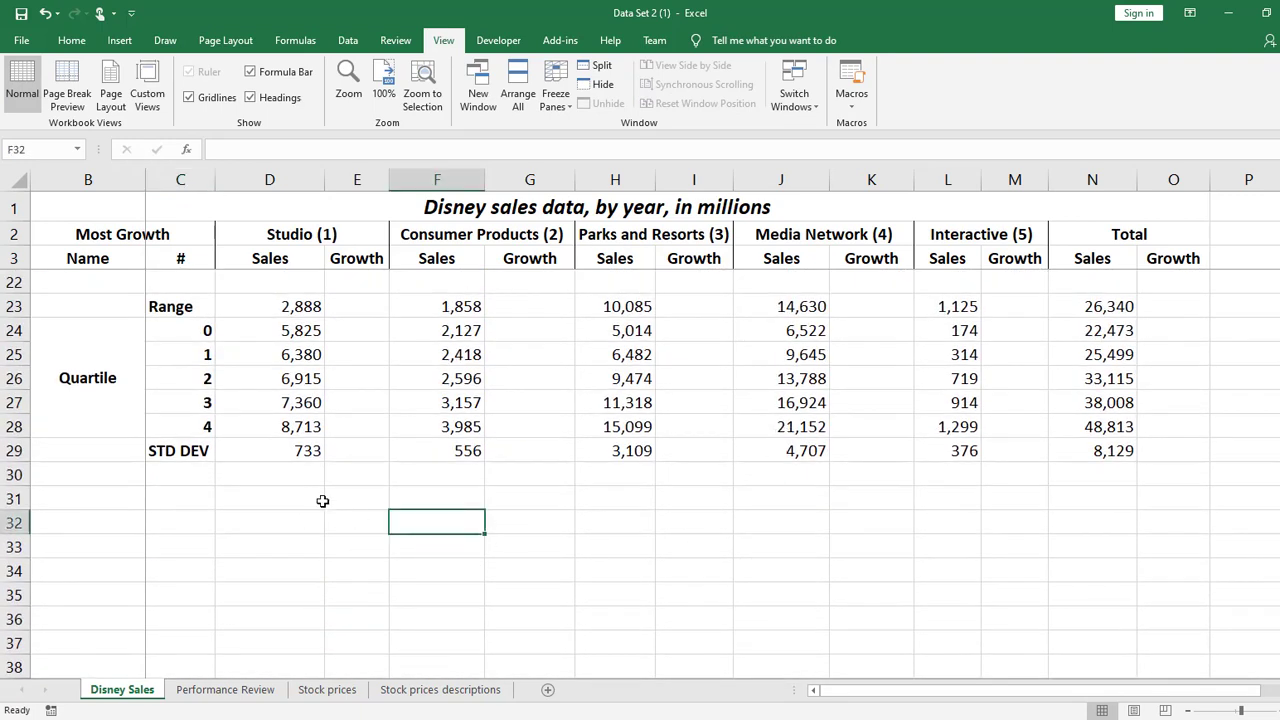
pyautogui.click(322, 500)
pyautogui.click(808, 479)
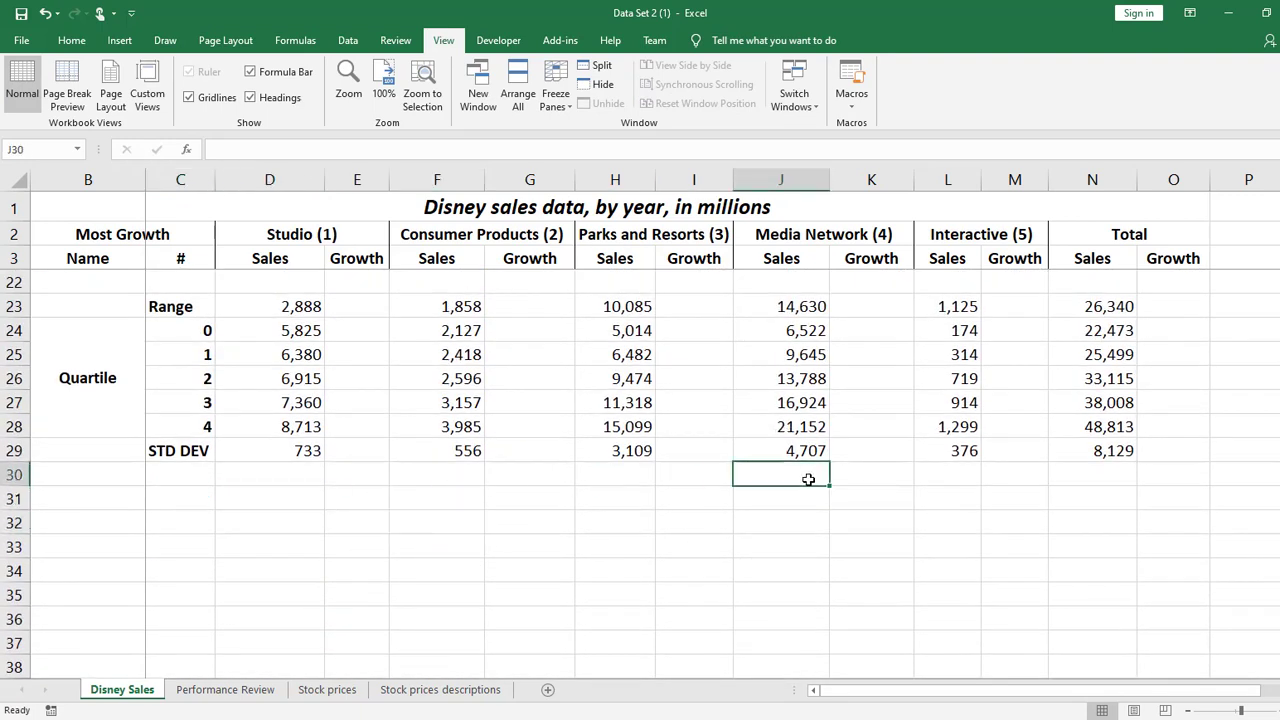
pyautogui.click(1112, 448)
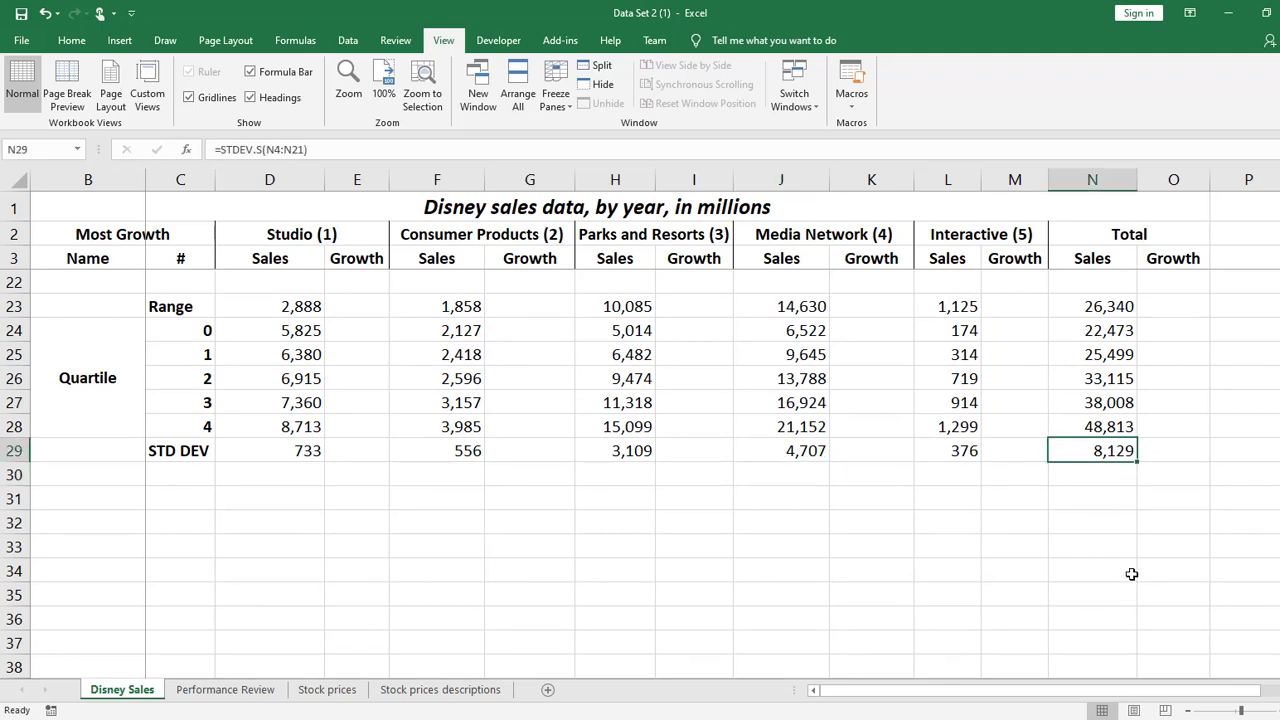
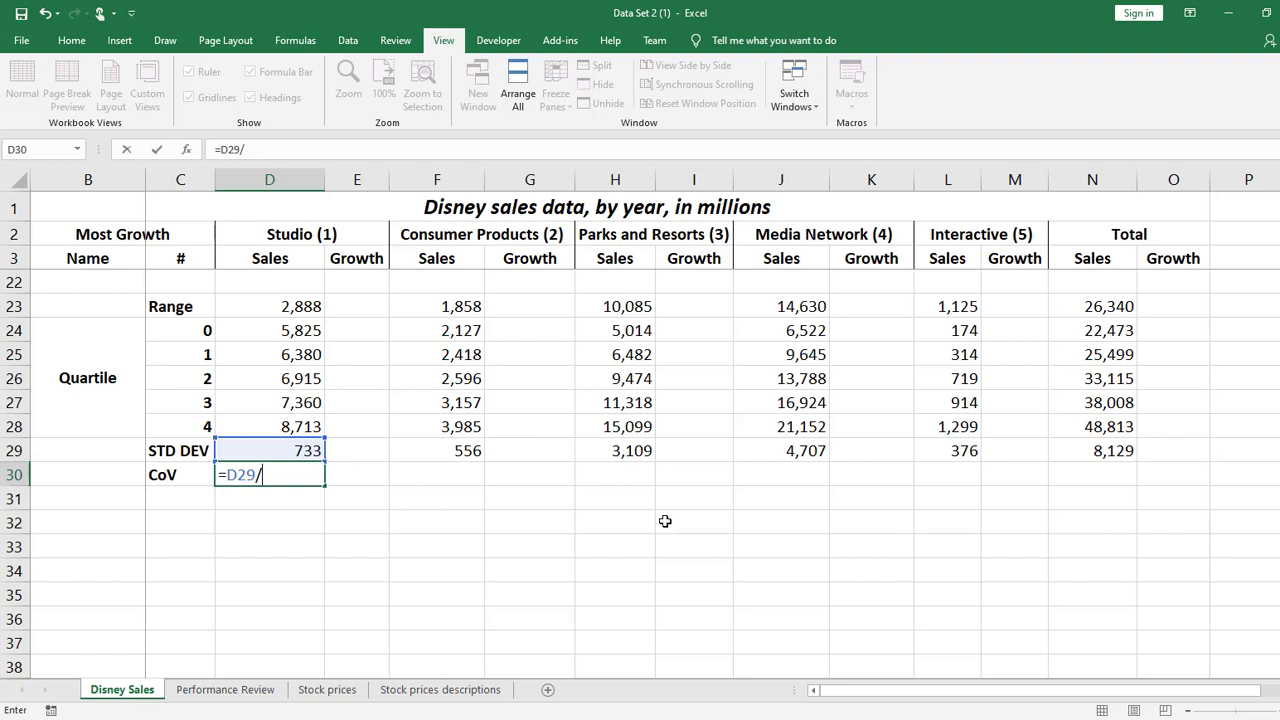
# Complete the coefficient of variation in D30 as =D29/AVERAGE(D4:D21), dividing the Studio standard deviation by its average sales
pyautogui.write('aver')
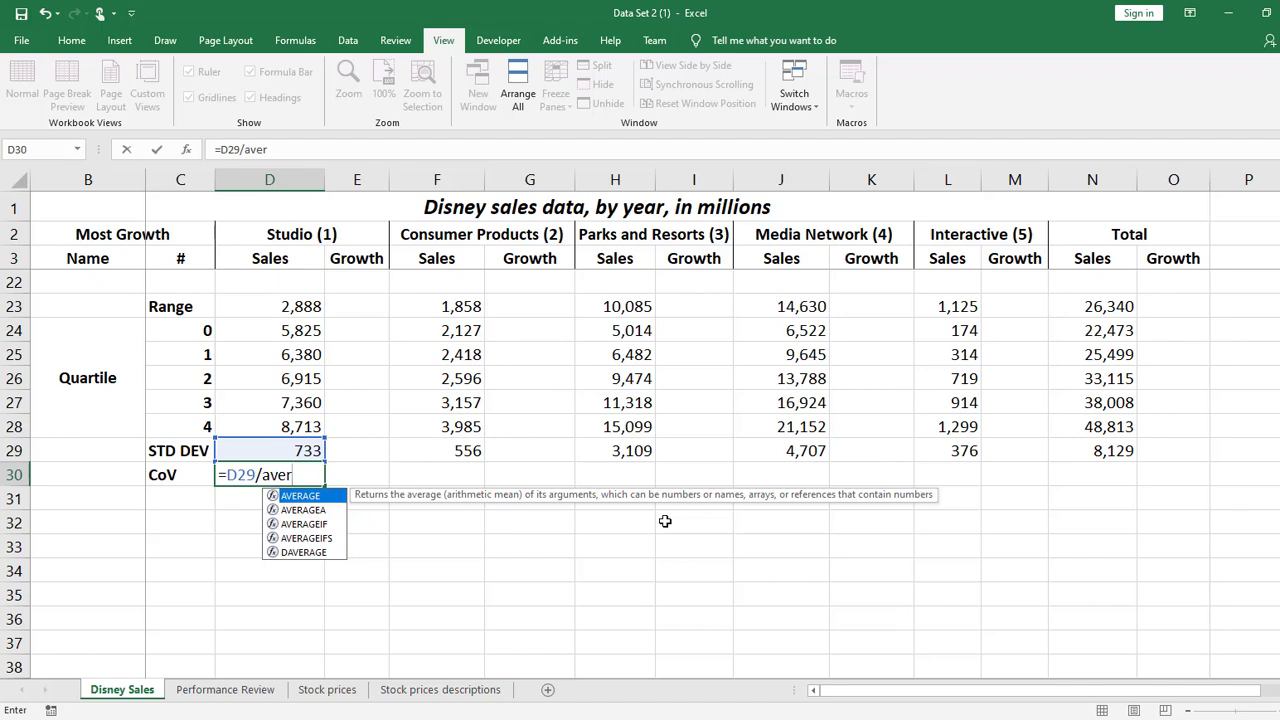
pyautogui.press('Tab')
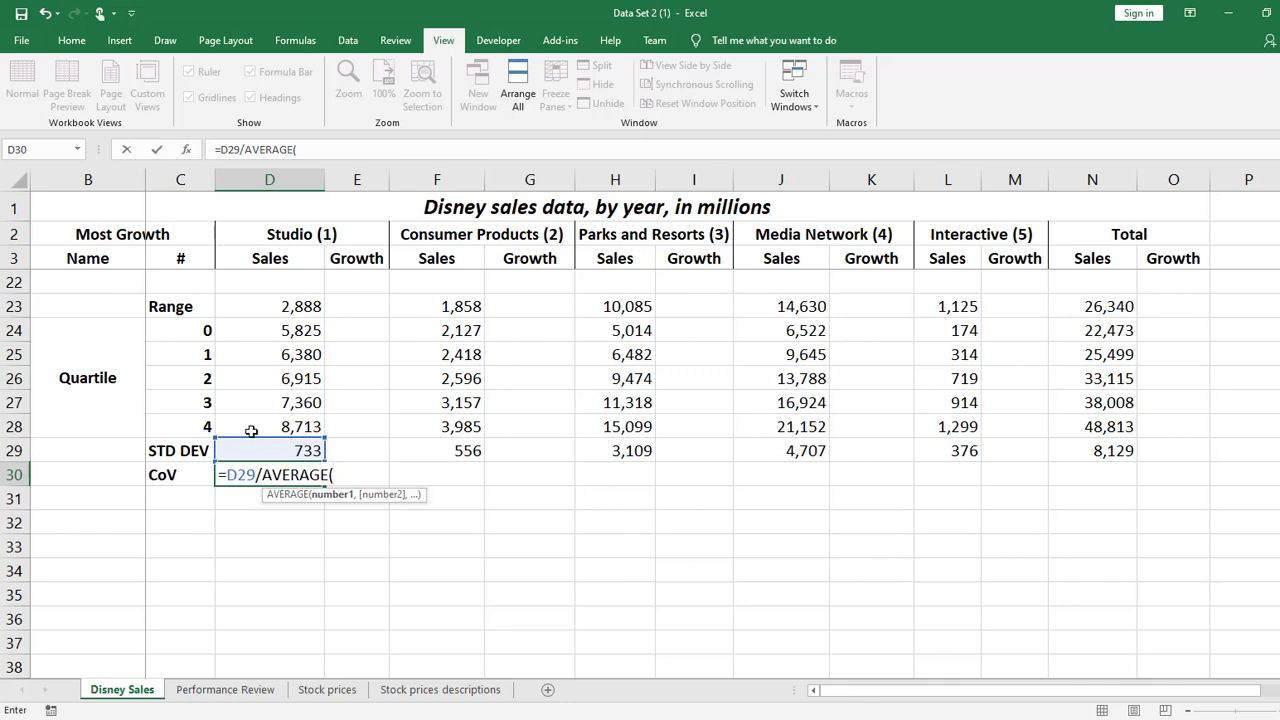
pyautogui.moveTo(251, 426); pyautogui.dragTo(235, 455)
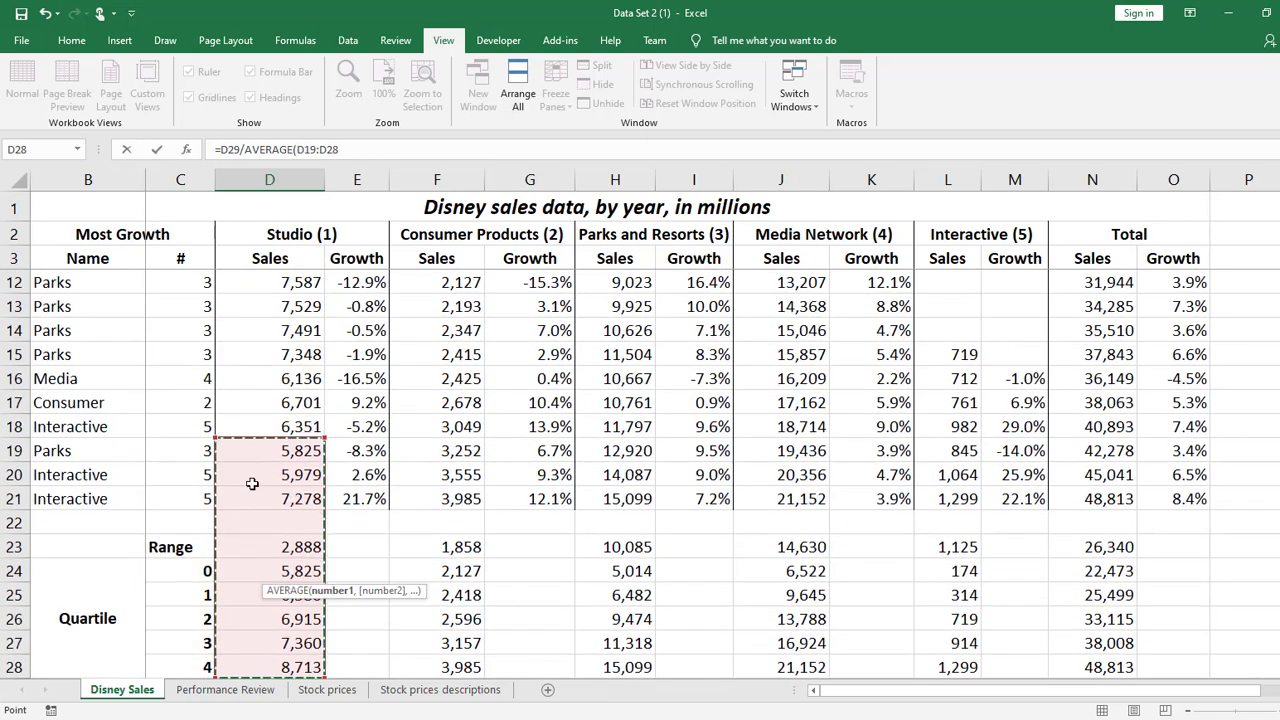
pyautogui.moveTo(281, 494); pyautogui.dragTo(278, 282)
pyautogui.scroll(-7, 391, 291)
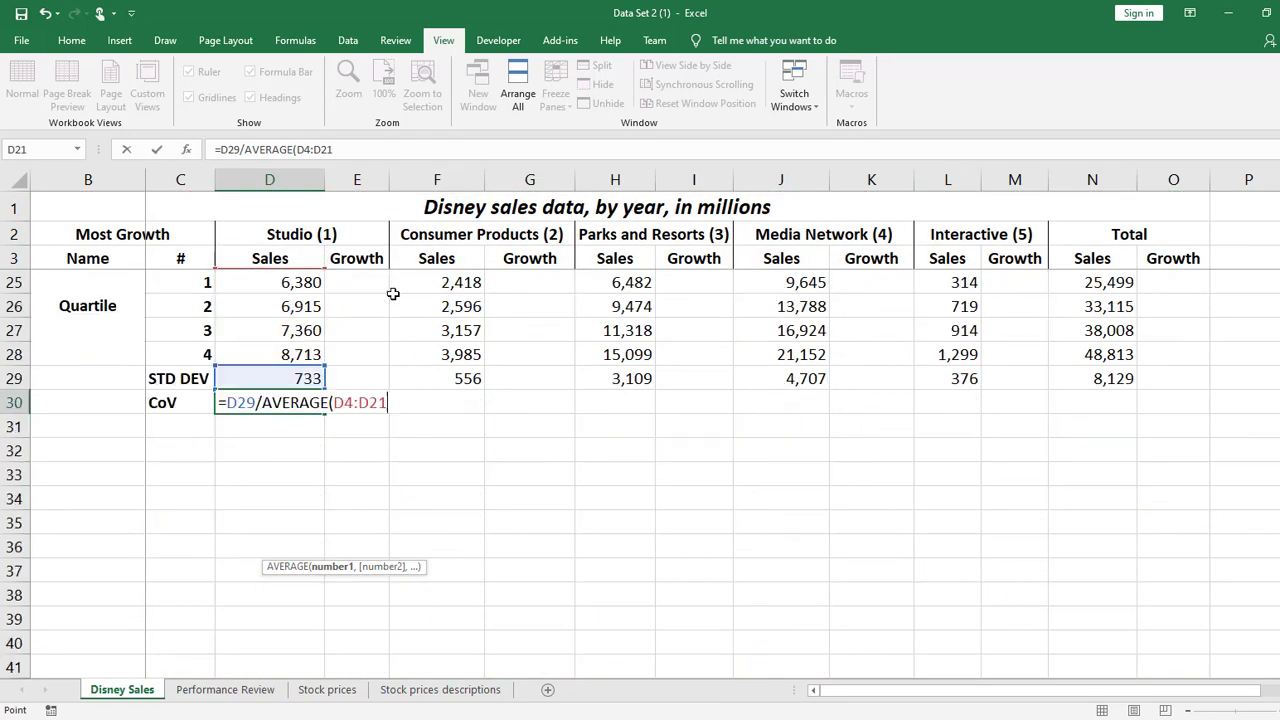
pyautogui.scroll(1, 484, 487)
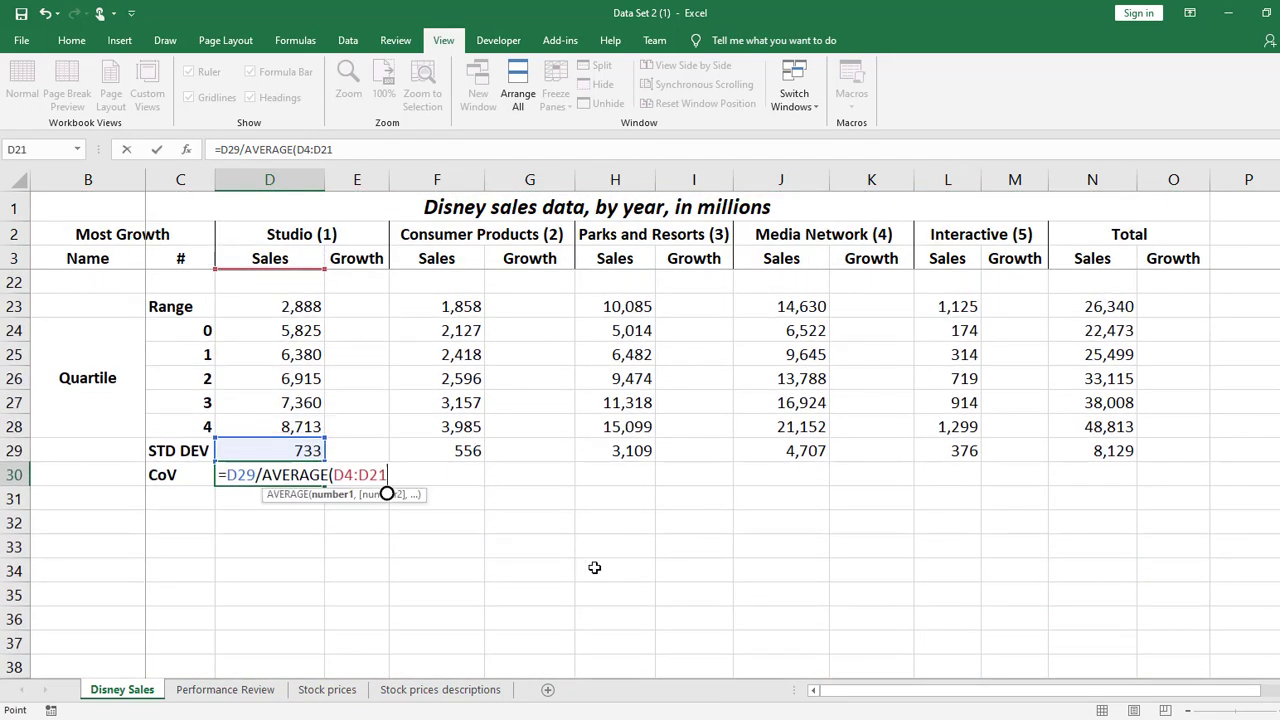
pyautogui.write(')')
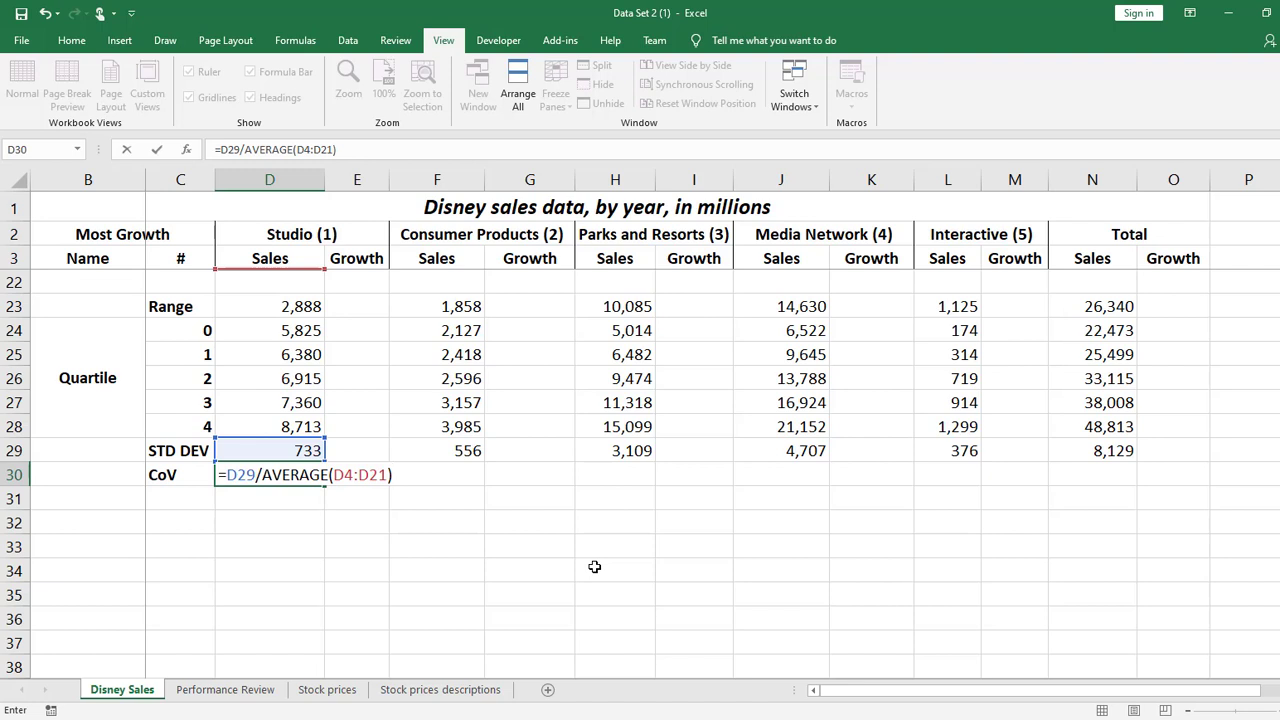
pyautogui.press('Return')
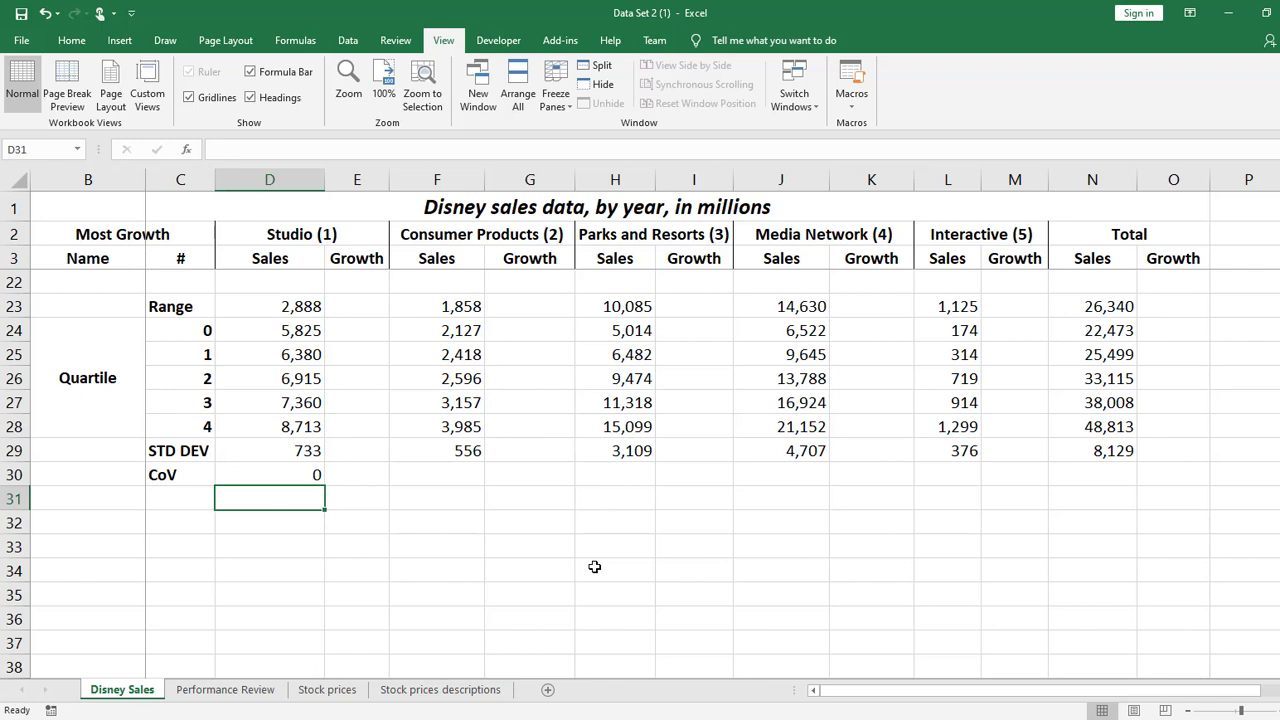
pyautogui.click(259, 477)
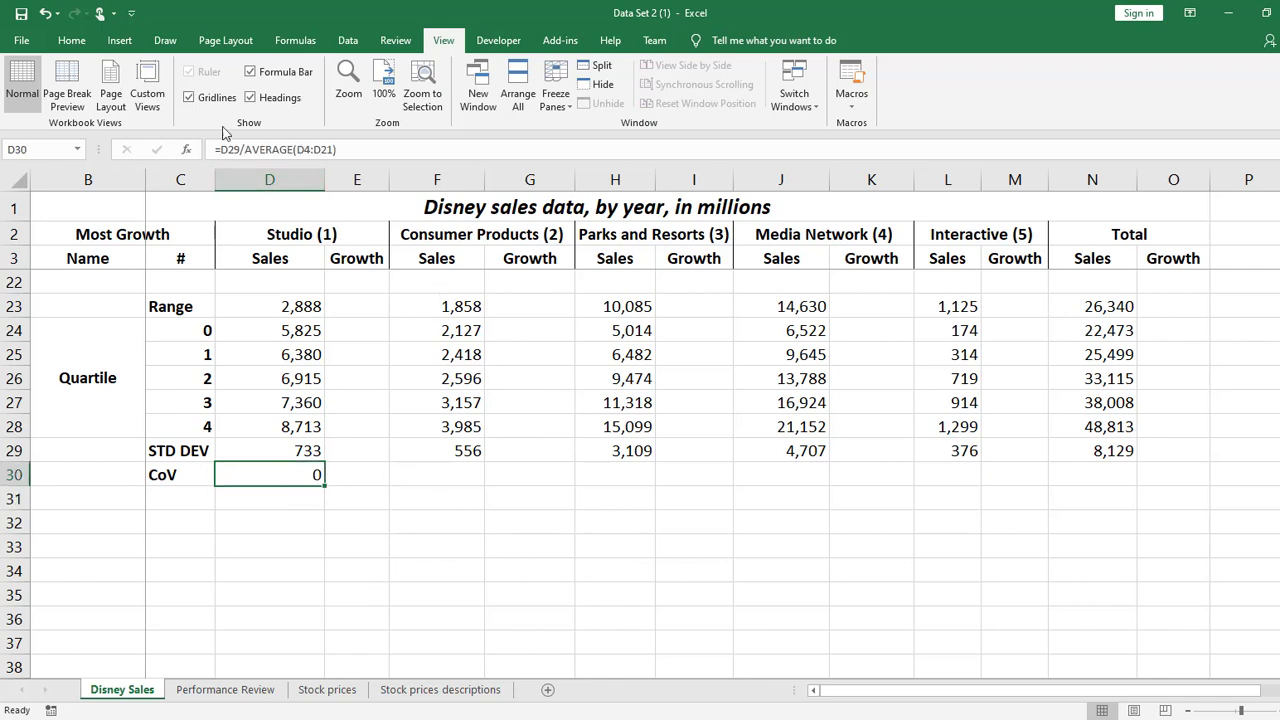
pyautogui.click(432, 146)
pyautogui.write('*100')
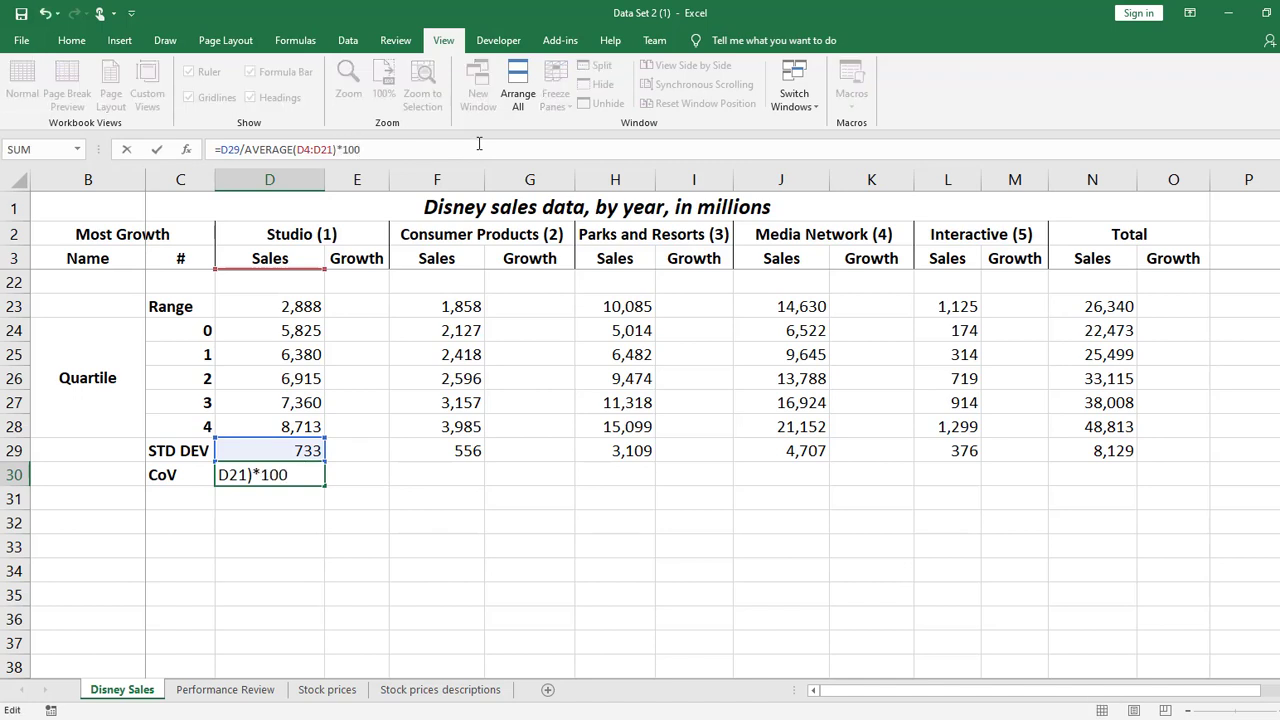
pyautogui.press('BackSpace')
pyautogui.press('BackSpace')
pyautogui.press('BackSpace')
pyautogui.press('BackSpace')
pyautogui.press('Return')
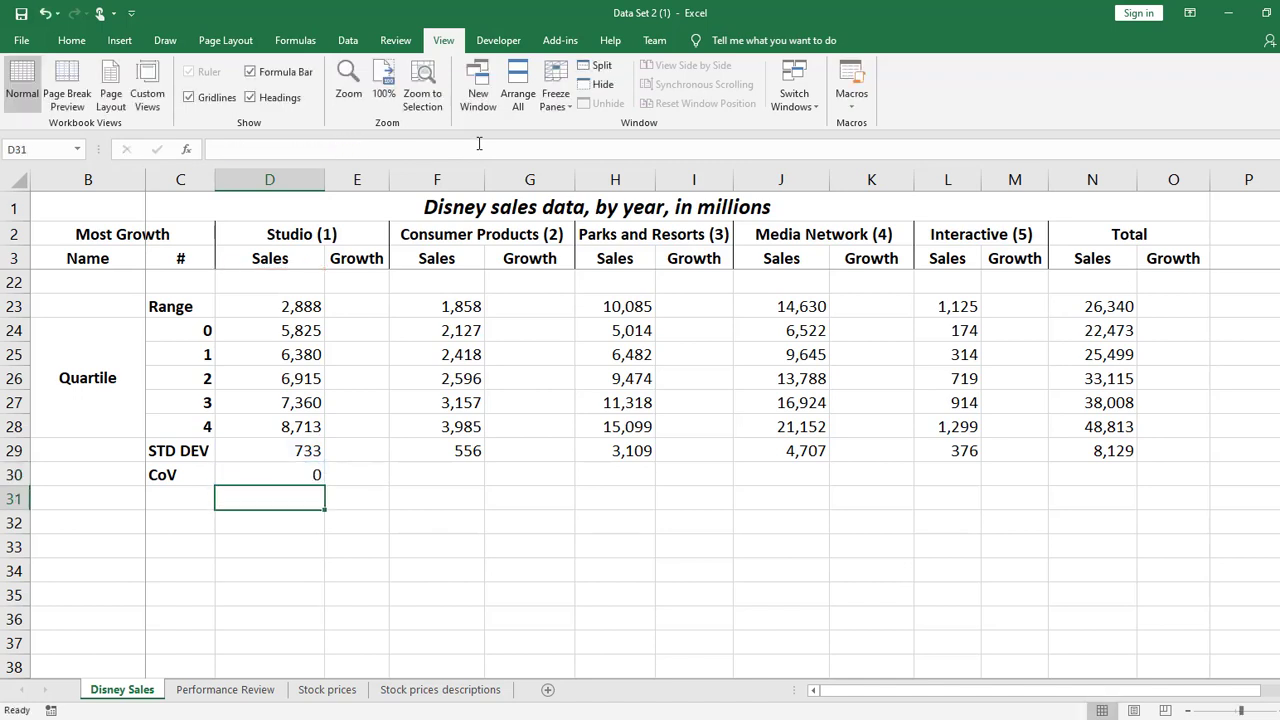
# Format the Studio coefficient of variation in D30 as a percentage with one decimal place
pyautogui.press('Up')
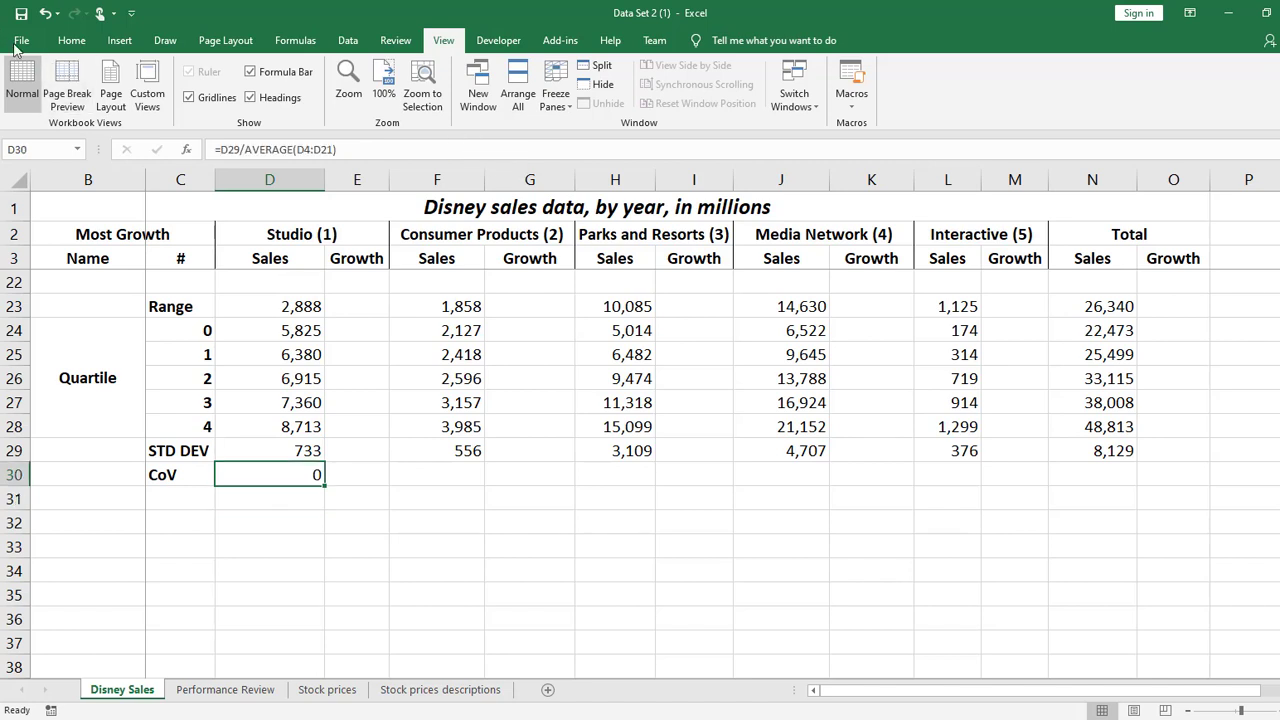
pyautogui.click(82, 42)
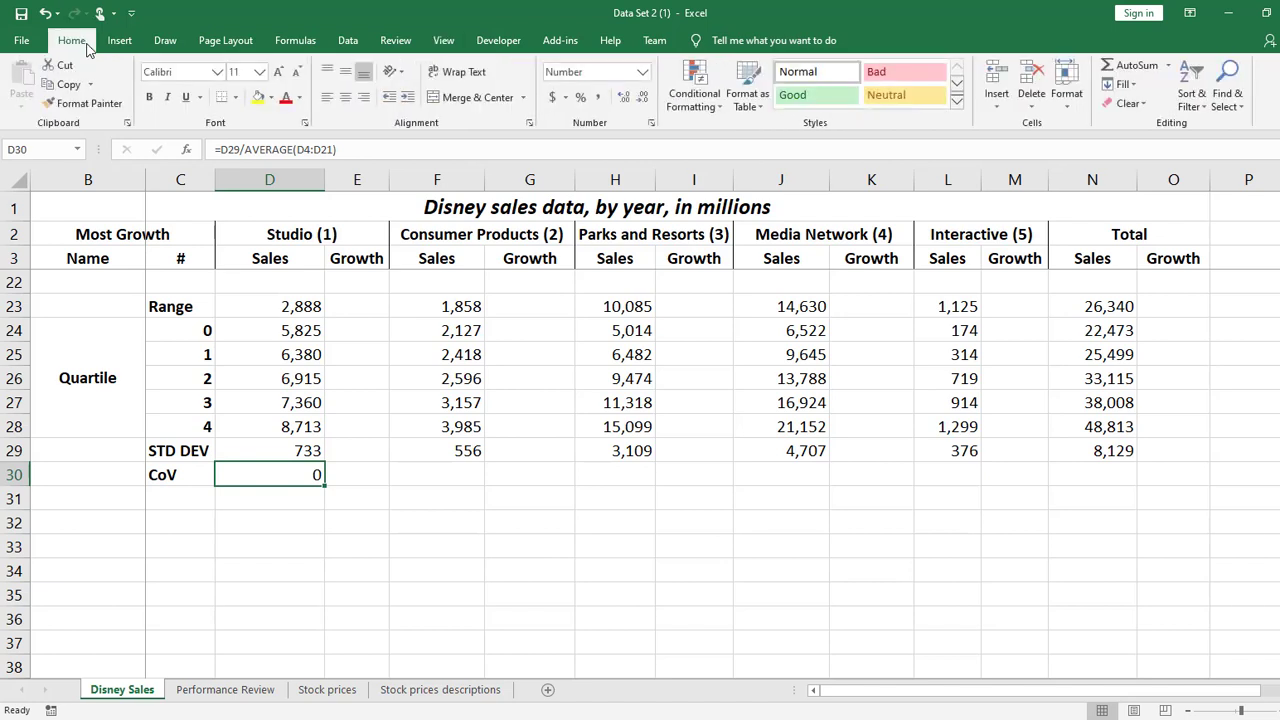
pyautogui.click(580, 101)
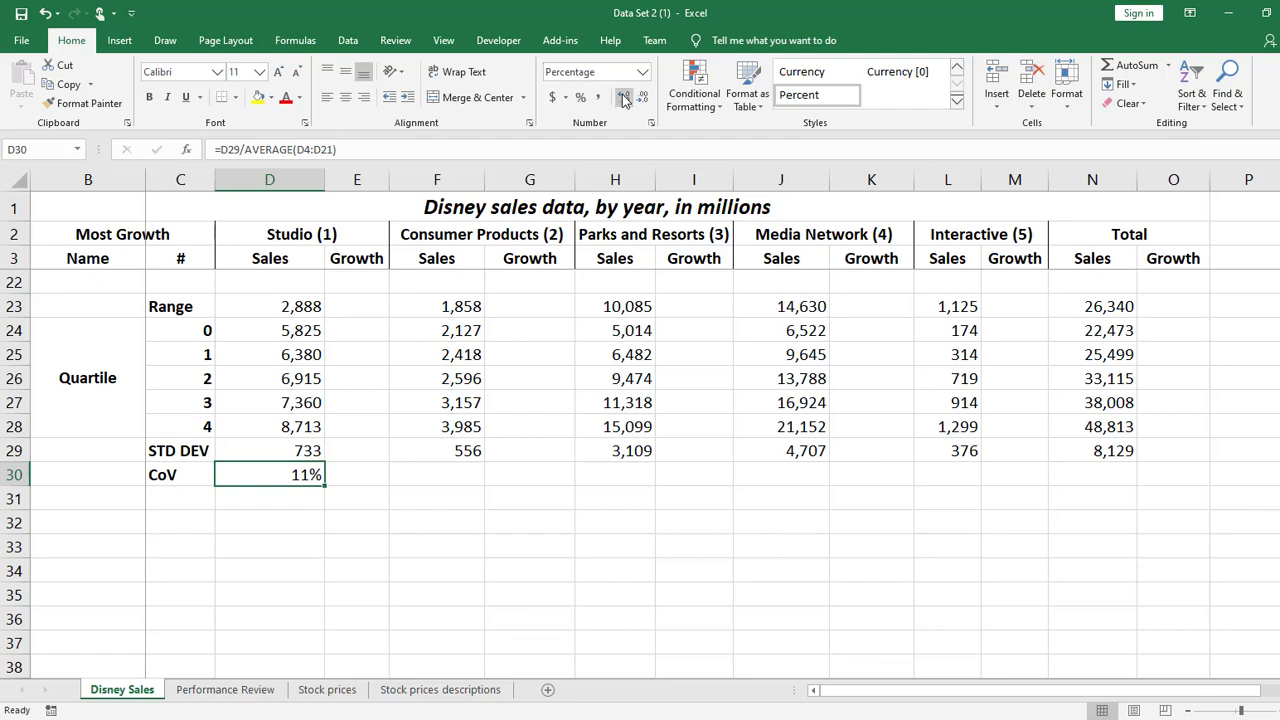
pyautogui.click(622, 98)
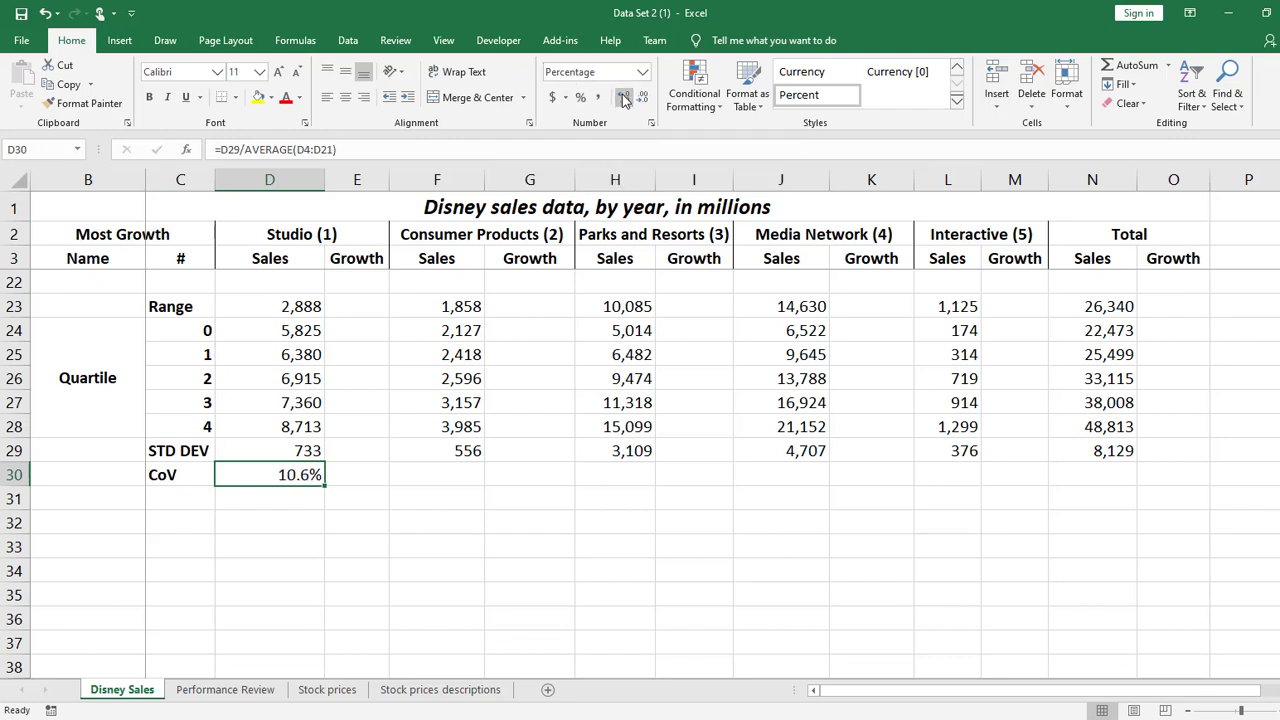
pyautogui.click(432, 588)
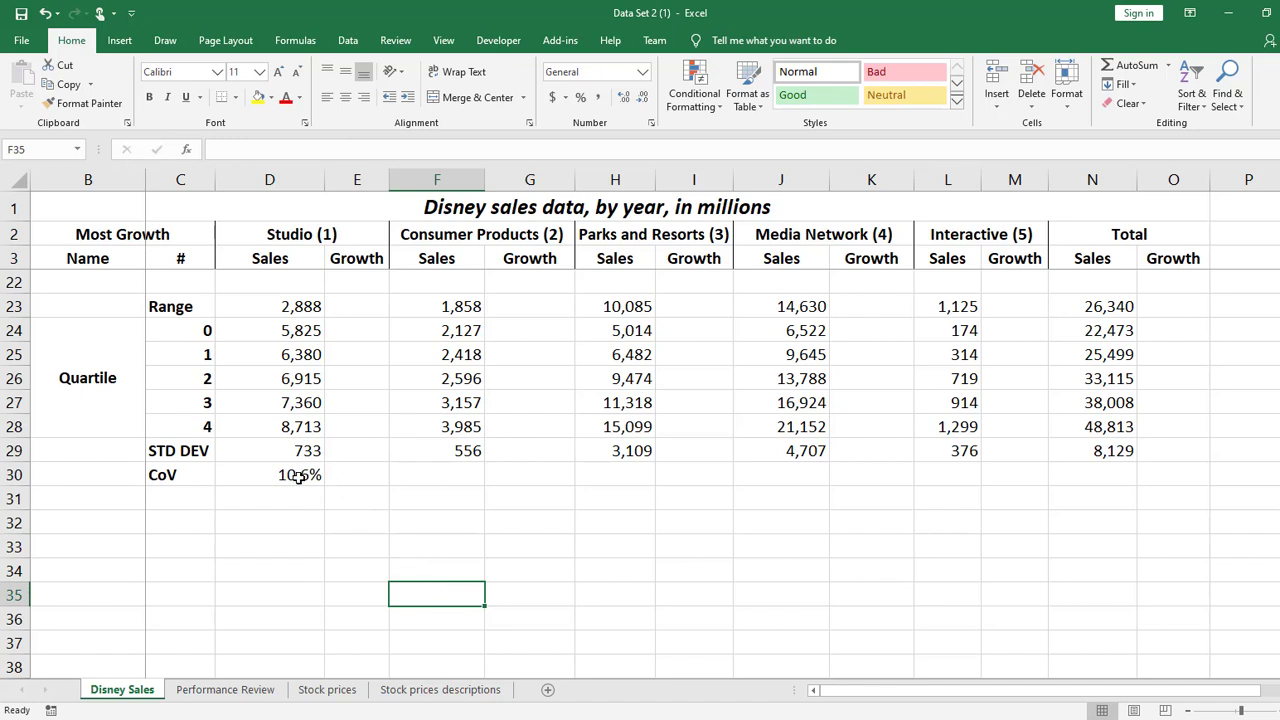
# Fill the CoV formula from D30 and its blank growth cell across row 30 to N30, covering only the sales columns
pyautogui.moveTo(298, 476); pyautogui.dragTo(371, 474)
pyautogui.click(373, 590)
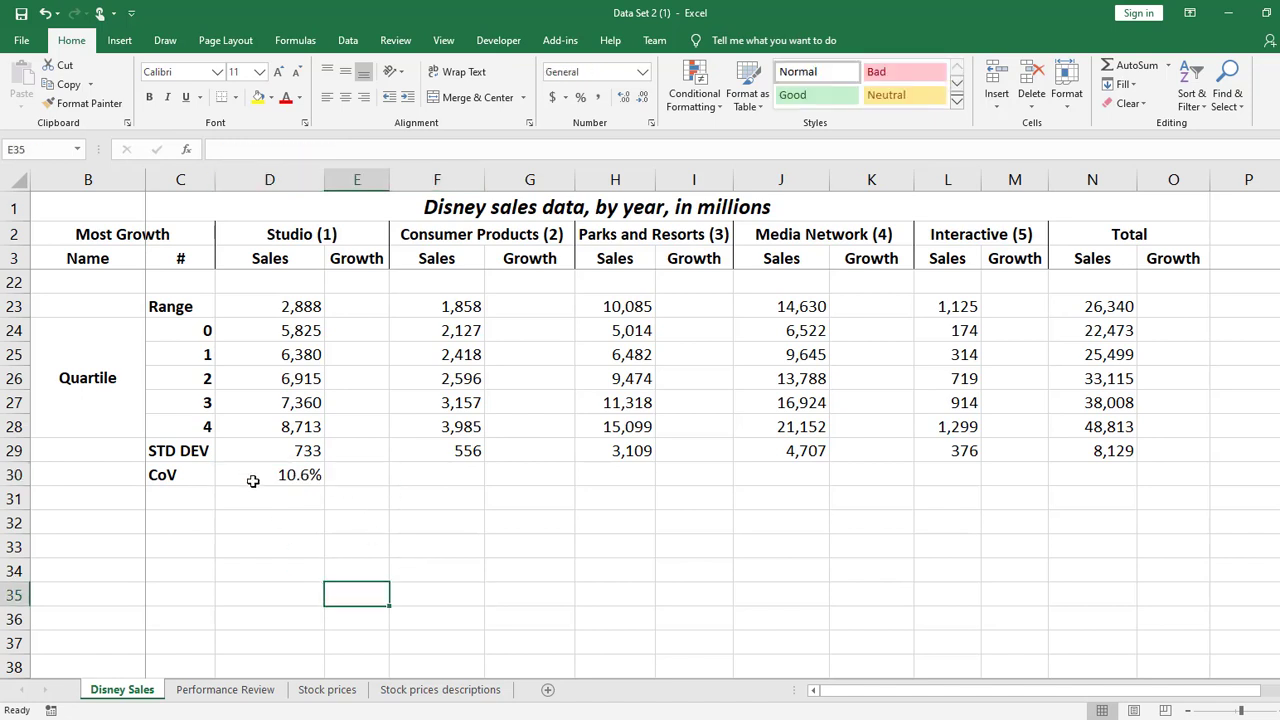
pyautogui.click(274, 475)
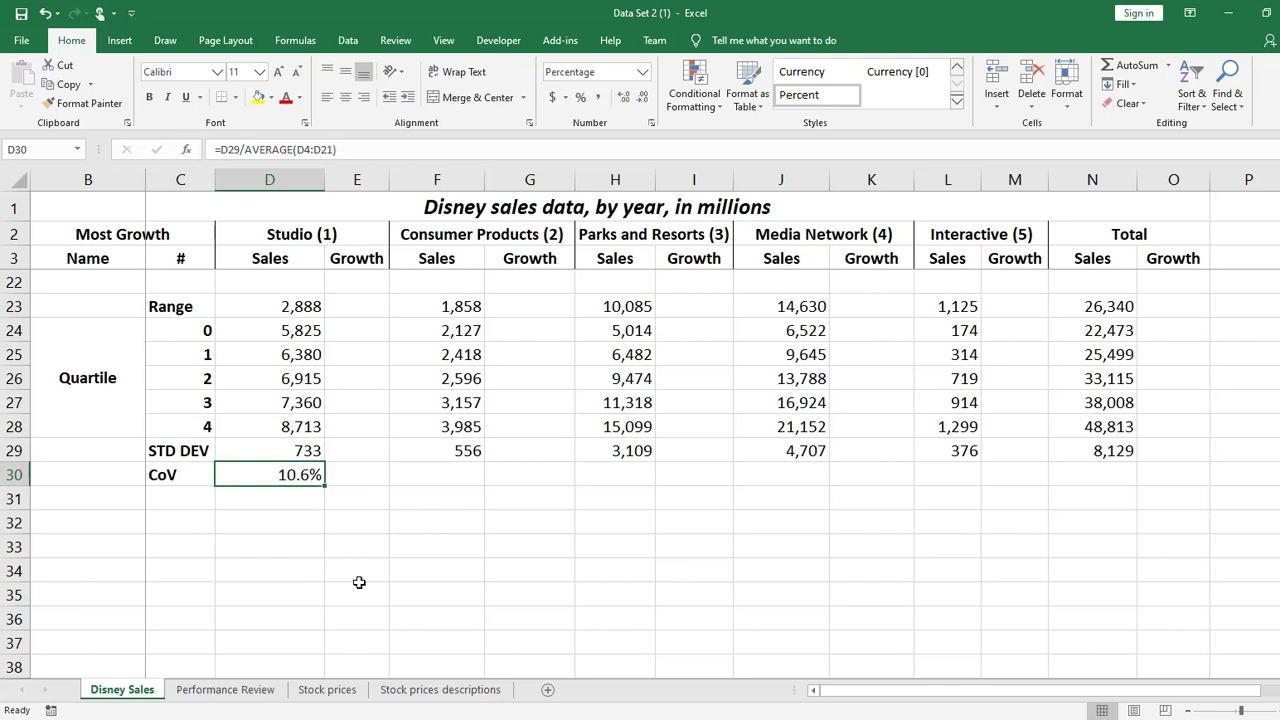
pyautogui.moveTo(294, 471)
pyautogui.mouseDown()
pyautogui.moveTo(426, 491)
pyautogui.moveTo(1000, 503)
pyautogui.moveTo(1020, 489)
pyautogui.moveTo(1112, 486)
pyautogui.mouseUp()
pyautogui.click(1082, 475)
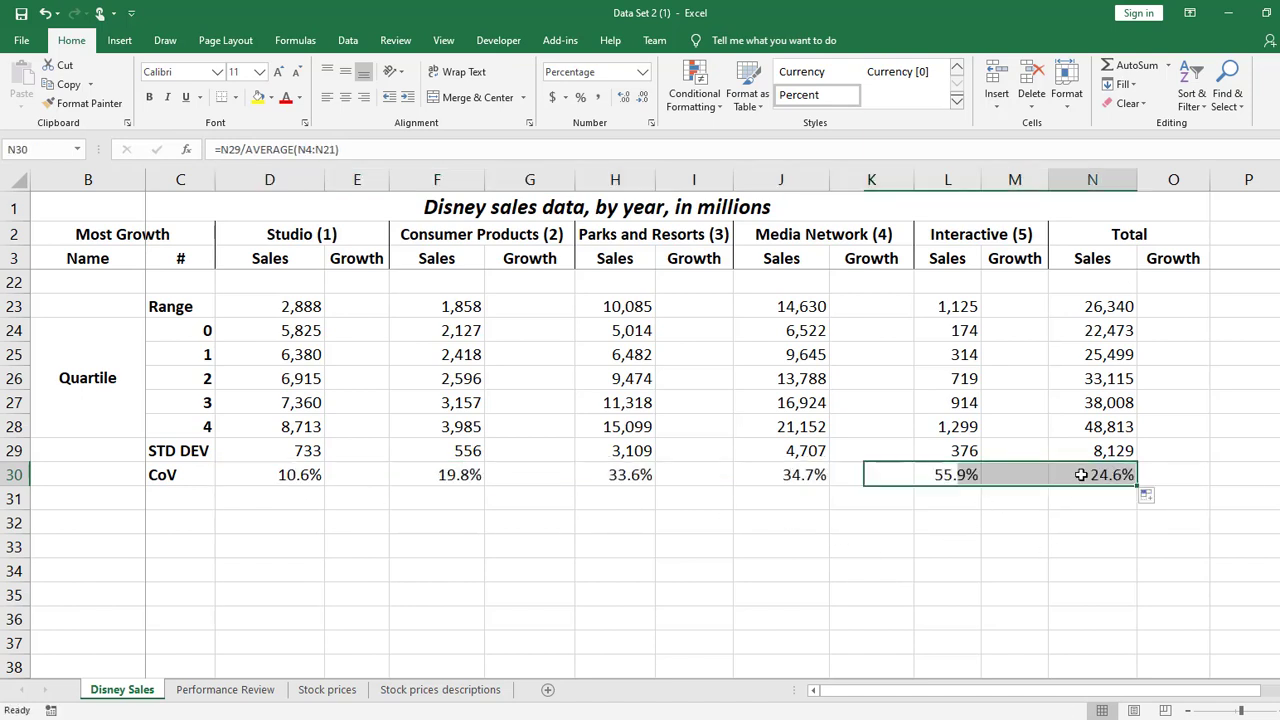
pyautogui.click(945, 541)
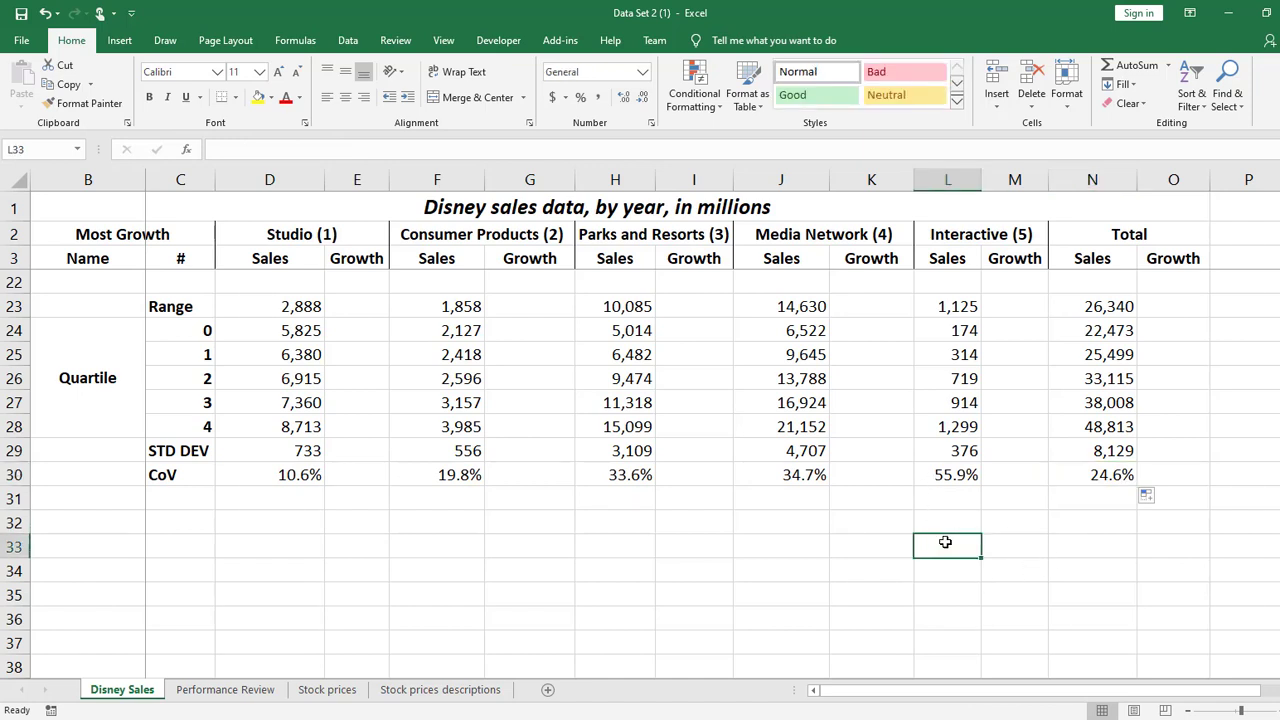
# Display the sheet's formulas, return to values, and compare the Studio CoV in D30 with the standard deviations in row 29
pyautogui.hotkey('ctrl', '`')
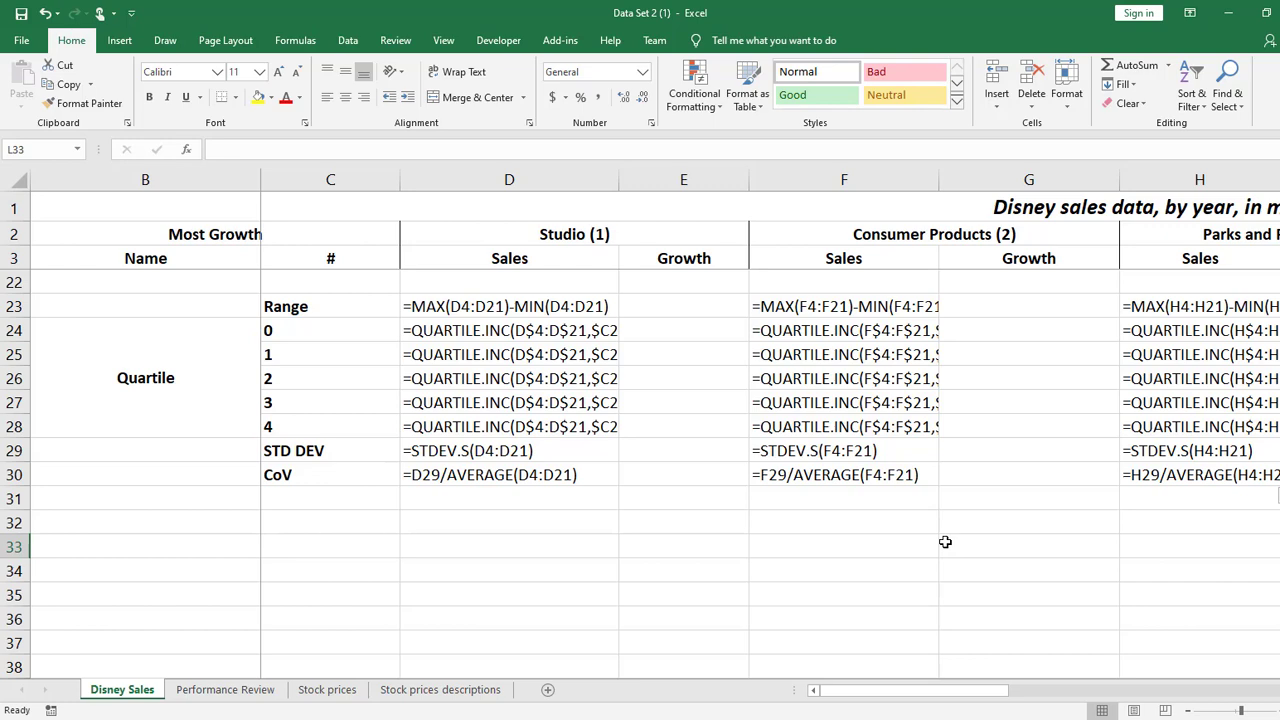
pyautogui.hotkey('ctrl', '`')
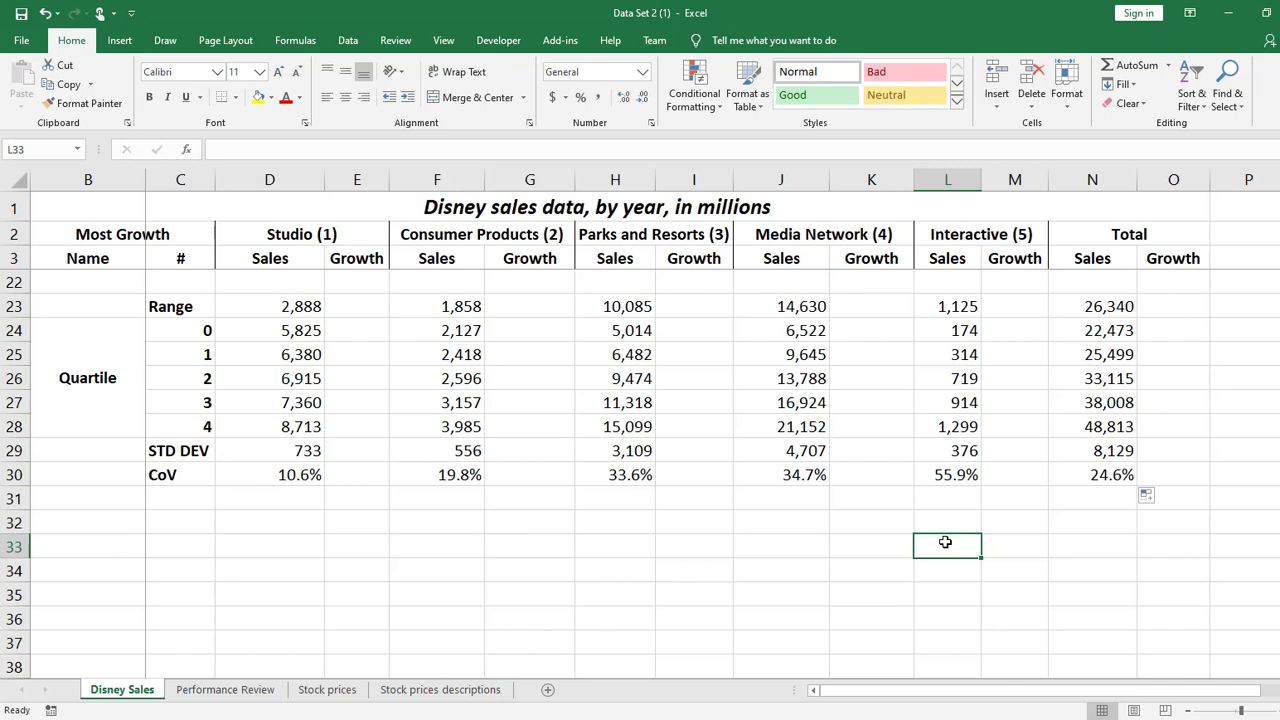
pyautogui.click(290, 478)
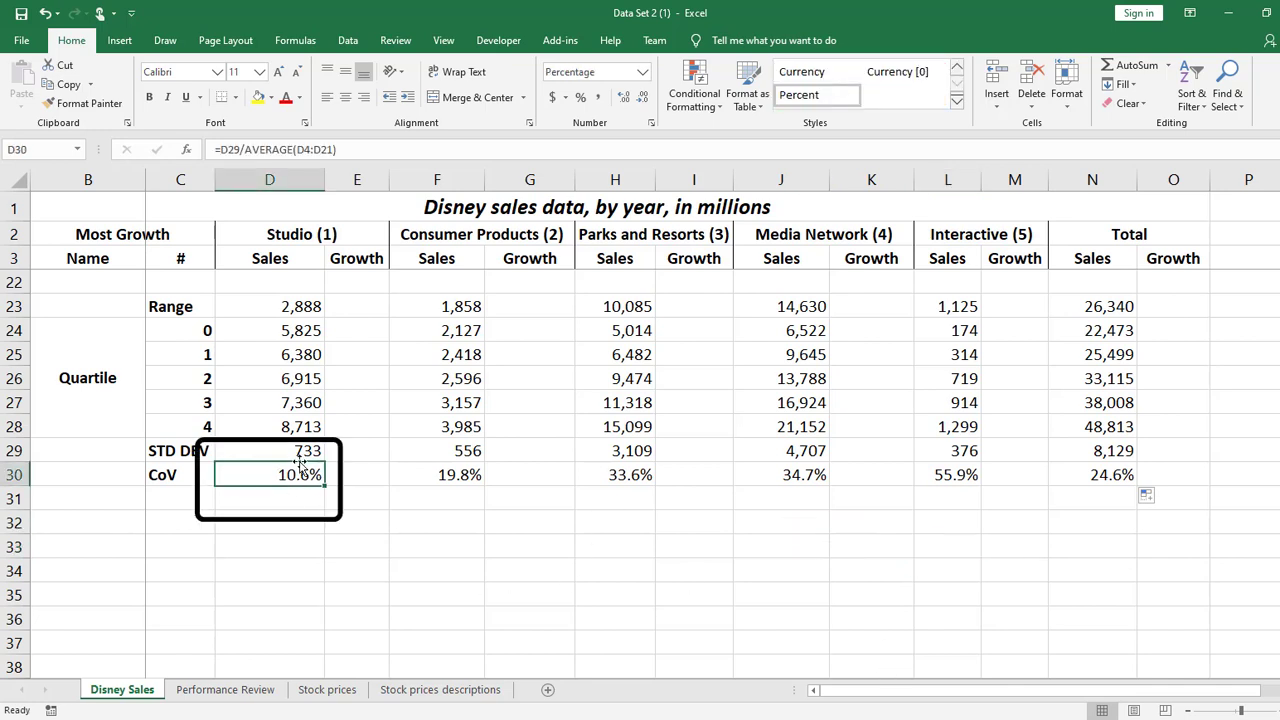
pyautogui.click(306, 453)
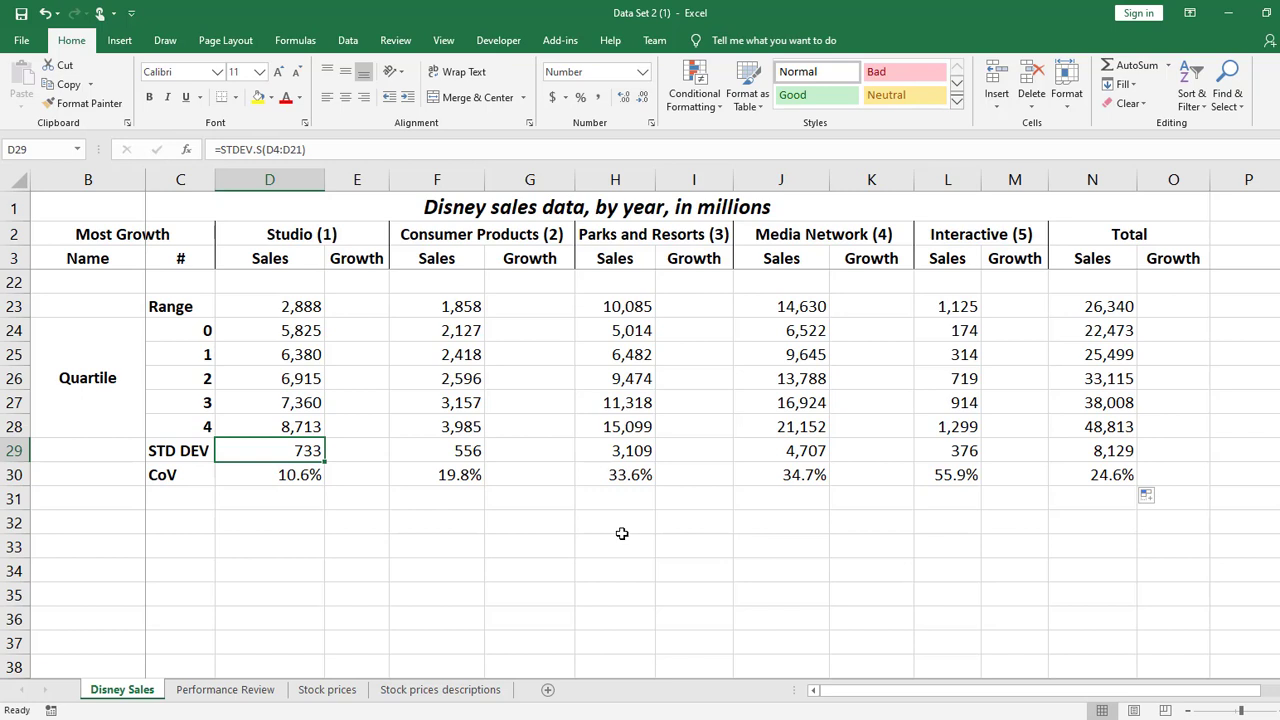
pyautogui.click(14, 451)
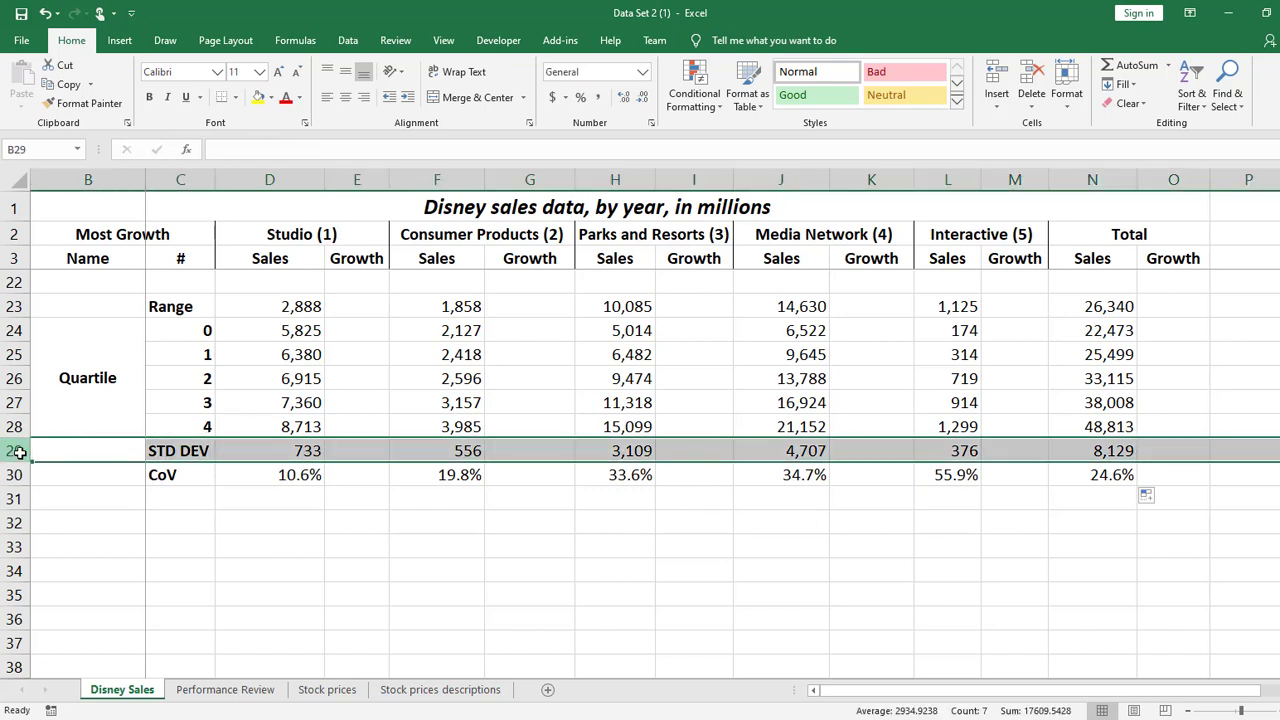
pyautogui.click(927, 451)
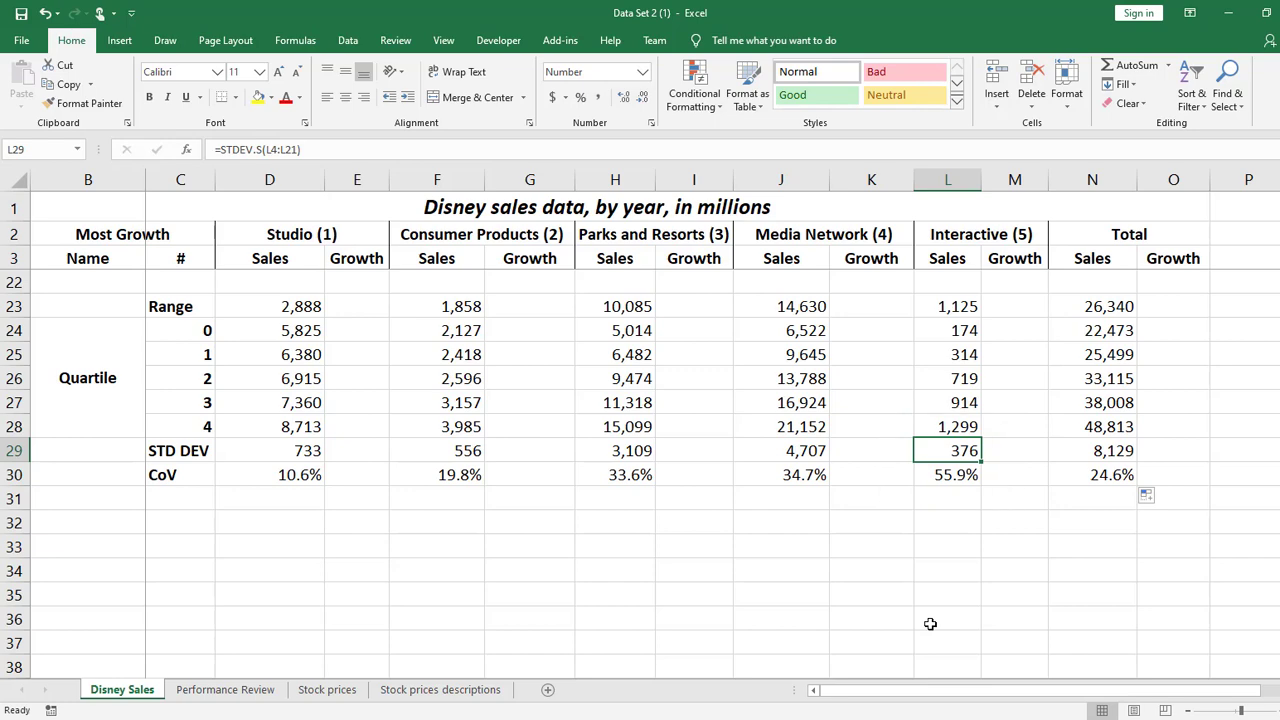
# Examine the yearly Interactive sales and growth figures, including L18, M18:M20 and M7, for the source of their variability
pyautogui.scroll(5, 1000, 466)
pyautogui.scroll(-2, 1050, 480)
pyautogui.scroll(1, 1059, 512)
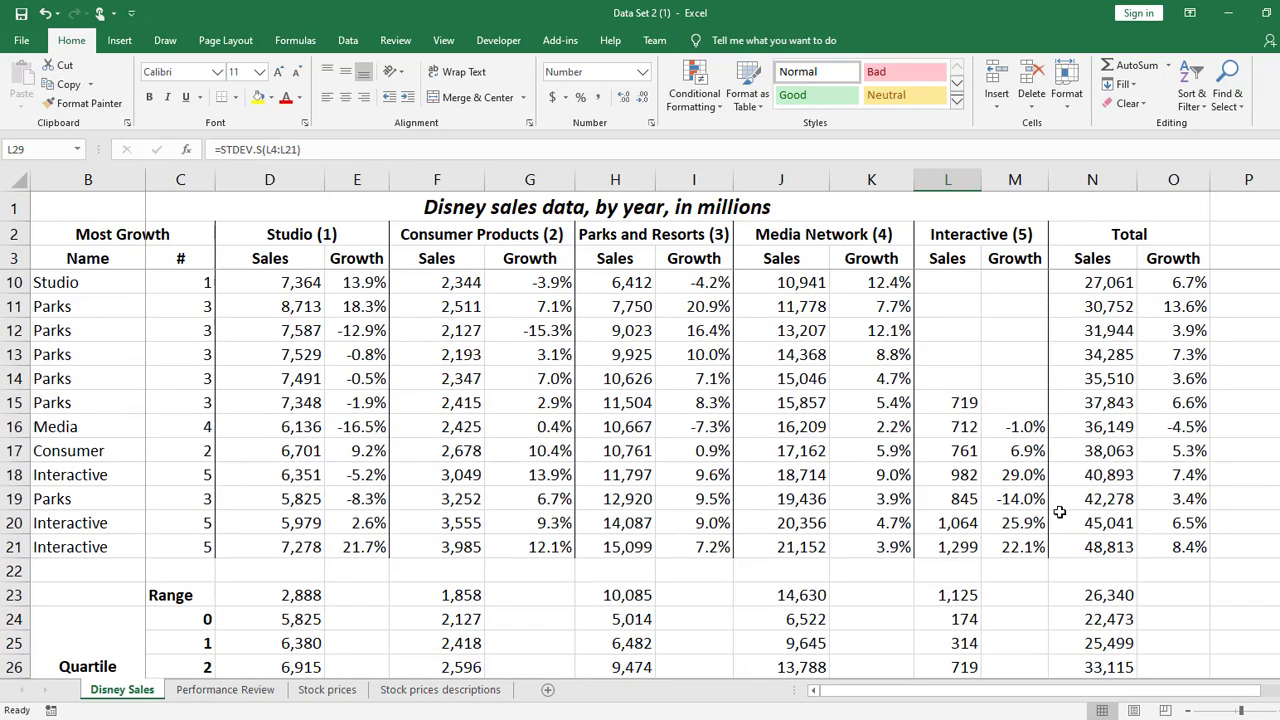
pyautogui.click(963, 476)
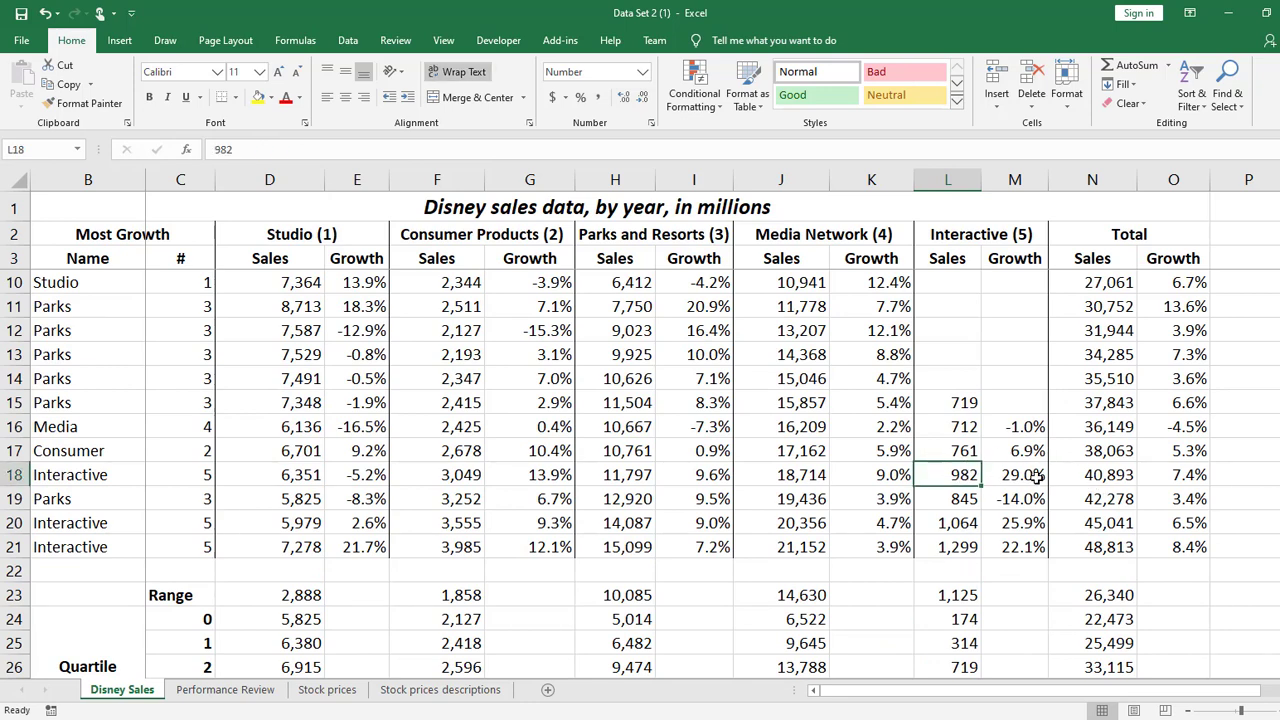
pyautogui.click(1038, 478)
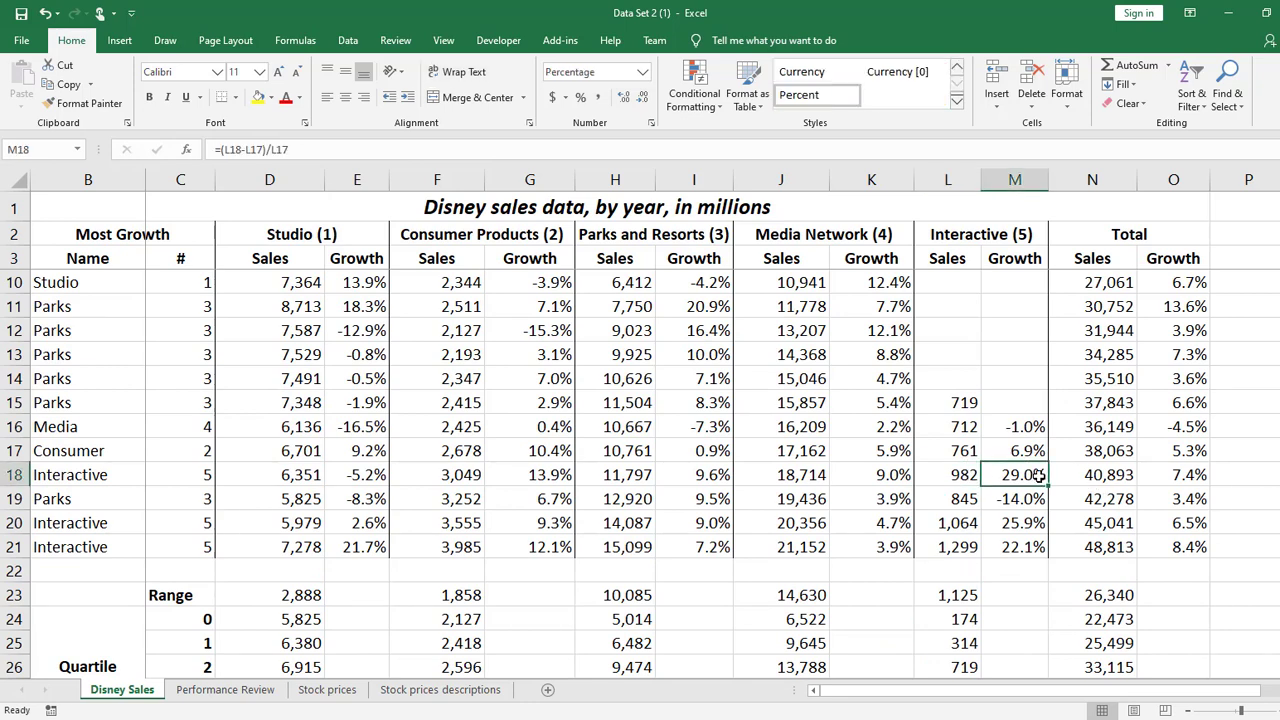
pyautogui.click(1034, 497)
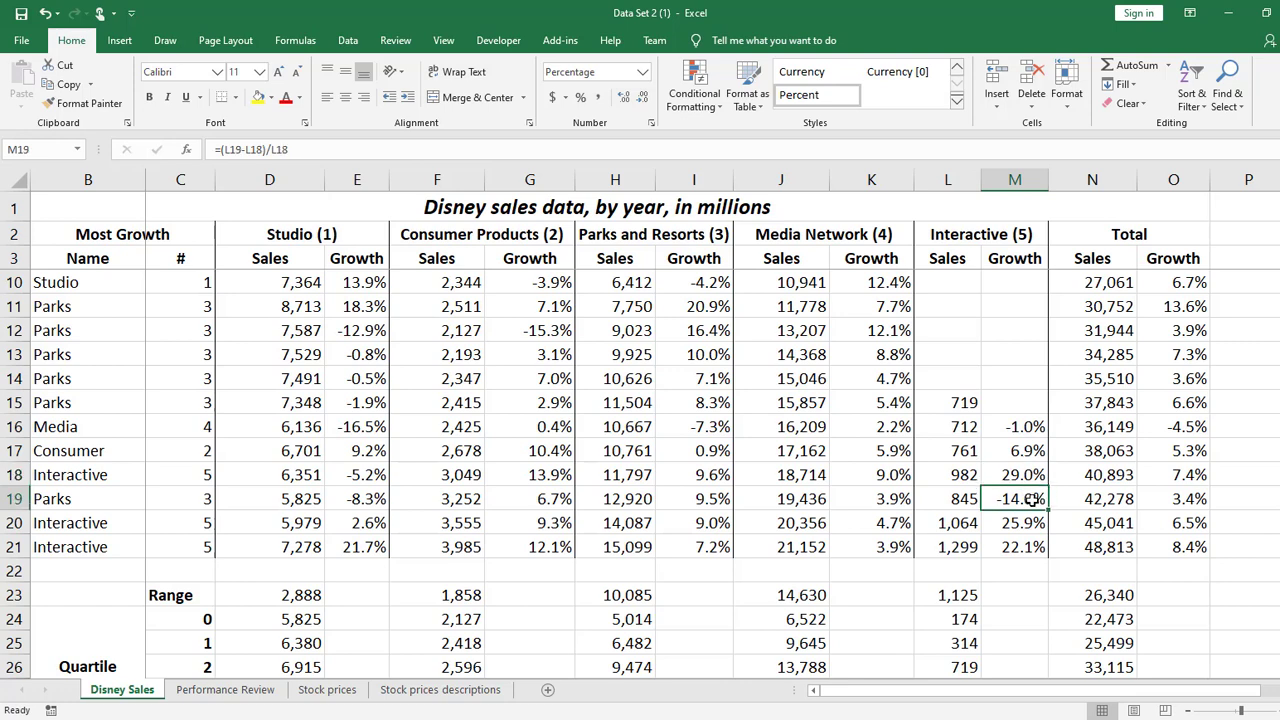
pyautogui.click(1028, 522)
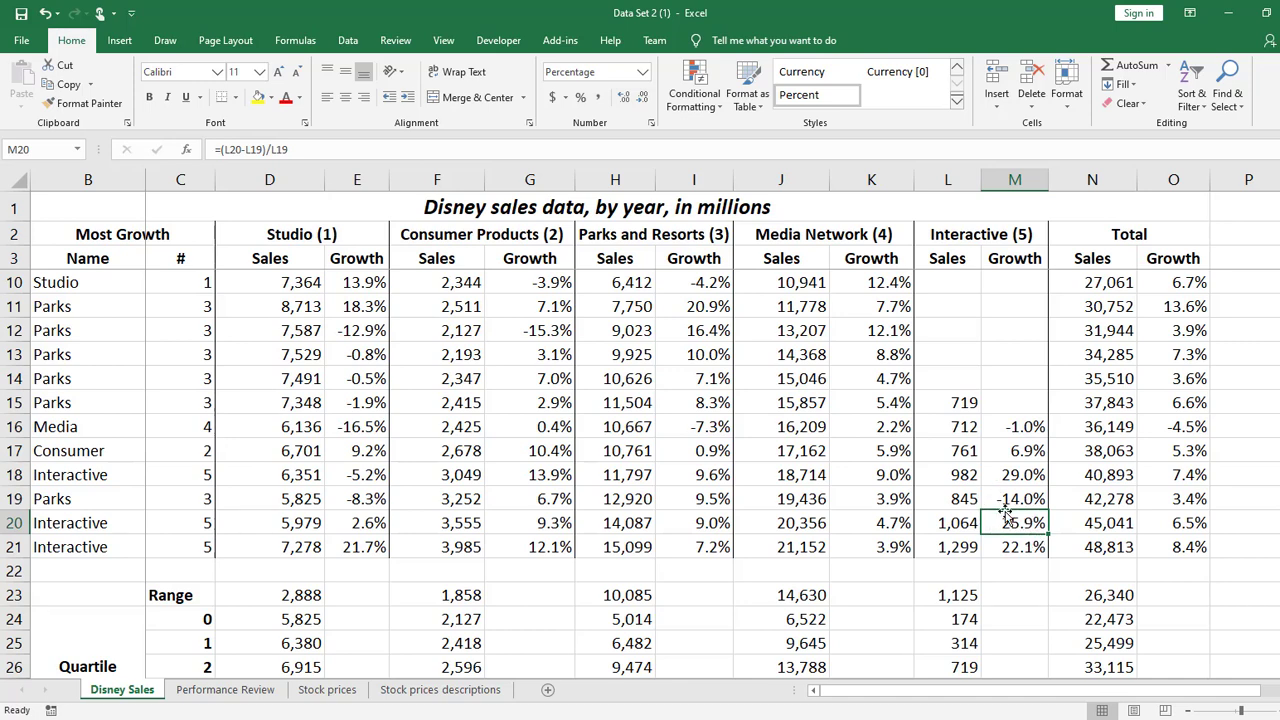
pyautogui.scroll(2, 1020, 480)
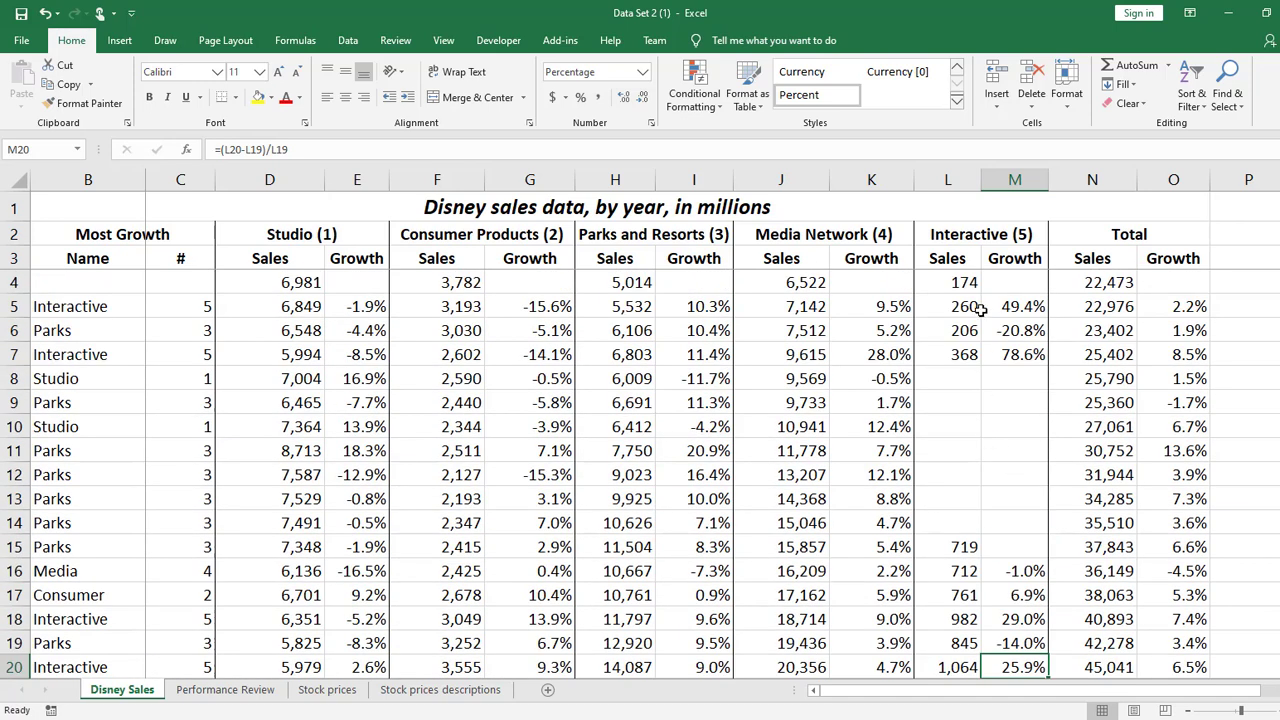
pyautogui.click(1008, 356)
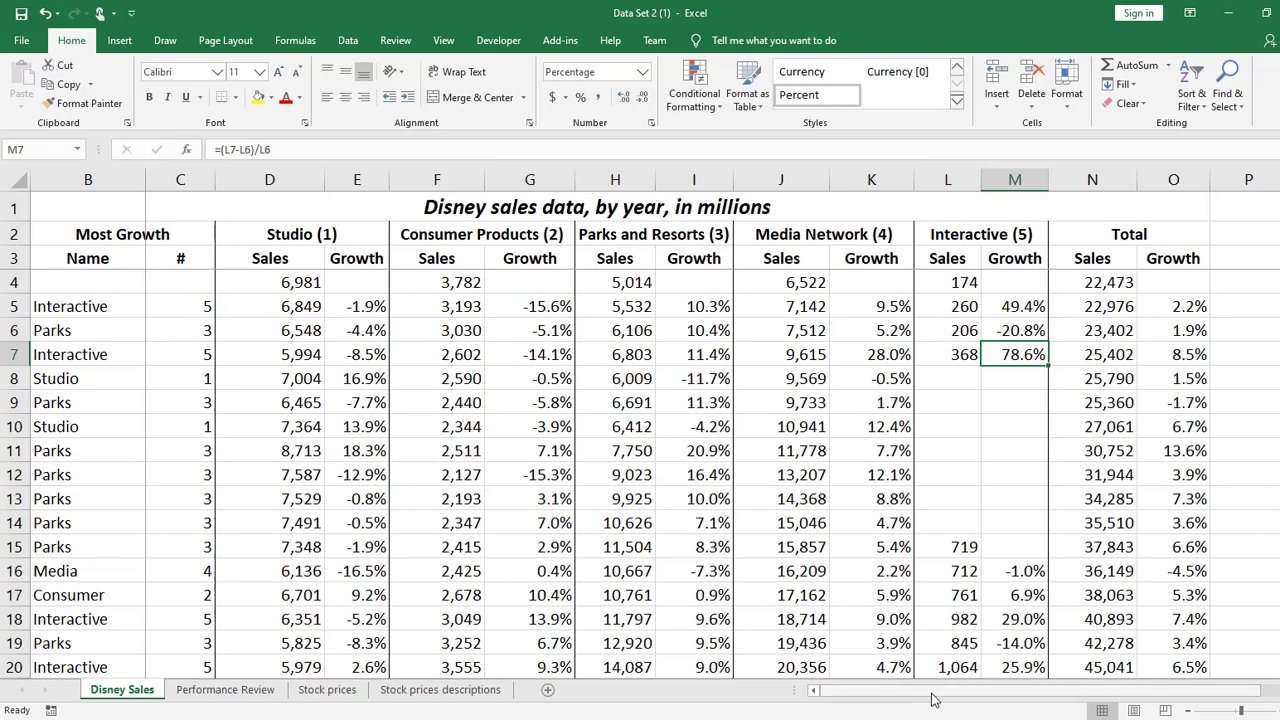
# Review the statistics rows beneath the data, and return to the first data row at O4 in the Total growth column
pyautogui.scroll(-5, 690, 484)
pyautogui.click(543, 463)
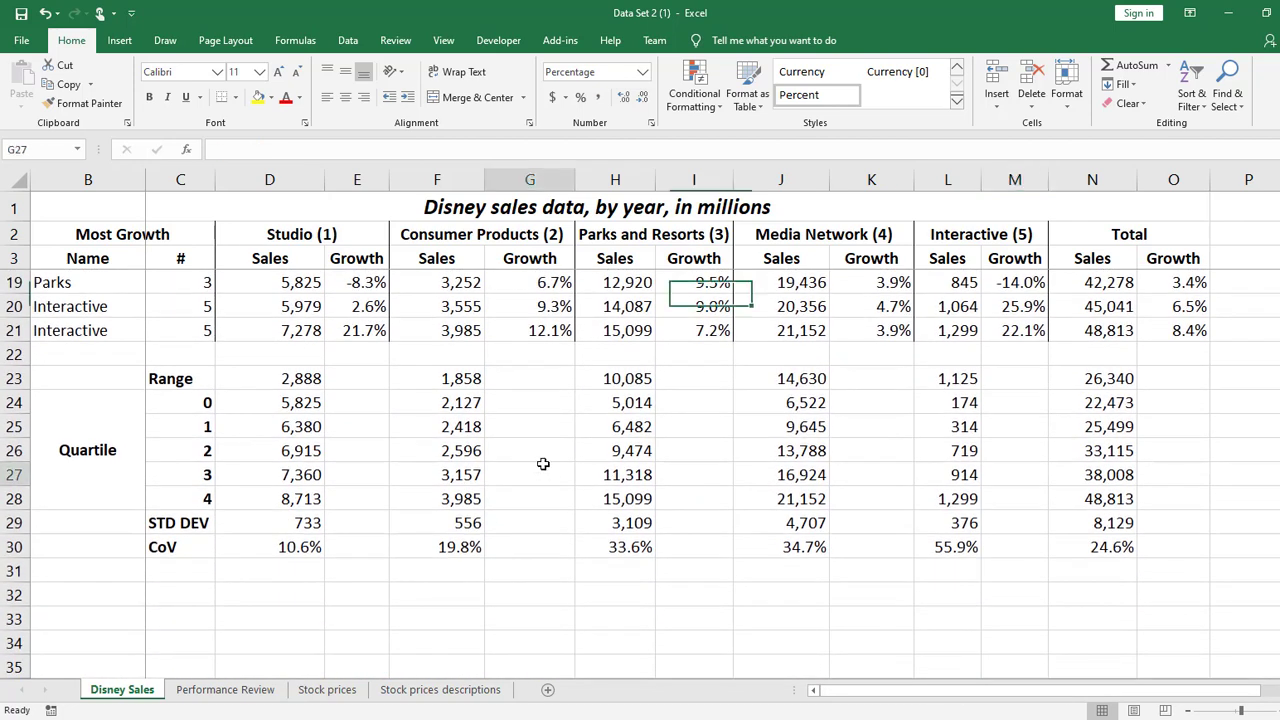
pyautogui.moveTo(950, 694)
pyautogui.mouseDown()
pyautogui.moveTo(860, 695)
pyautogui.moveTo(1110, 690)
pyautogui.moveTo(873, 709)
pyautogui.mouseUp()
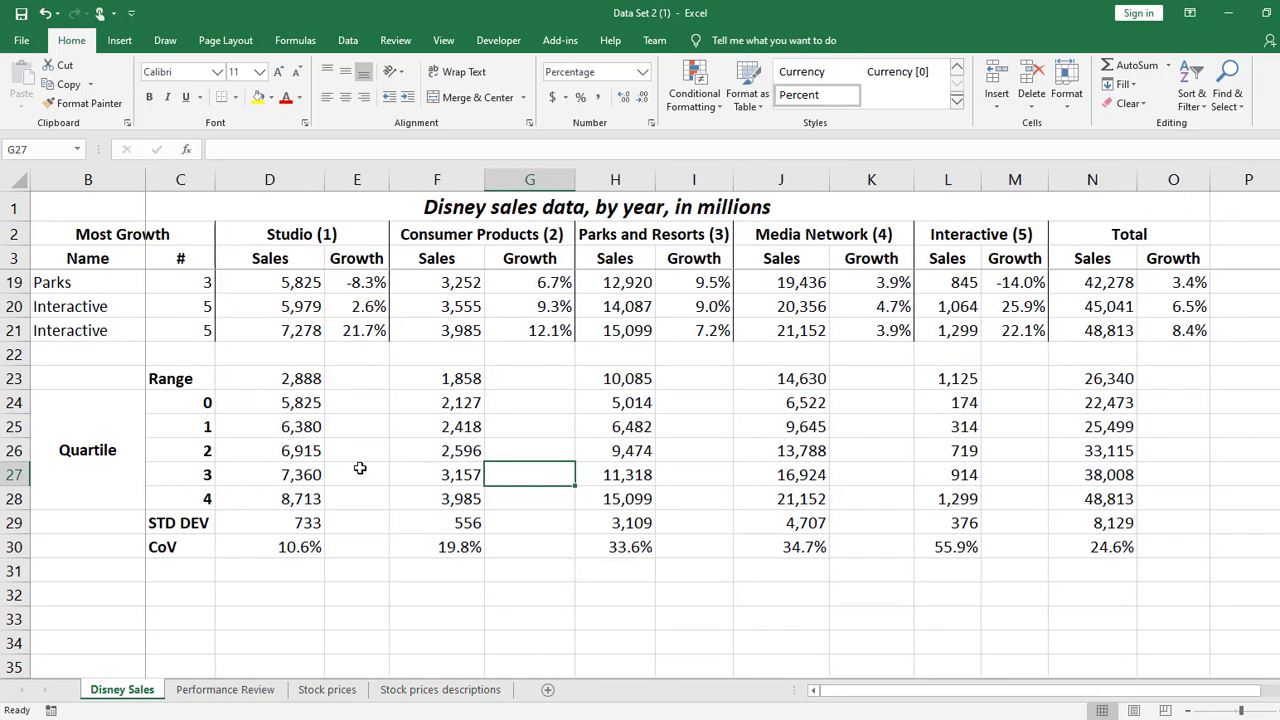
pyautogui.scroll(5, 545, 460)
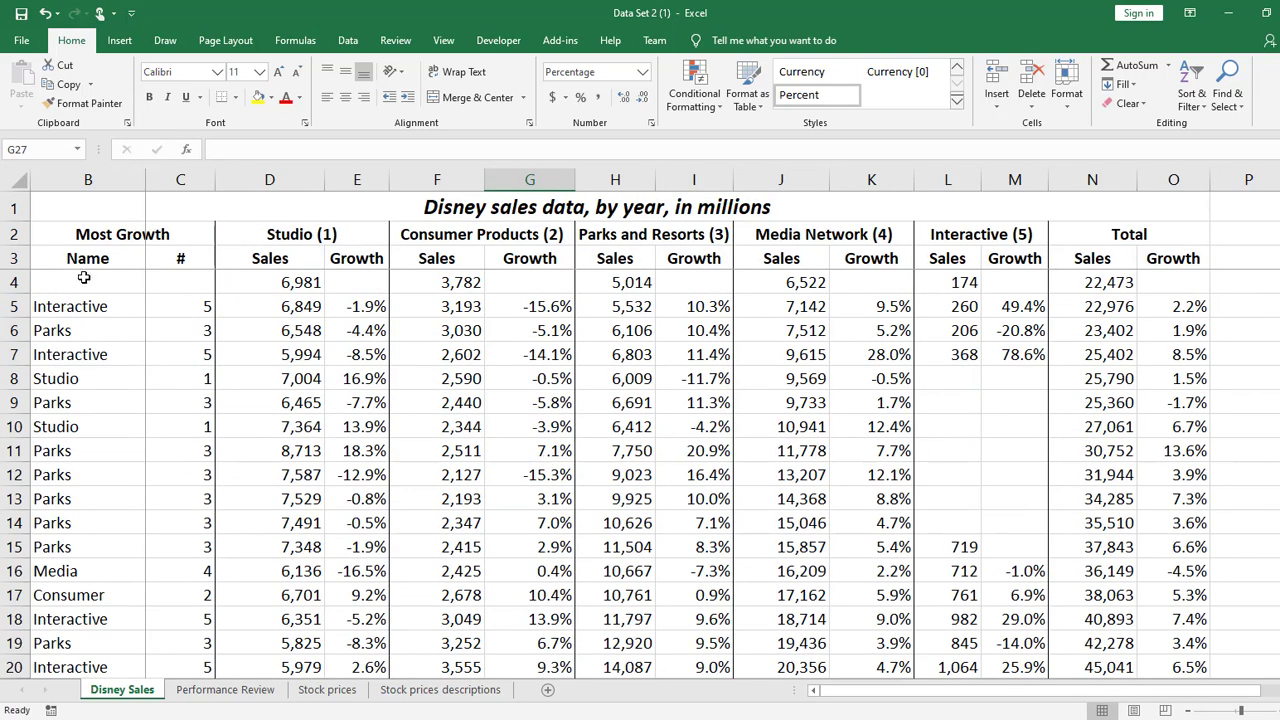
pyautogui.click(1166, 284)
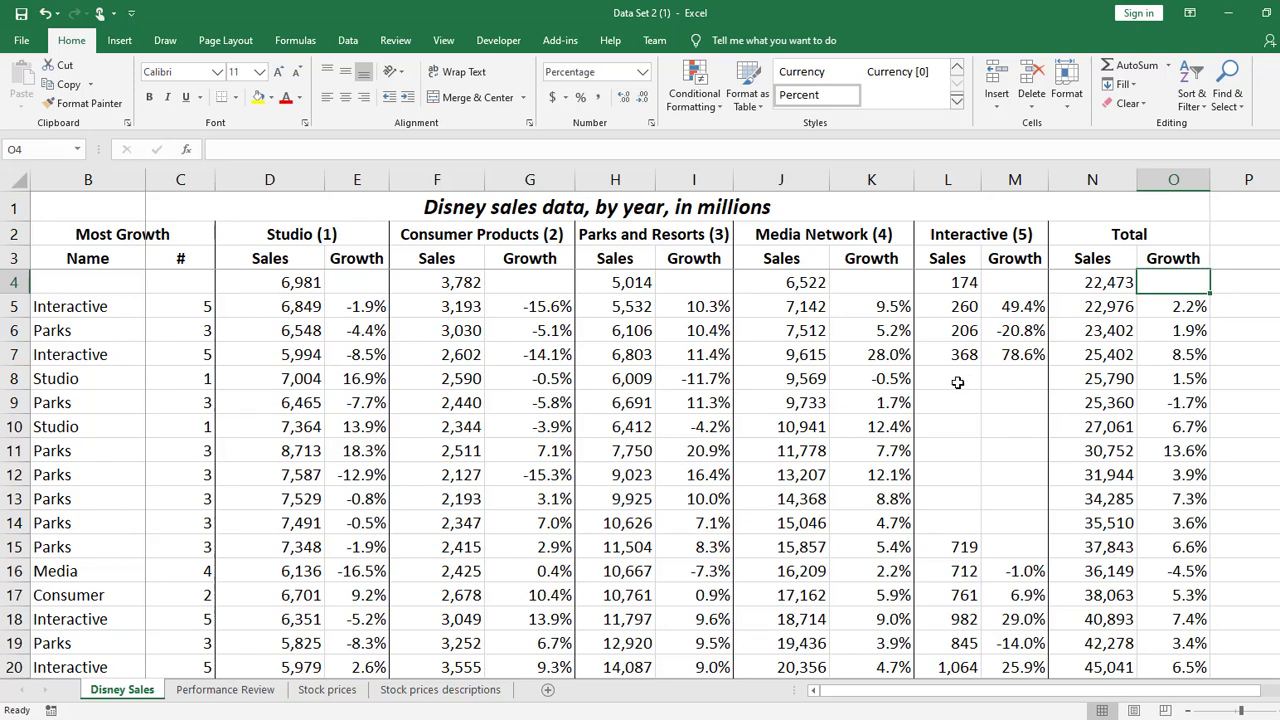
# Unfreeze the panes currently frozen on the Disney Sales sheet
pyautogui.click(1022, 379)
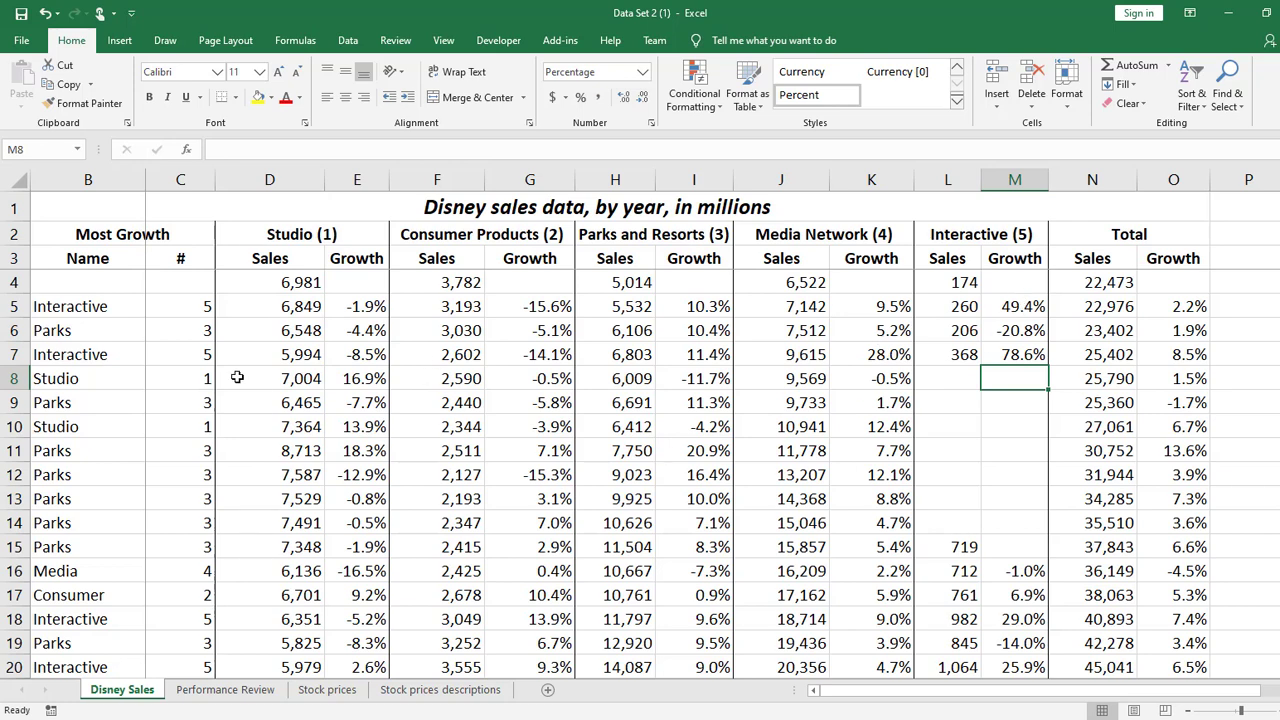
pyautogui.click(210, 283)
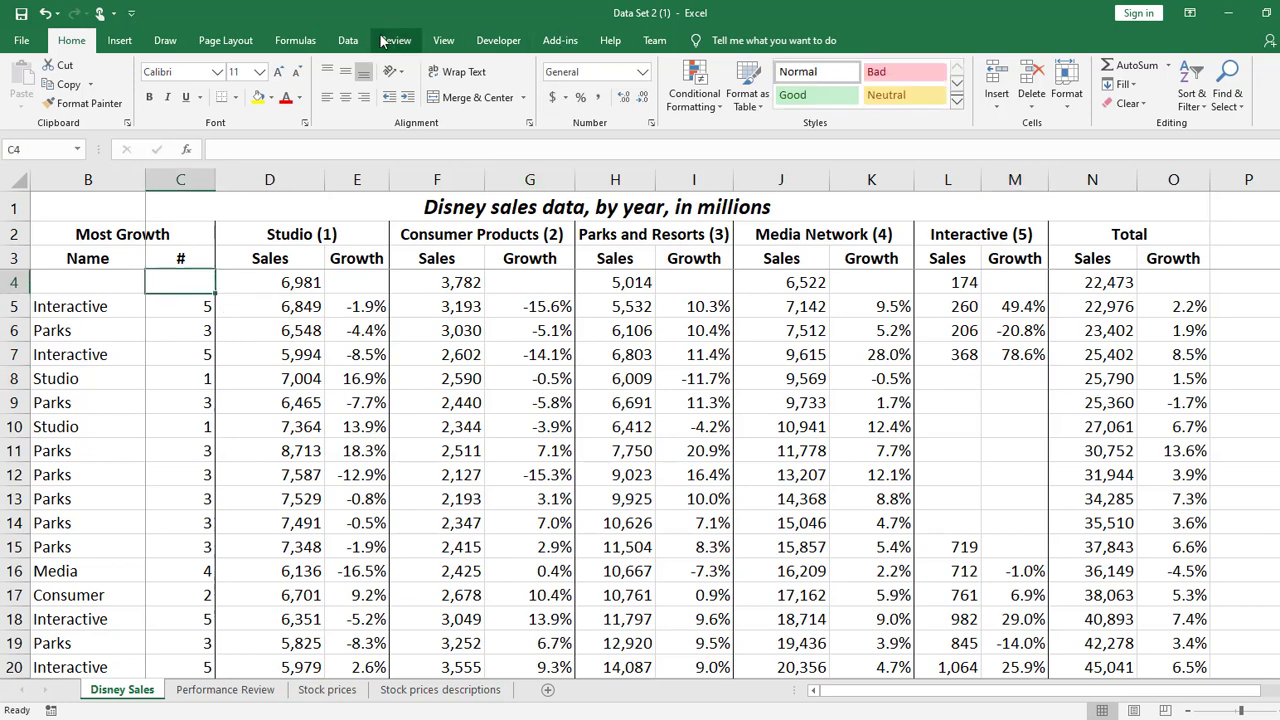
pyautogui.click(349, 40)
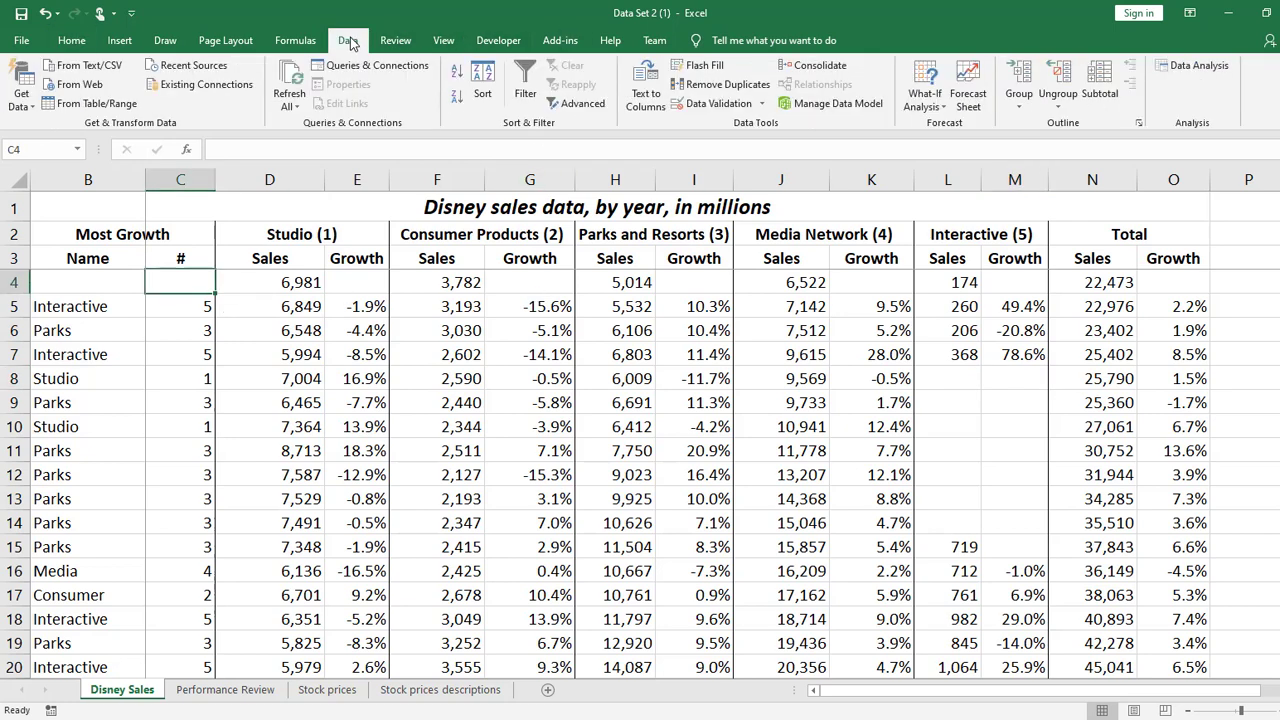
pyautogui.click(443, 40)
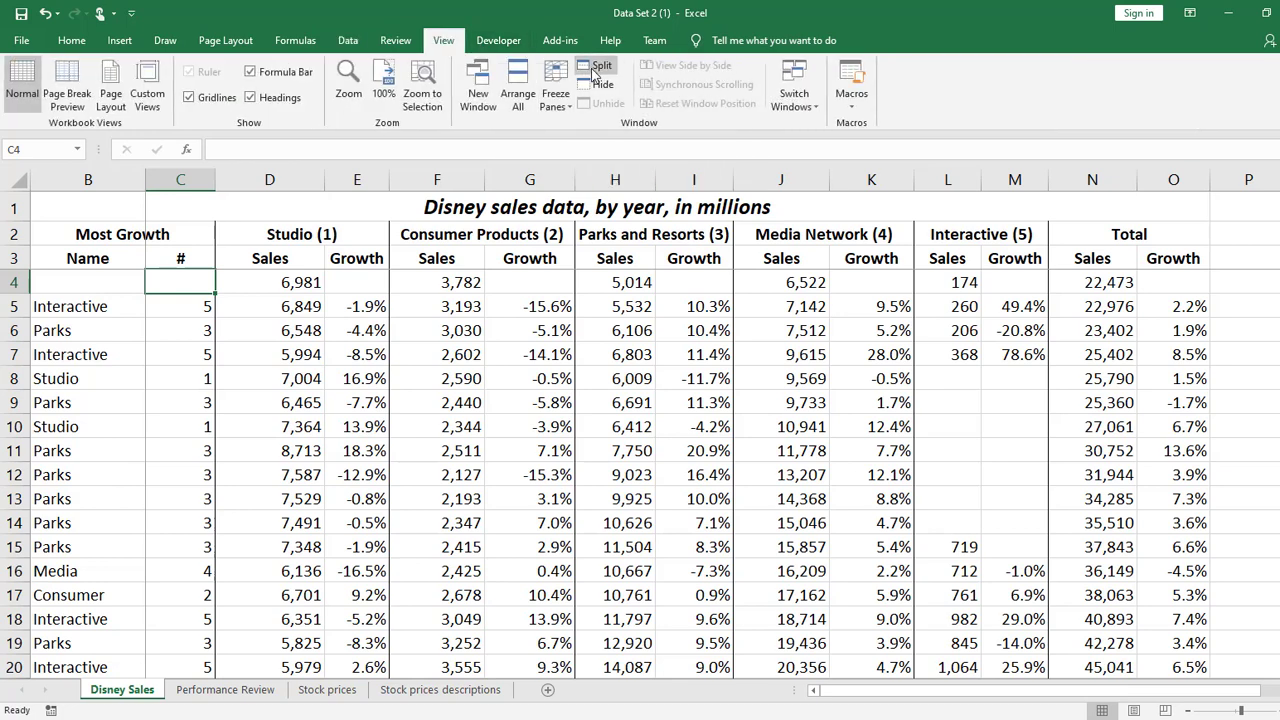
pyautogui.click(555, 93)
pyautogui.click(609, 145)
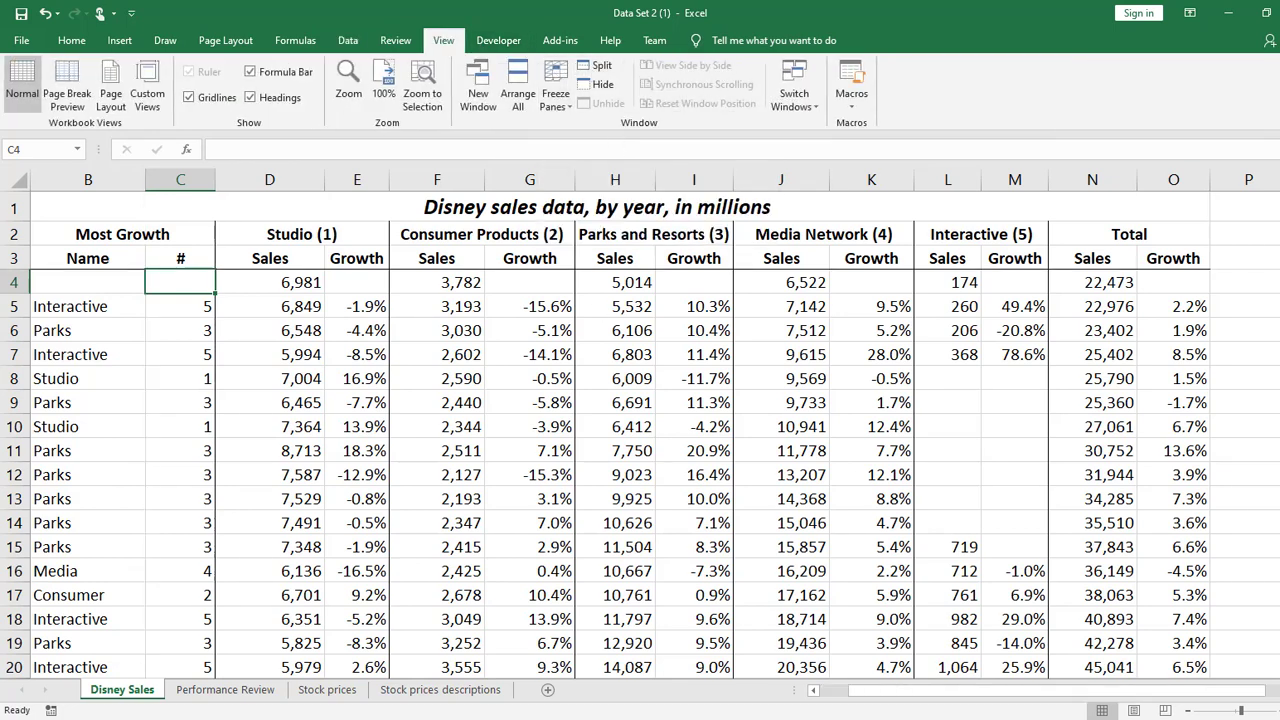
# Freeze the panes at B4 so the header rows 1 to 3 and the Year column A stay in view
pyautogui.moveTo(1025, 692); pyautogui.dragTo(908, 690)
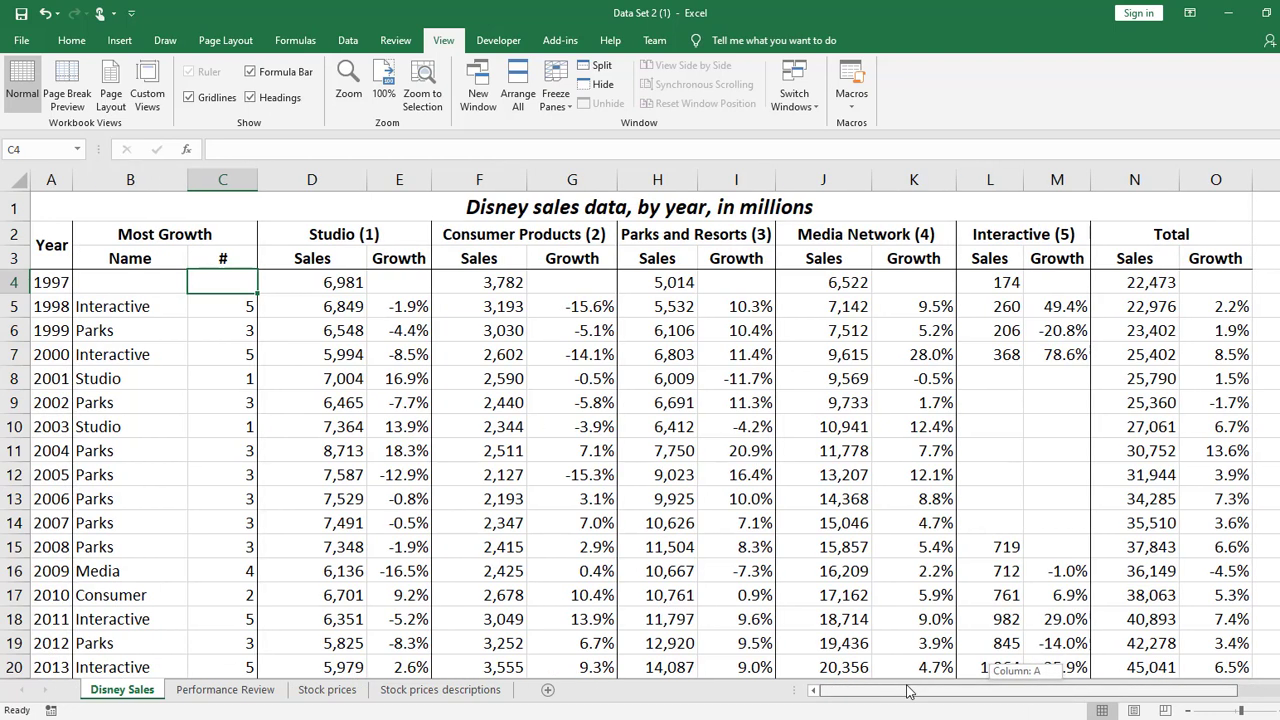
pyautogui.click(148, 290)
pyautogui.click(563, 92)
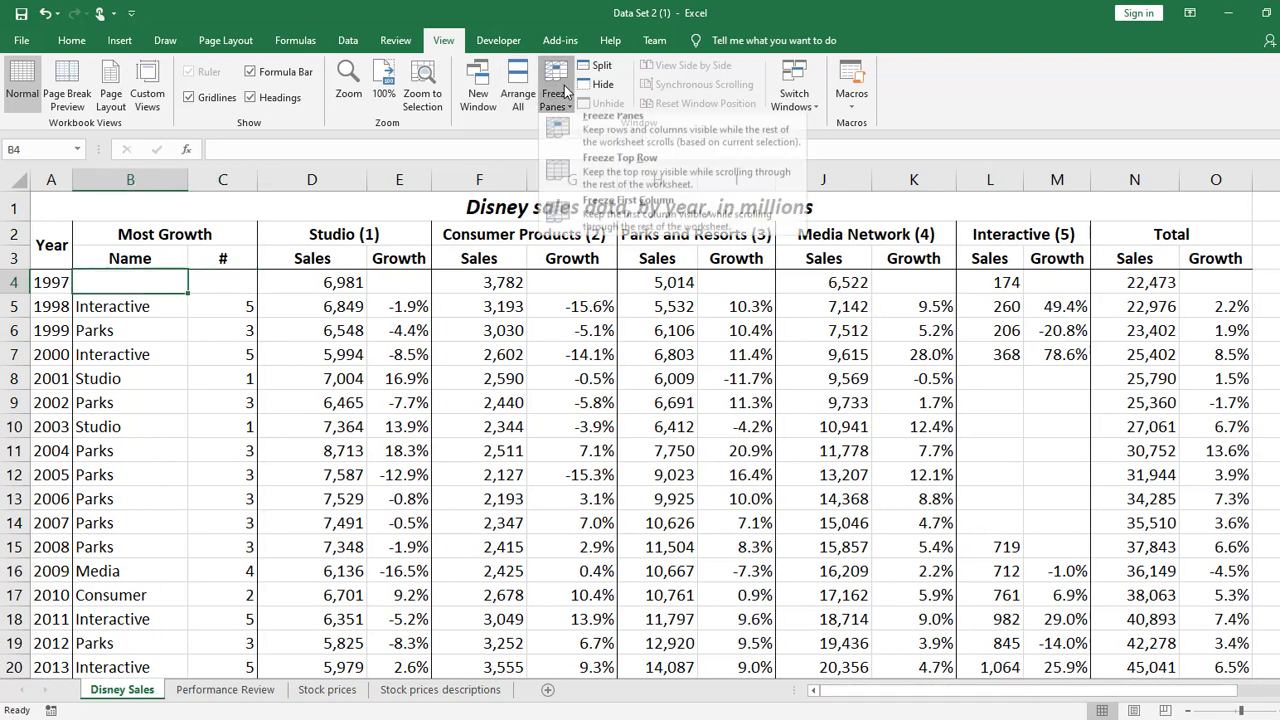
pyautogui.click(598, 132)
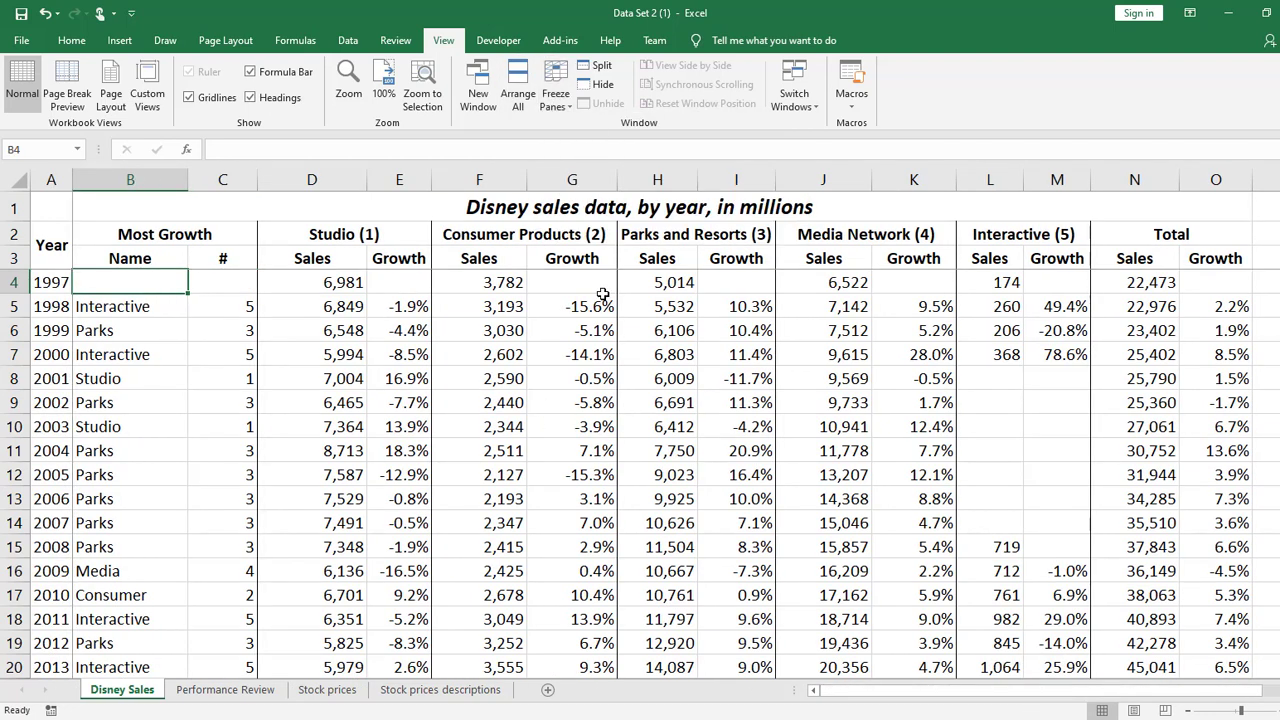
pyautogui.click(558, 98)
pyautogui.click(566, 112)
# Compare the yearly Interactive sales and growth figures, including M5, with the statistics rows and the Interactive CoV in L30
pyautogui.scroll(-3, 674, 491)
pyautogui.scroll(3, 737, 429)
pyautogui.moveTo(909, 679); pyautogui.dragTo(940, 676)
pyautogui.click(1100, 289)
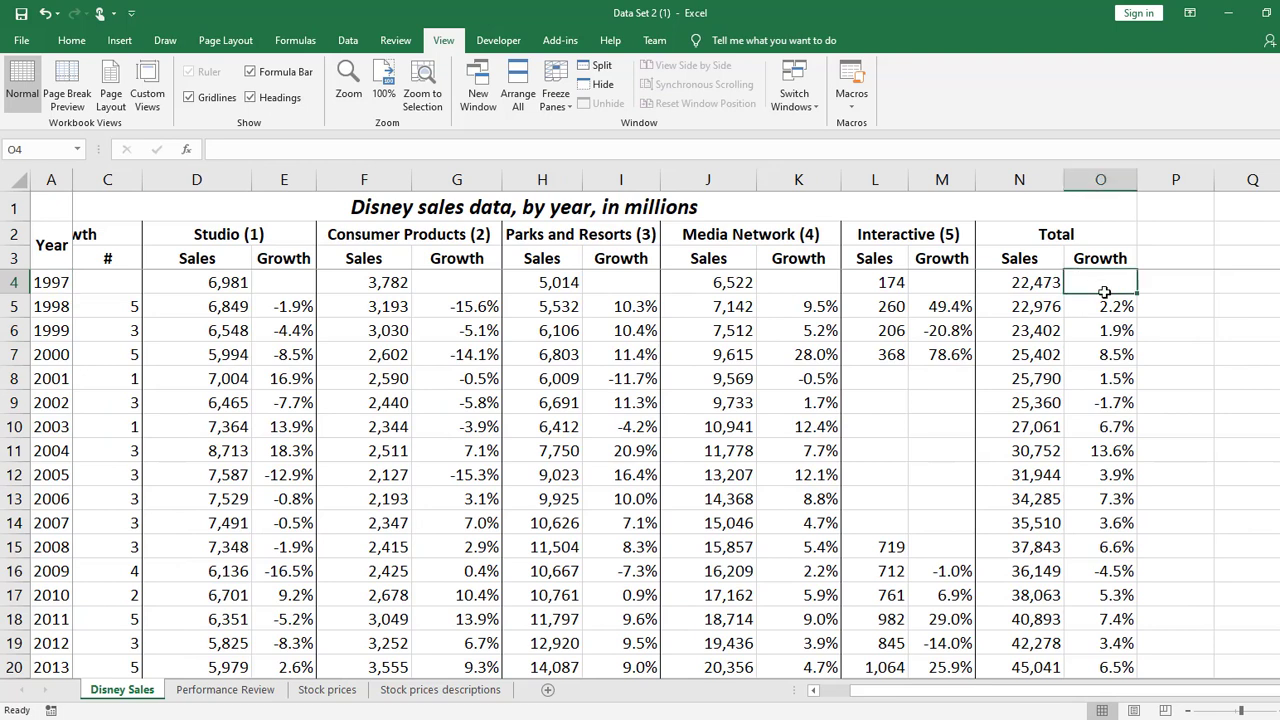
pyautogui.click(963, 311)
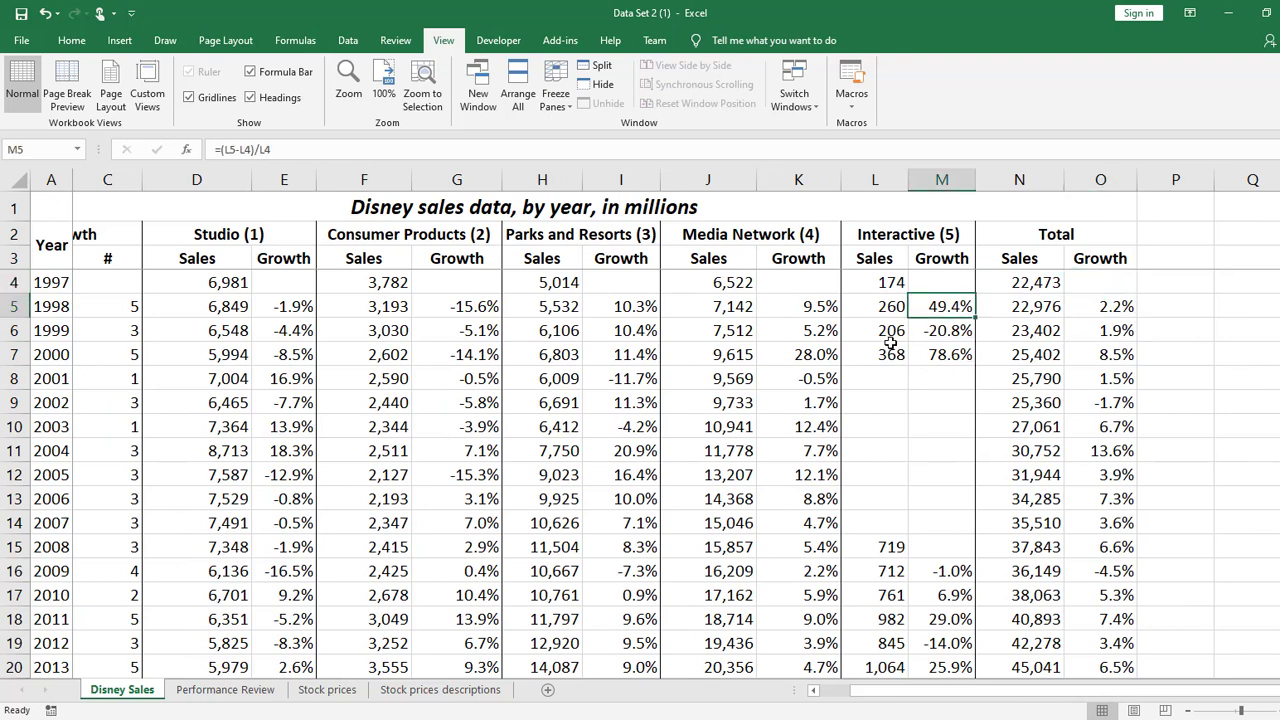
pyautogui.scroll(-6, 940, 380)
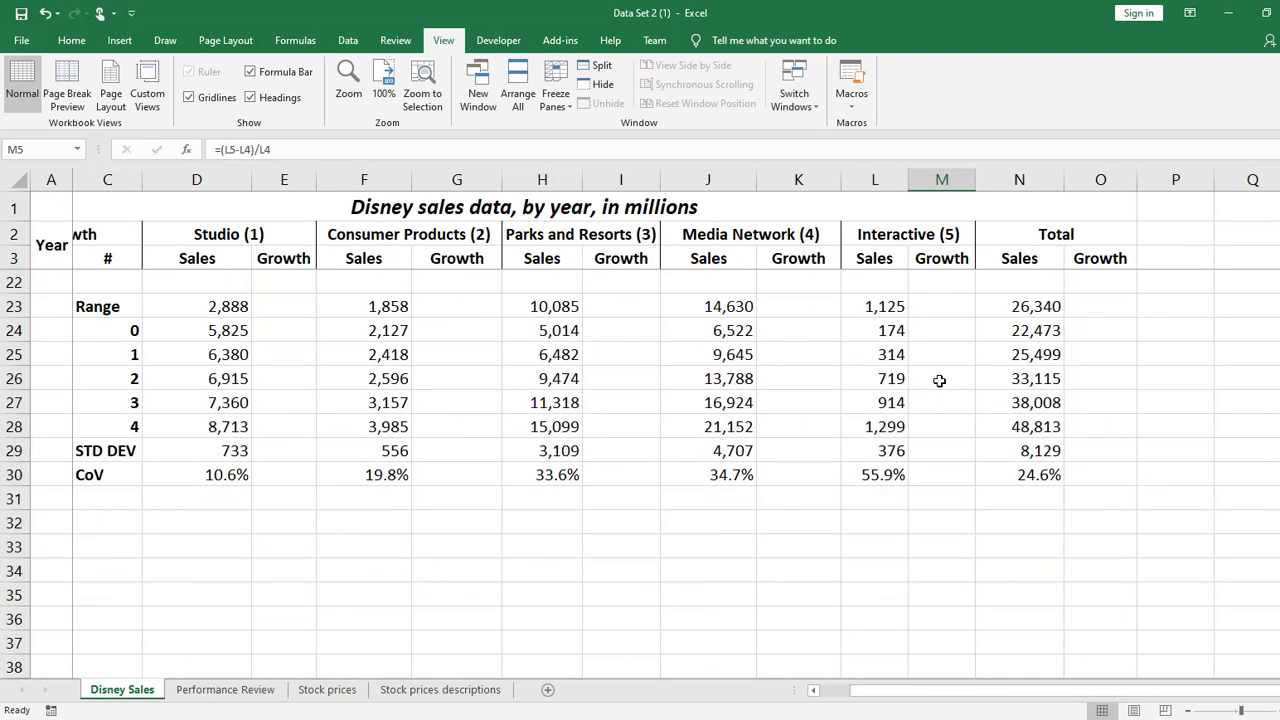
pyautogui.scroll(2, 951, 316)
pyautogui.click(887, 619)
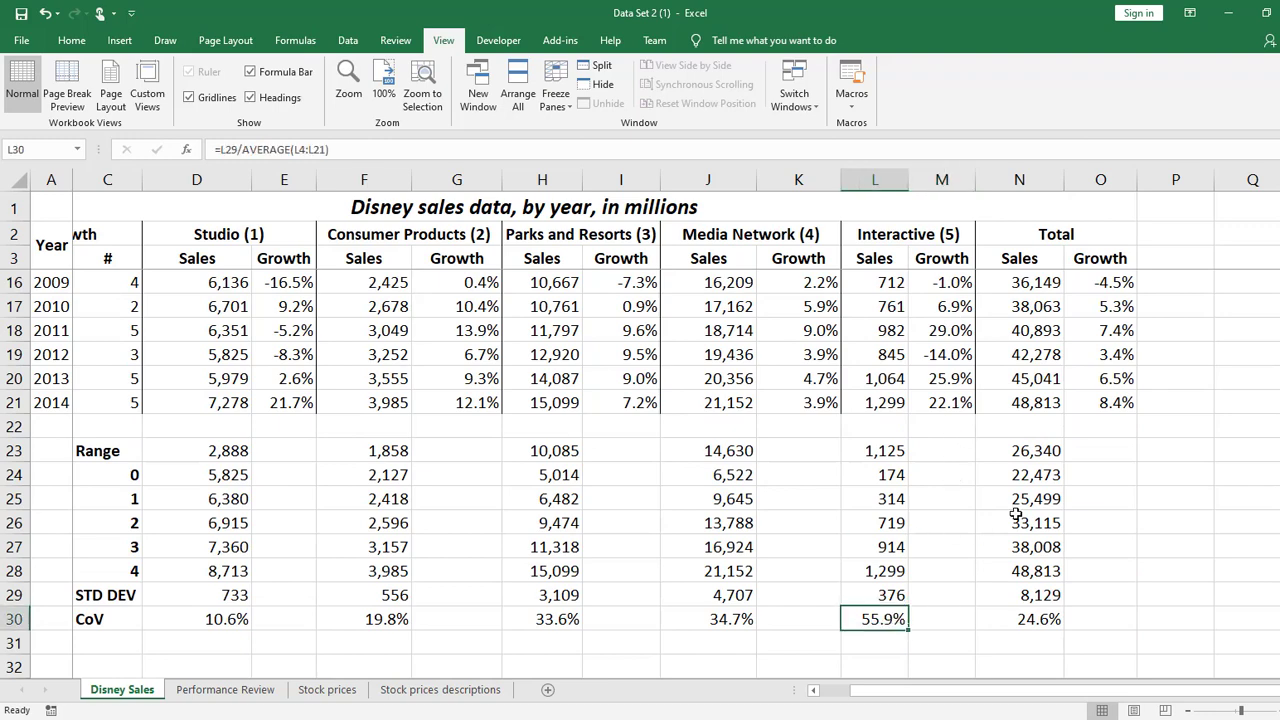
pyautogui.scroll(-2, 1016, 514)
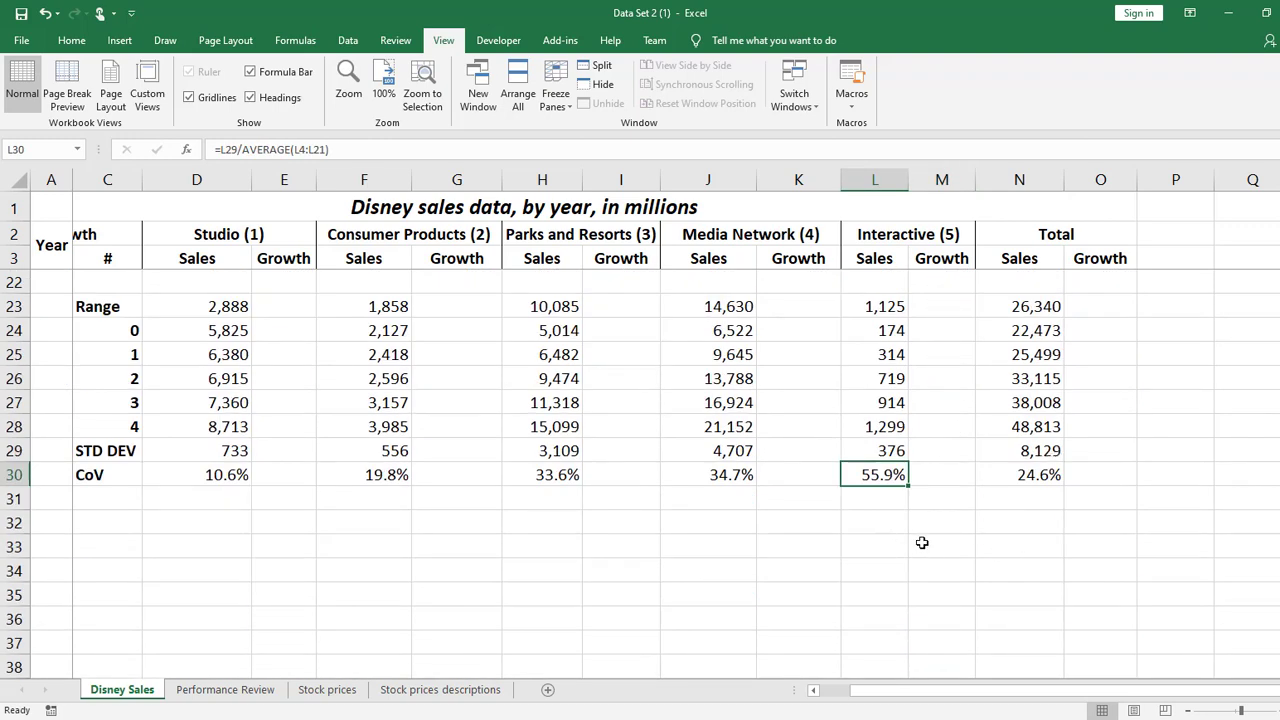